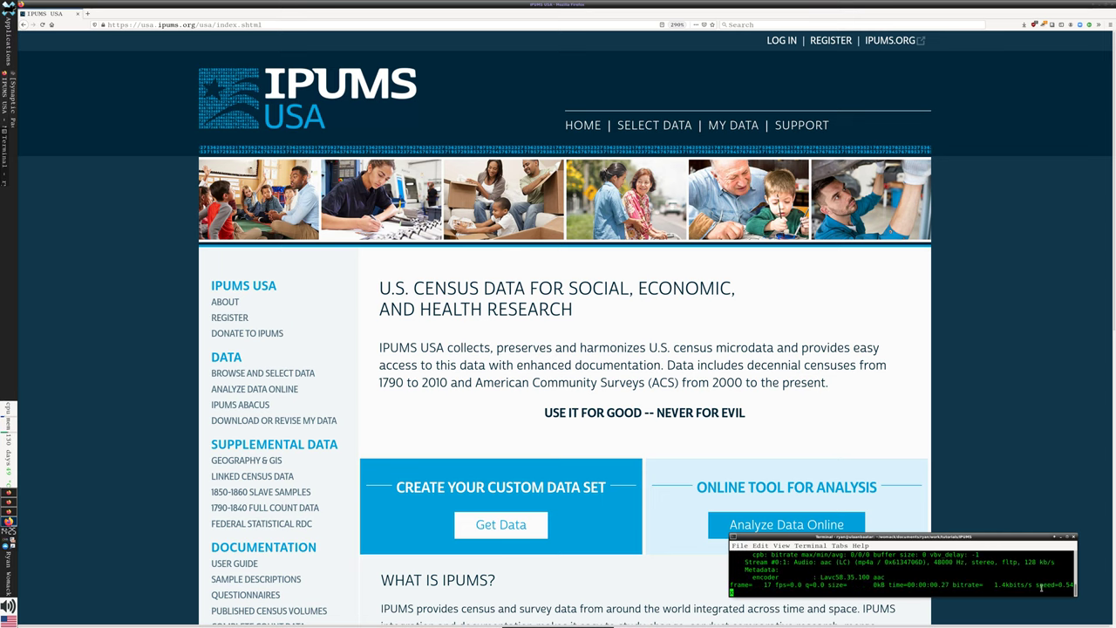
Minimize the terminal to reveal the IPUMS USA home page and skim it.
click(1060, 534)
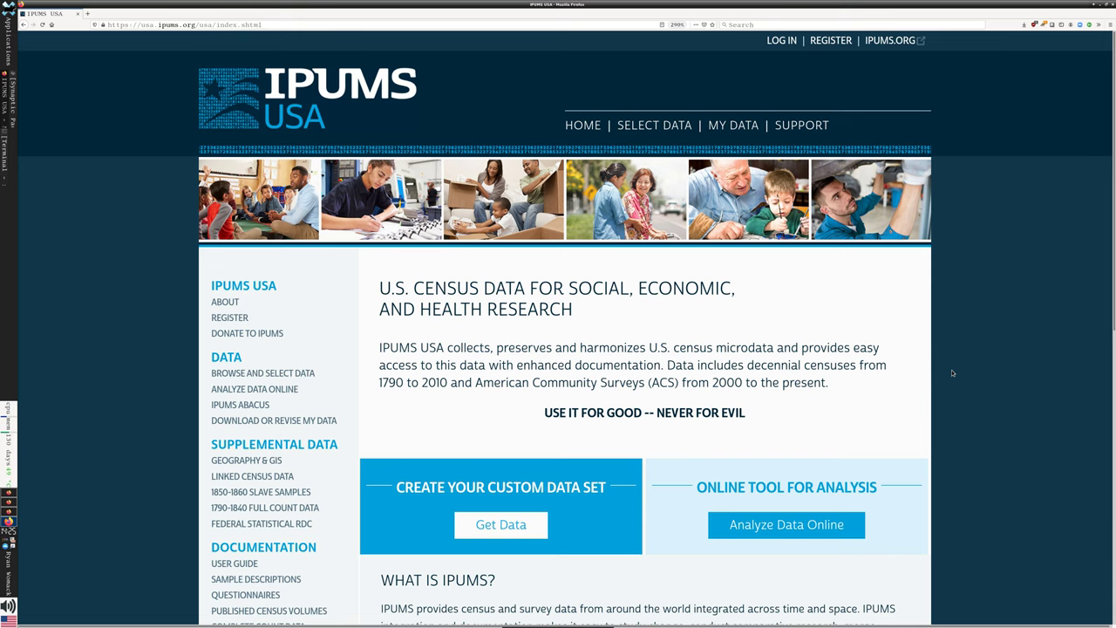
scroll(965, 343, down, 1)
scroll(966, 340, up, 1)
Open the online analysis page and browse the single-sample and multi-sample dataset tables.
click(786, 526)
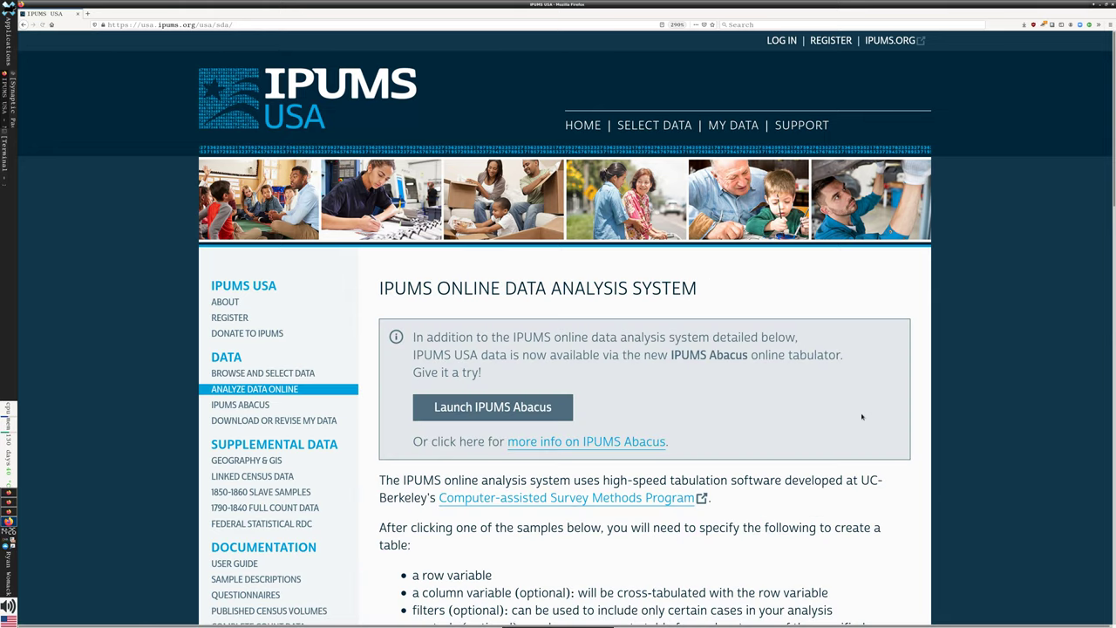
scroll(763, 397, down, 3)
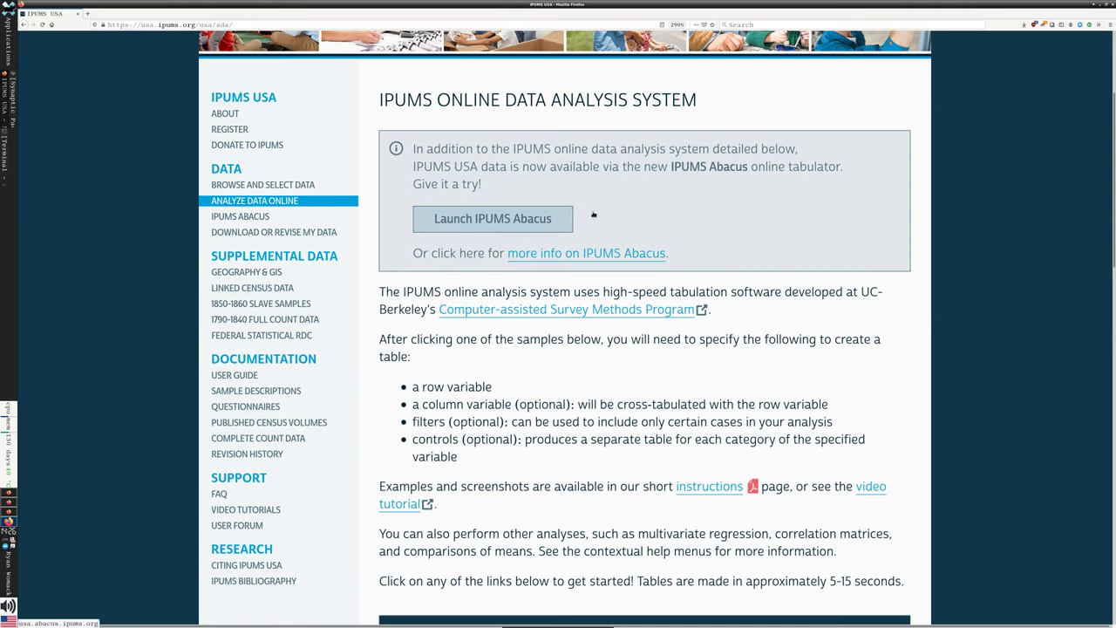
scroll(764, 263, down, 5)
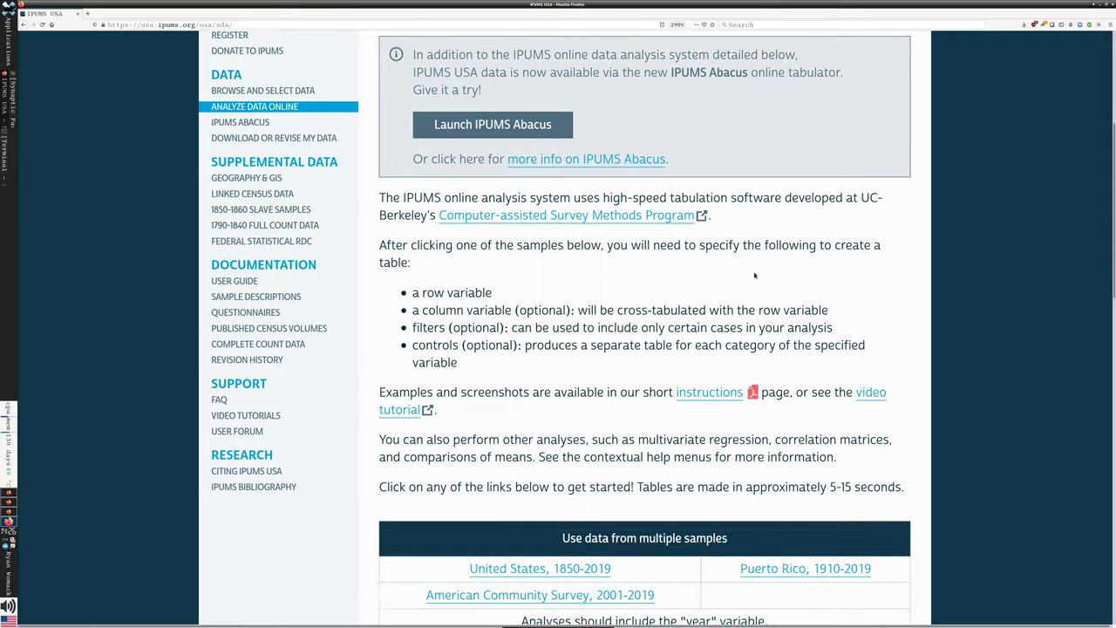
scroll(649, 230, up, 3)
scroll(576, 235, down, 5)
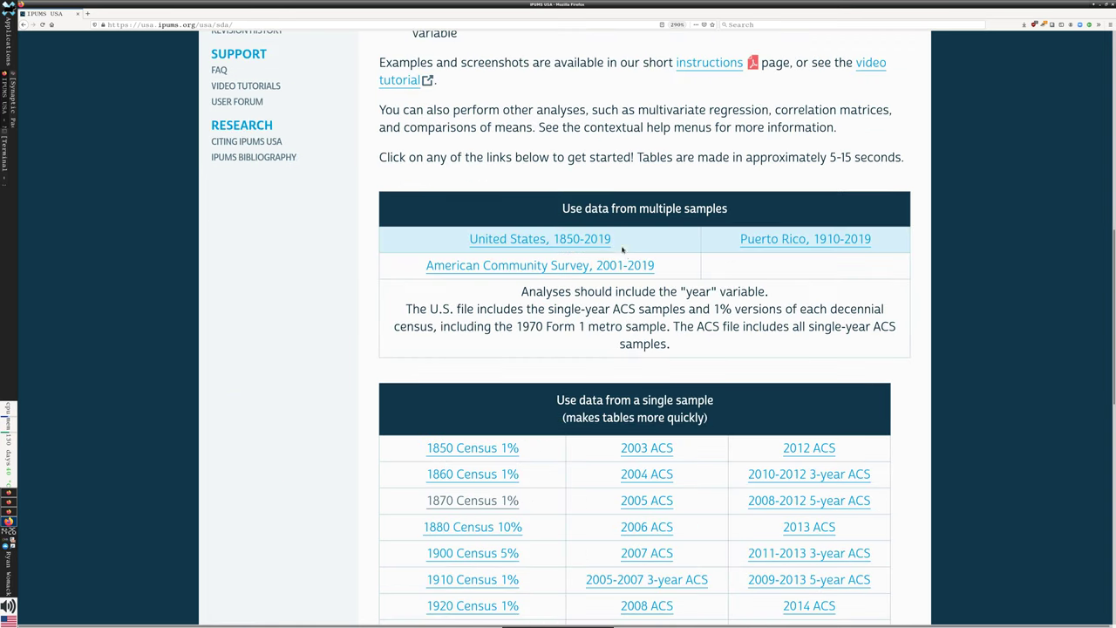
scroll(624, 250, down, 2)
scroll(626, 251, down, 1)
scroll(626, 251, up, 1)
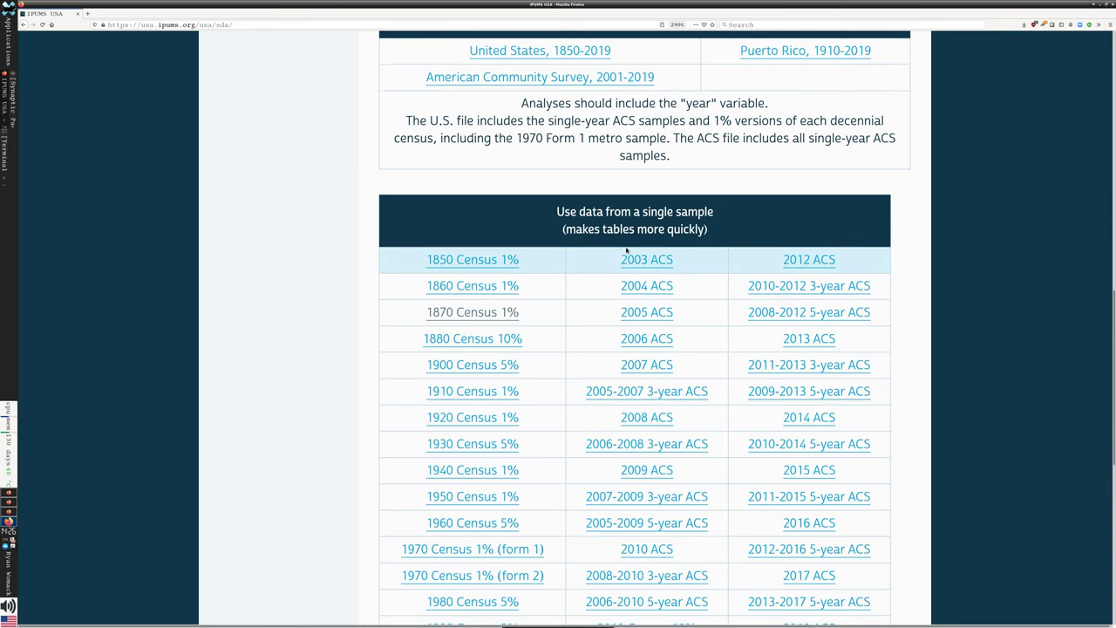
scroll(626, 250, up, 2)
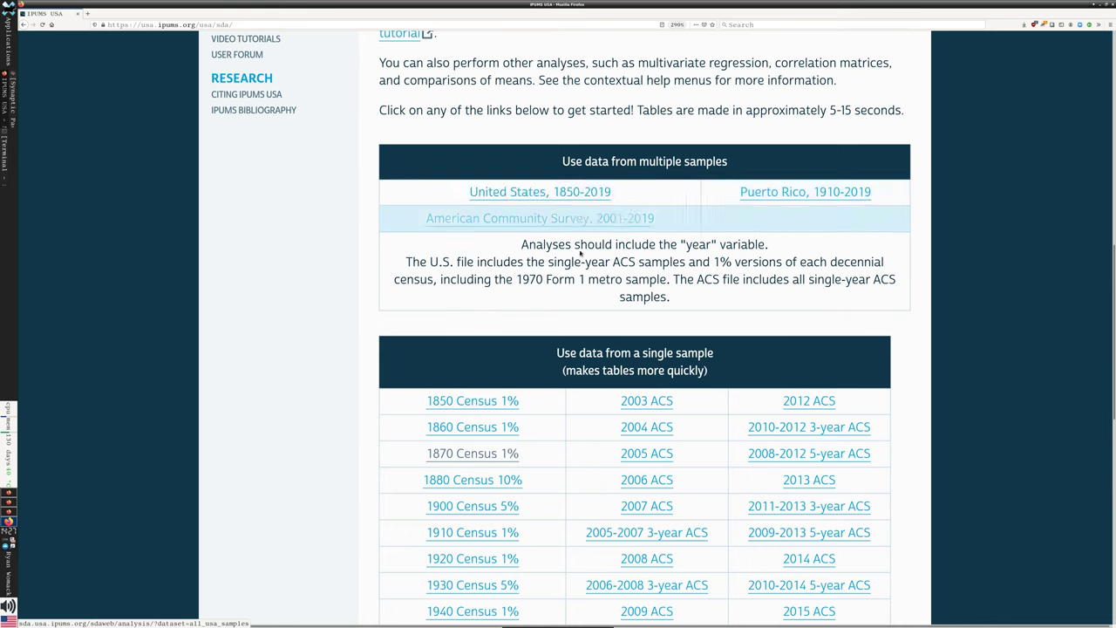
scroll(596, 307, down, 3)
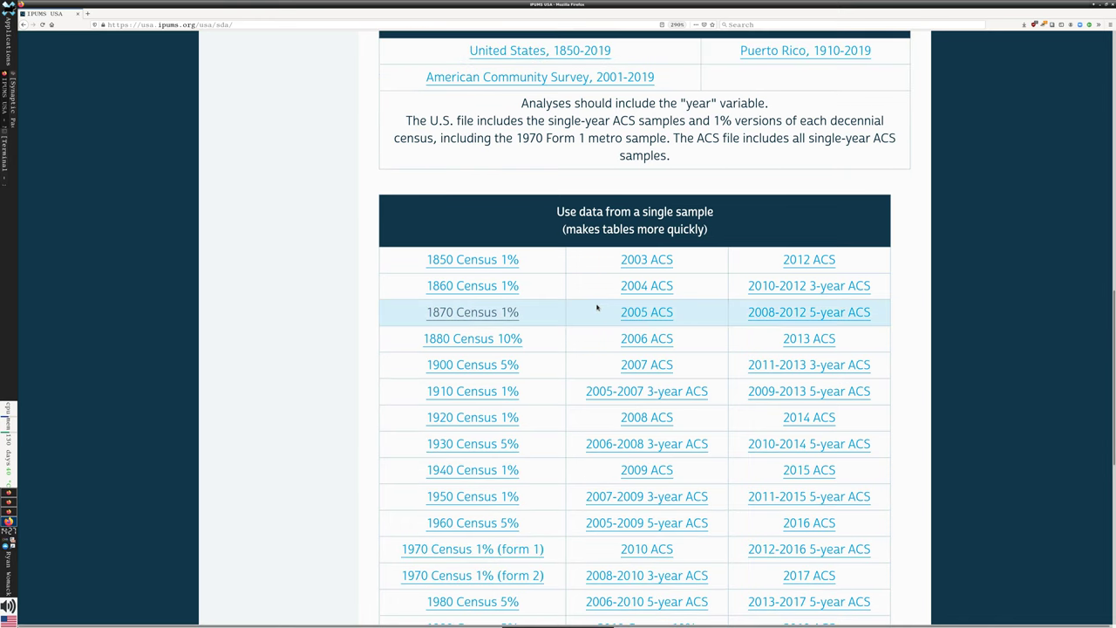
scroll(572, 308, down, 4)
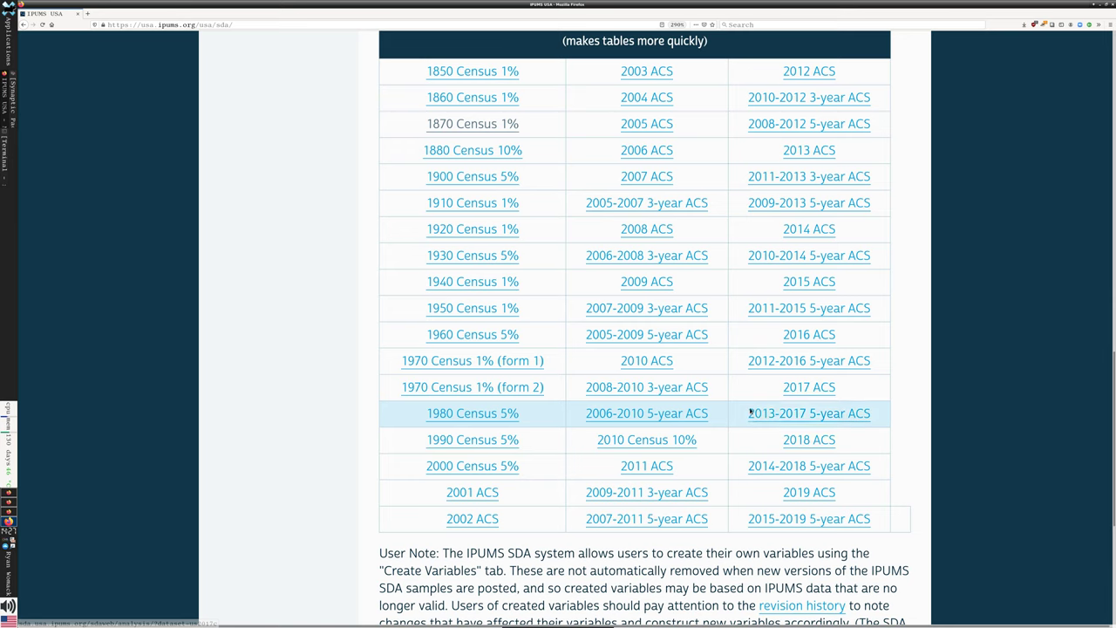
scroll(755, 465, down, 3)
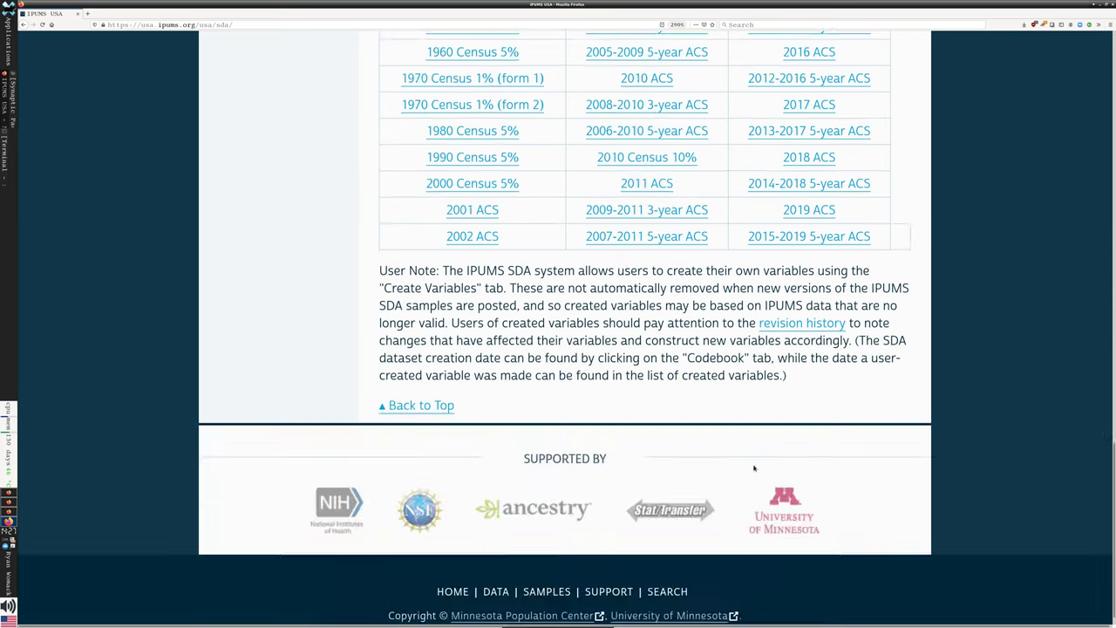
scroll(755, 466, up, 5)
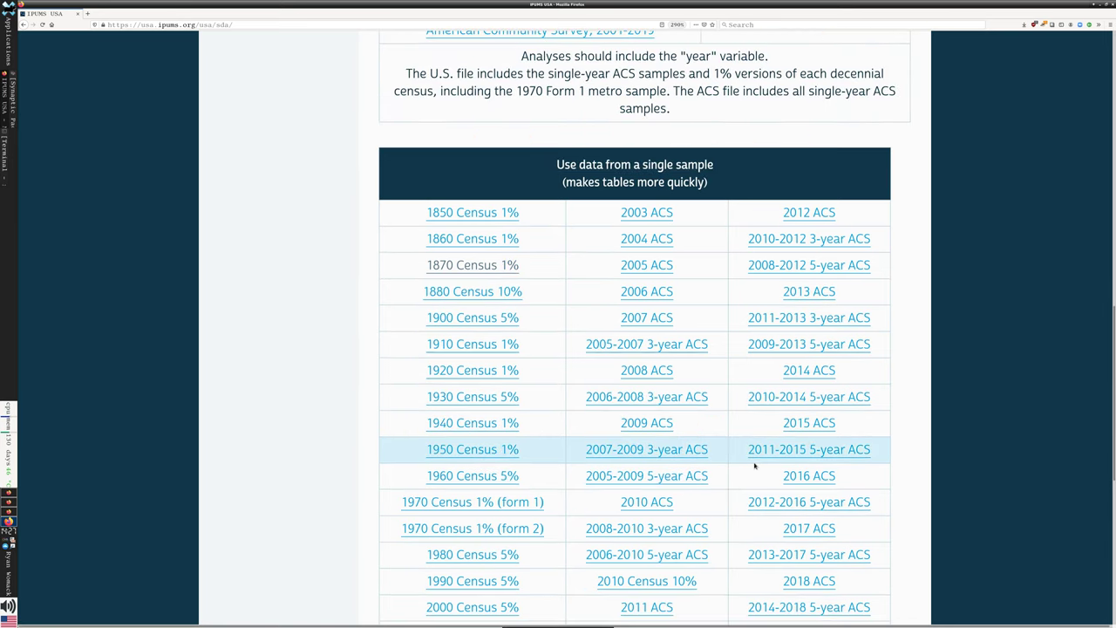
scroll(777, 361, down, 3)
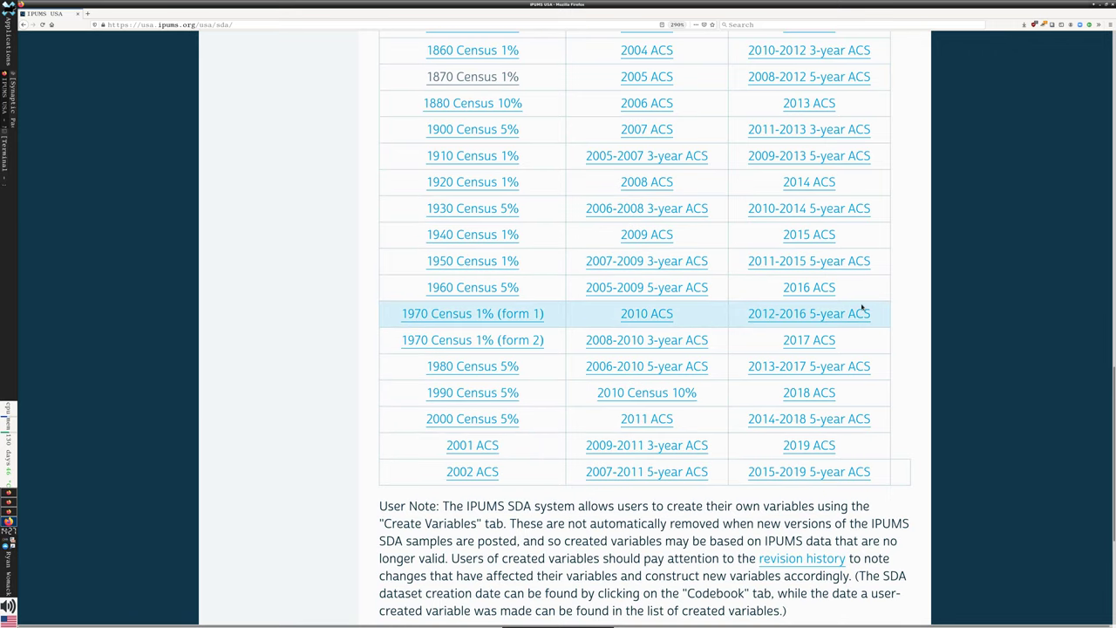
scroll(773, 289, up, 3)
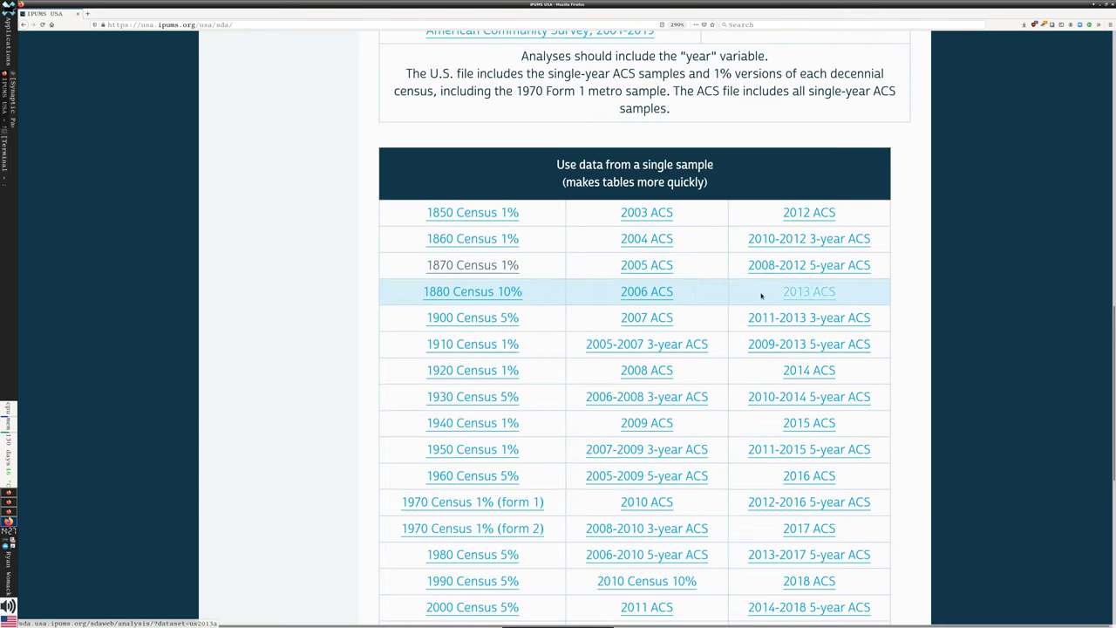
scroll(752, 294, down, 2)
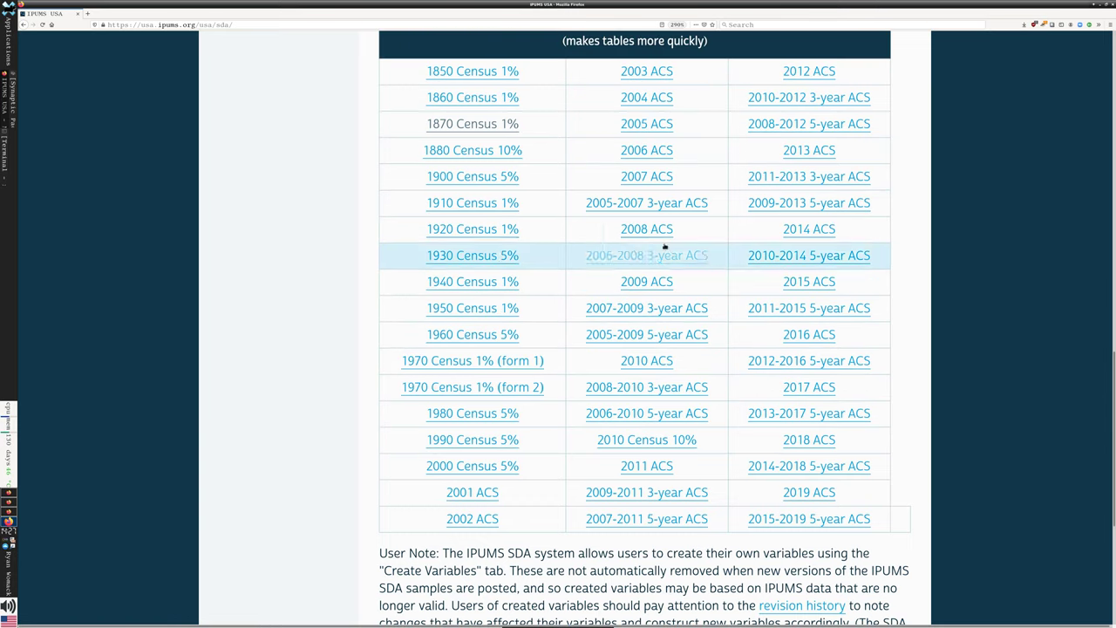
scroll(407, 184, up, 2)
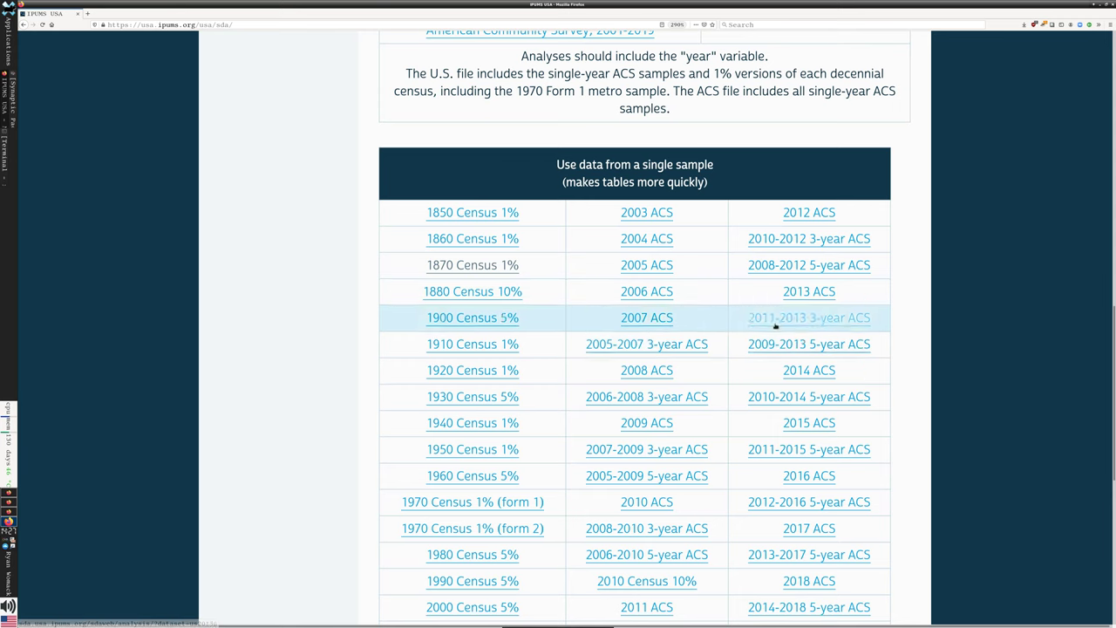
Choose the 1870 Census 1% sample, which redirects to the Renew Registration form.
click(490, 271)
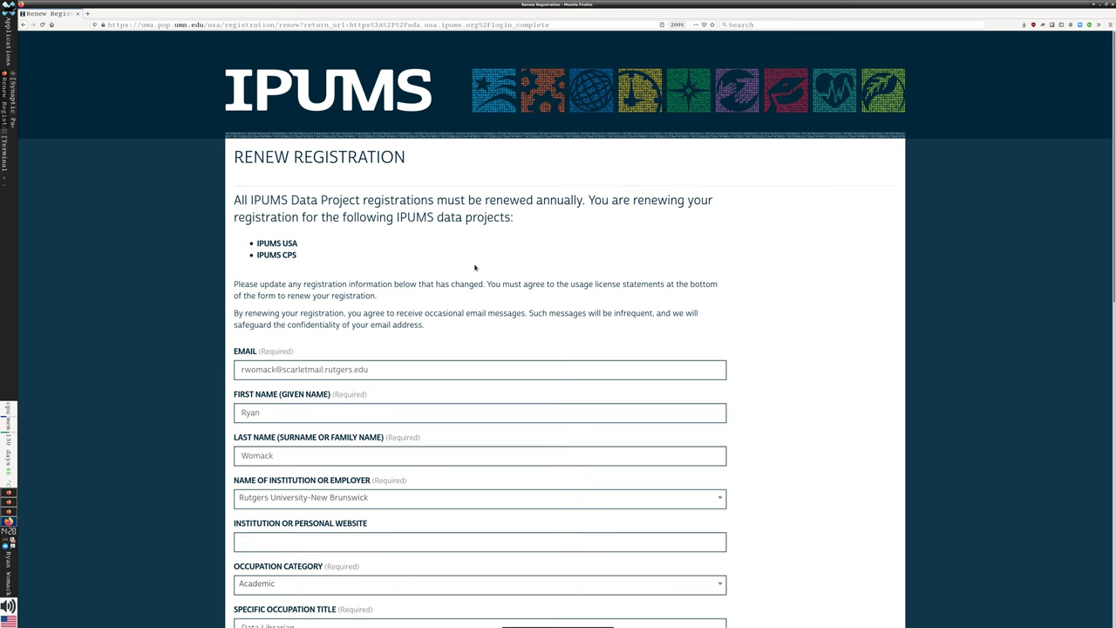
Load the IPUMS USA home page in a new tab and reach its registration application form.
click(89, 14)
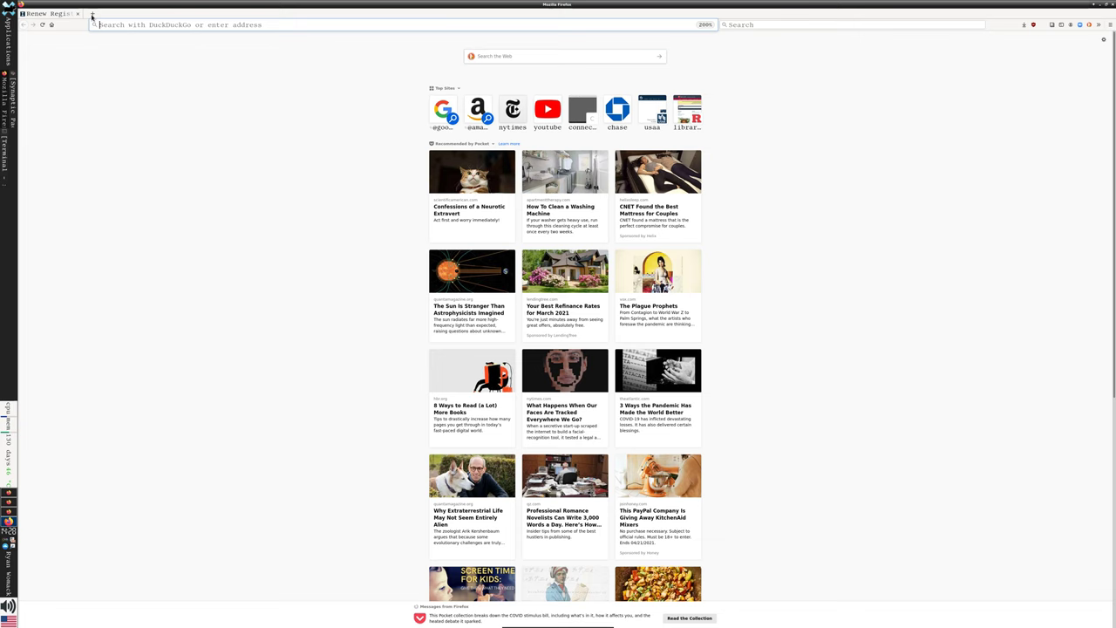
text(usa.)
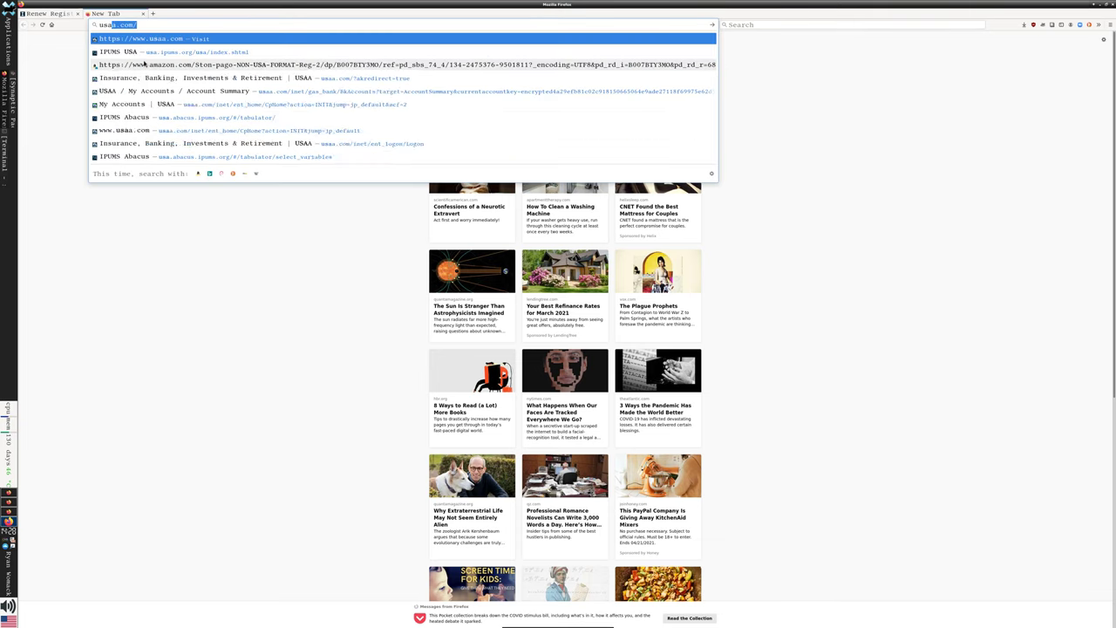
key(Up)
key(Up)
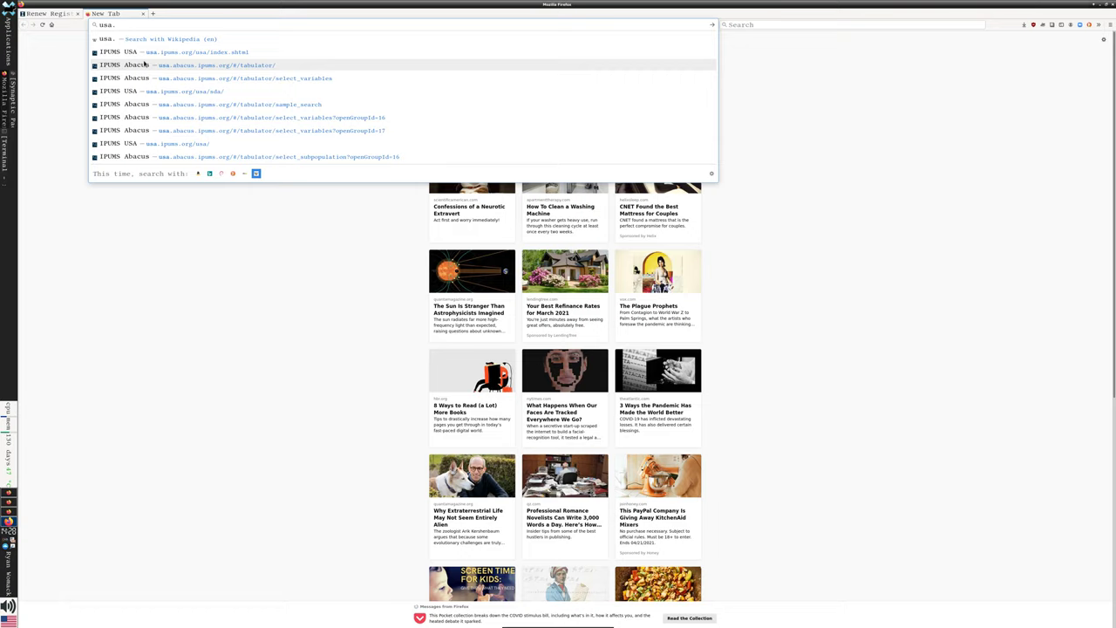
key(Down)
key(Down)
key(Return)
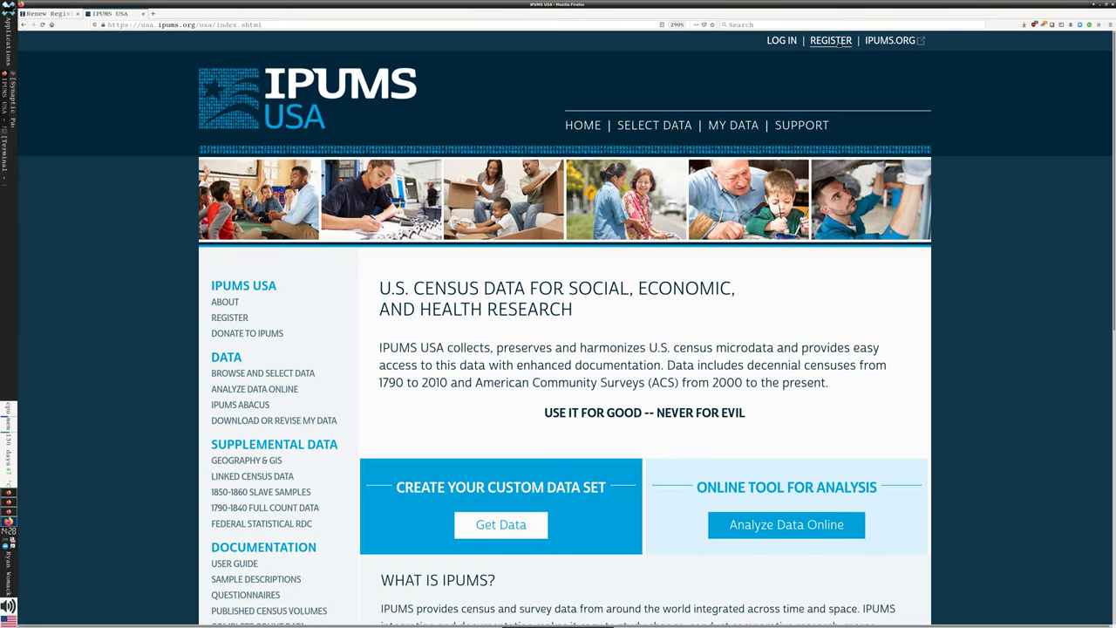
click(830, 40)
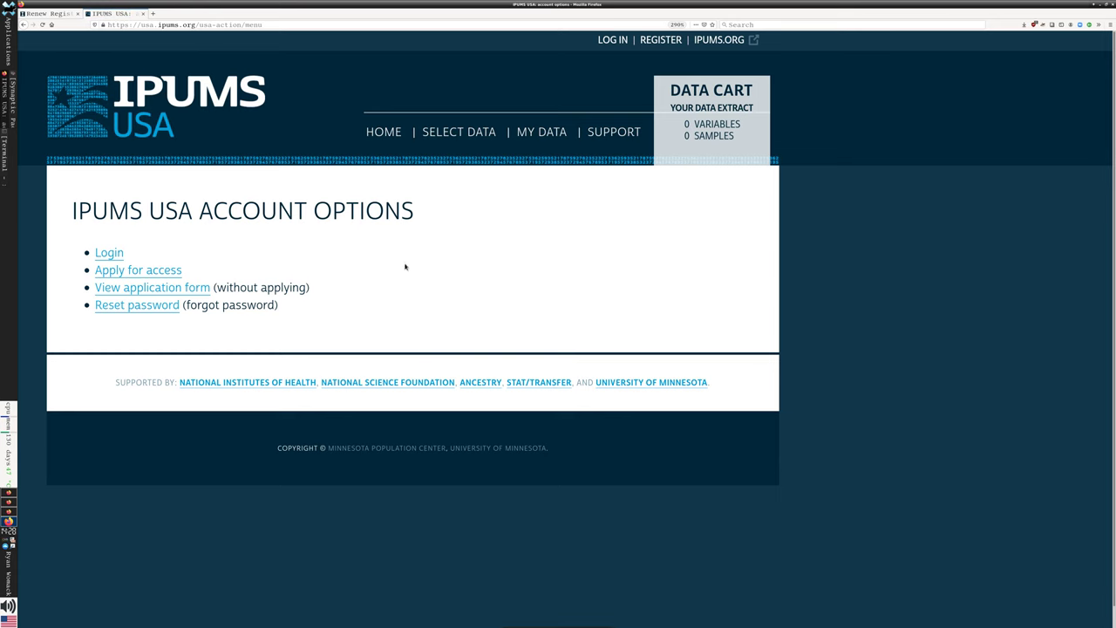
click(140, 288)
Scroll the Renew Registration form down to the Usage Licenses terms.
scroll(580, 291, down, 2)
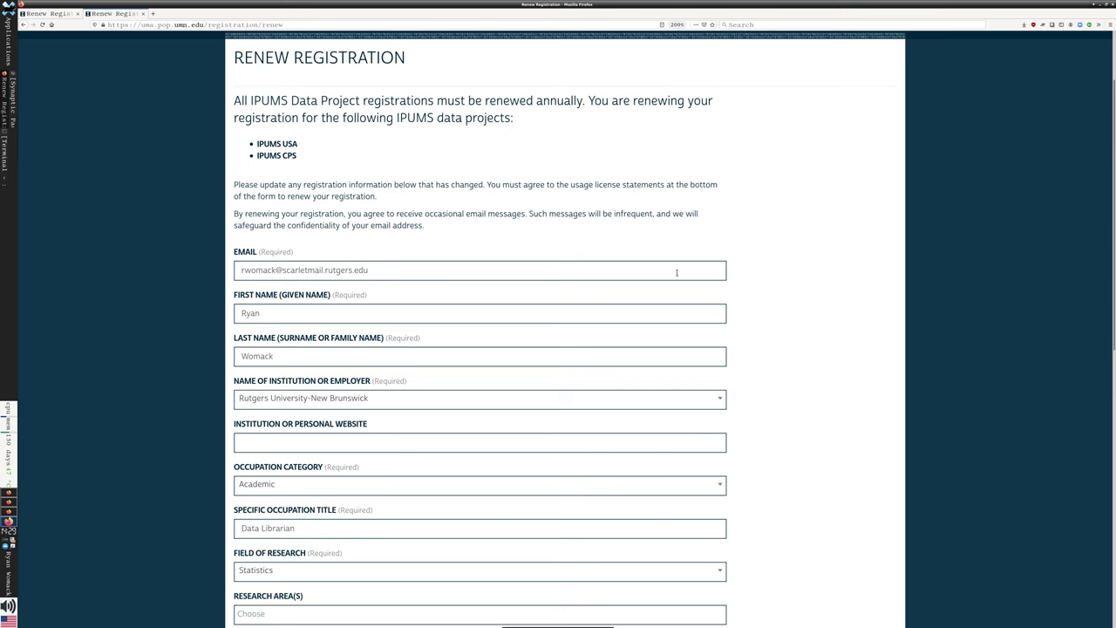
scroll(708, 277, down, 6)
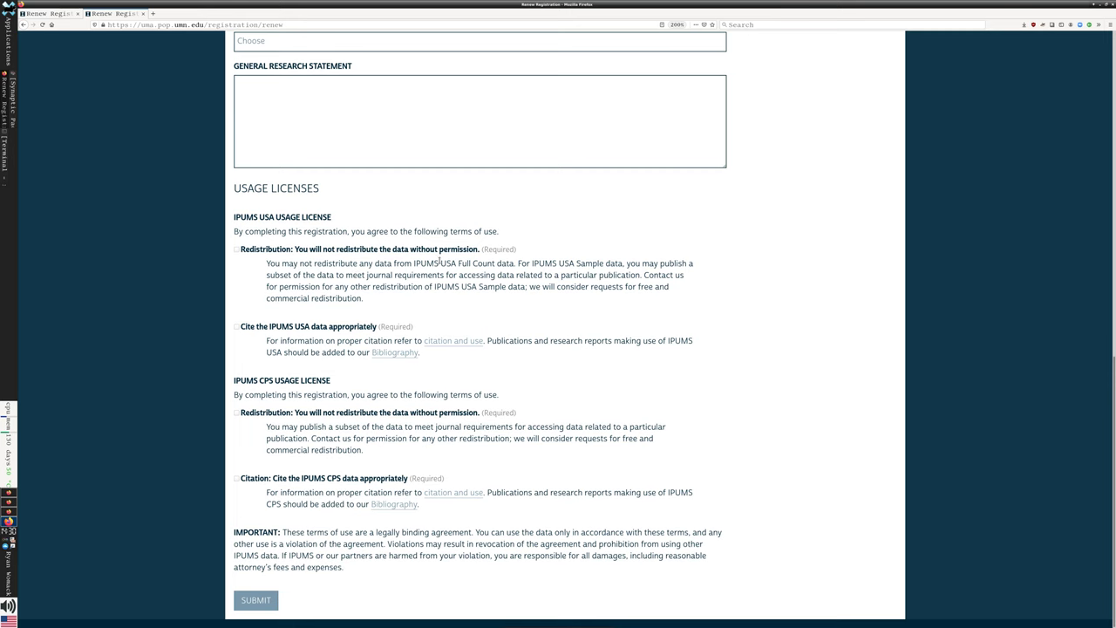
drag(456, 263, 516, 263)
click(564, 280)
Open the citation and use guidance and follow its link to the IPUMS bibliography.
click(447, 341)
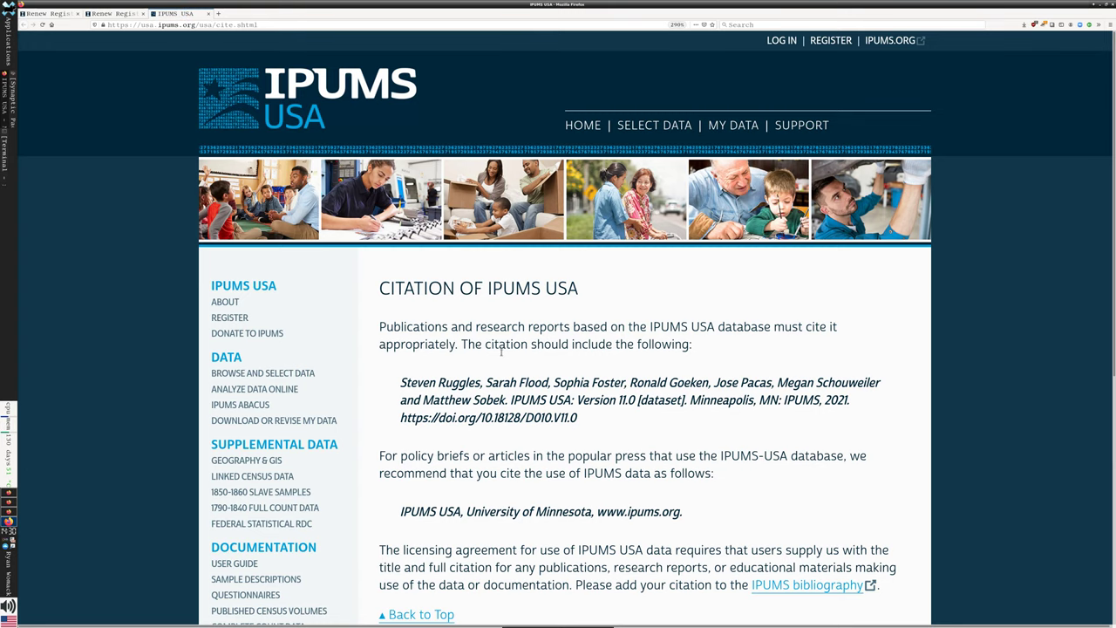
scroll(551, 359, down, 3)
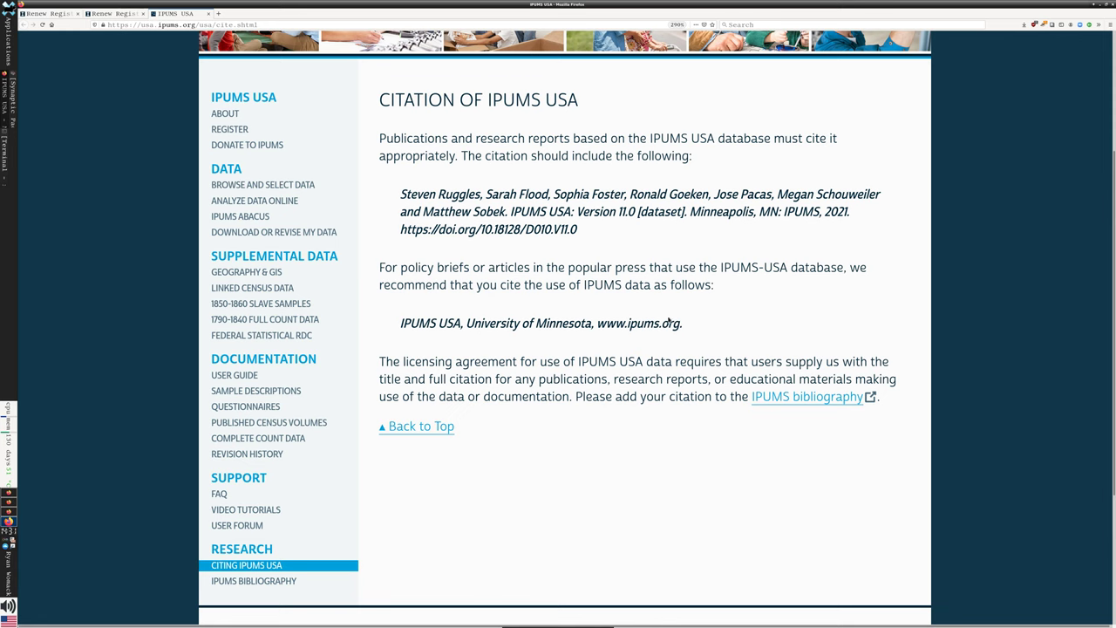
click(795, 397)
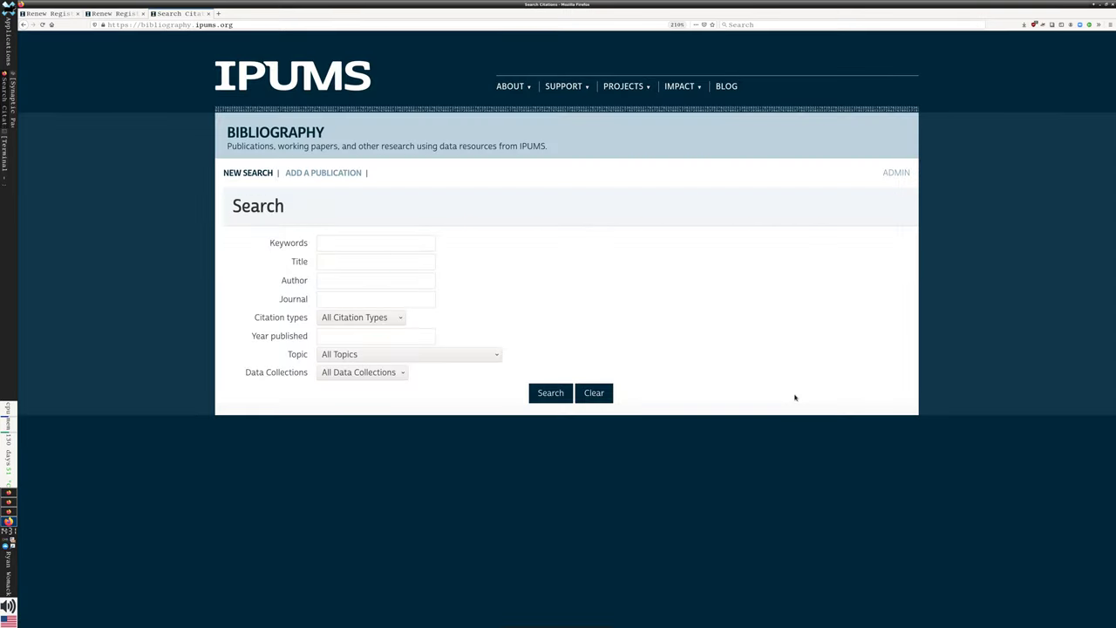
Run an IPUMS Bibliography keyword search for 'italy'.
mouse_move(680, 87)
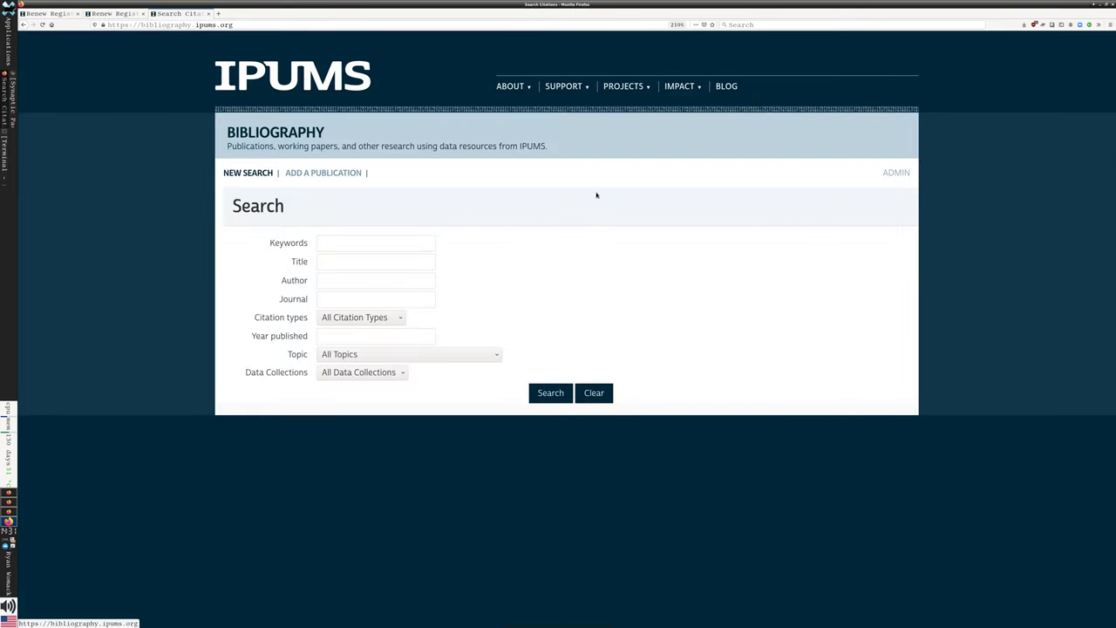
click(341, 241)
text(italy)
key(Return)
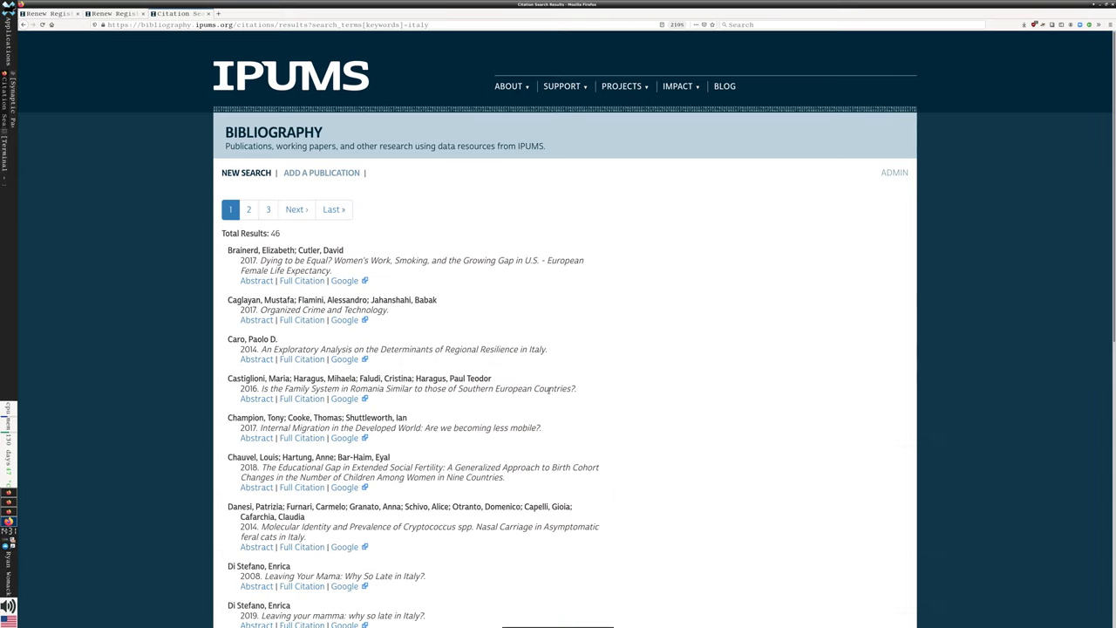
Review the 46 results, highlighting two migration paper titles, then close the search and duplicate tabs.
scroll(549, 391, down, 3)
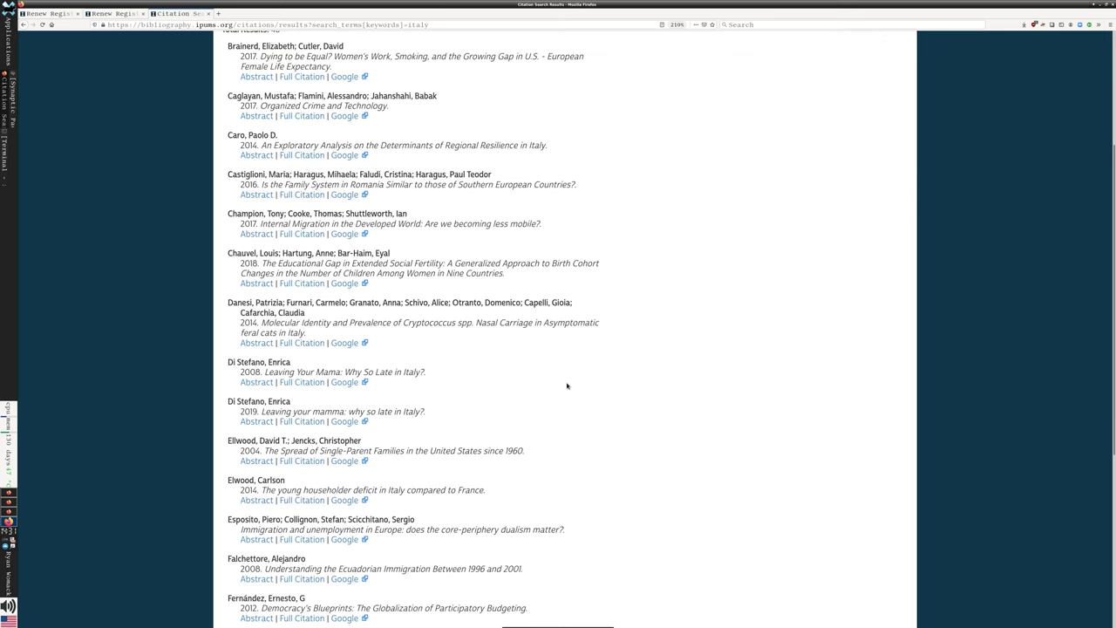
scroll(560, 356, down, 2)
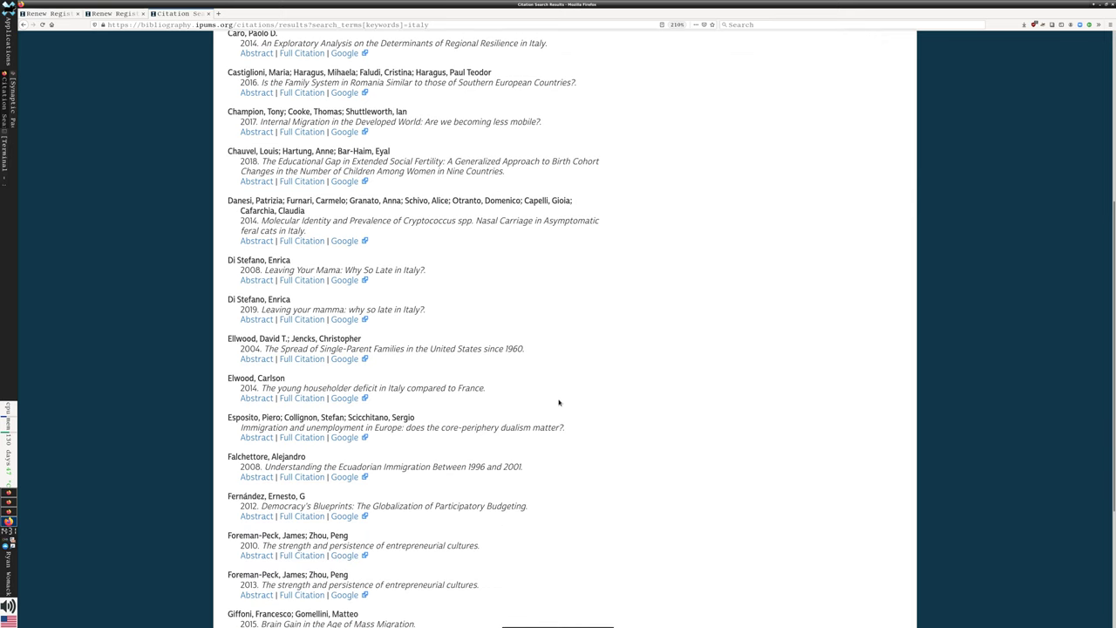
scroll(384, 452, down, 2)
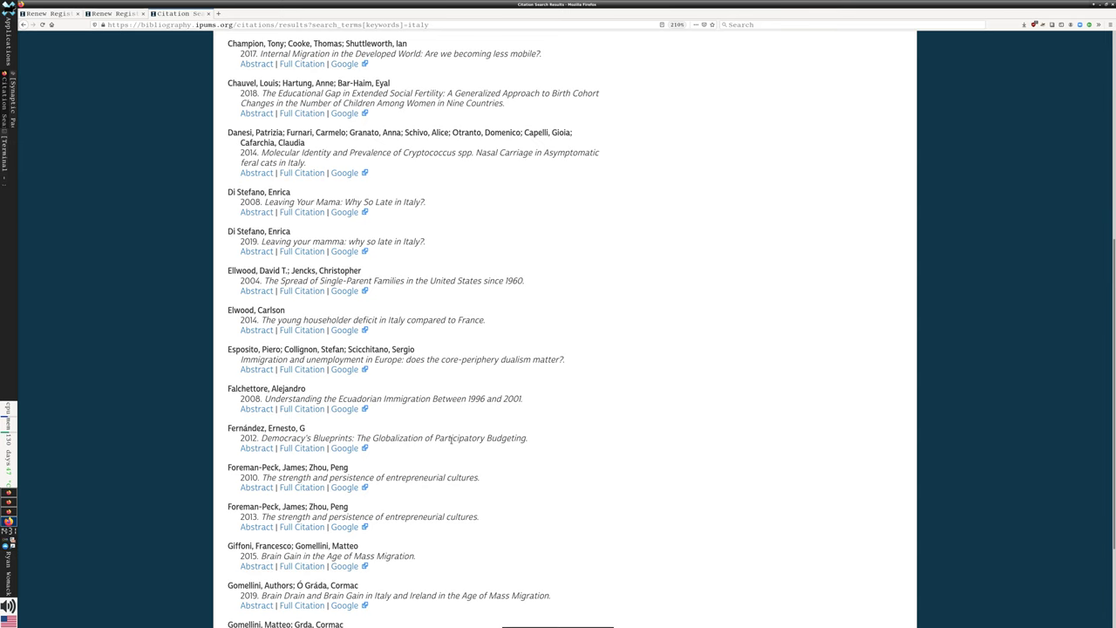
scroll(451, 440, down, 3)
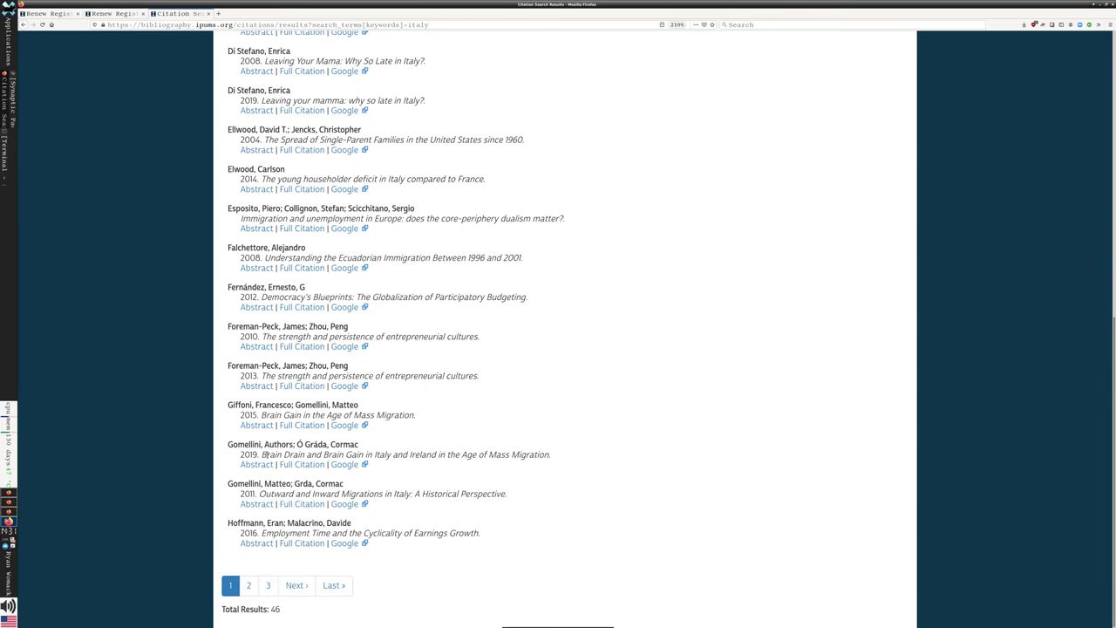
drag(263, 455, 574, 460)
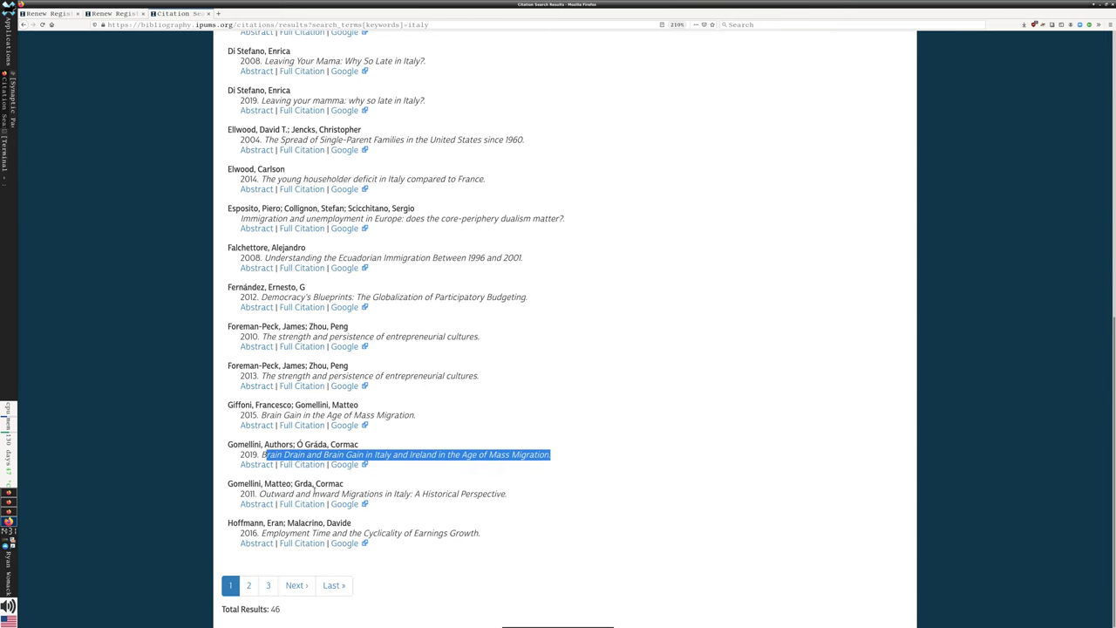
drag(269, 493, 585, 490)
click(584, 490)
scroll(607, 473, up, 6)
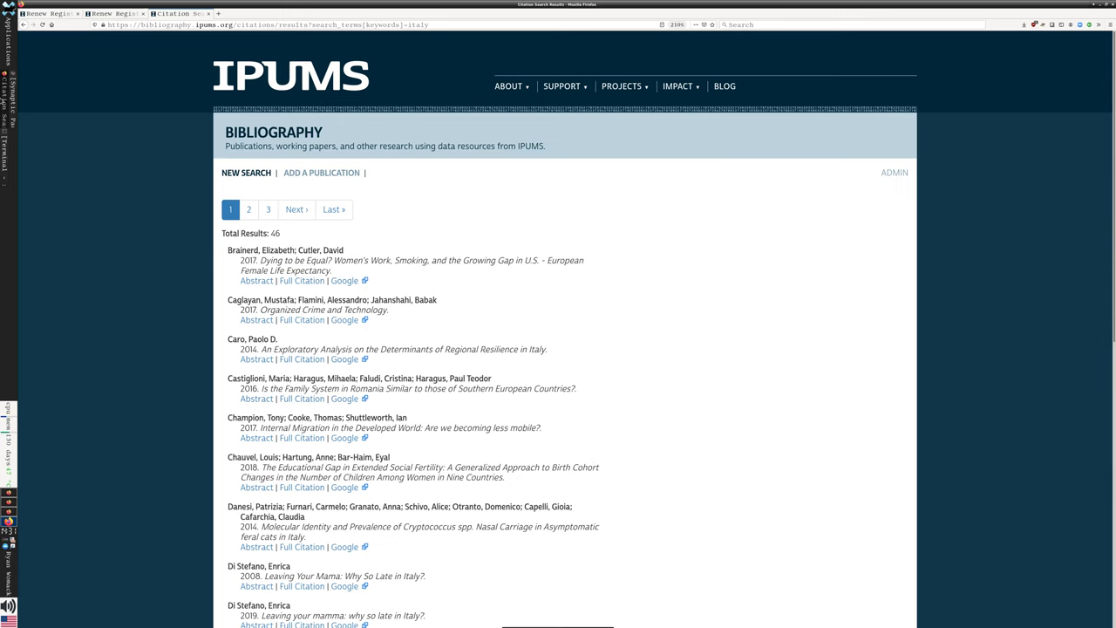
click(210, 13)
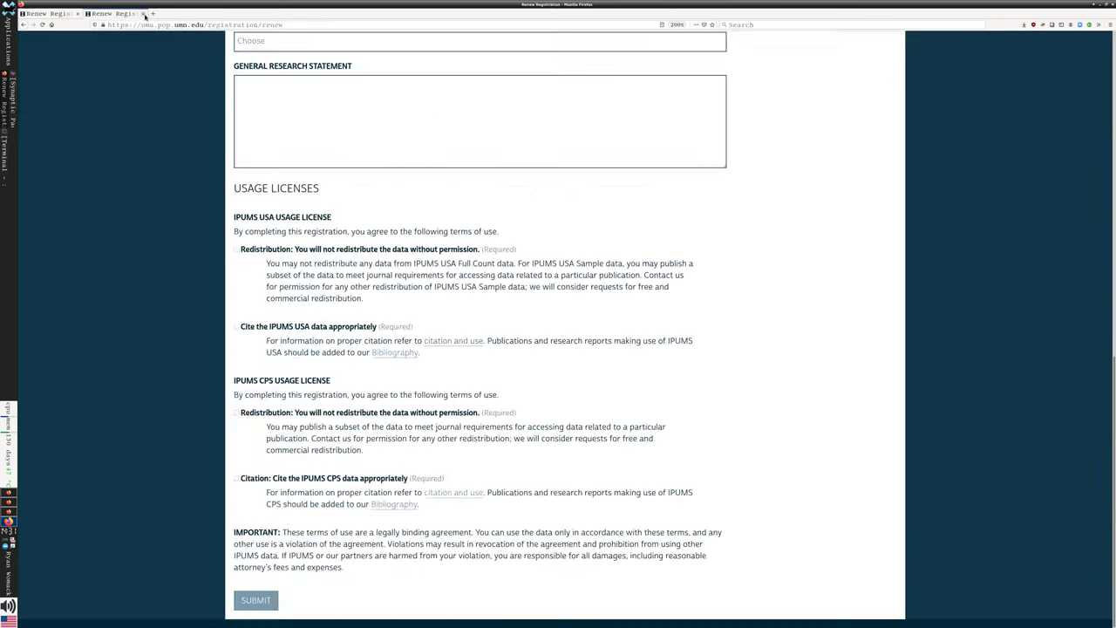
click(143, 13)
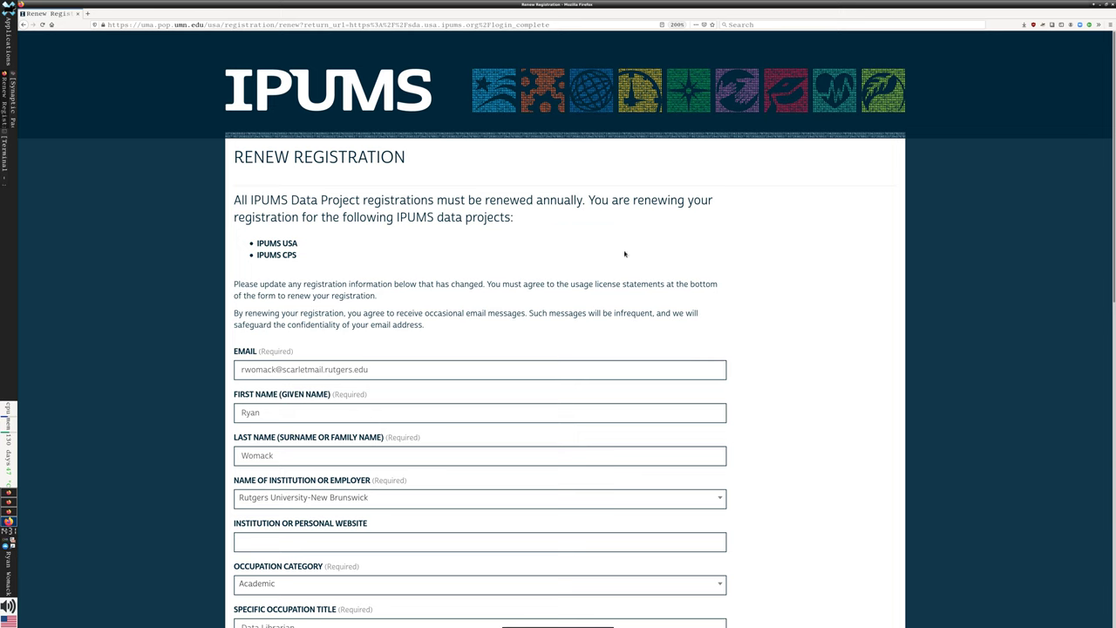
Accept the IPUMS USA and CPS redistribution and citation terms and submit the renewal.
scroll(595, 239, down, 10)
scroll(558, 282, down, 2)
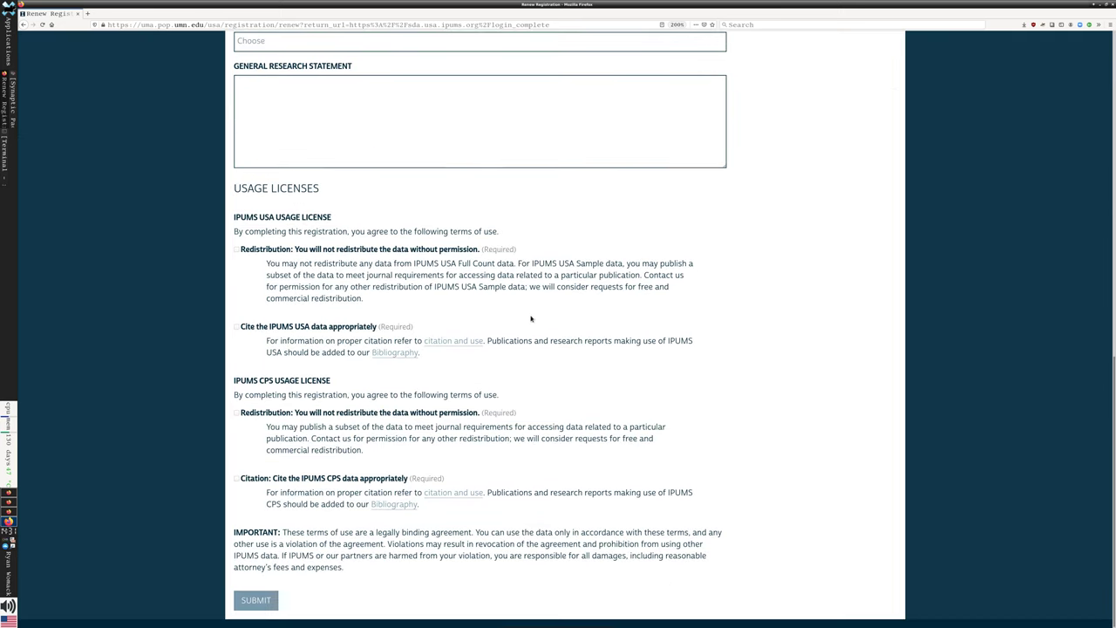
click(236, 250)
click(240, 328)
click(238, 414)
click(236, 478)
click(255, 600)
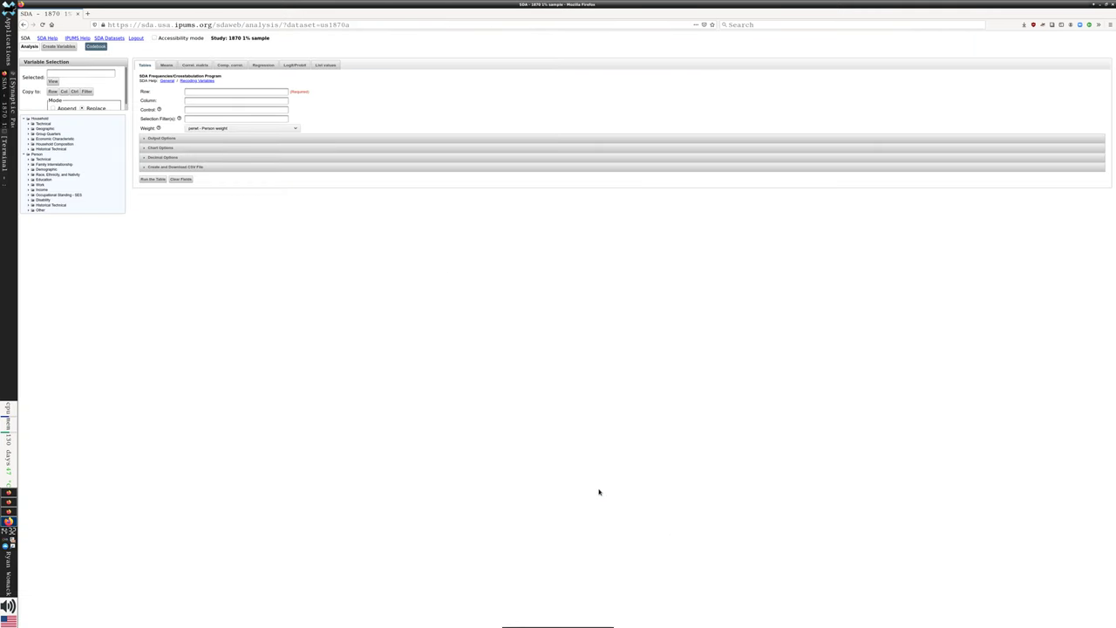
Zoom the SDA page in three steps and toggle accessibility mode on and back off.
key(ctrl+plus)
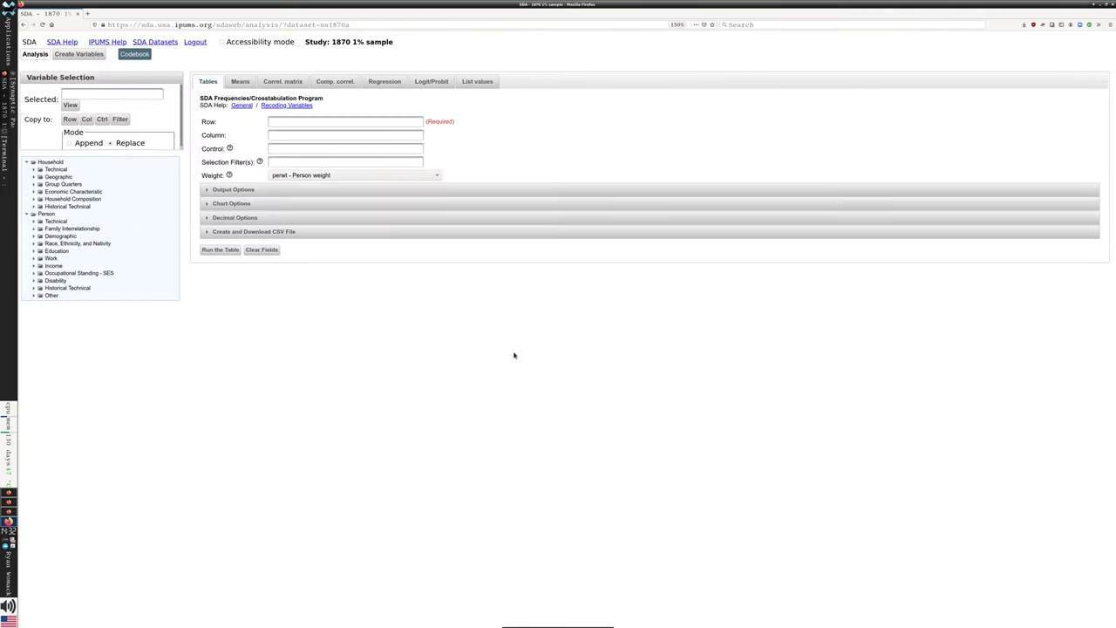
key(ctrl+plus)
key(ctrl+plus)
key(ctrl+plus)
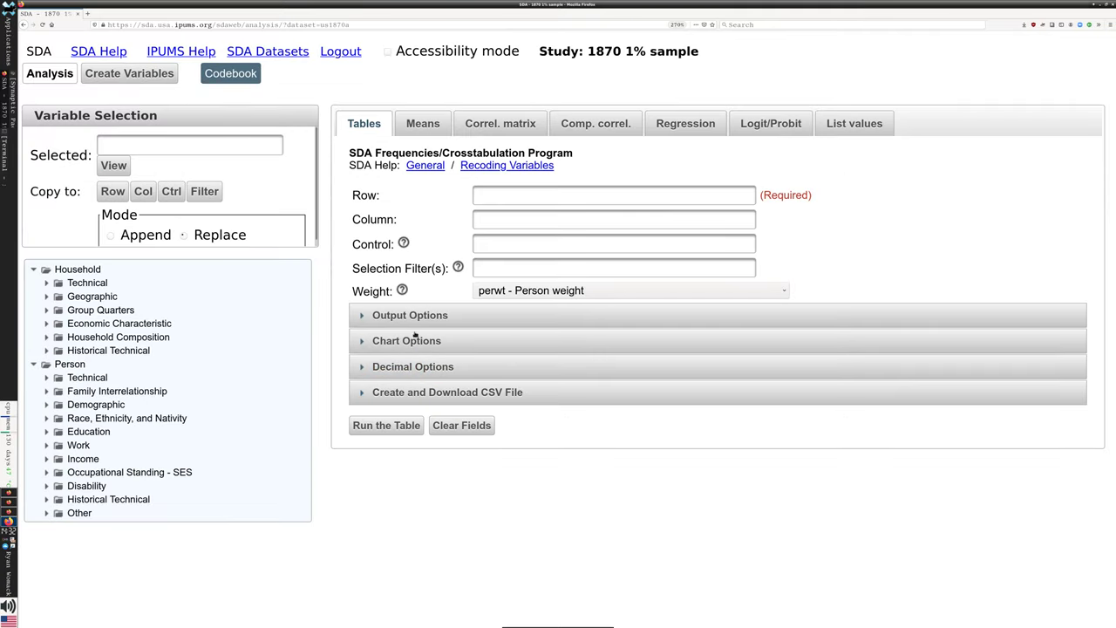
key(ctrl+plus)
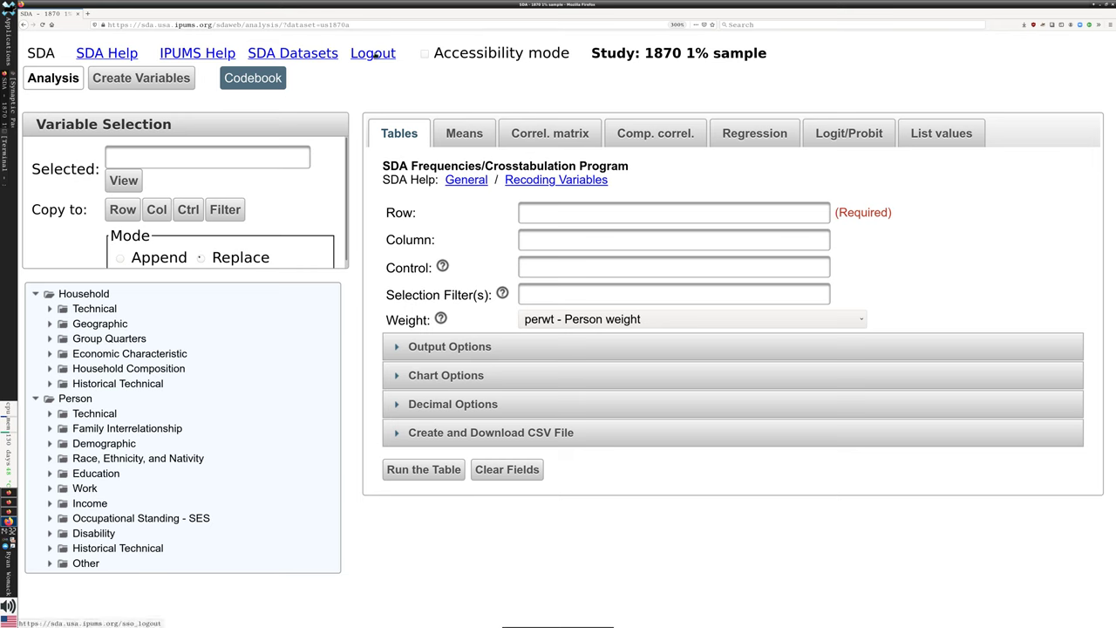
click(424, 55)
click(424, 54)
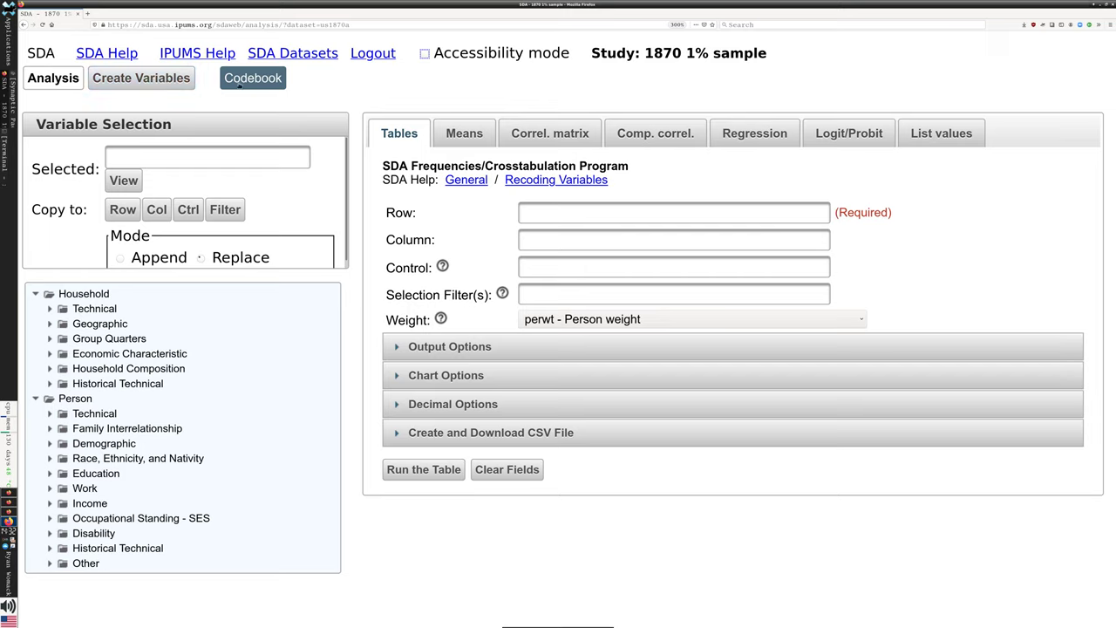
click(278, 79)
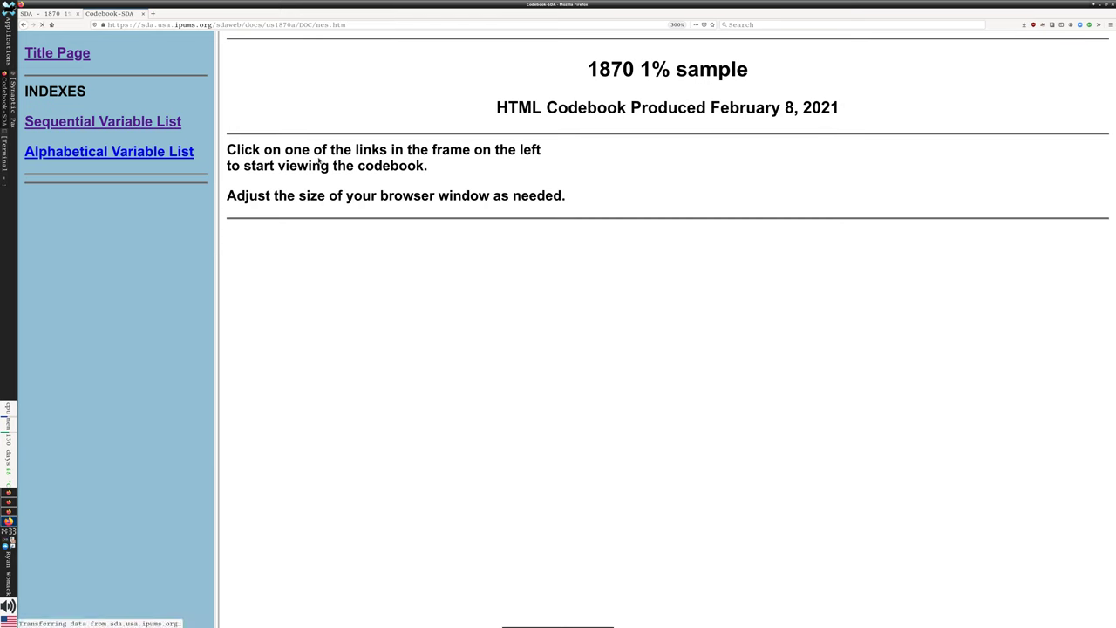
click(131, 126)
click(340, 180)
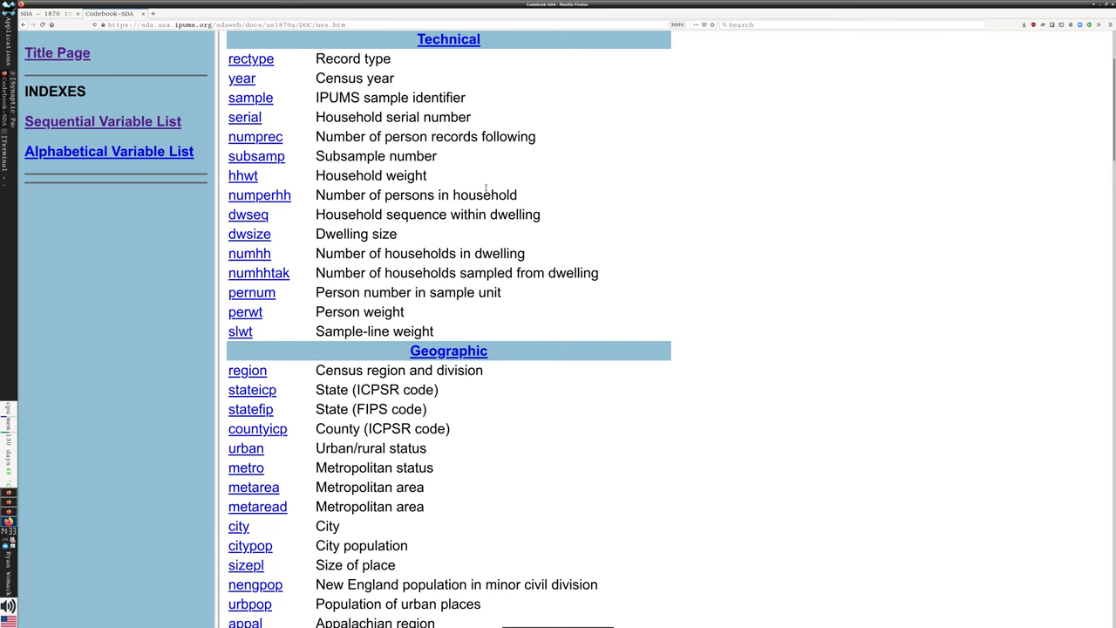
click(144, 14)
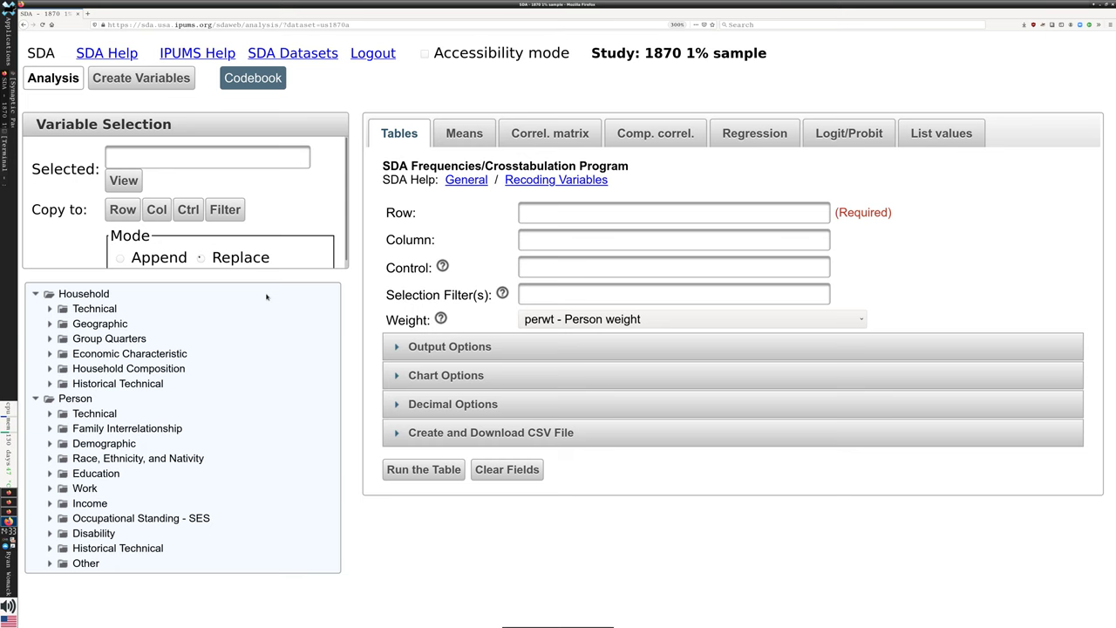
Select 'age - Age' from Person > Demographic and copy it into the Row field.
click(50, 444)
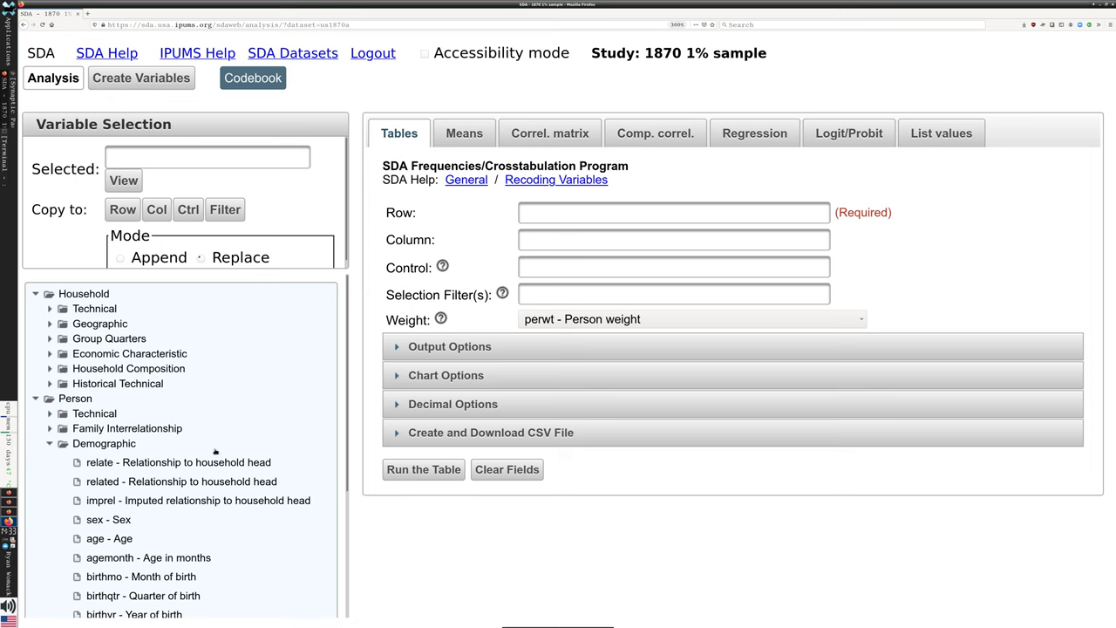
scroll(174, 453, down, 3)
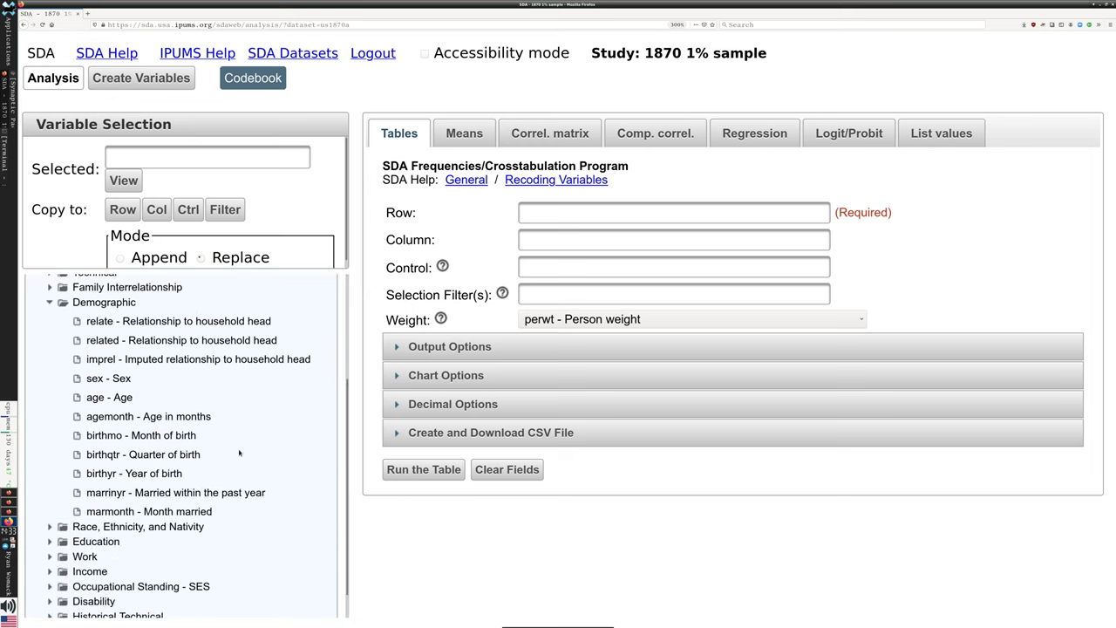
click(112, 397)
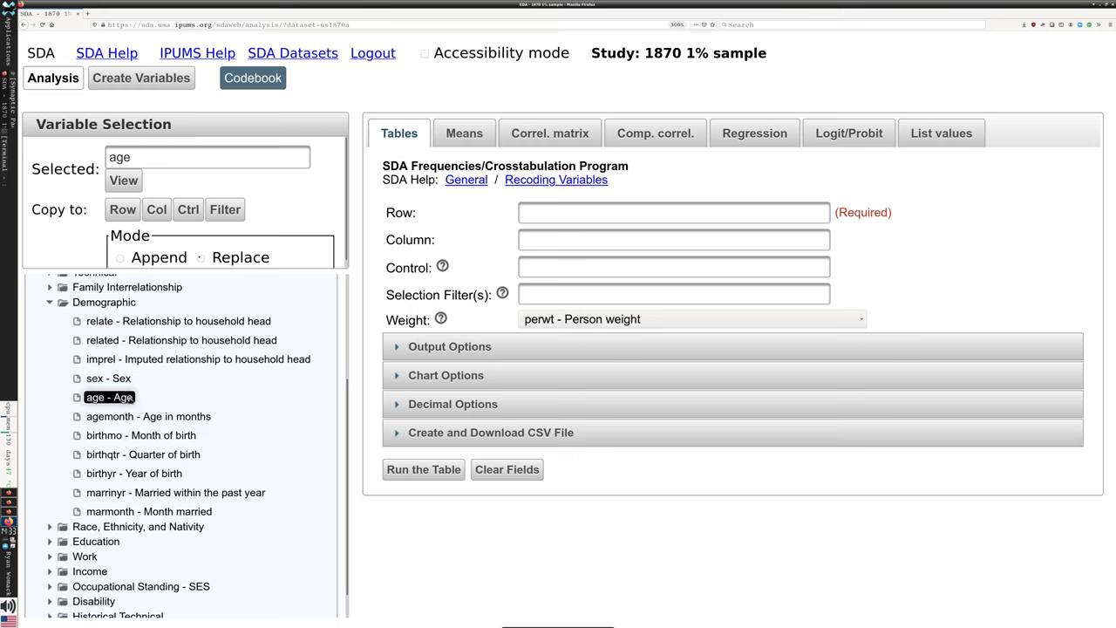
key(Up)
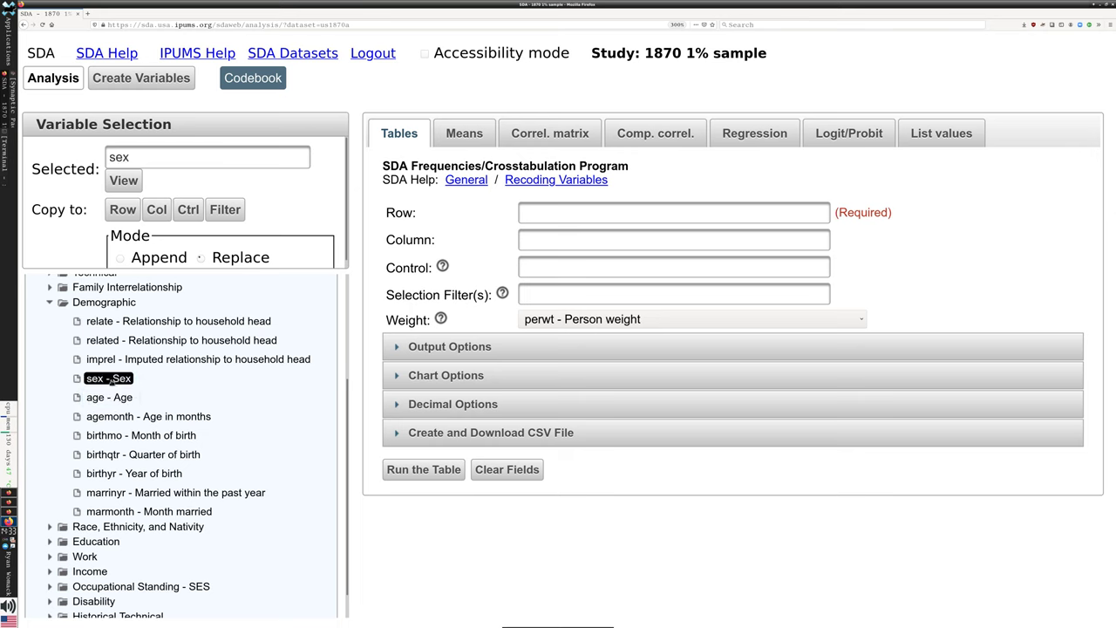
double_click(115, 157)
click(115, 157)
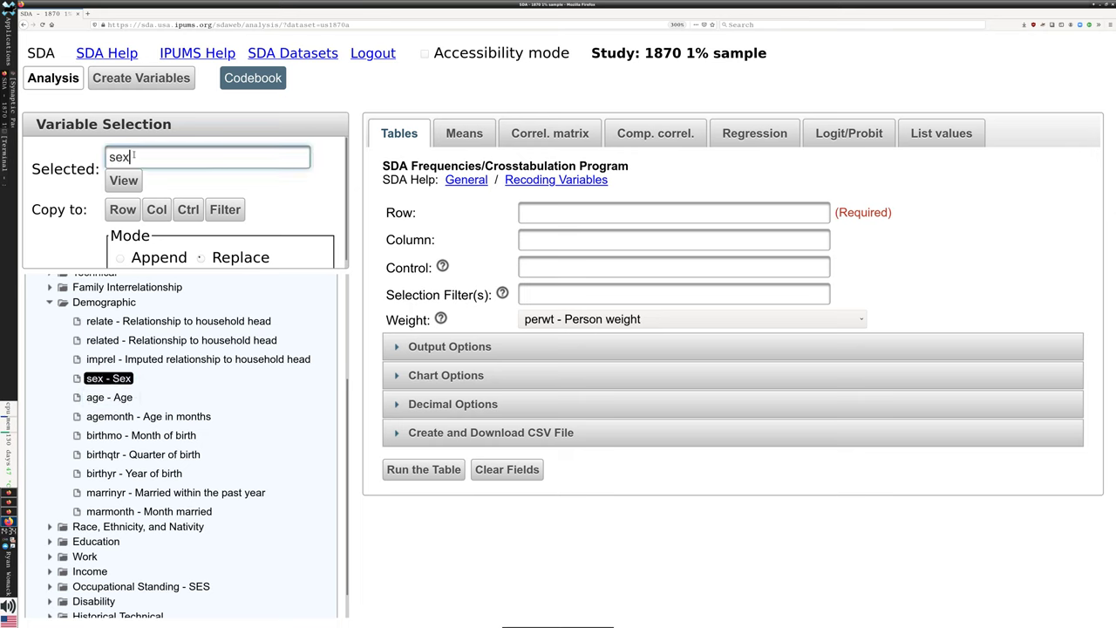
click(118, 398)
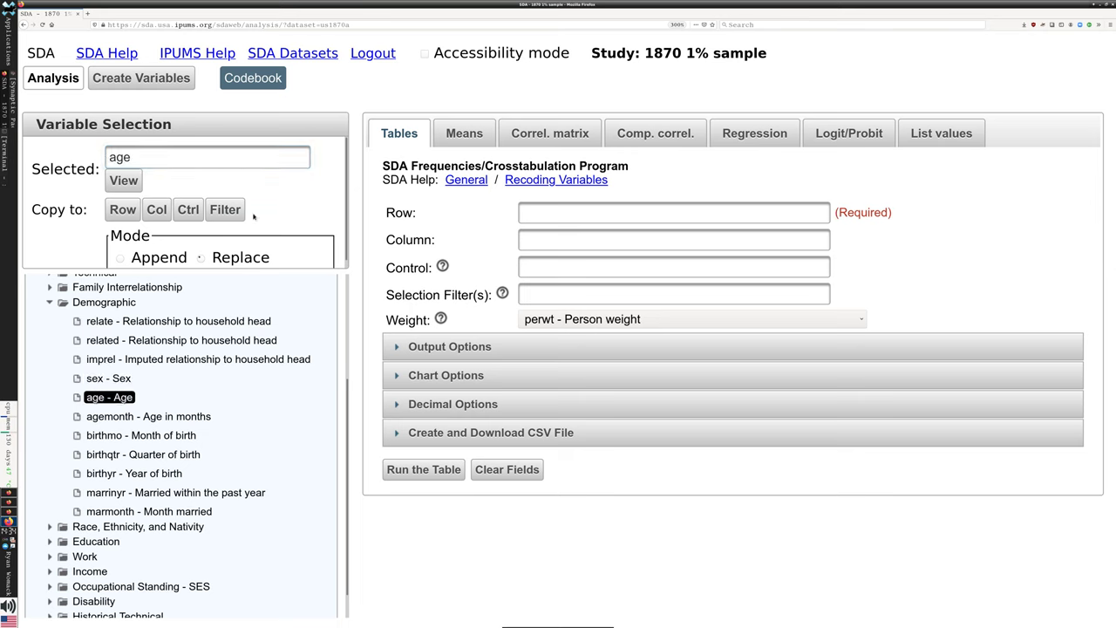
drag(296, 157, 54, 164)
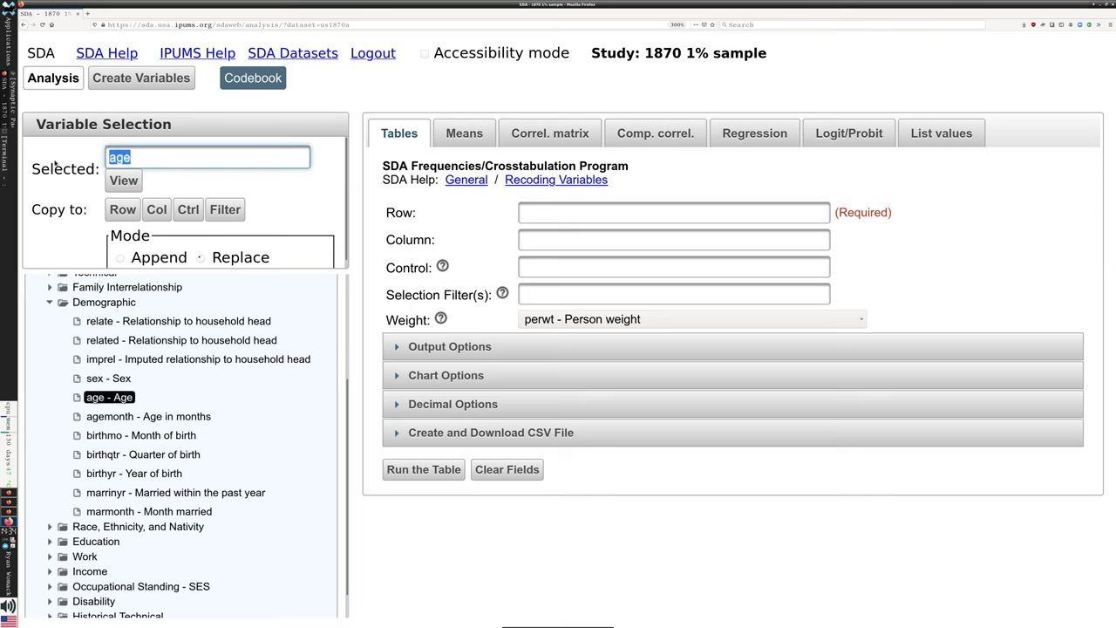
click(54, 164)
key(Tab)
key(Tab)
key(Return)
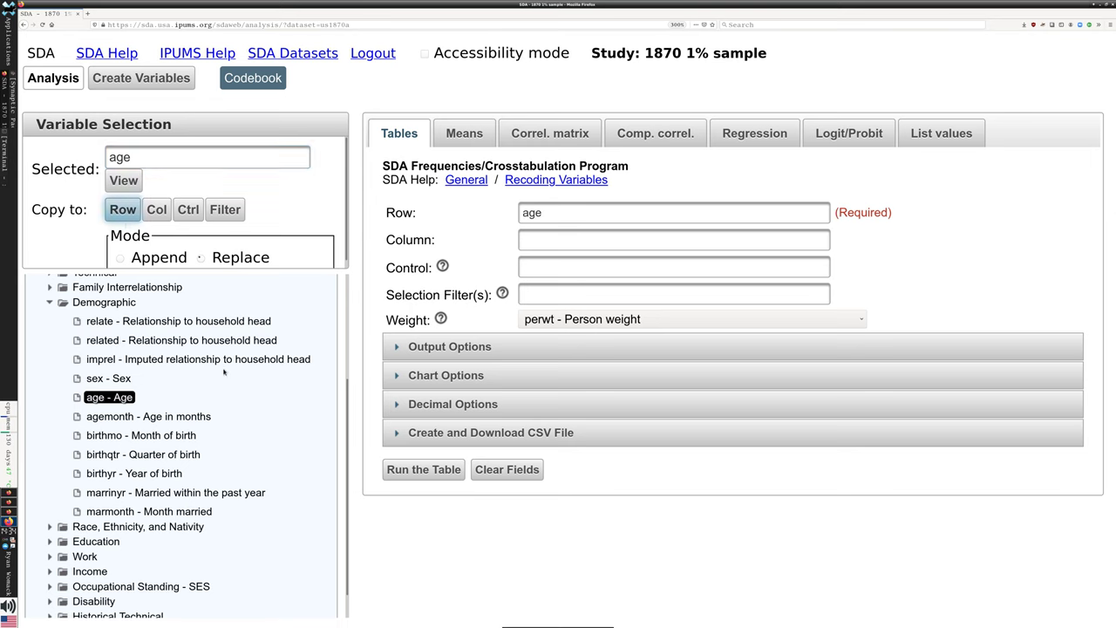
Collapse Demographic and select bpl (Birthplace) from the Race, Ethnicity, and Nativity group.
click(50, 303)
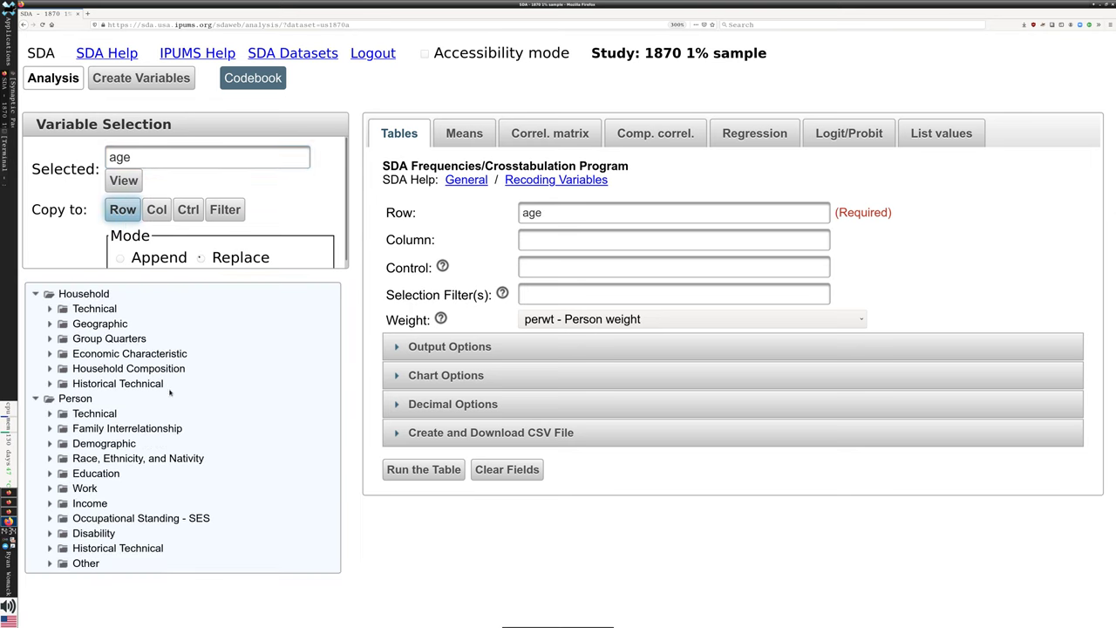
click(49, 457)
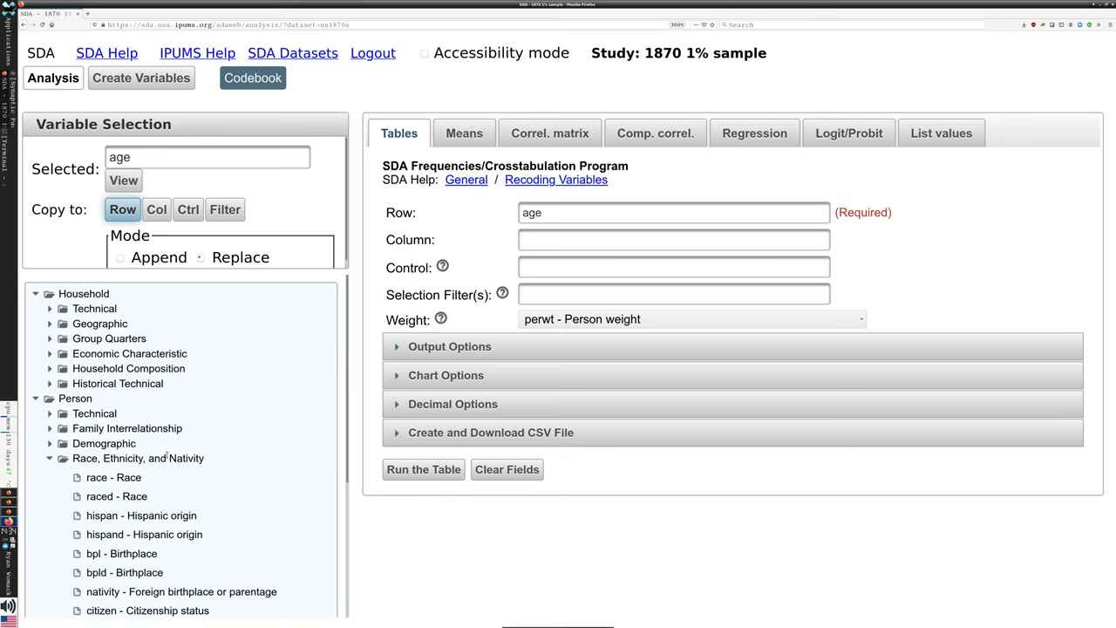
scroll(174, 436, down, 5)
scroll(91, 347, up, 3)
scroll(157, 370, up, 2)
scroll(217, 431, down, 4)
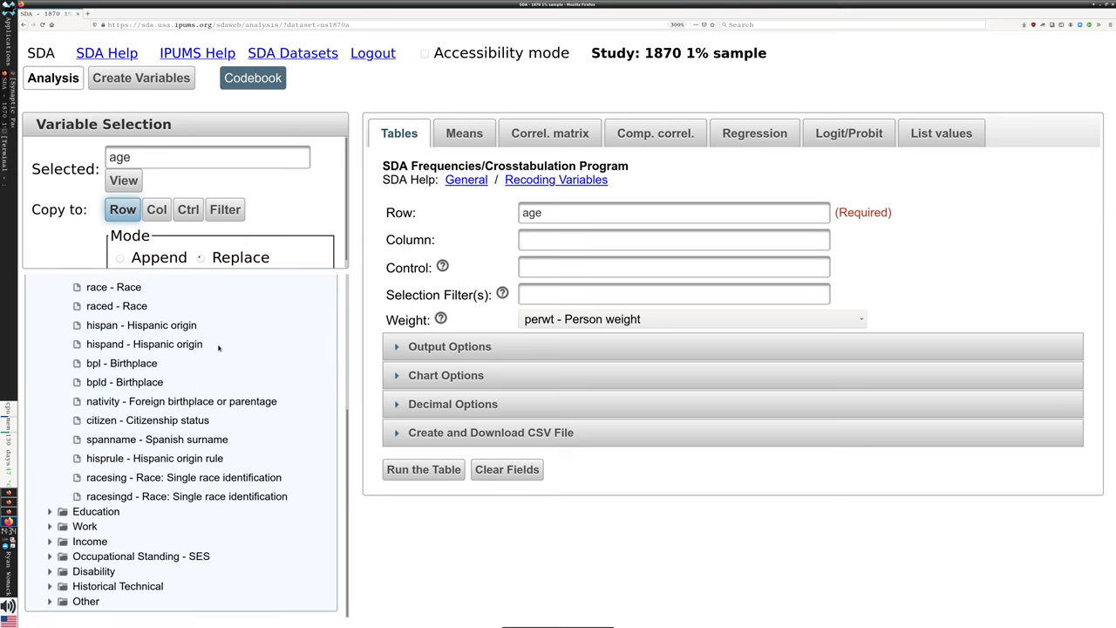
scroll(241, 364, up, 1)
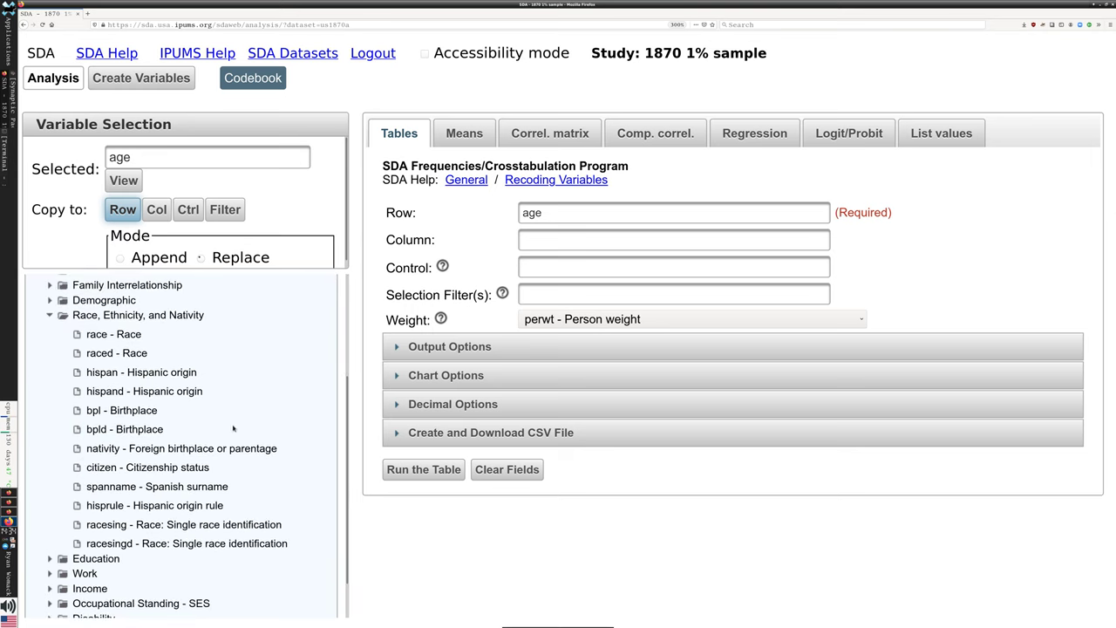
click(133, 411)
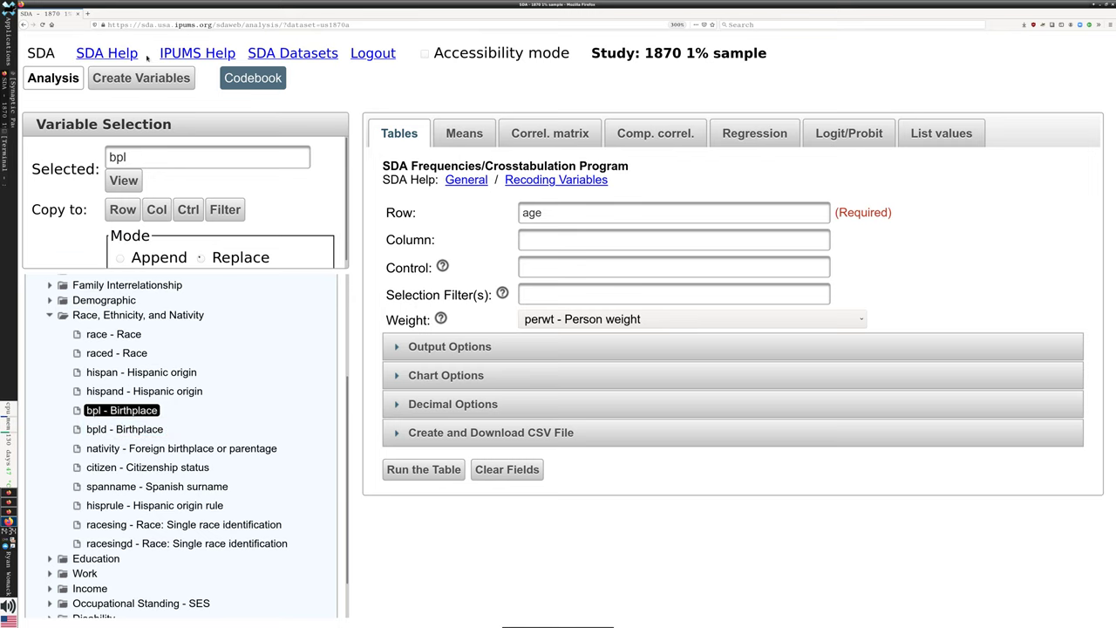
In the 1870 sample codebook's alphabetical list, try the bpld description, which returns a missing page.
click(250, 77)
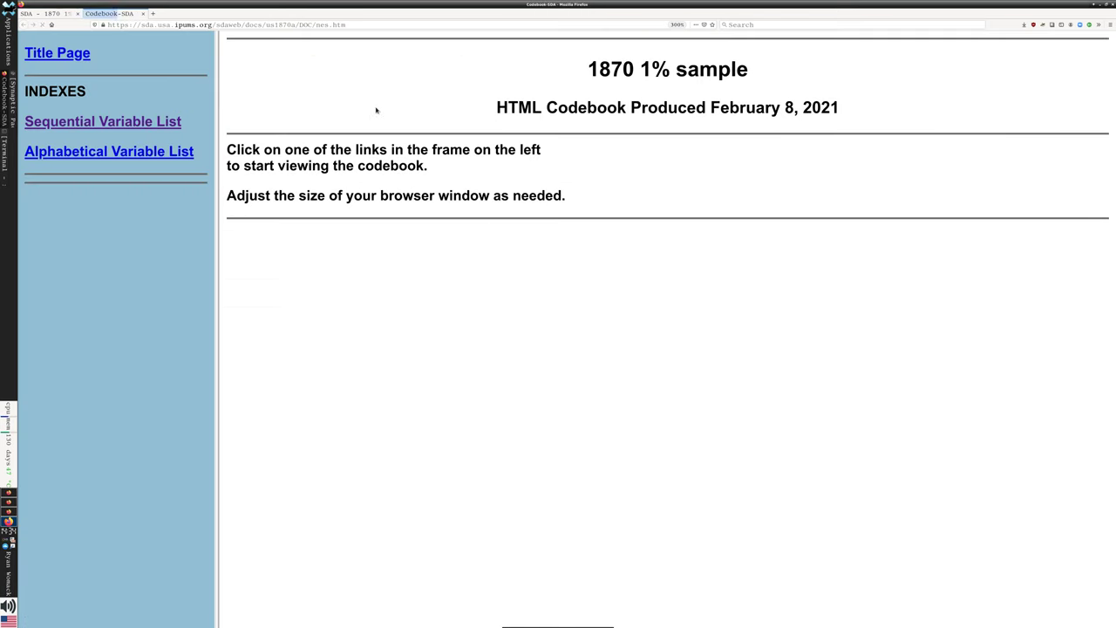
click(150, 154)
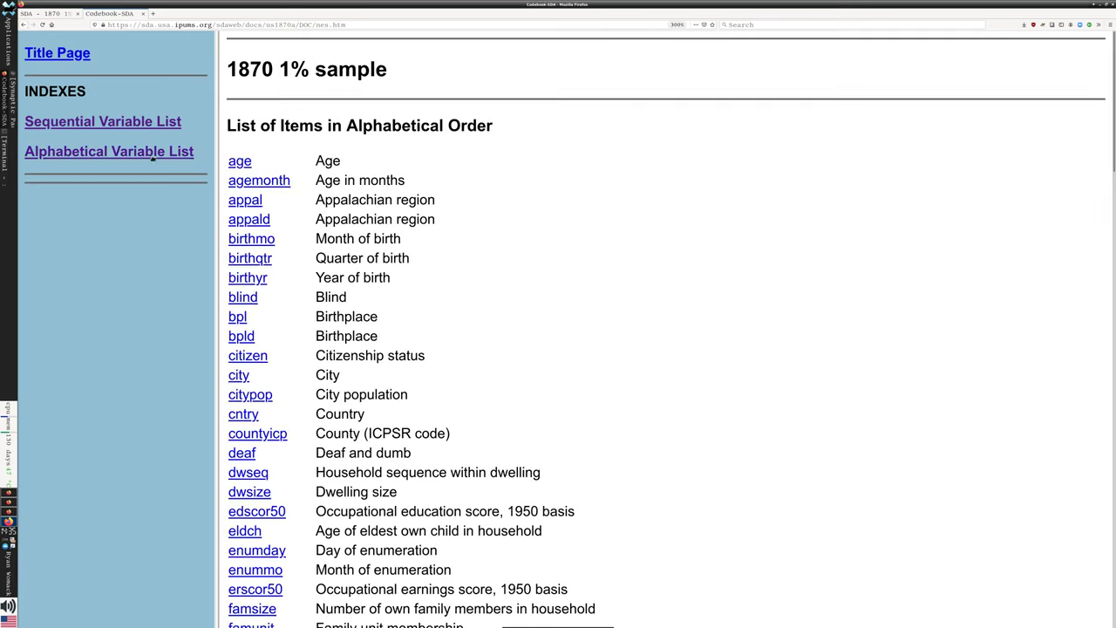
click(245, 337)
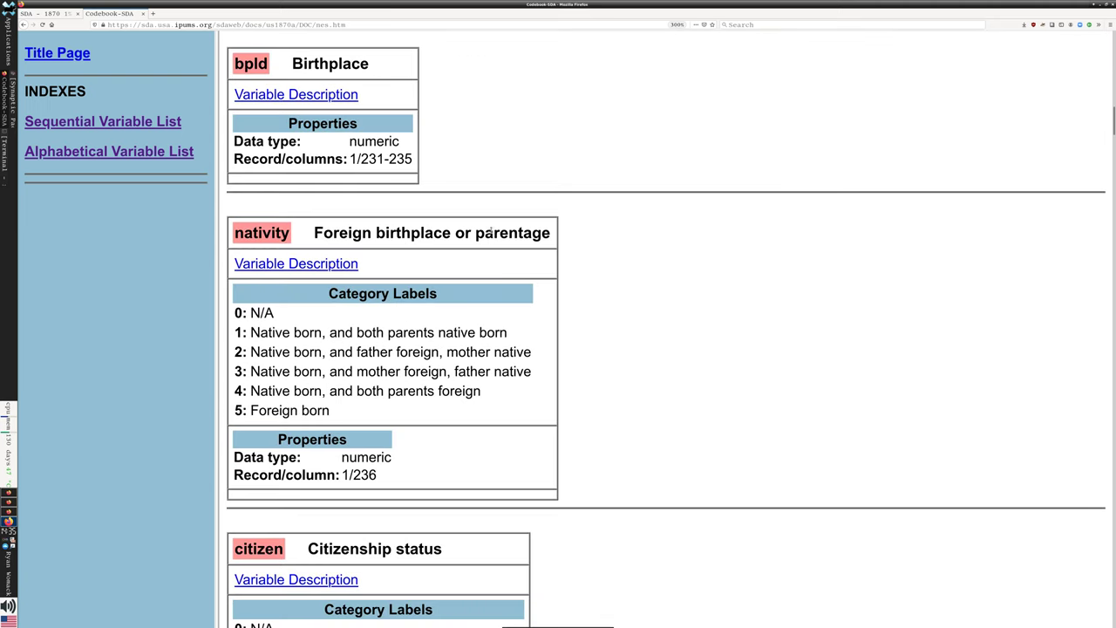
scroll(477, 227, up, 2)
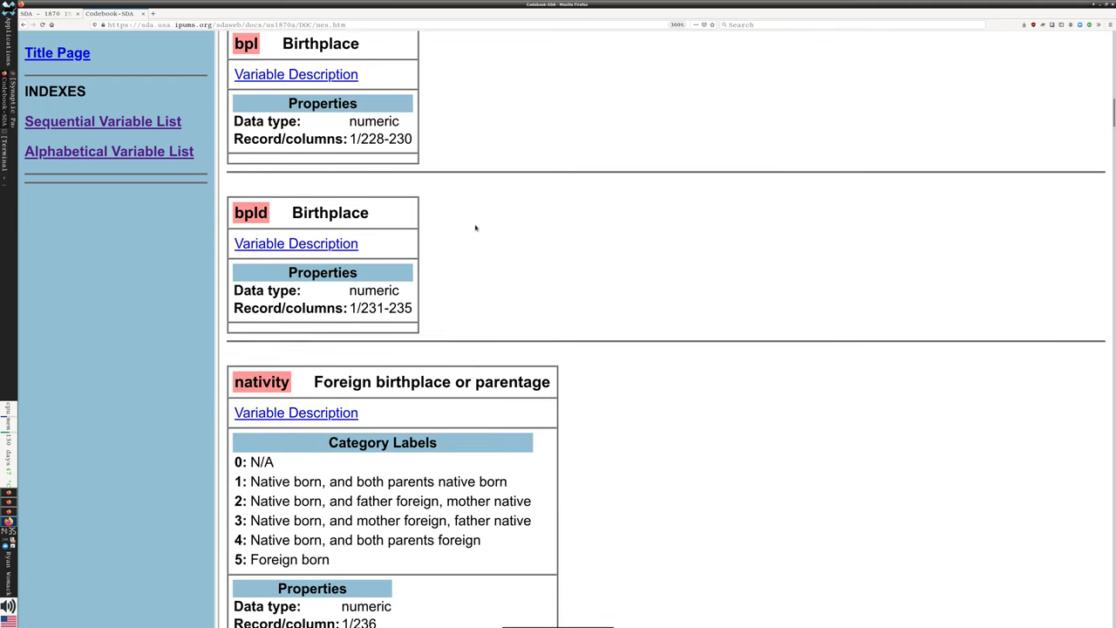
scroll(477, 228, up, 1)
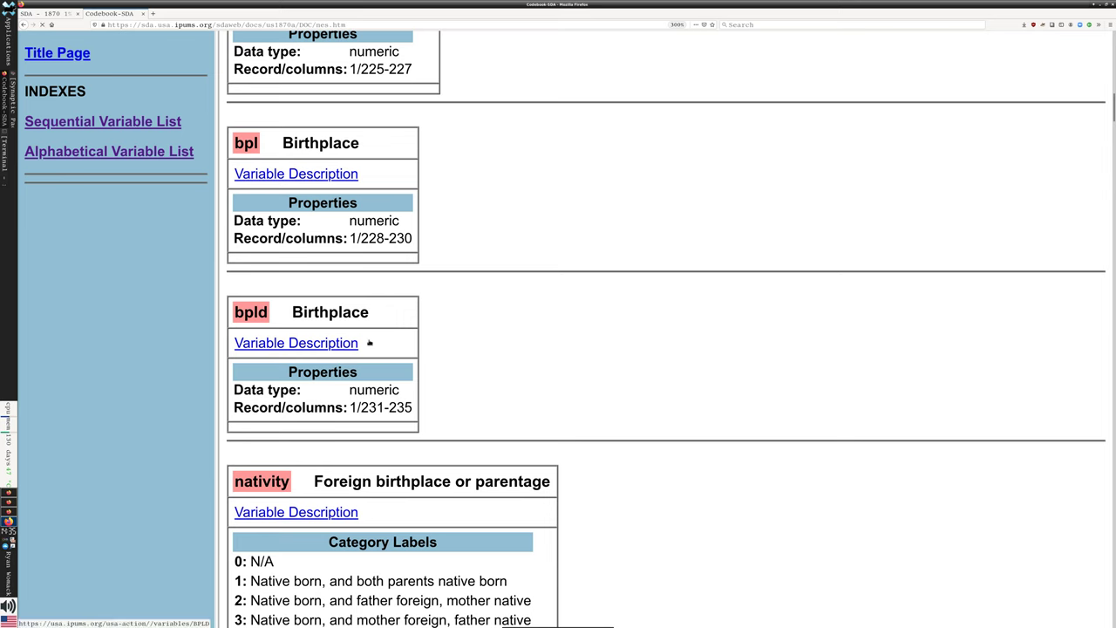
click(343, 342)
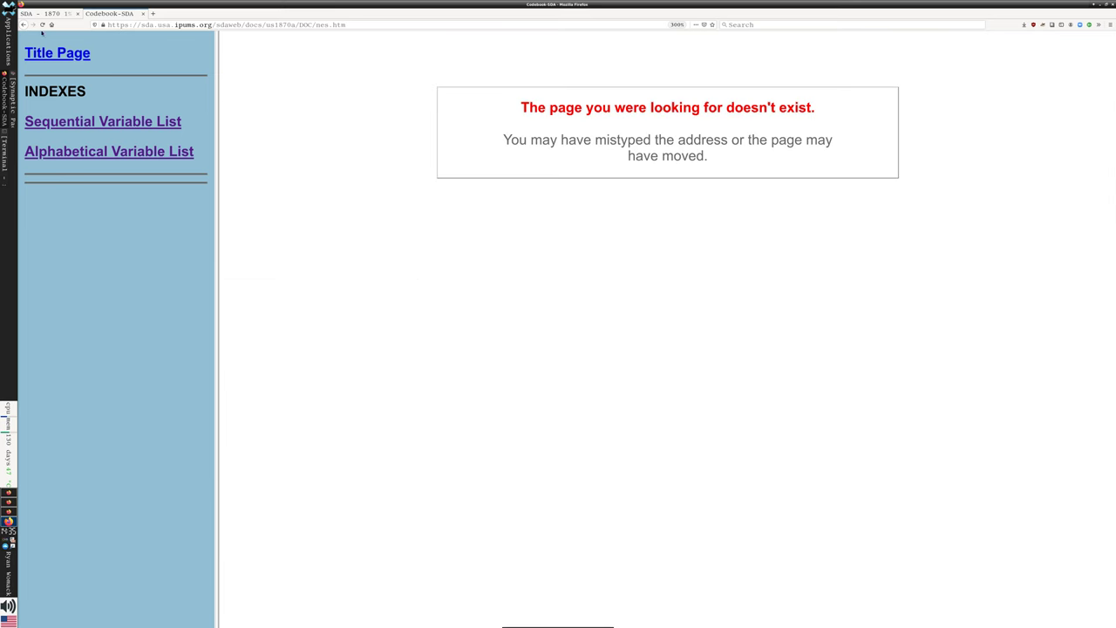
click(24, 25)
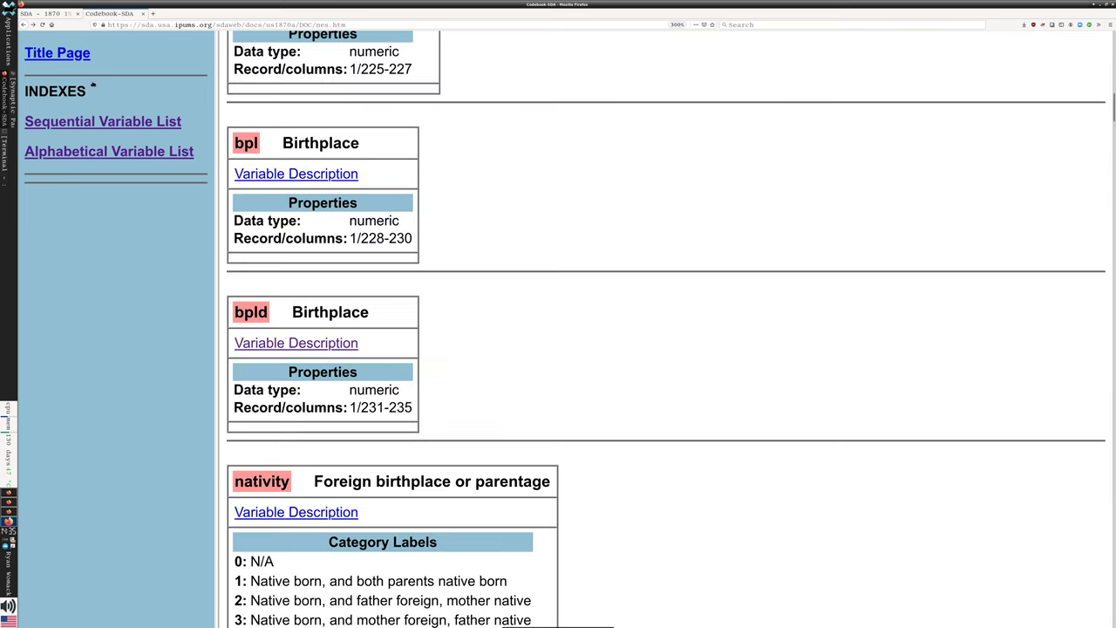
Review the BPL Birthplace description and its codes and frequencies.
click(304, 174)
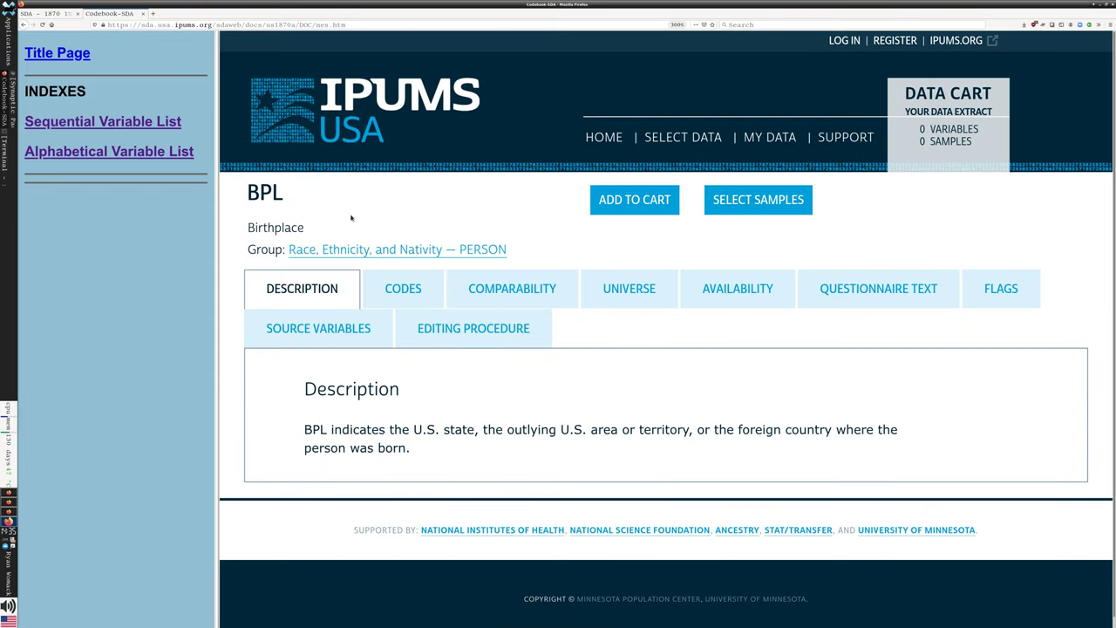
scroll(570, 410, down, 1)
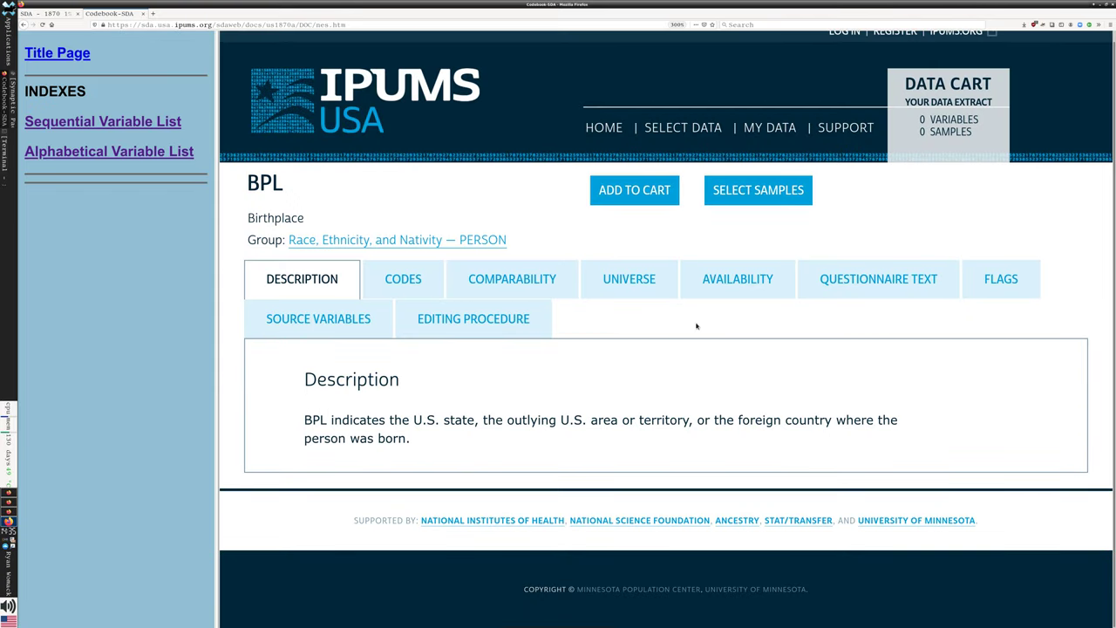
click(422, 281)
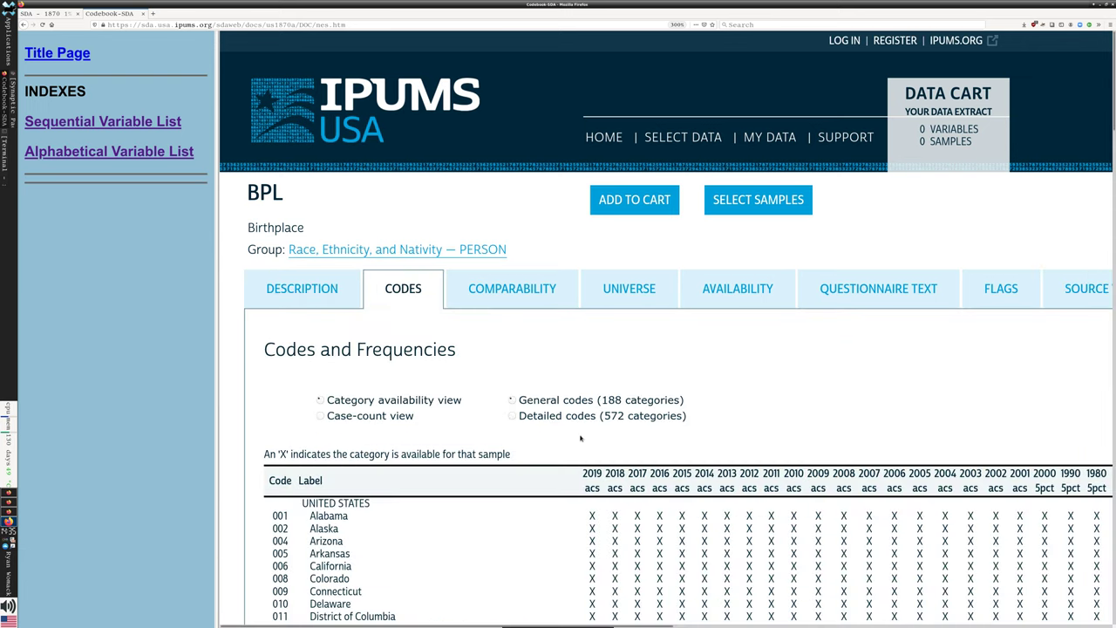
scroll(504, 331, down, 5)
scroll(528, 393, up, 3)
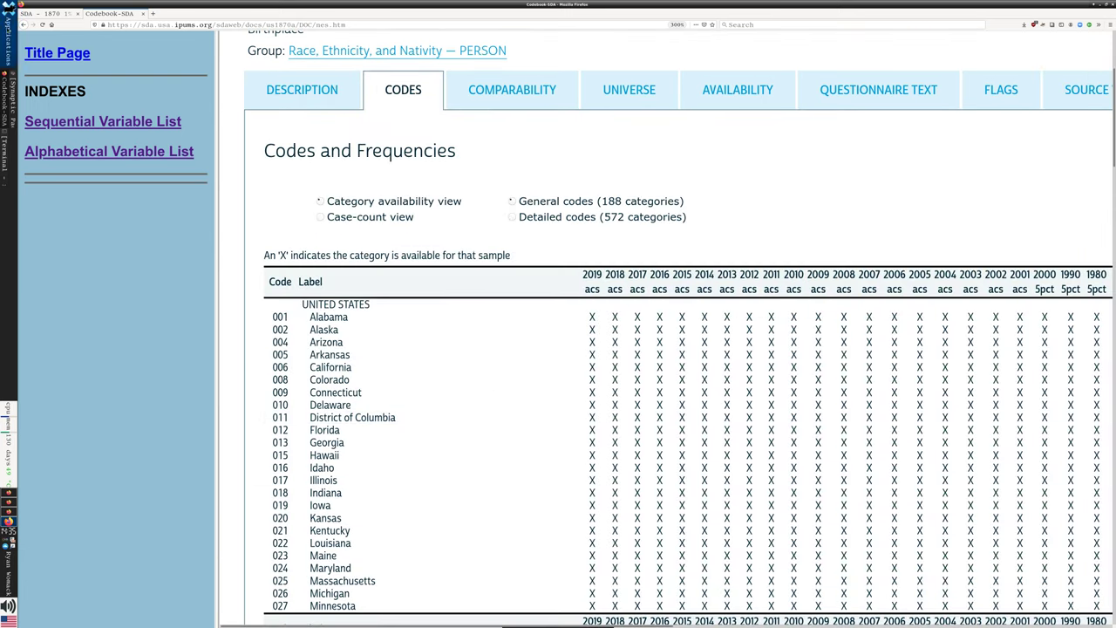
click(22, 25)
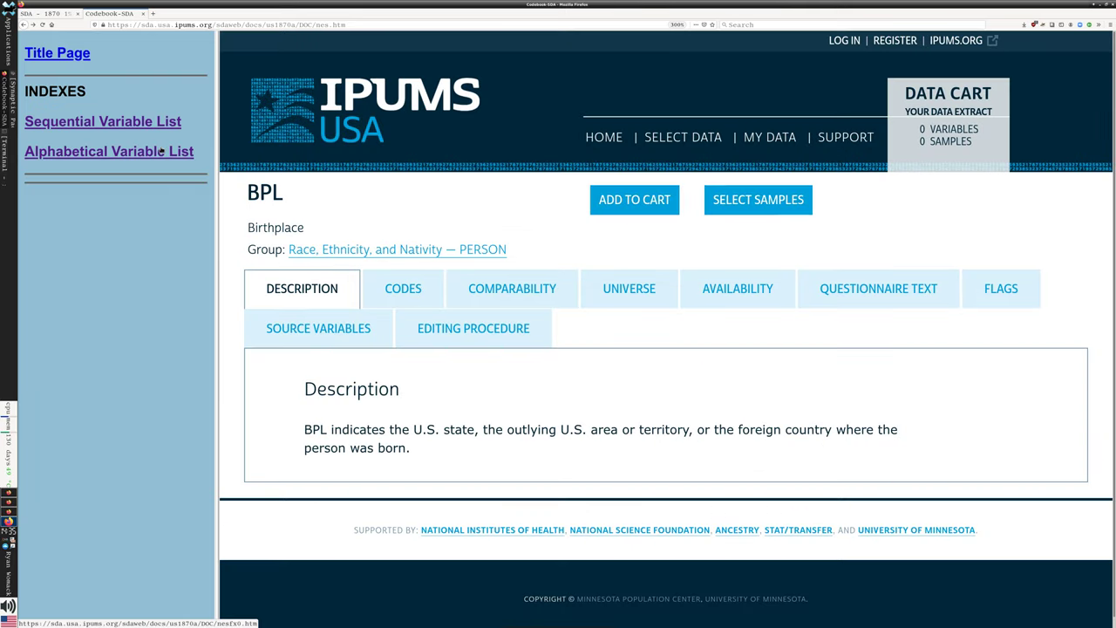
Browse the bpld Birthplace entry in the Demographic section of the sequential list, then close the codebook.
click(75, 124)
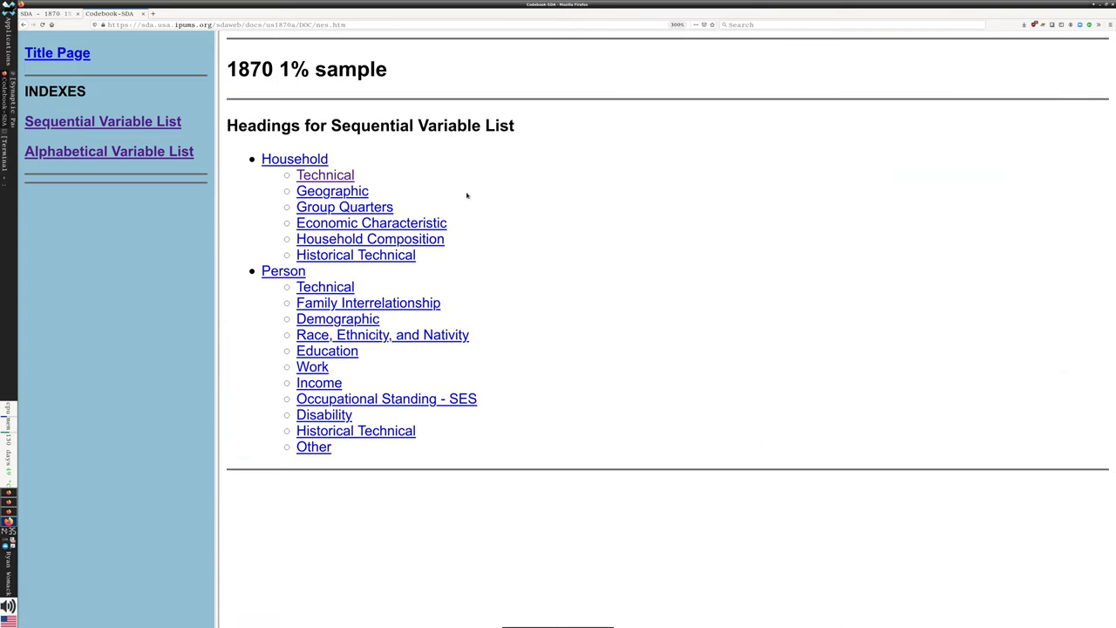
click(347, 320)
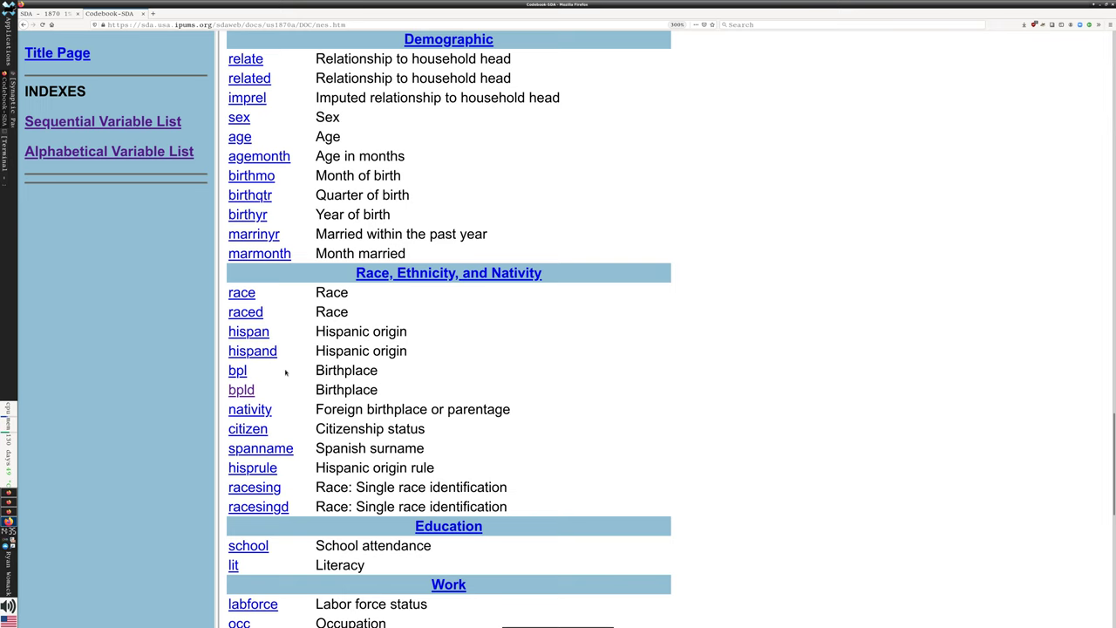
click(250, 390)
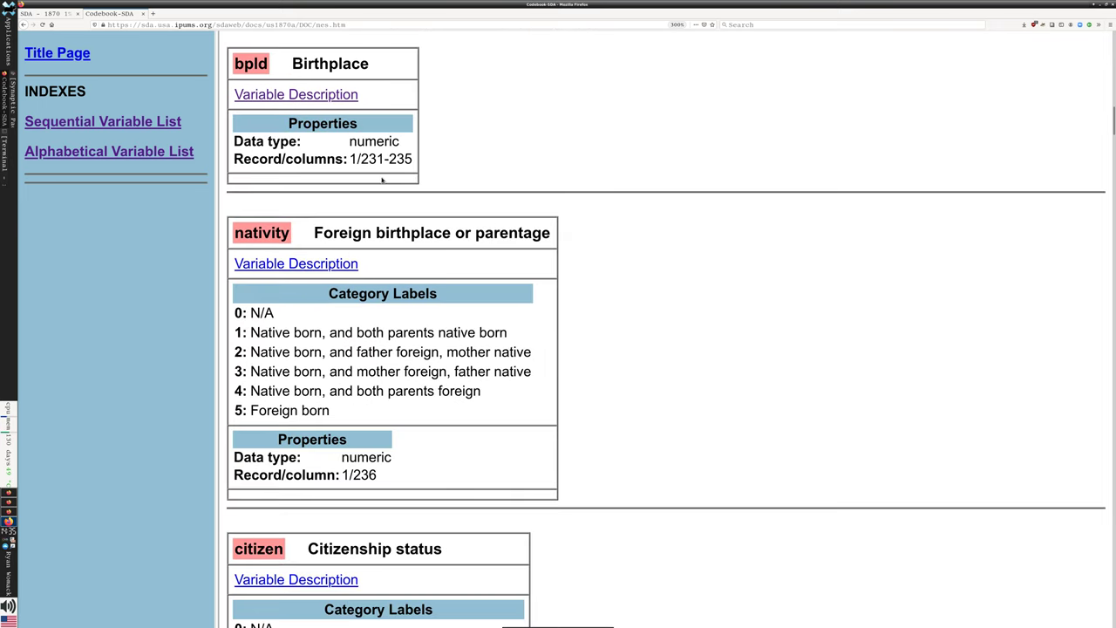
scroll(381, 179, up, 5)
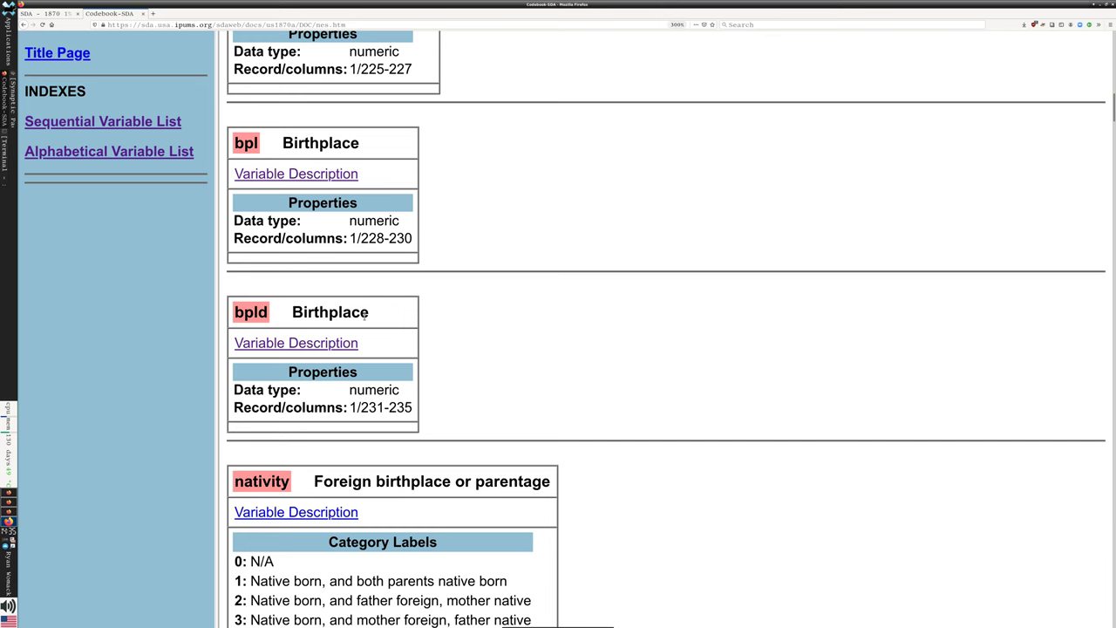
scroll(367, 319, down, 4)
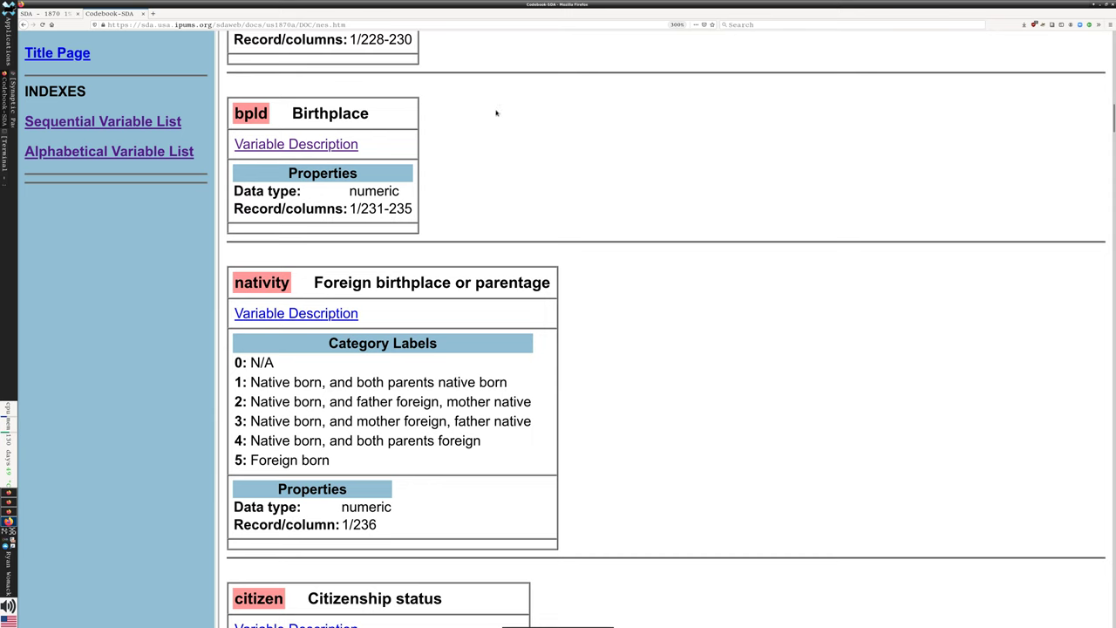
scroll(663, 349, up, 2)
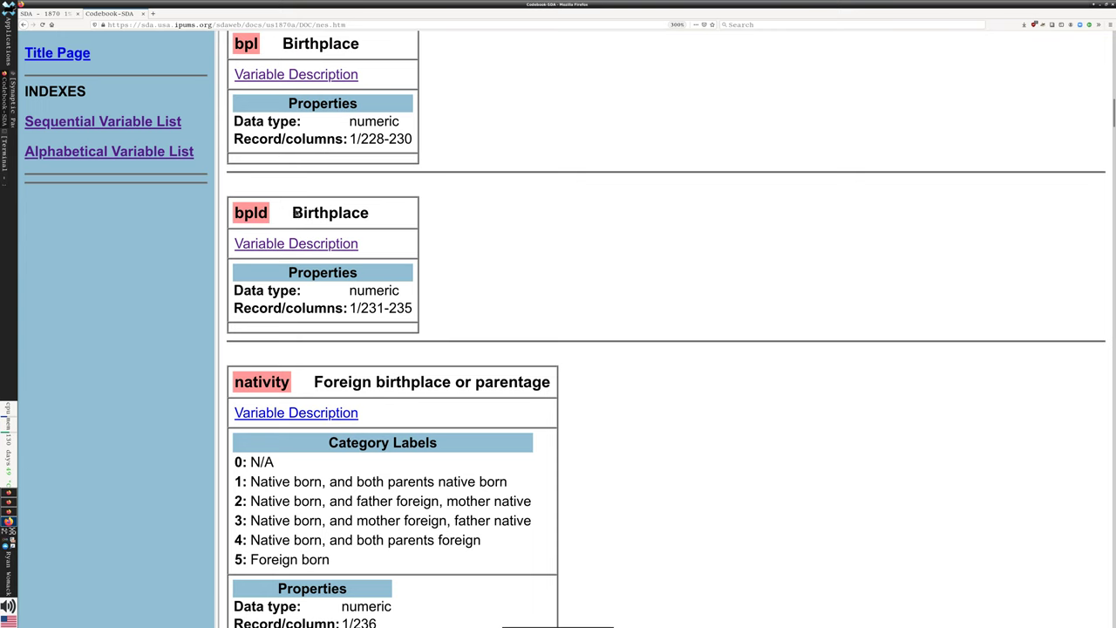
click(144, 14)
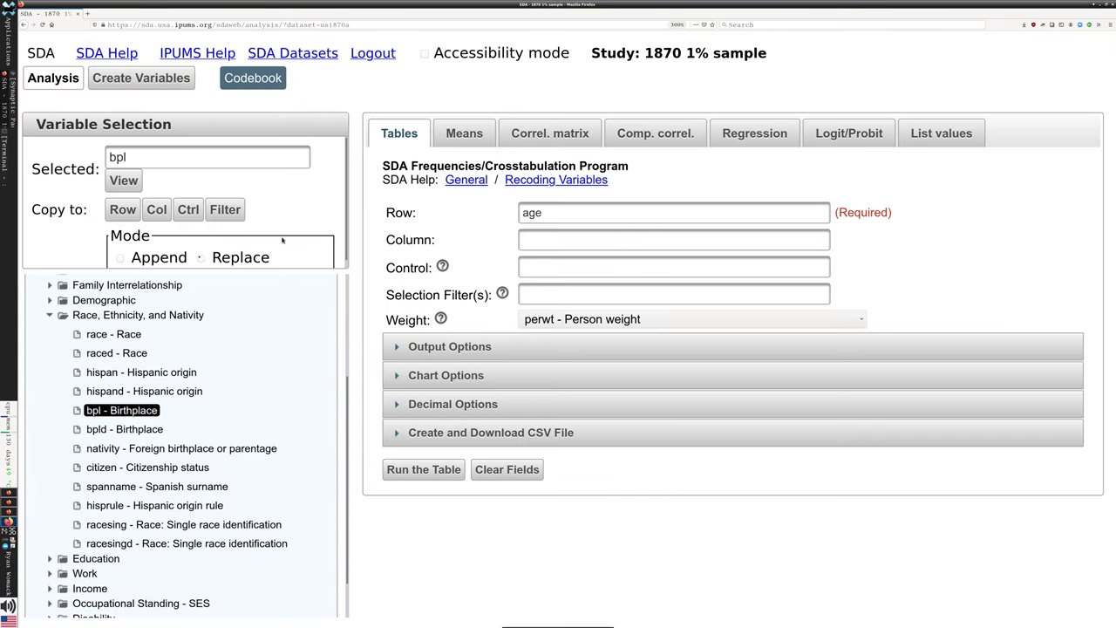
Put bpl in the Column slot and keep perwt (Person weight) as the weight.
click(157, 212)
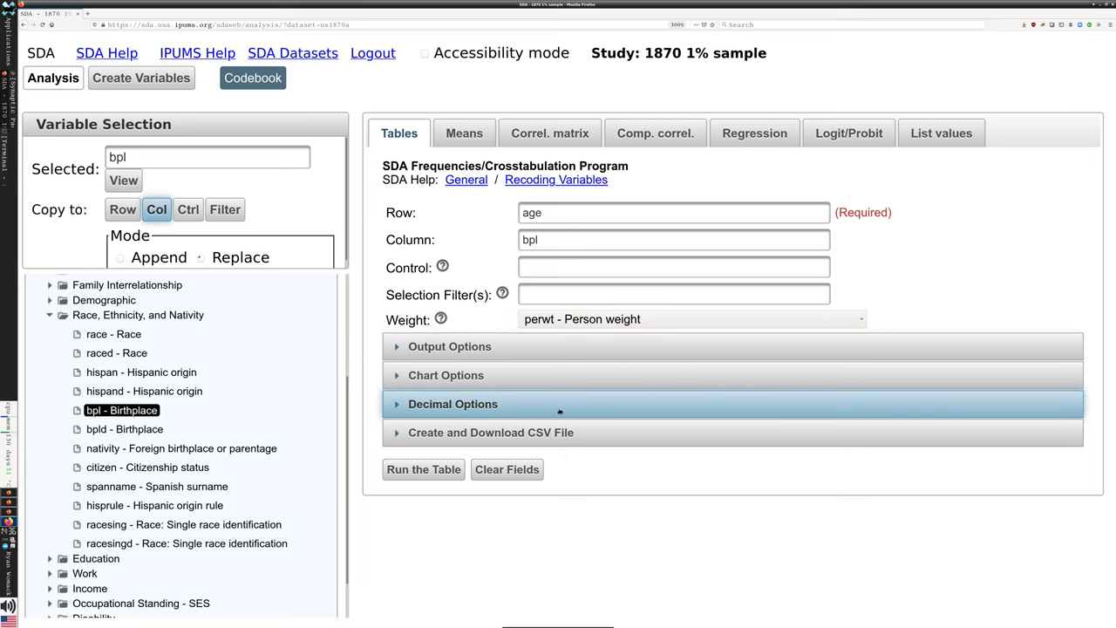
click(683, 320)
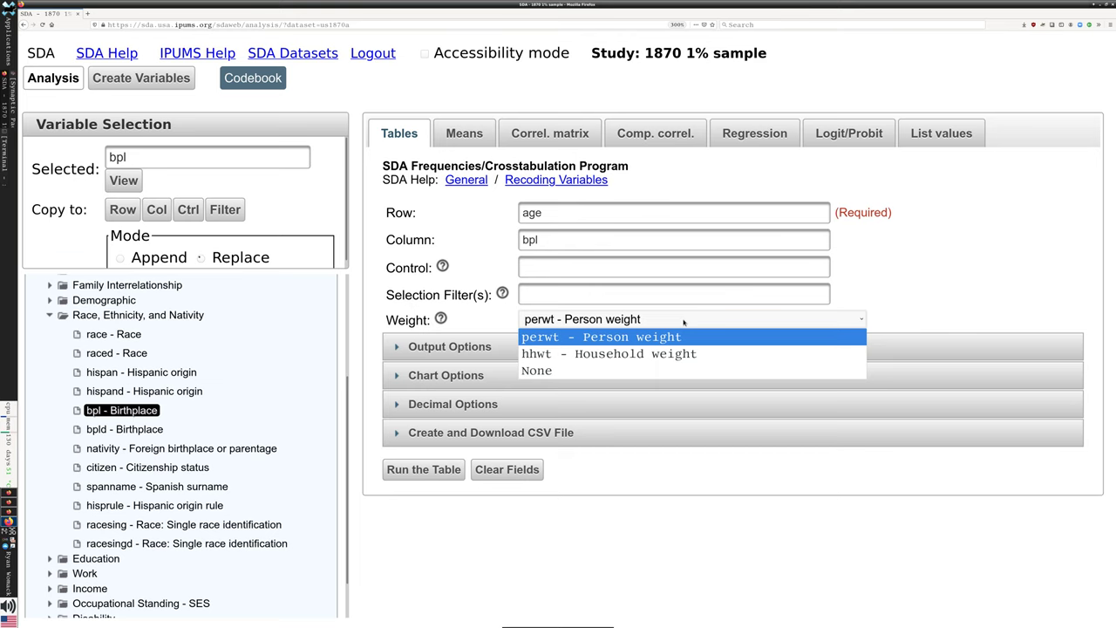
click(684, 321)
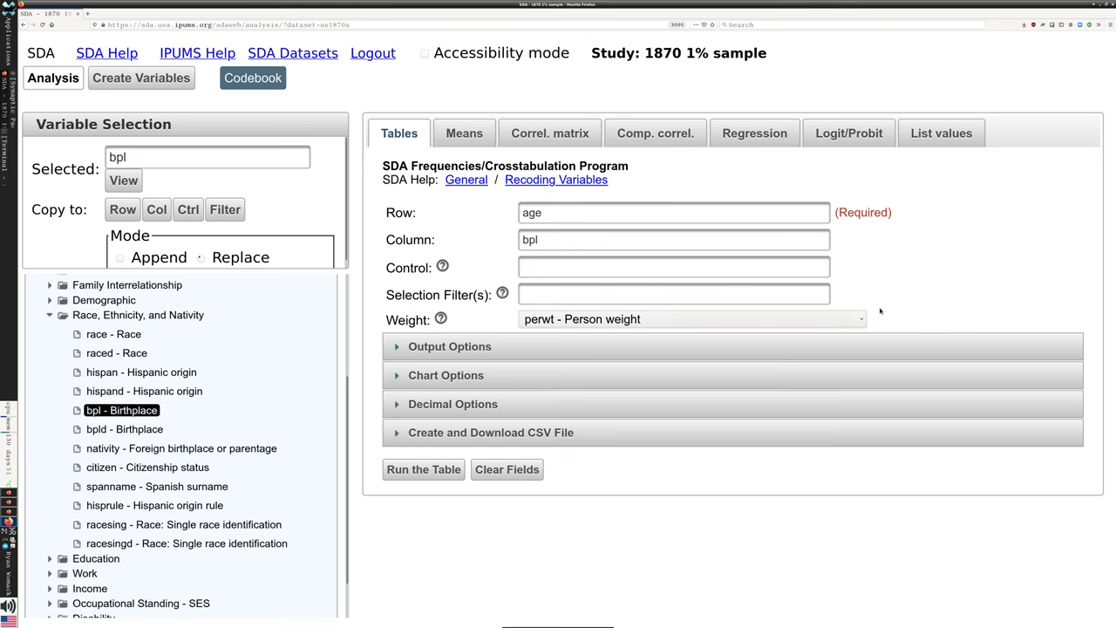
click(444, 471)
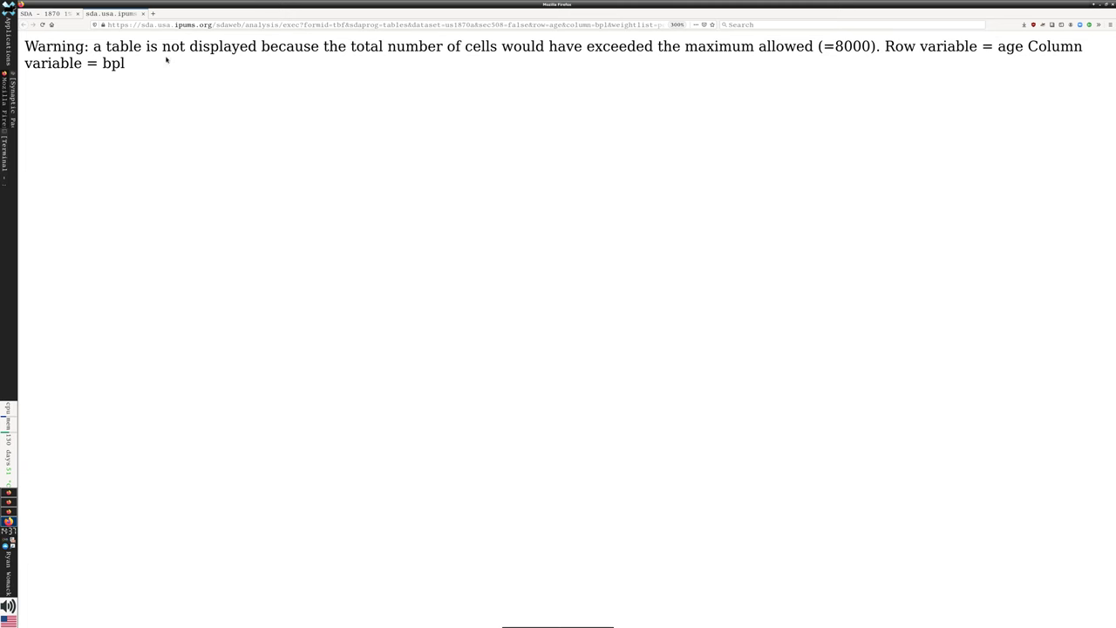
click(143, 14)
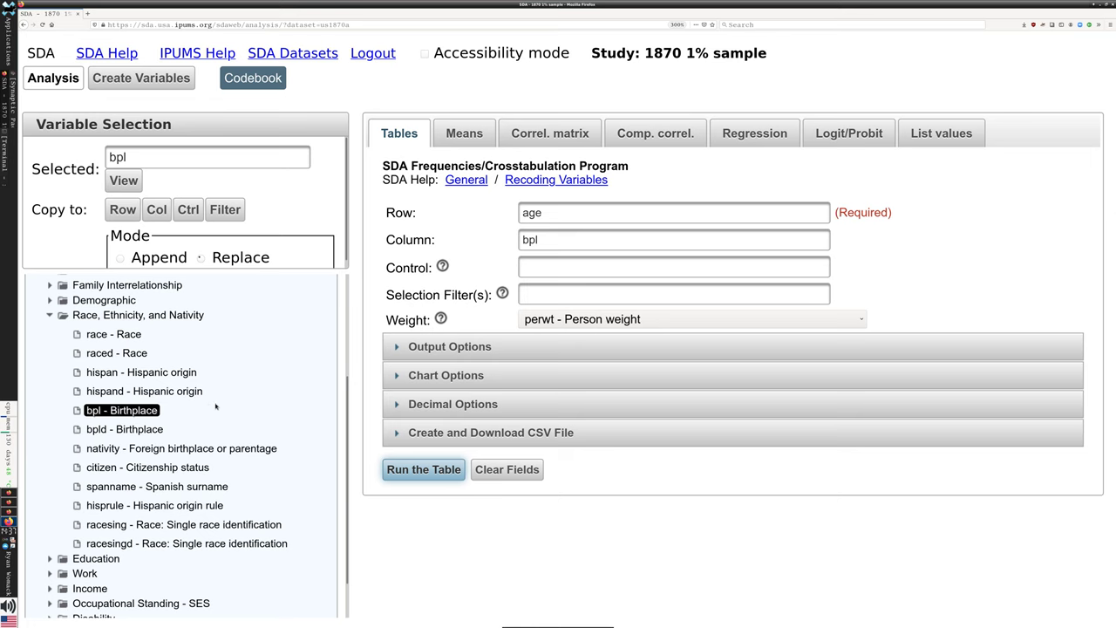
Run the table with bpl as row and age as column, then close the warning tab.
scroll(253, 410, down, 1)
scroll(218, 405, up, 3)
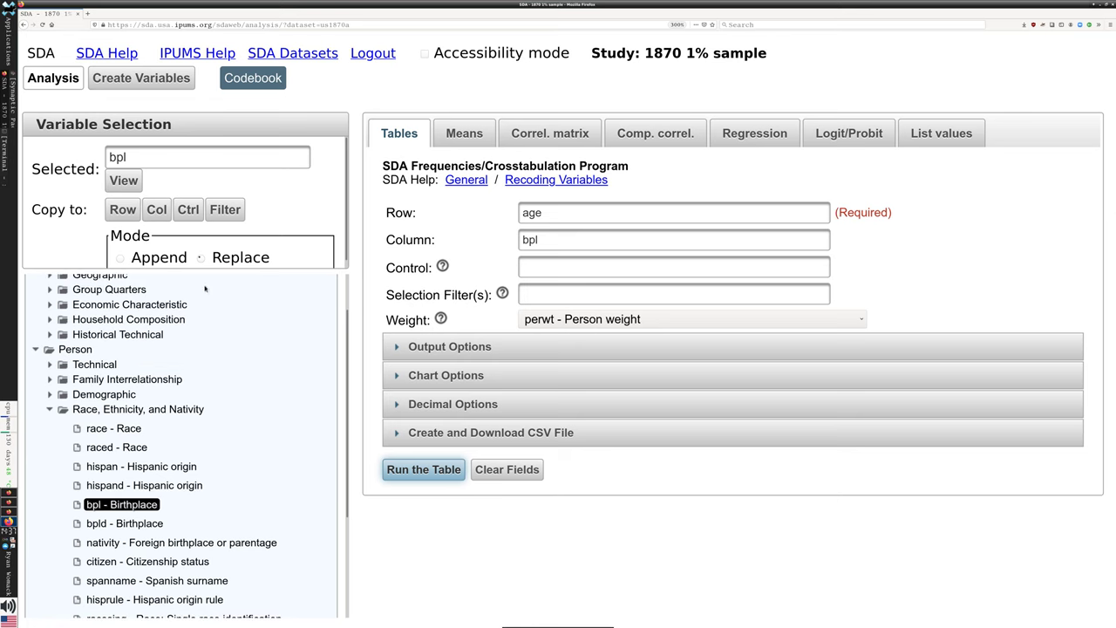
click(558, 244)
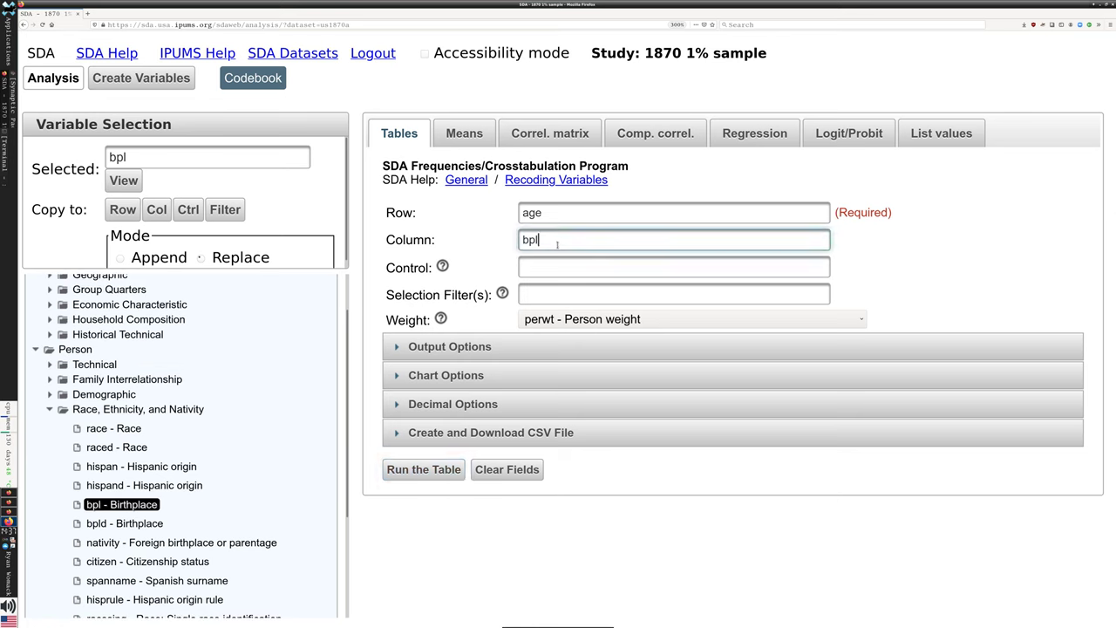
key(BackSpace)
key(BackSpace)
key(BackSpace)
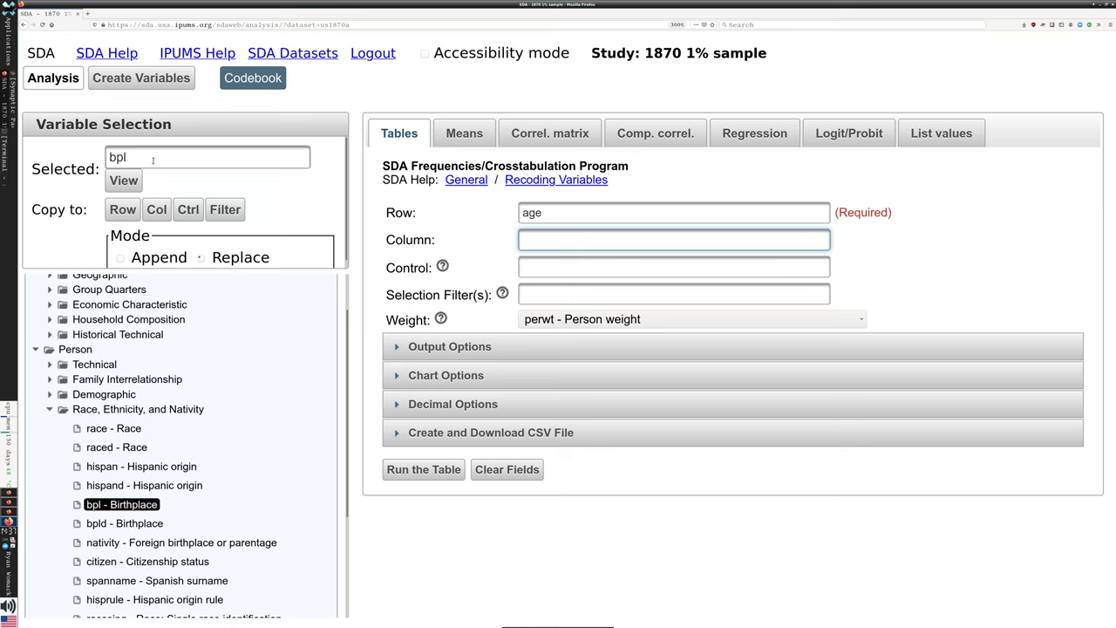
double_click(522, 212)
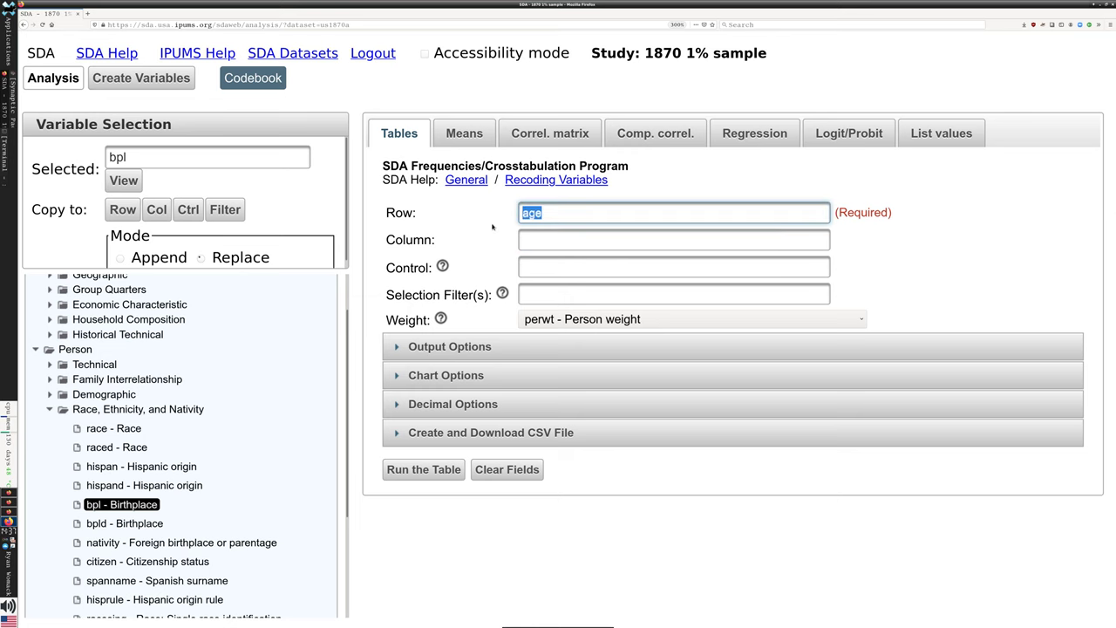
text(bpl)
key(Tab)
text(age)
click(423, 469)
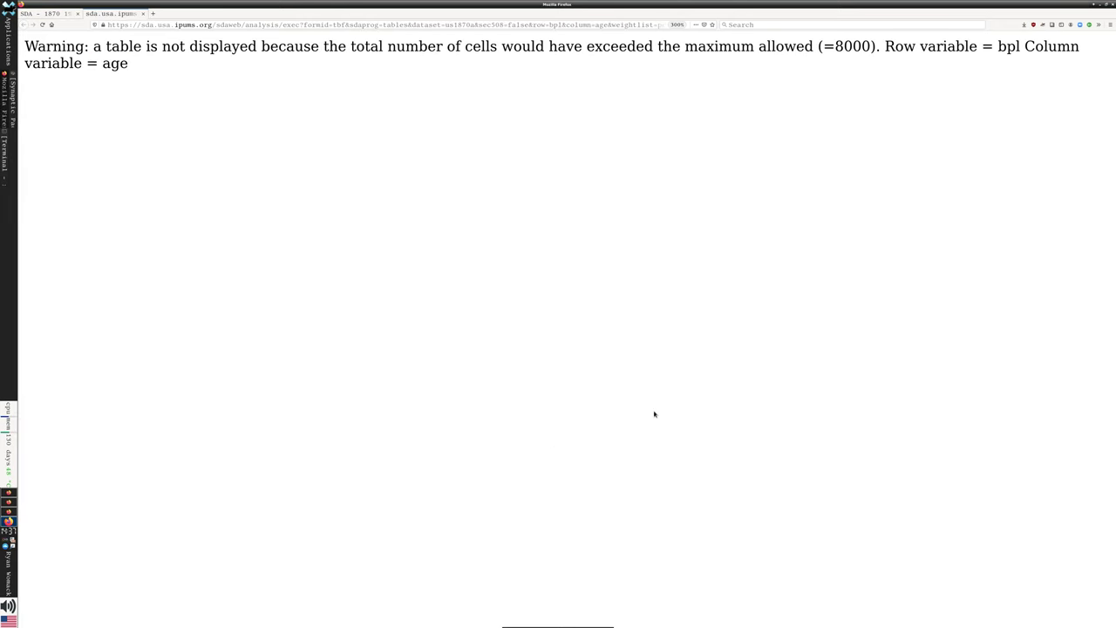
click(143, 14)
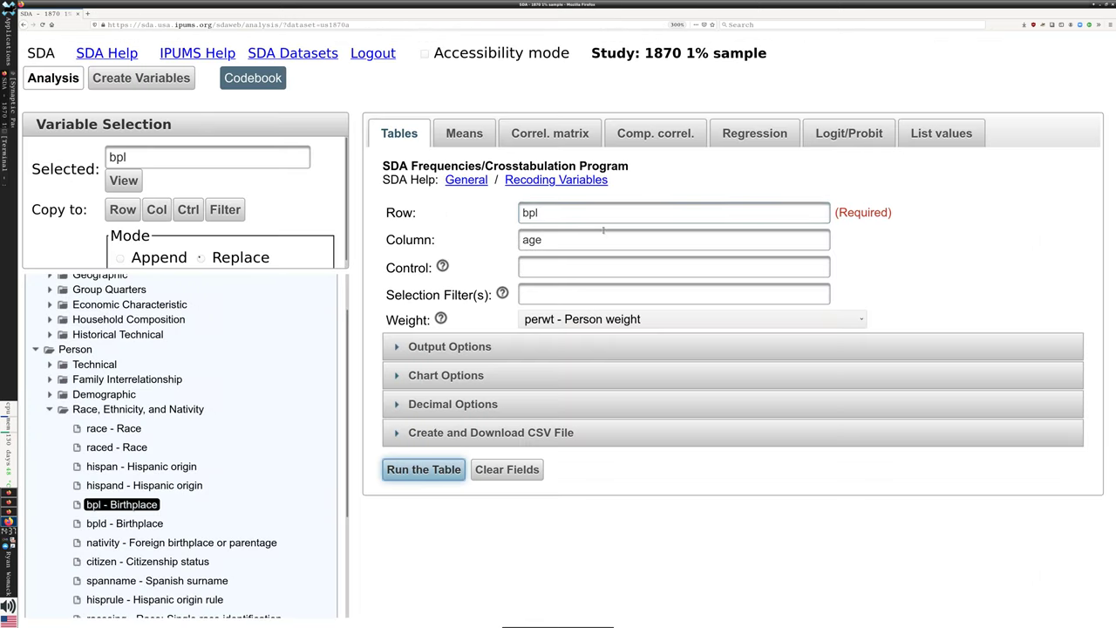
Set Row to age and Column to nativity, then run the perwt-weighted table.
double_click(529, 213)
key(BackSpace)
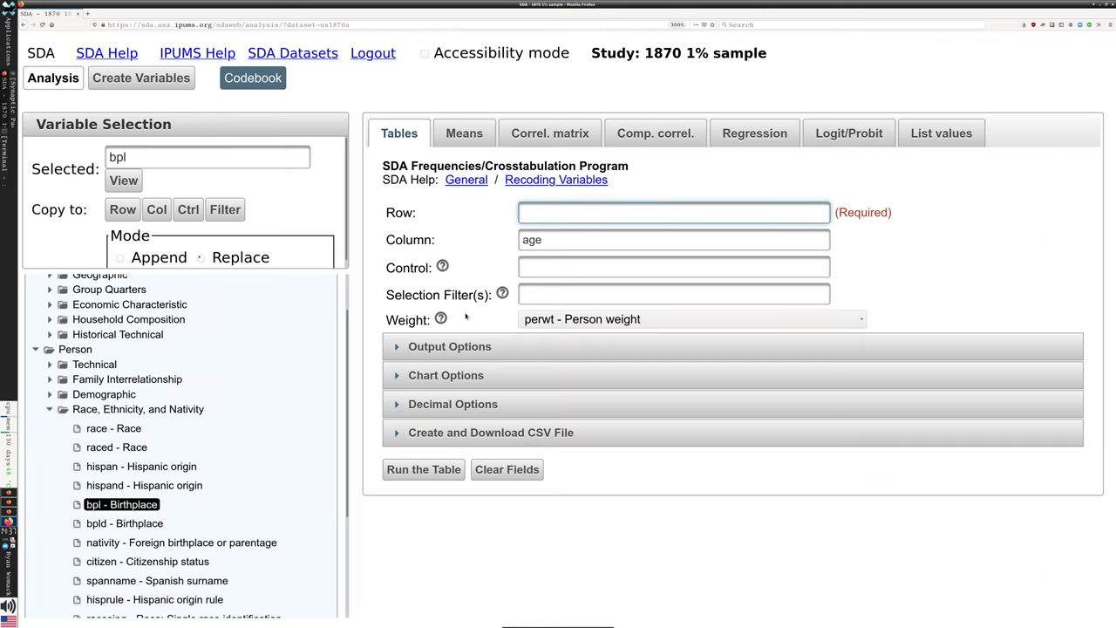
scroll(335, 326, down, 2)
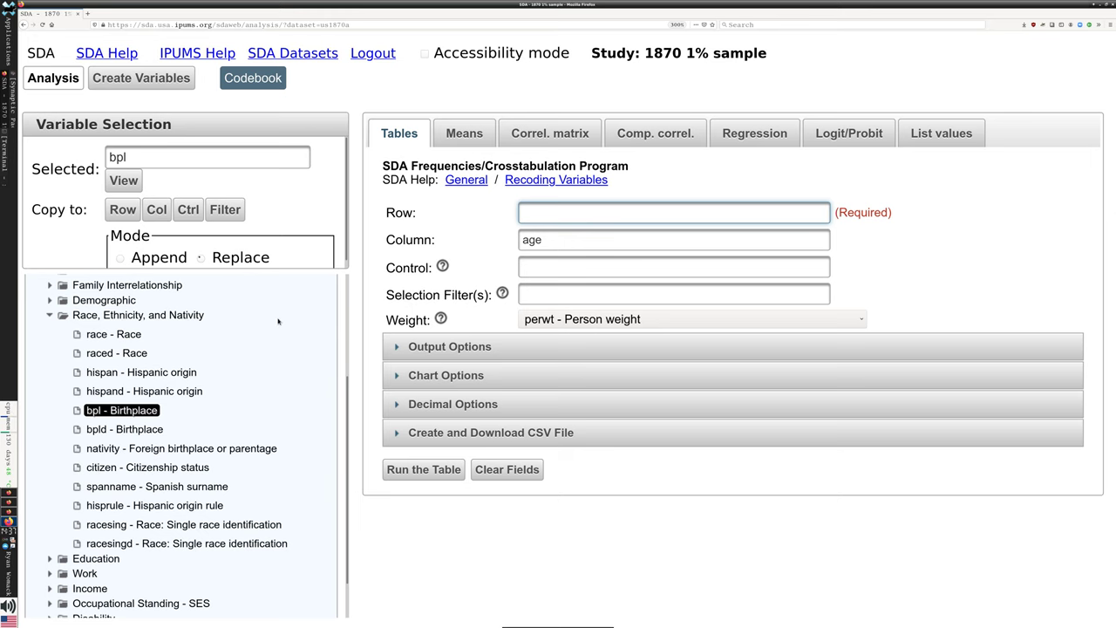
scroll(278, 321, down, 1)
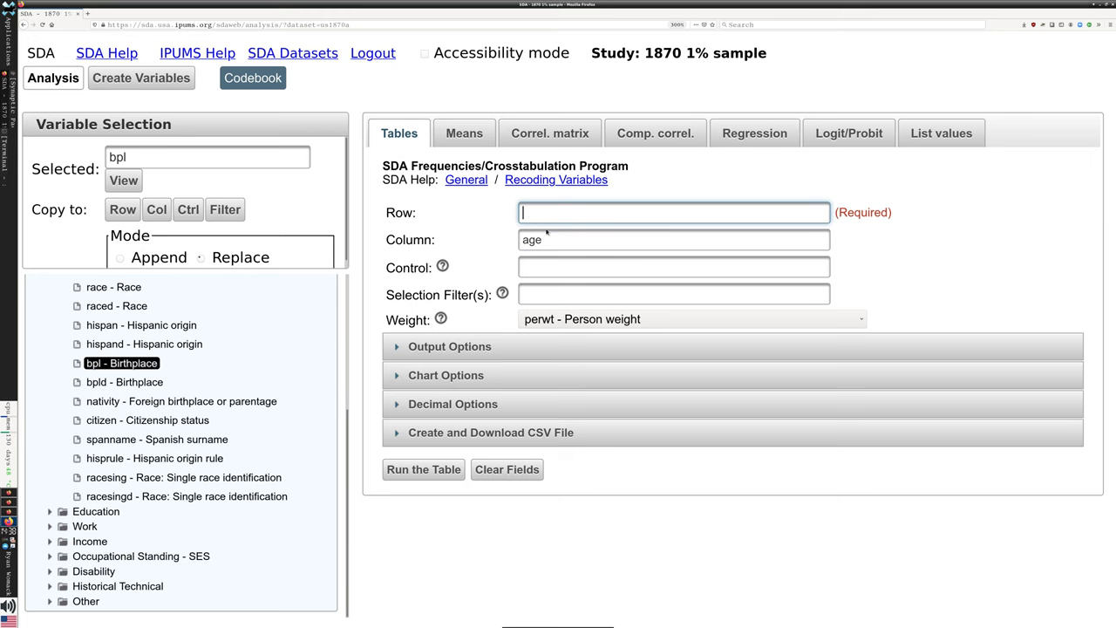
text(age)
key(Tab)
text(nativity)
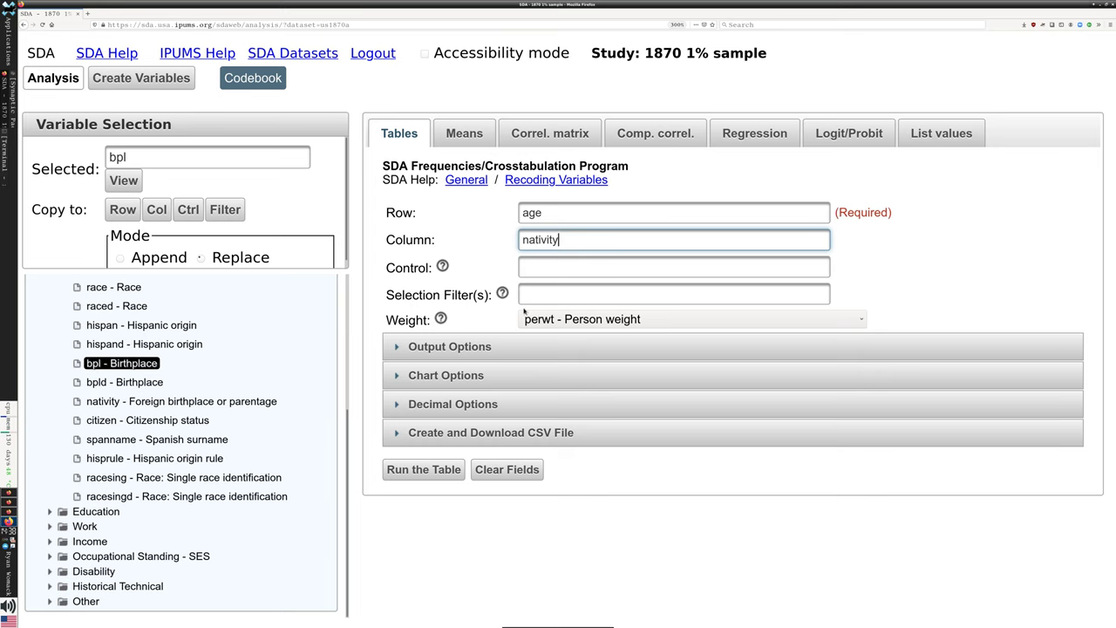
click(424, 469)
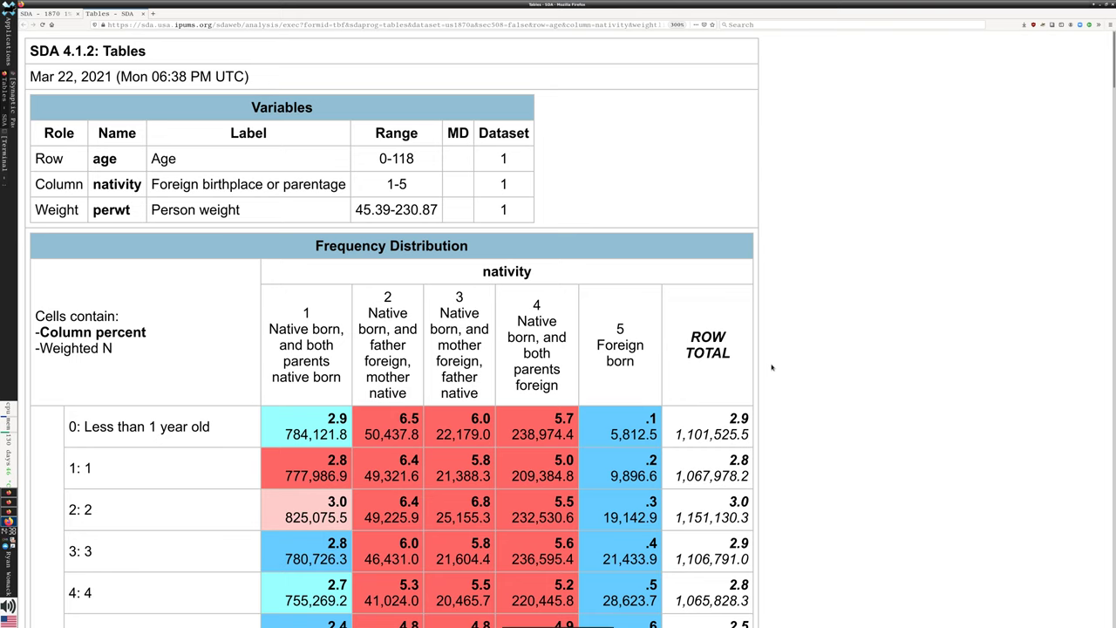
scroll(678, 374, down, 5)
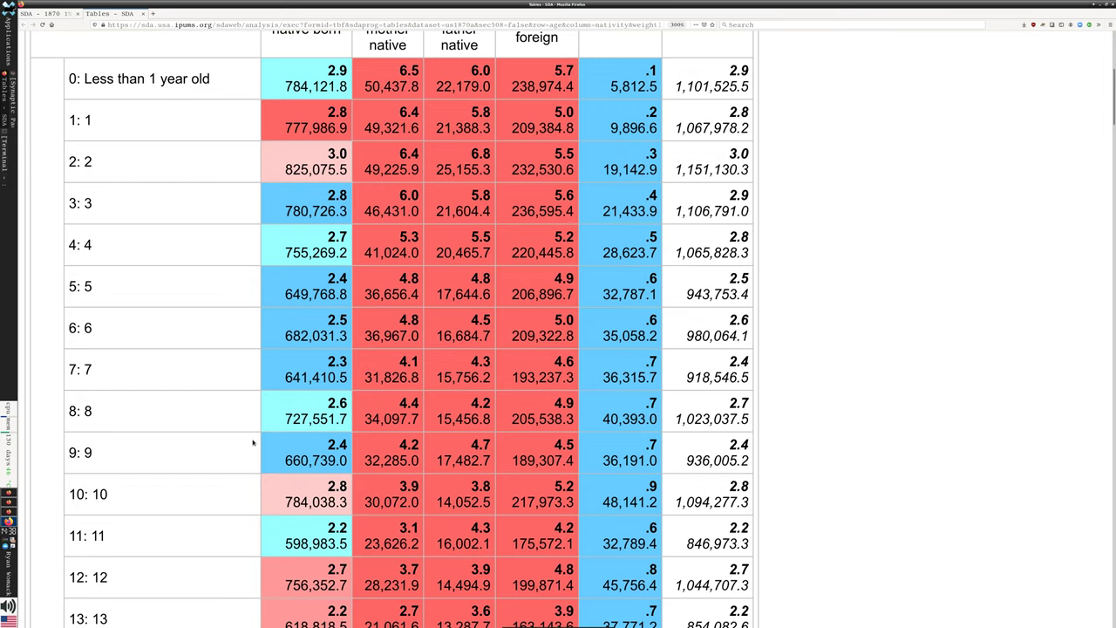
scroll(167, 411, down, 10)
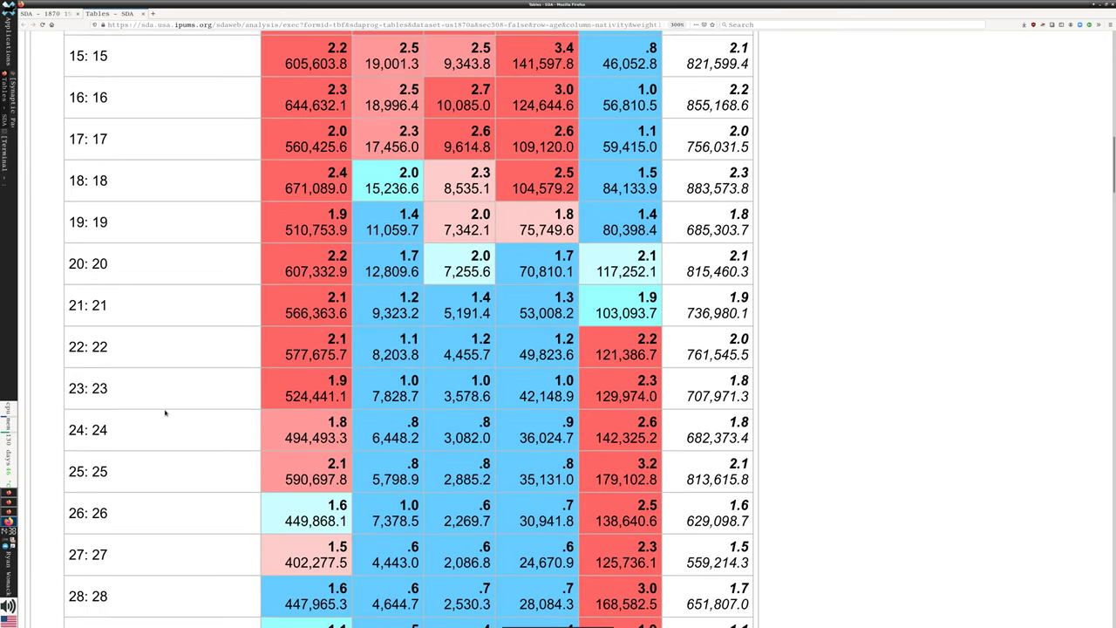
scroll(165, 413, down, 20)
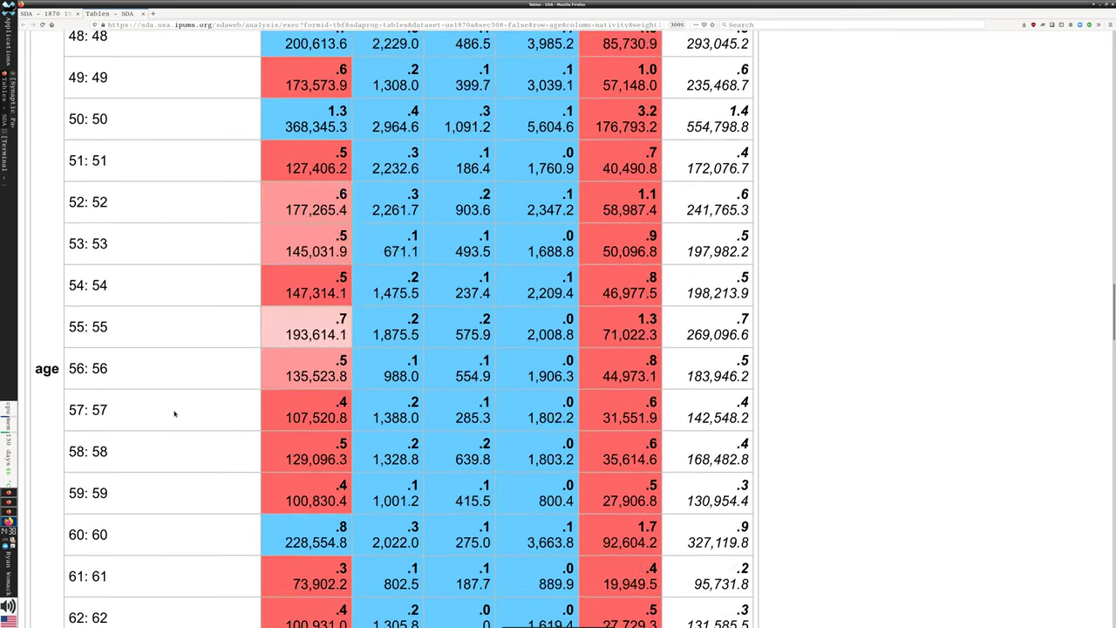
scroll(176, 414, down, 5)
scroll(172, 338, down, 8)
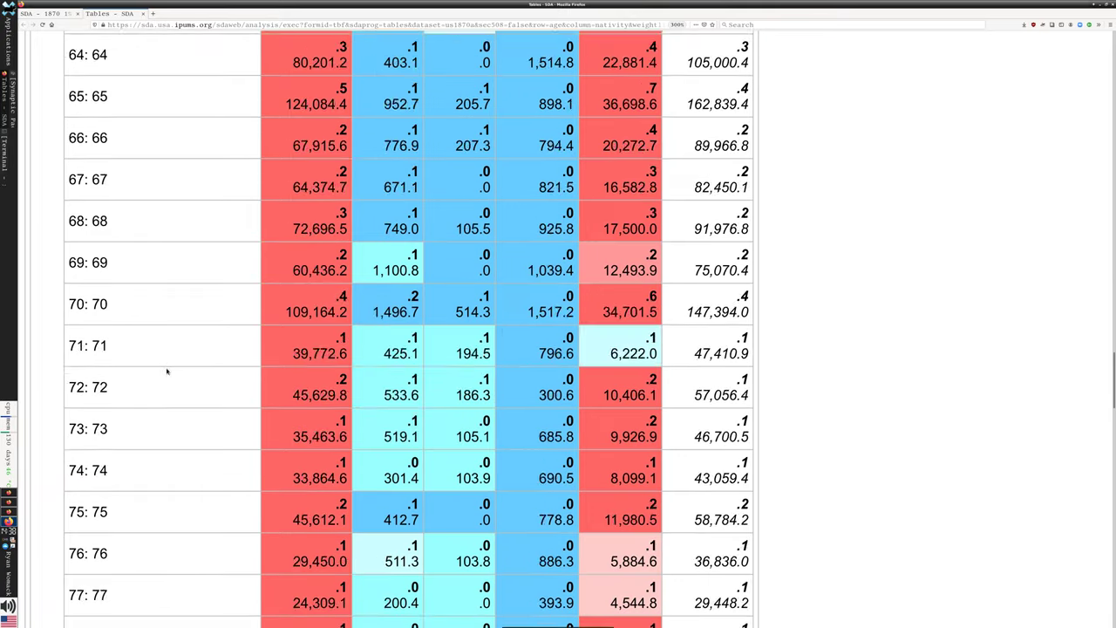
scroll(171, 385, down, 10)
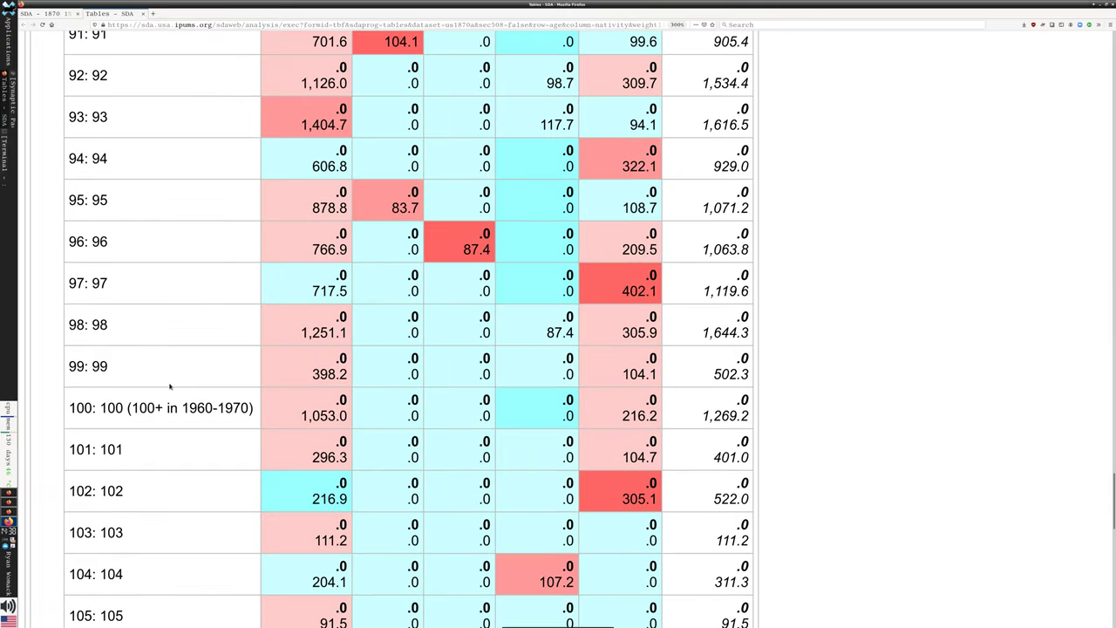
scroll(170, 387, down, 5)
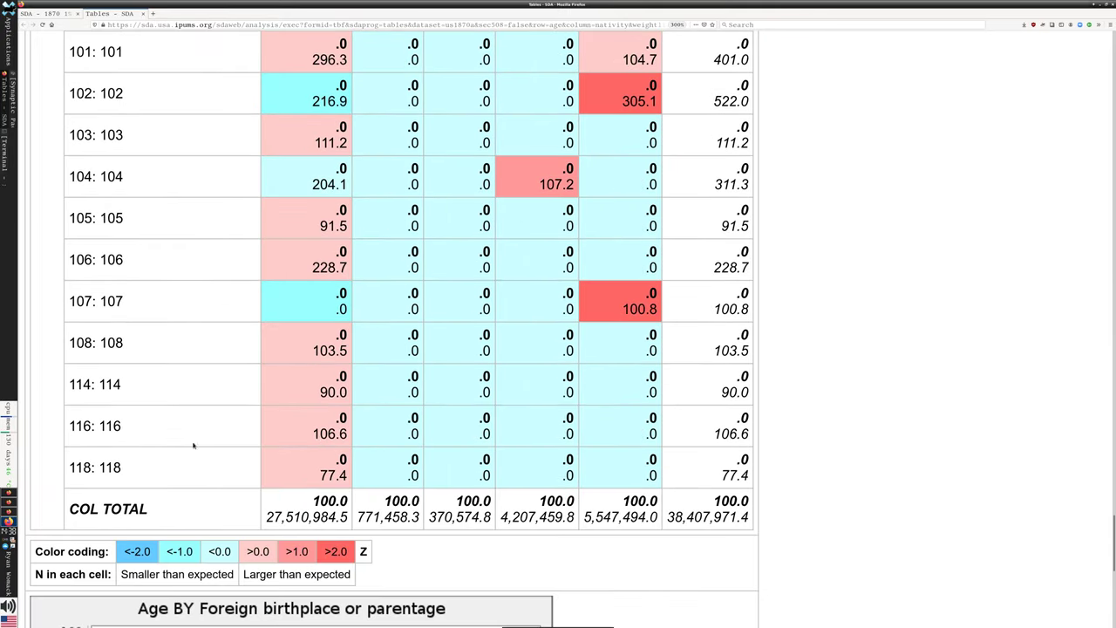
double_click(155, 465)
scroll(187, 445, up, 3)
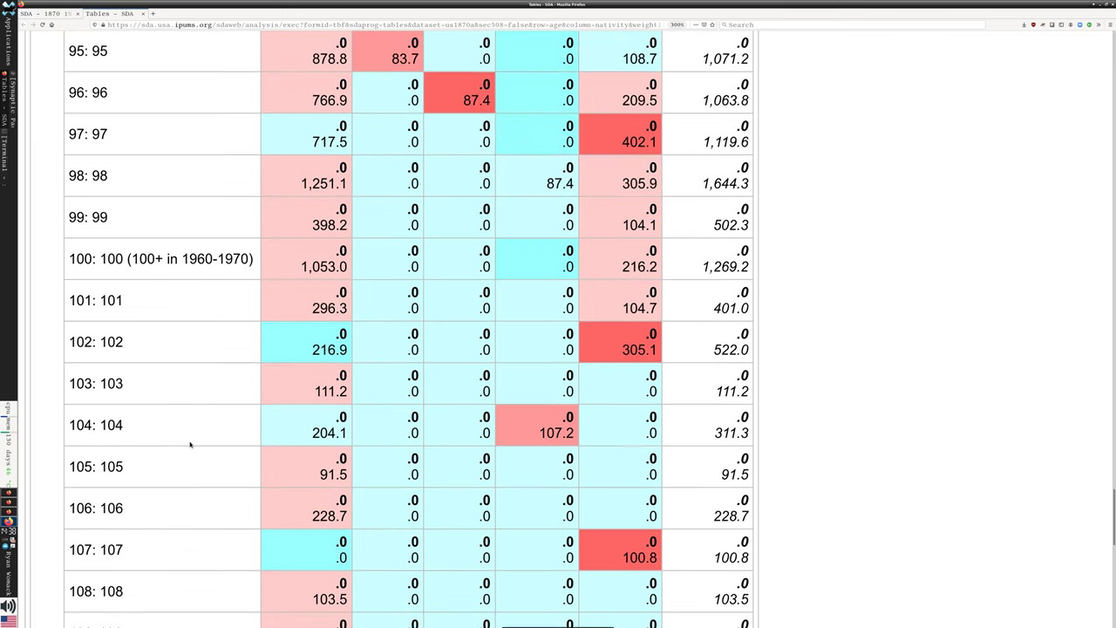
scroll(191, 445, up, 20)
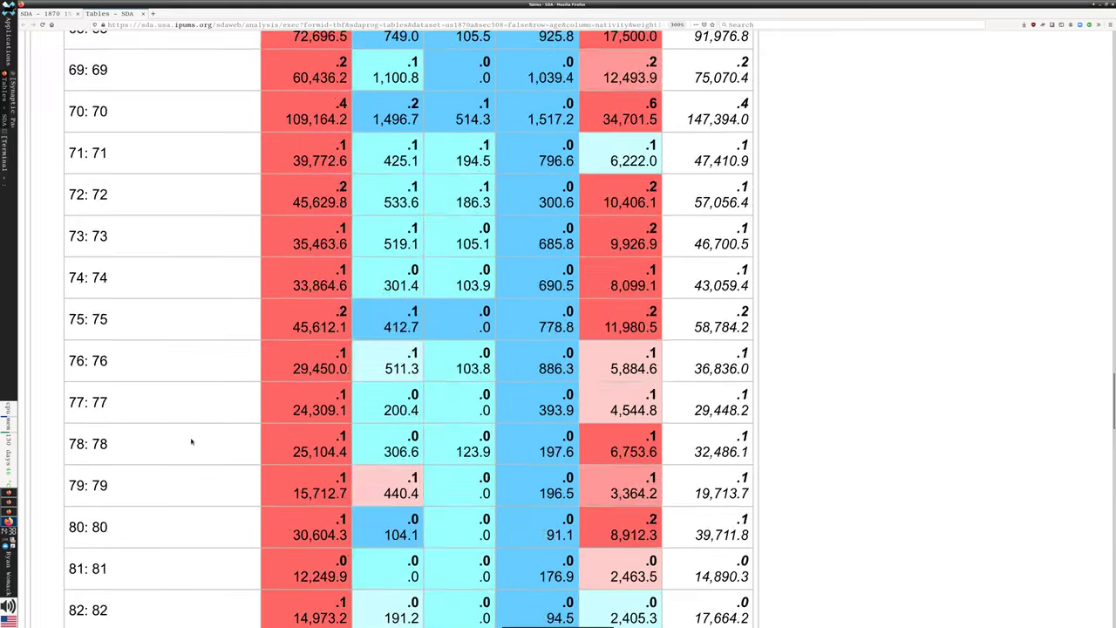
scroll(193, 441, up, 20)
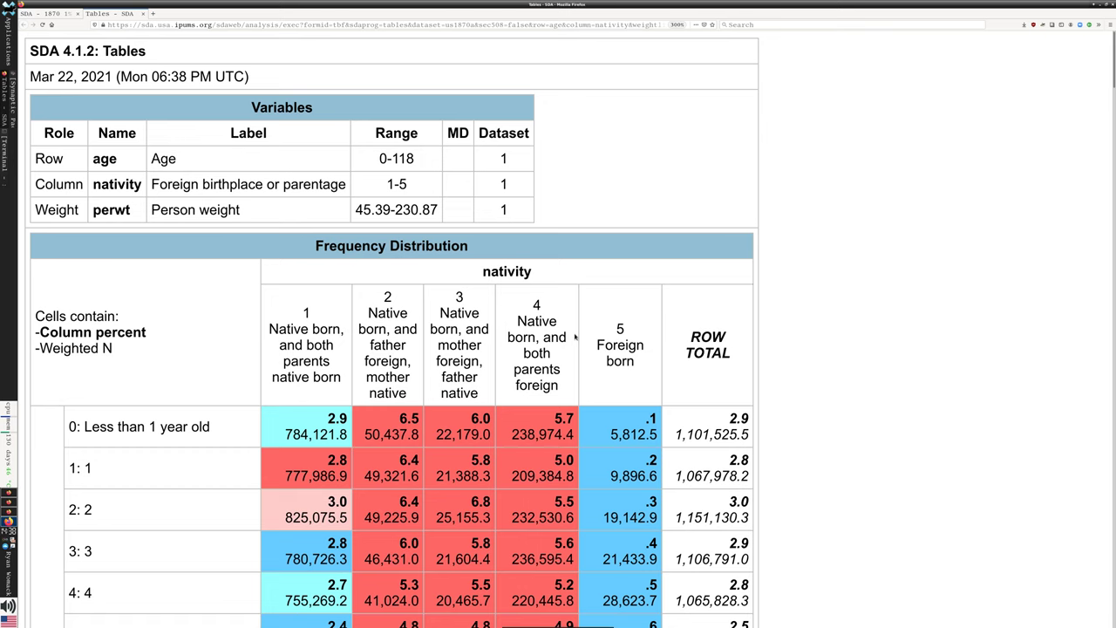
drag(271, 329, 343, 384)
click(343, 385)
drag(377, 317, 408, 349)
click(404, 356)
scroll(558, 371, down, 2)
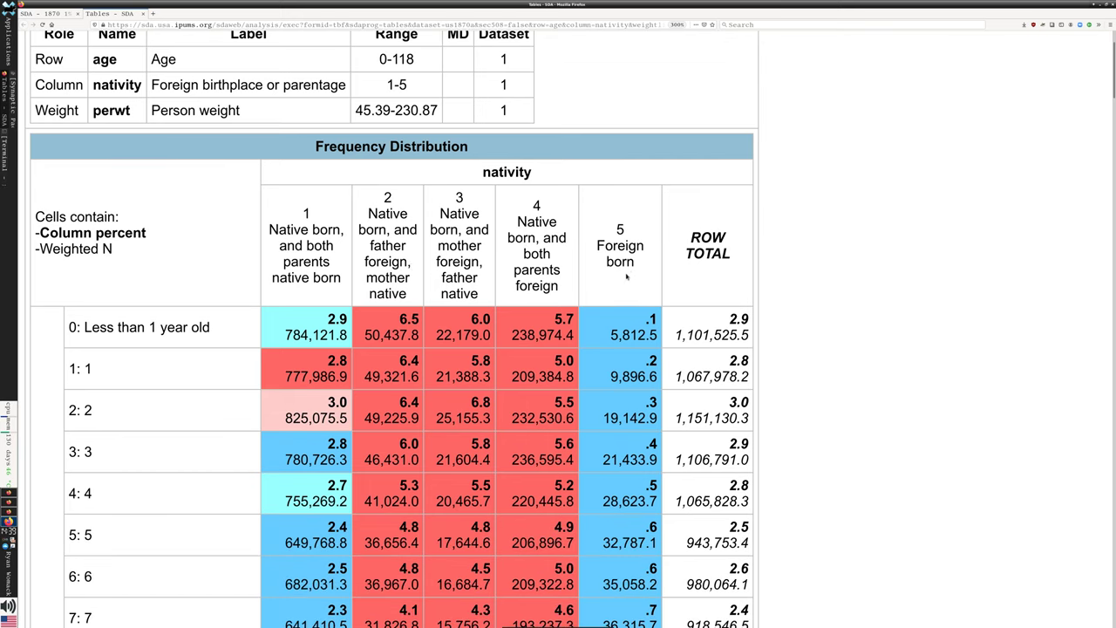
scroll(621, 288, down, 3)
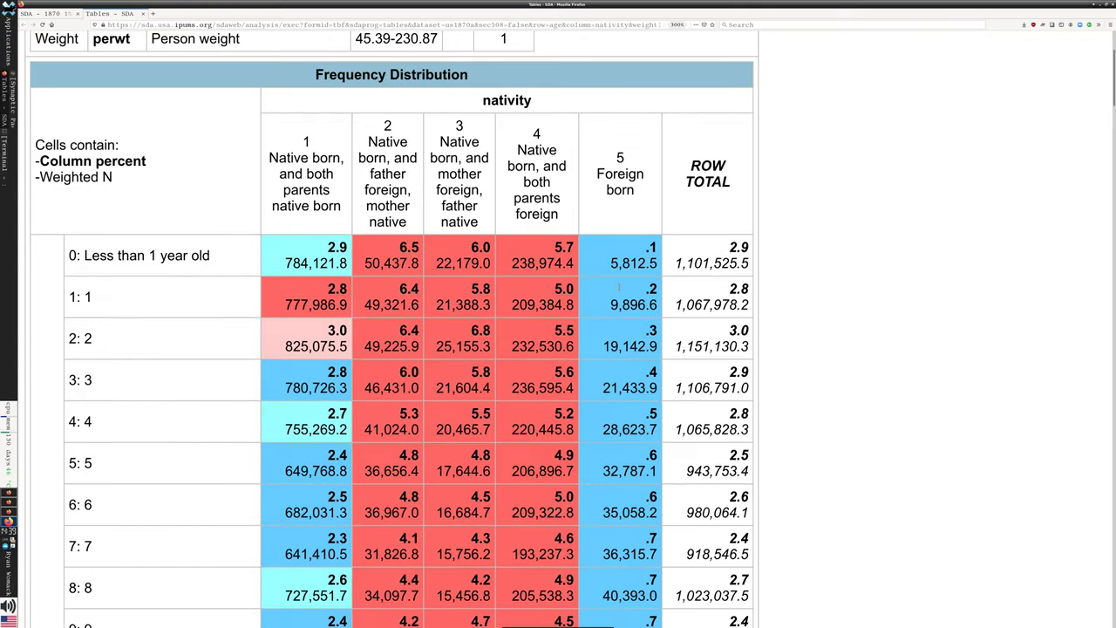
scroll(620, 289, up, 4)
scroll(503, 344, down, 4)
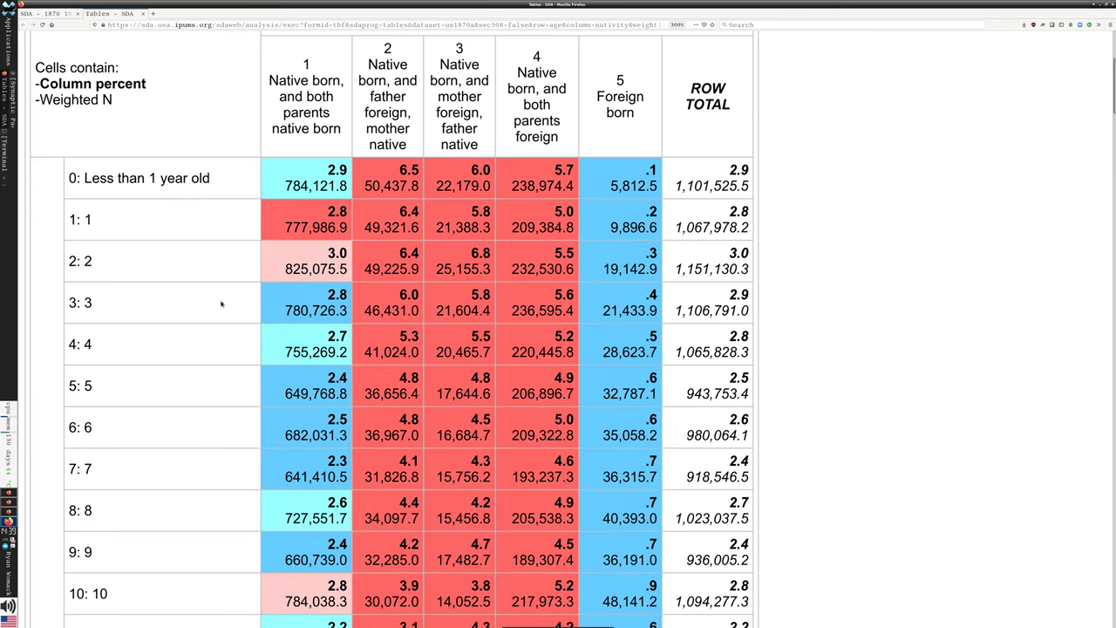
scroll(171, 263, down, 6)
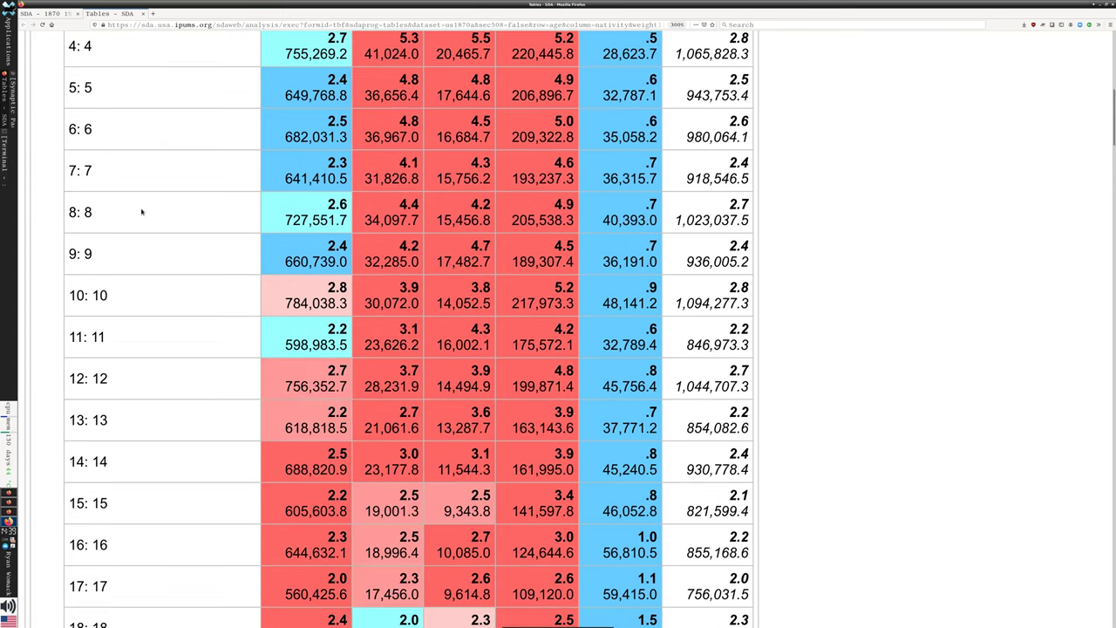
scroll(157, 250, down, 6)
scroll(244, 286, down, 4)
scroll(352, 253, down, 7)
scroll(499, 253, down, 3)
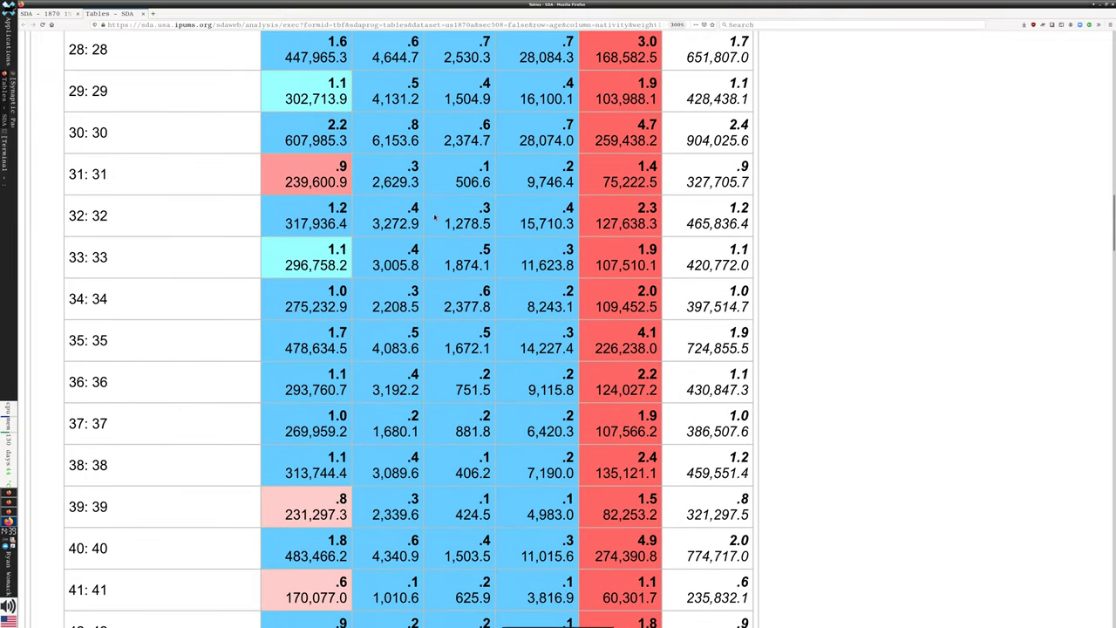
scroll(566, 210, down, 20)
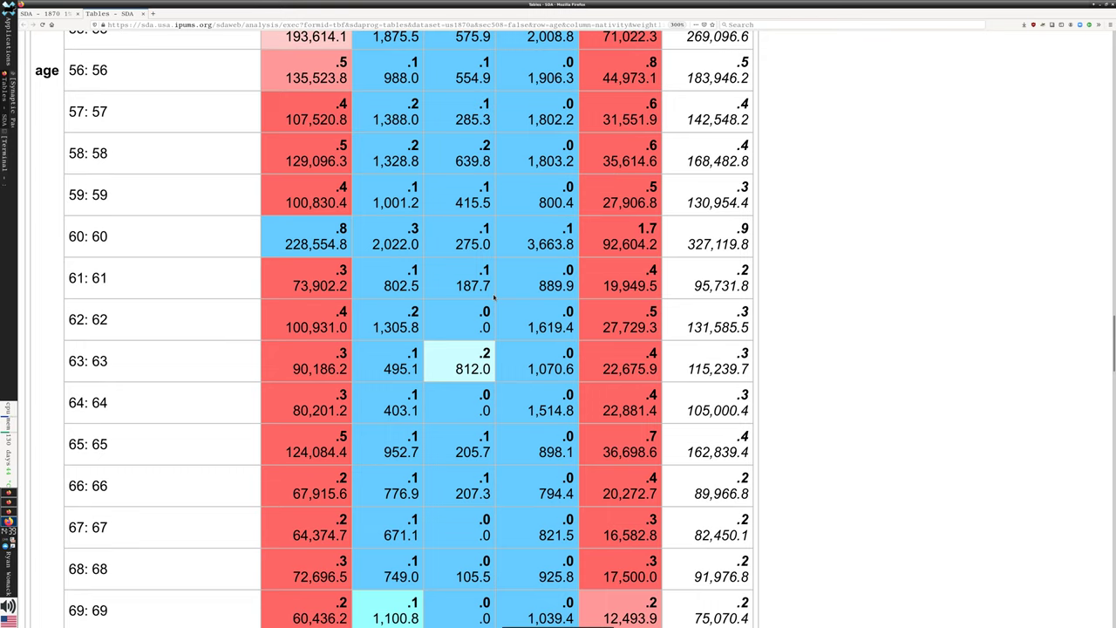
scroll(495, 298, down, 20)
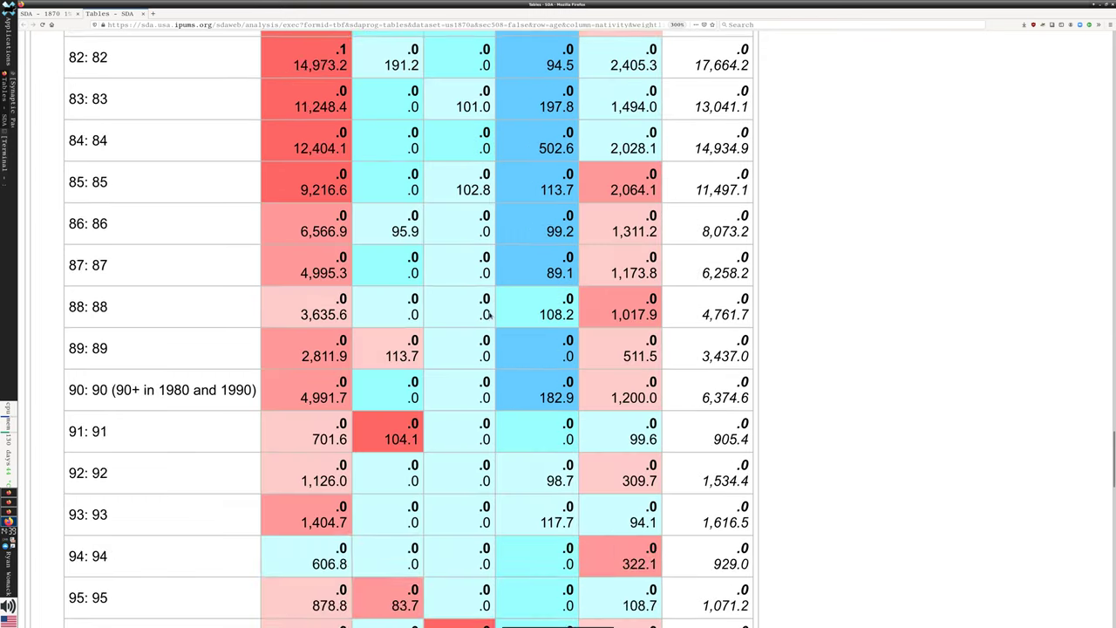
scroll(490, 317, down, 20)
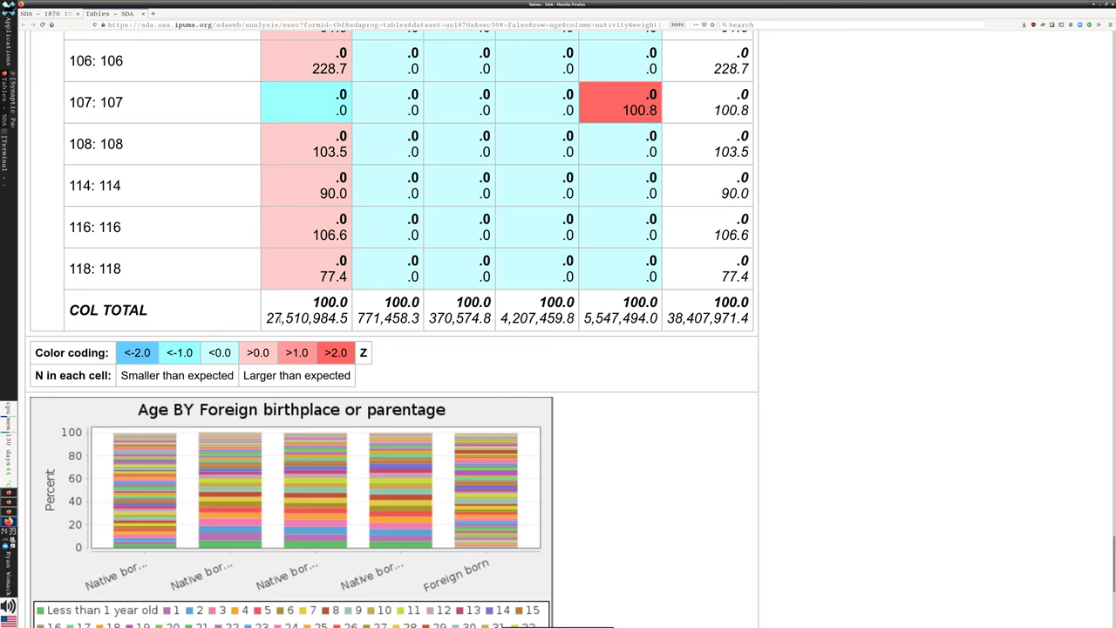
drag(273, 318, 338, 318)
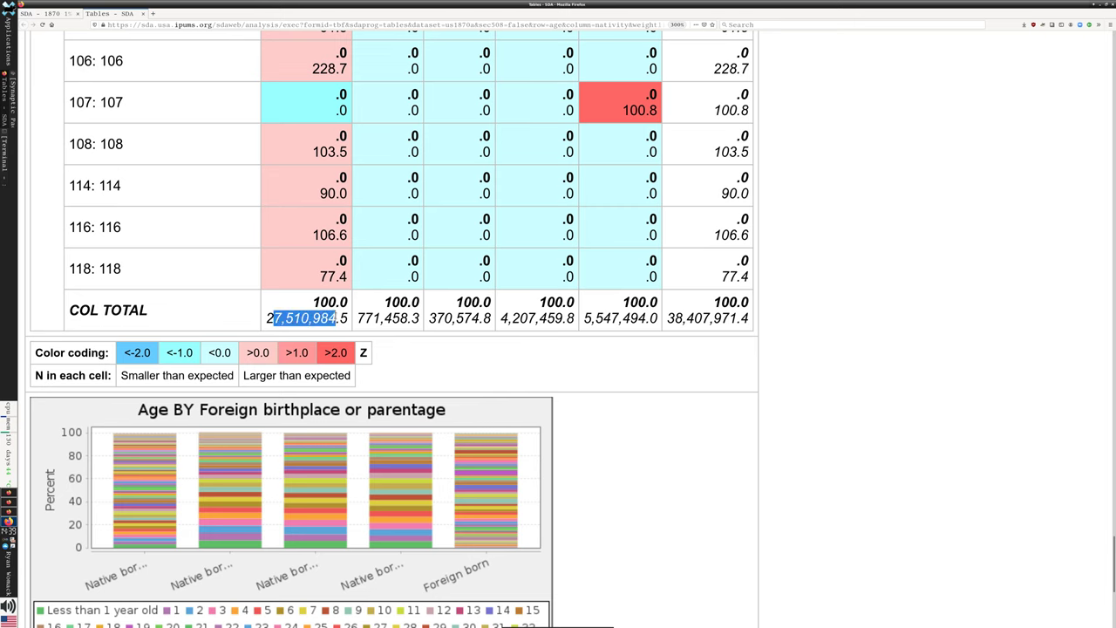
click(337, 318)
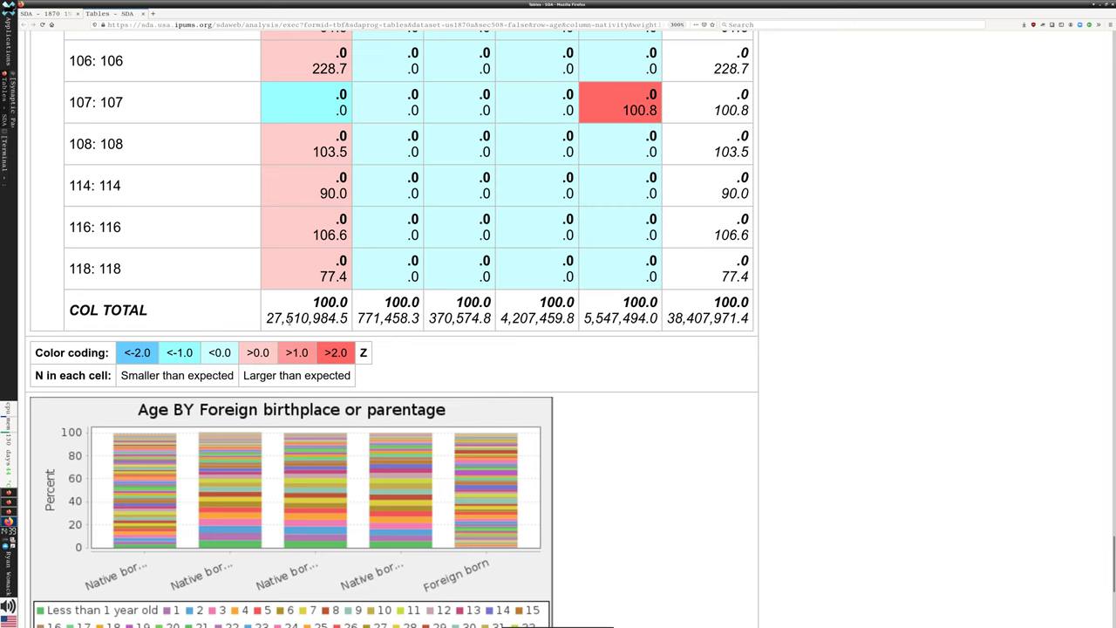
drag(267, 318, 294, 318)
click(479, 350)
drag(358, 318, 376, 319)
scroll(659, 331, up, 20)
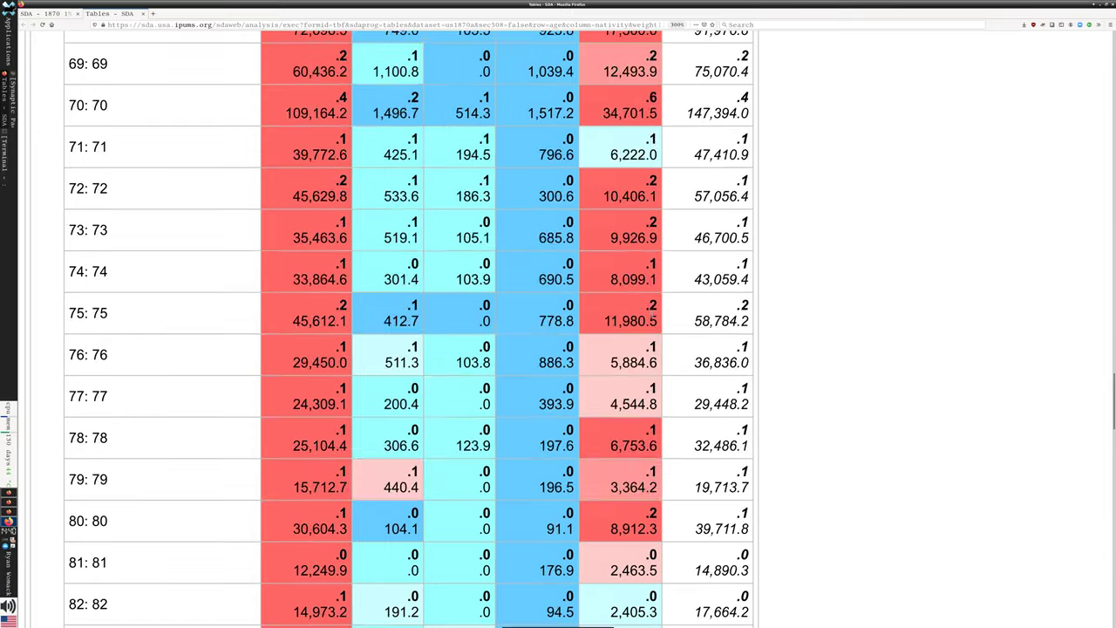
scroll(652, 311, up, 20)
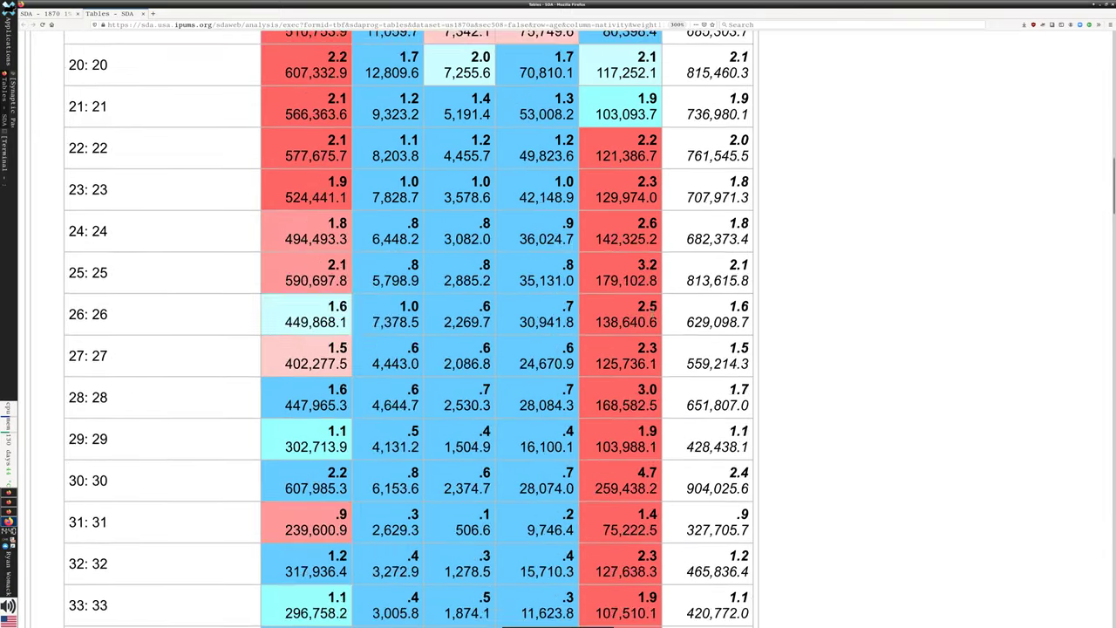
scroll(652, 316, up, 5)
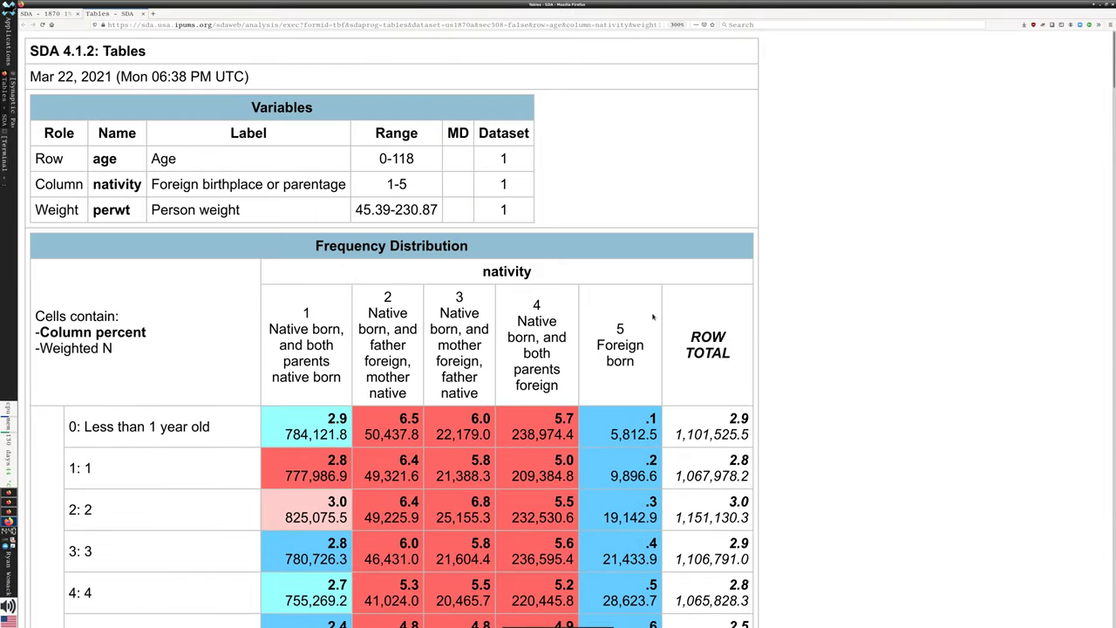
scroll(653, 317, down, 5)
scroll(656, 252, up, 3)
scroll(661, 279, down, 20)
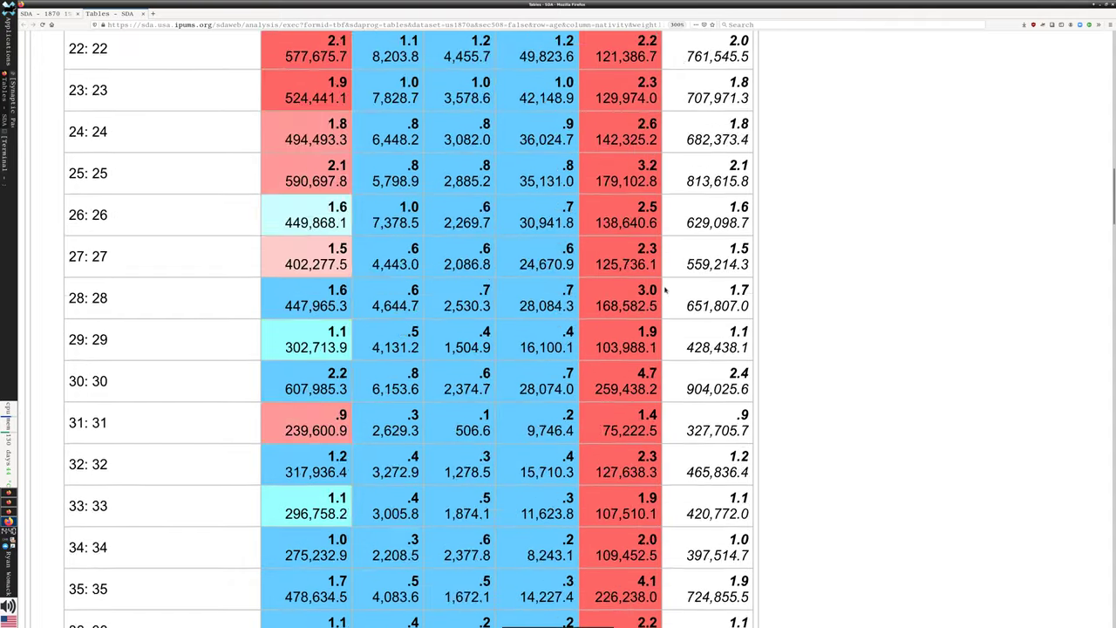
scroll(664, 294, down, 20)
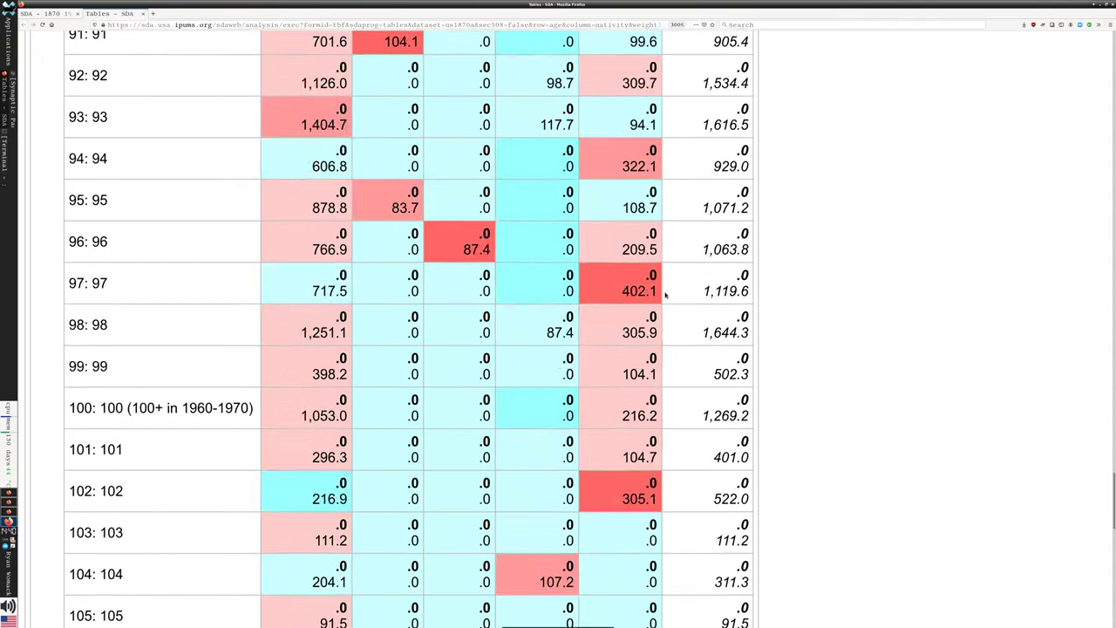
scroll(664, 295, down, 14)
scroll(663, 293, up, 6)
drag(671, 336, 746, 337)
click(744, 336)
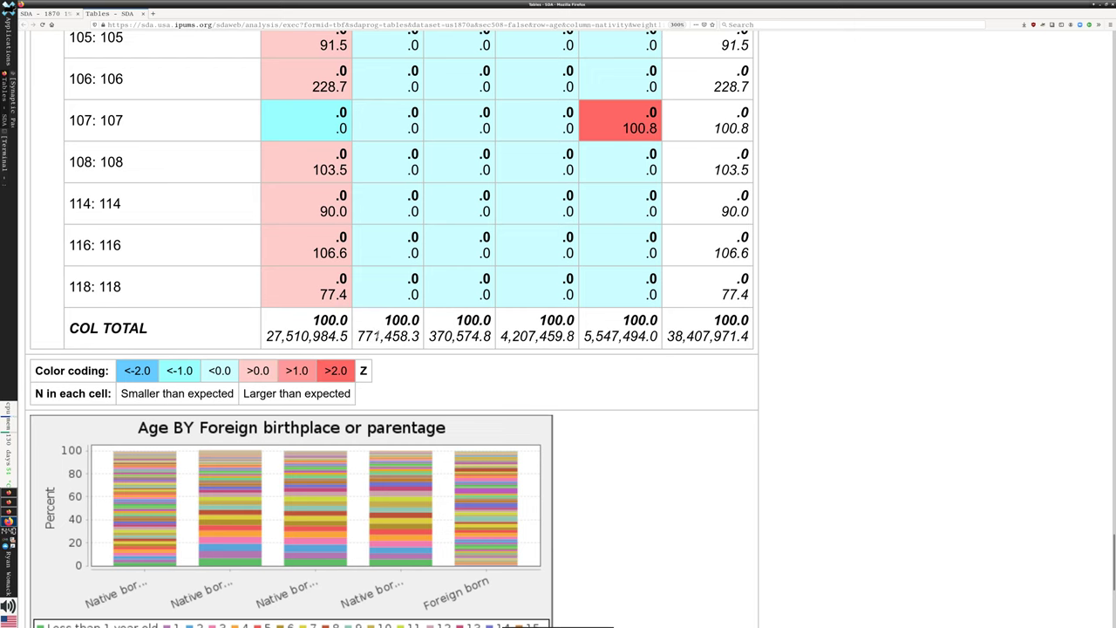
drag(273, 336, 350, 340)
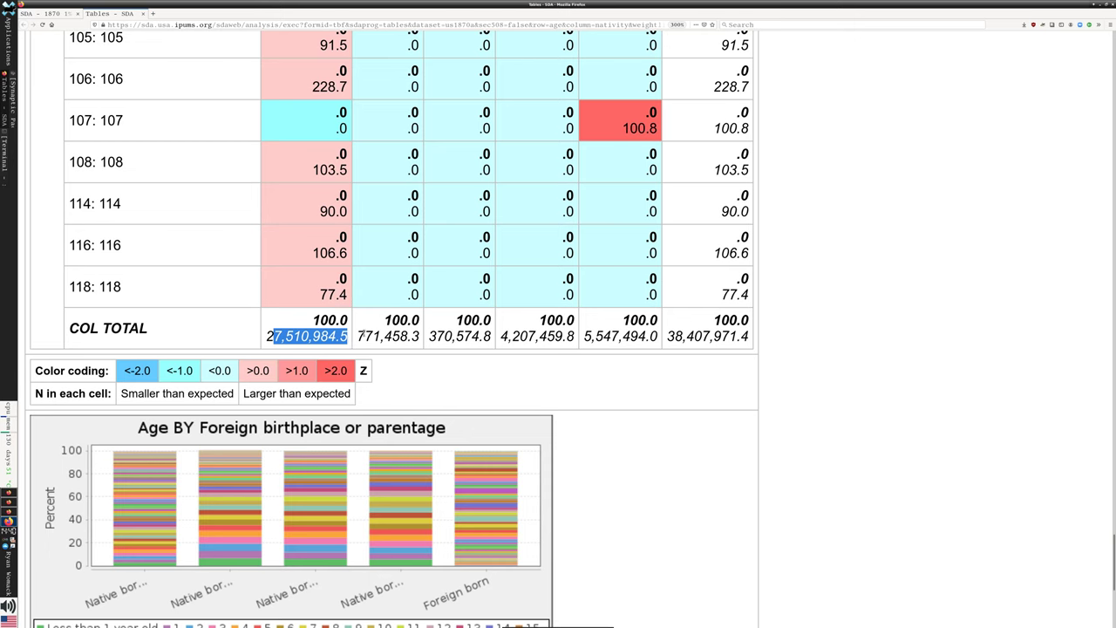
drag(365, 337, 568, 336)
click(567, 337)
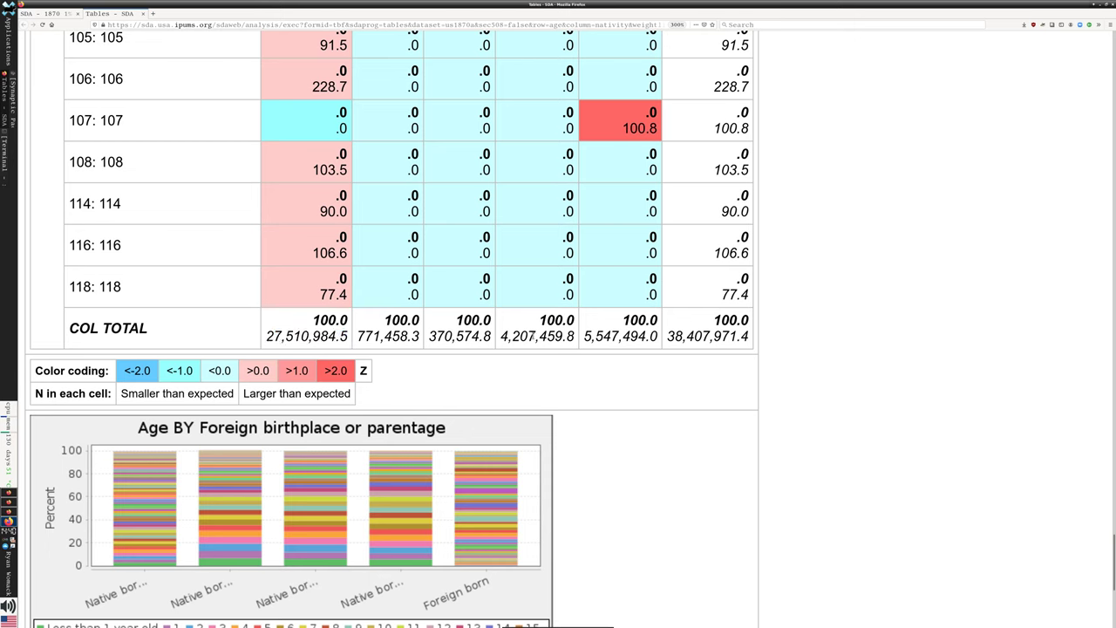
drag(360, 336, 574, 337)
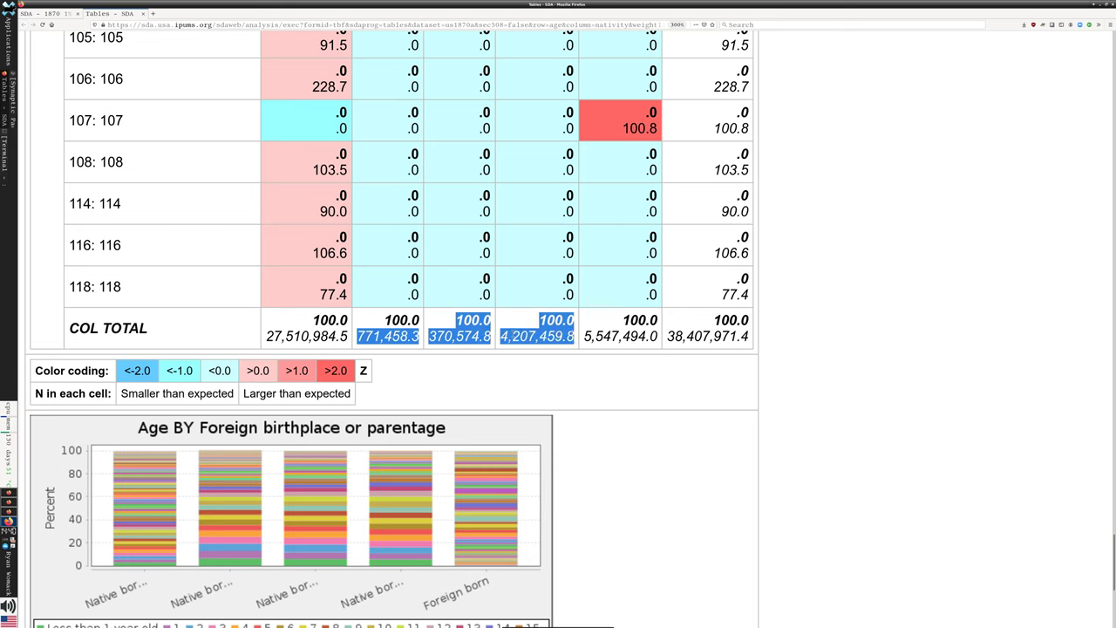
click(360, 337)
drag(360, 336, 378, 336)
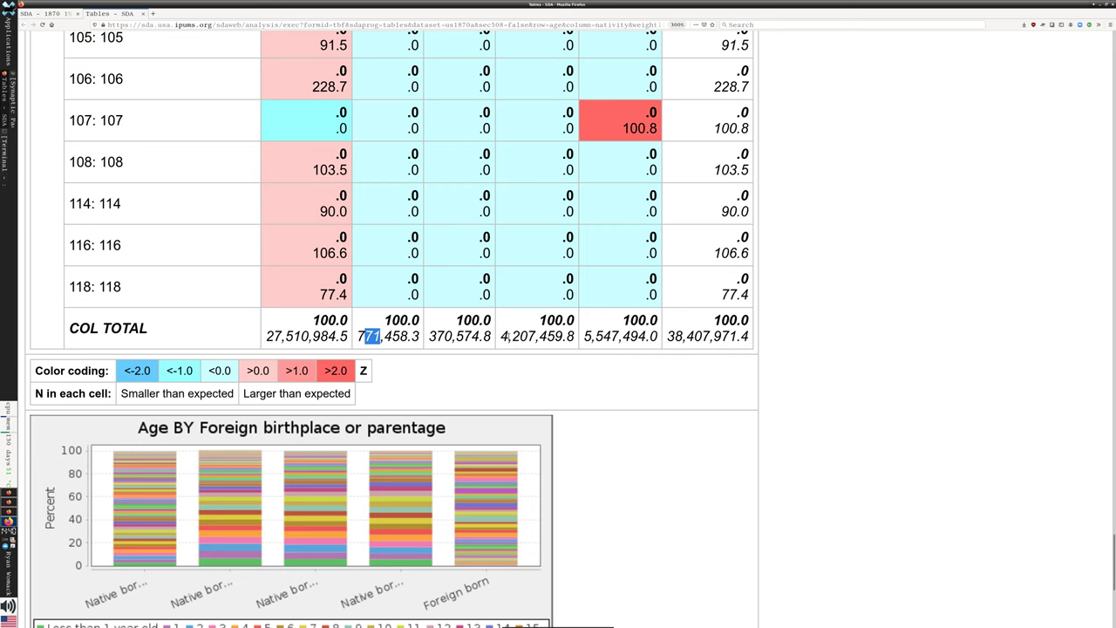
click(506, 337)
drag(584, 336, 658, 337)
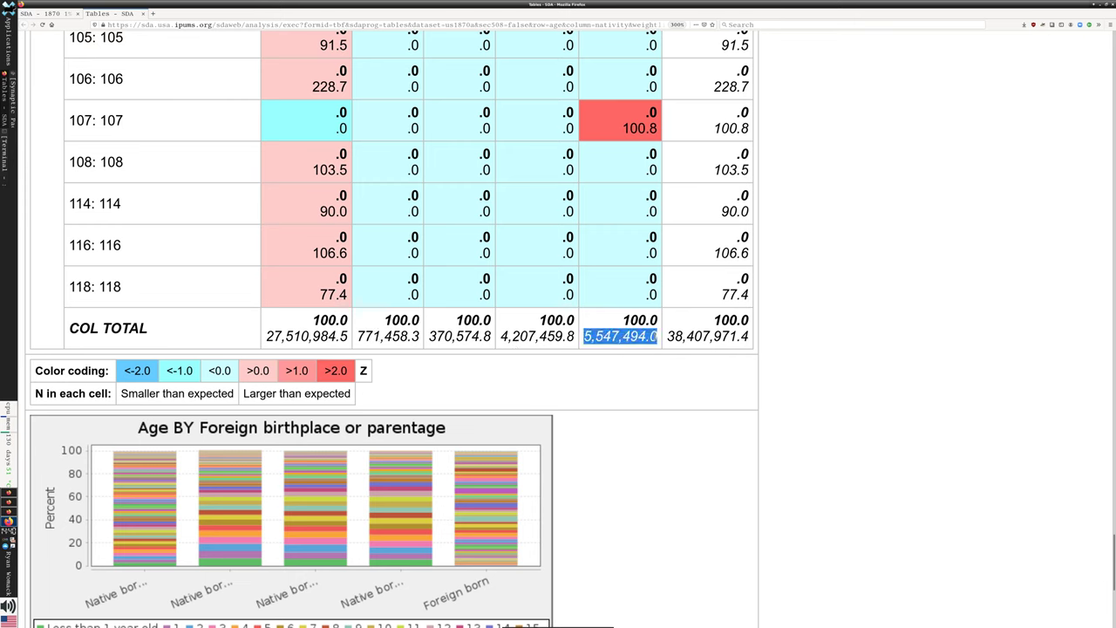
click(656, 337)
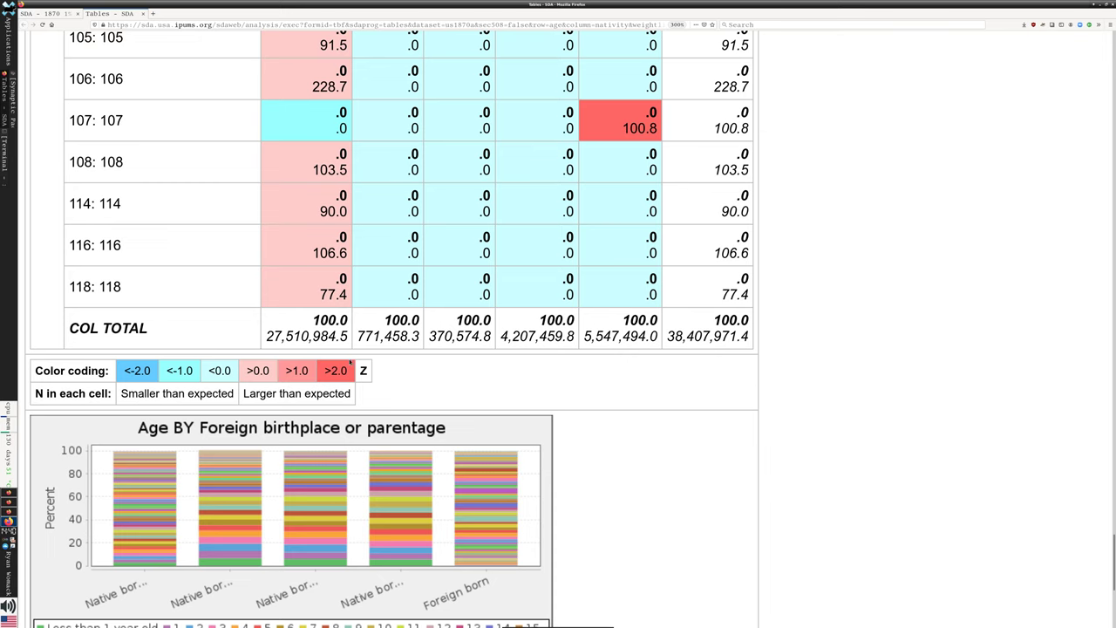
drag(271, 336, 697, 335)
click(698, 334)
scroll(583, 352, down, 5)
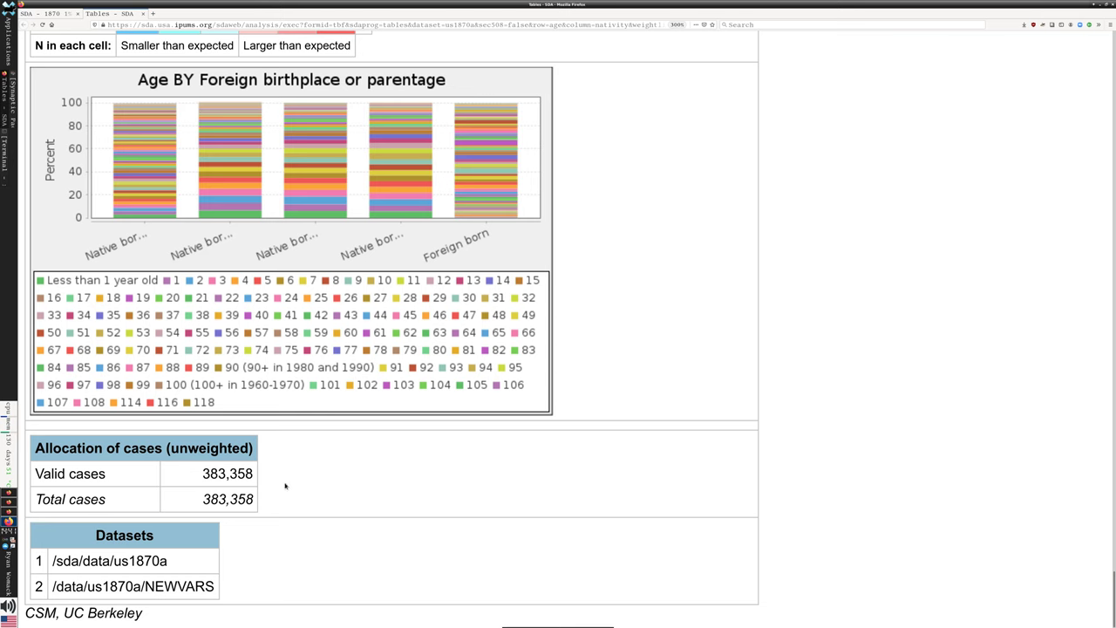
drag(202, 499, 257, 499)
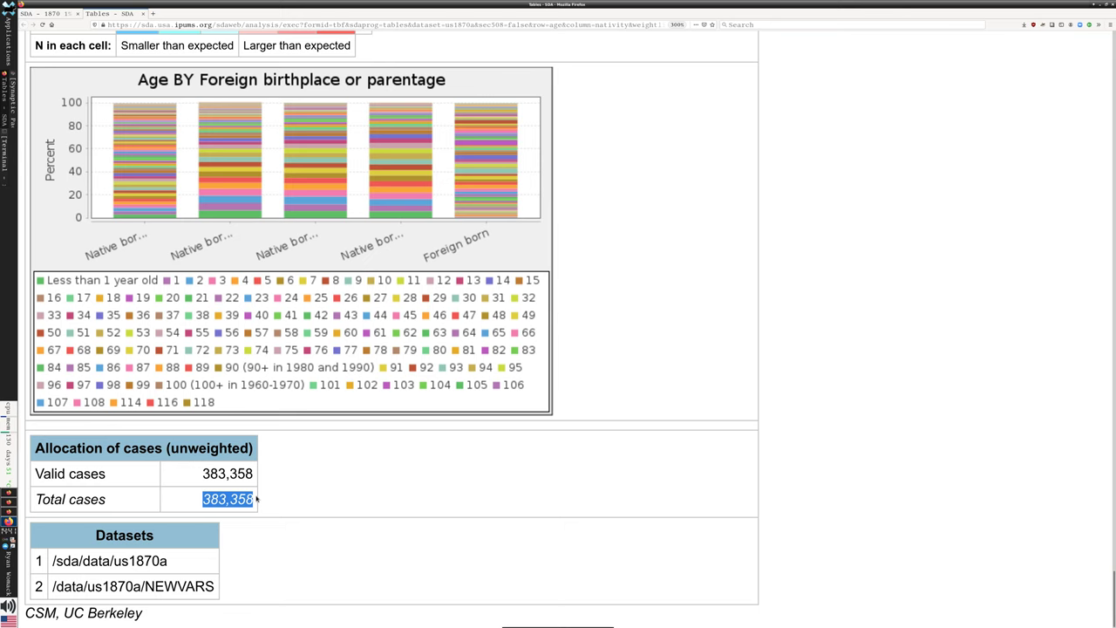
scroll(276, 470, up, 4)
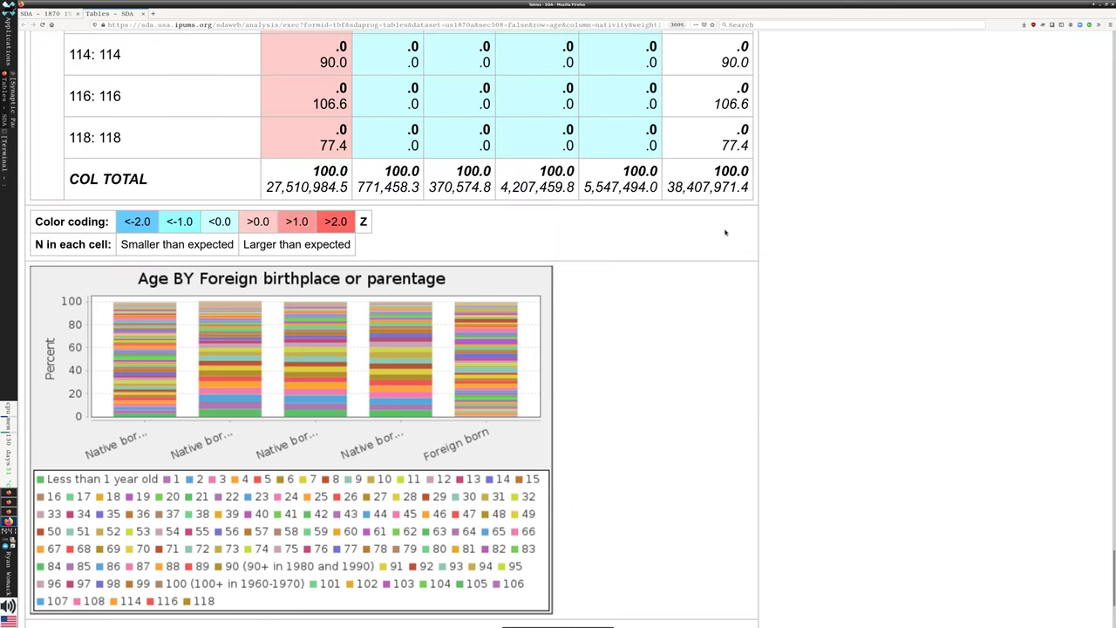
scroll(633, 255, up, 5)
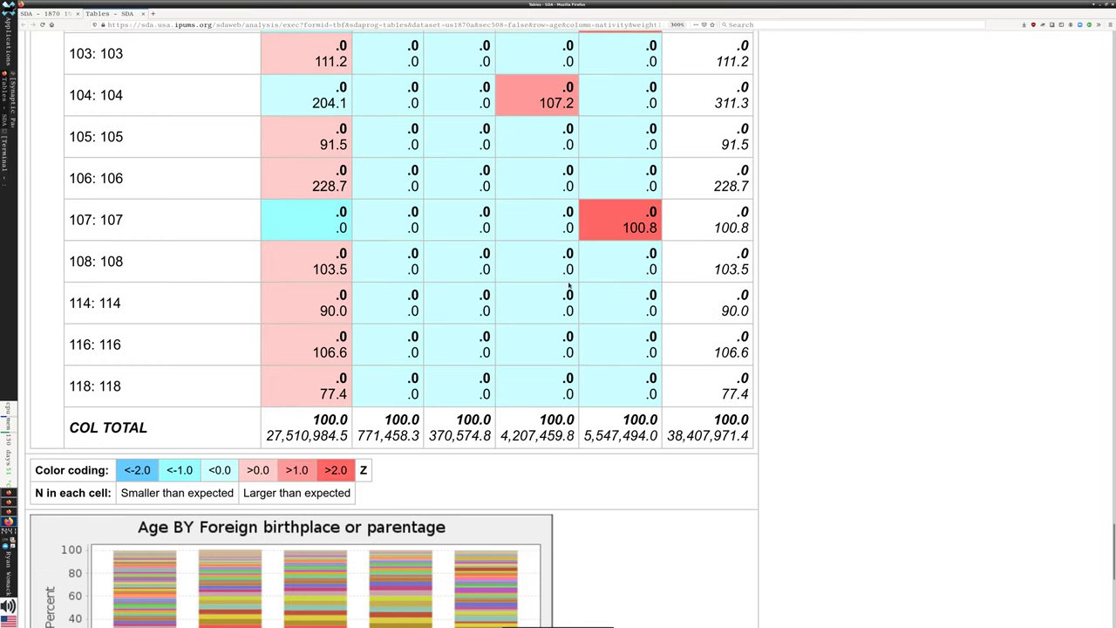
scroll(264, 423, down, 6)
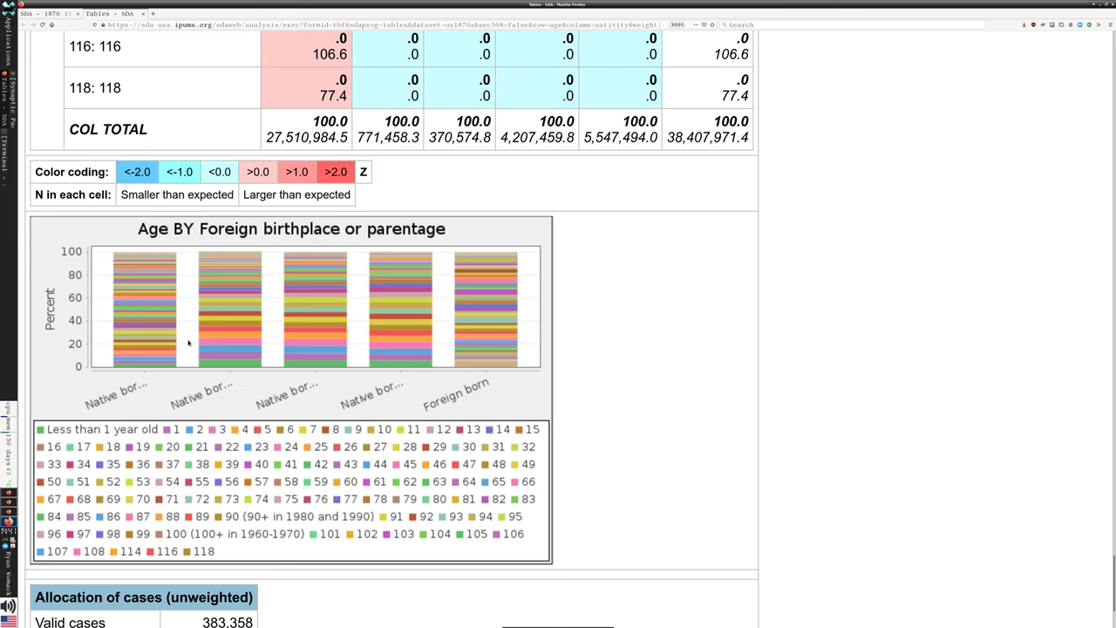
scroll(188, 342, down, 1)
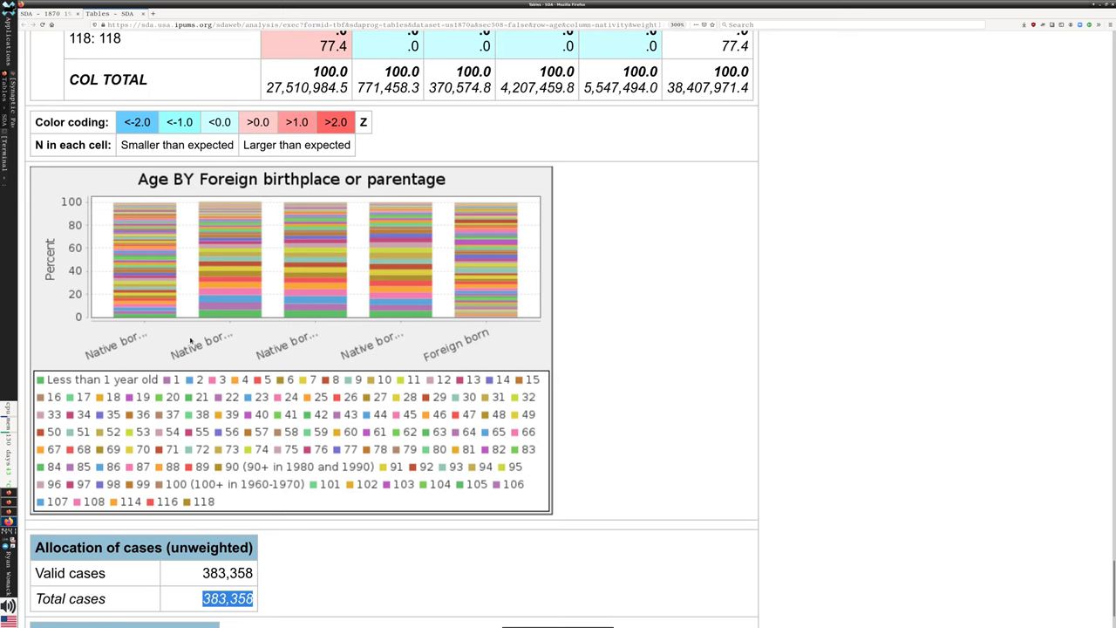
scroll(193, 332, down, 2)
scroll(219, 307, up, 6)
scroll(454, 351, up, 18)
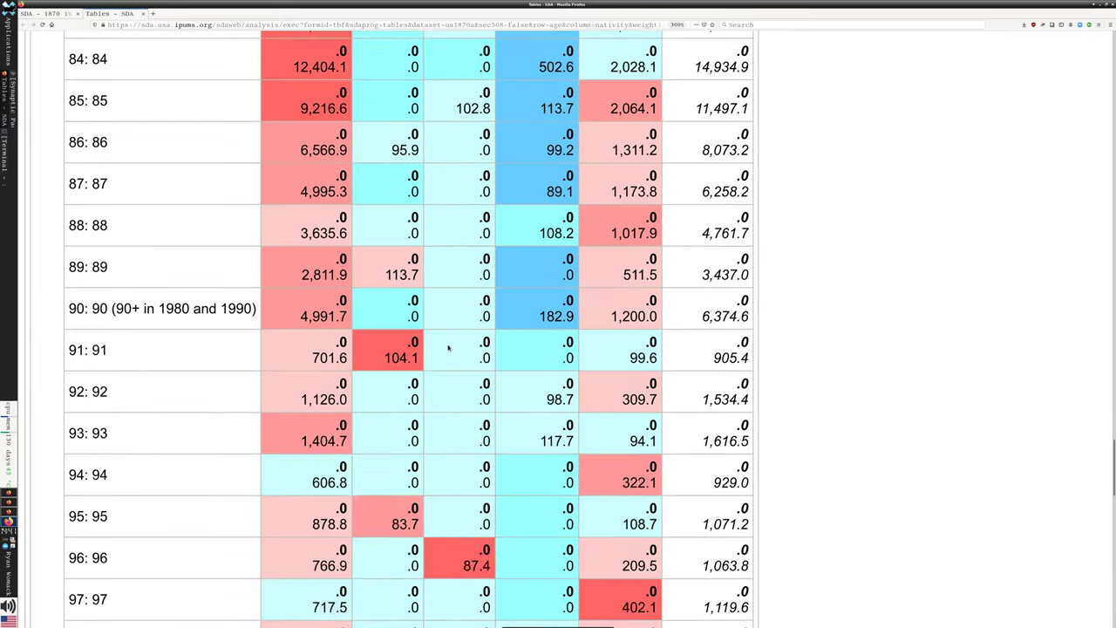
scroll(449, 348, down, 1)
scroll(446, 347, down, 20)
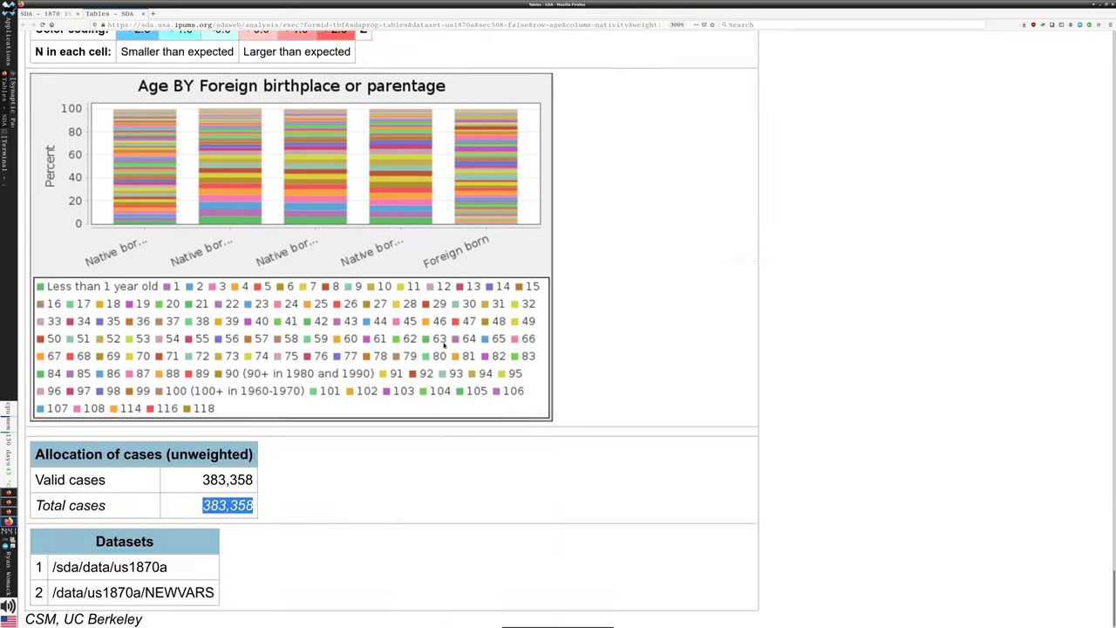
scroll(445, 347, up, 6)
scroll(444, 345, up, 3)
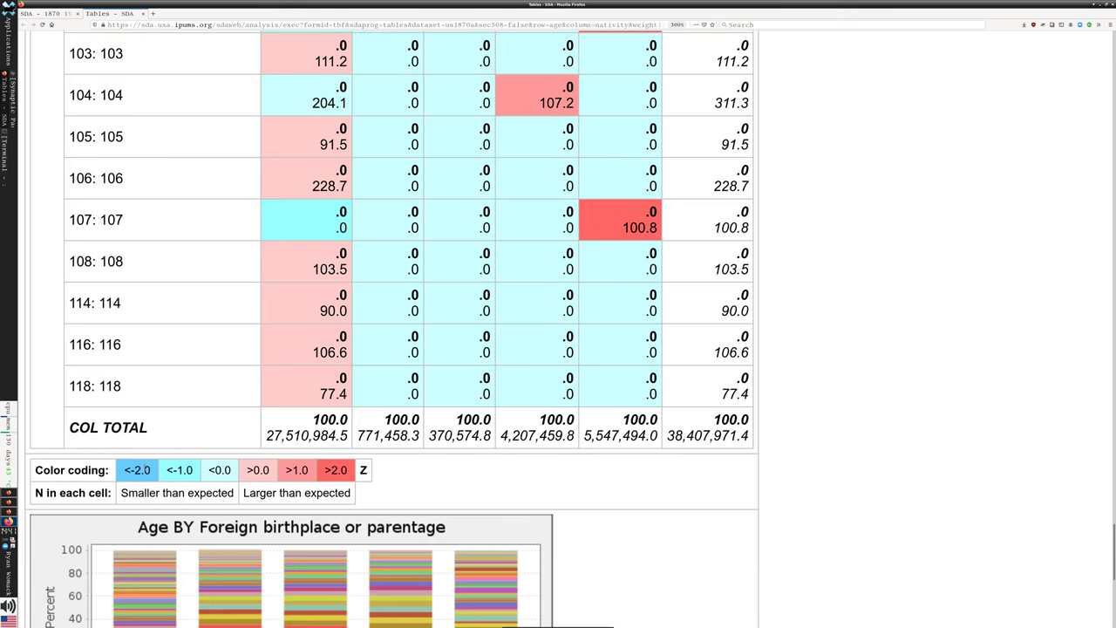
Scroll to the top of the age by nativity results and close the 'Tables - SDA' tab.
scroll(360, 376, up, 10)
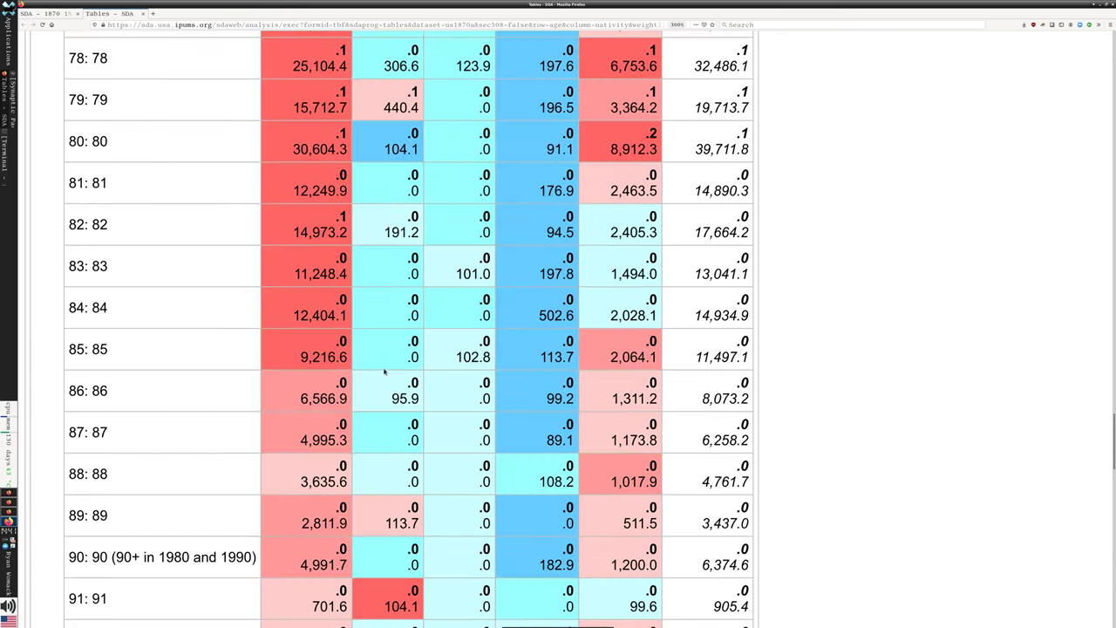
scroll(392, 373, up, 8)
scroll(393, 373, up, 10)
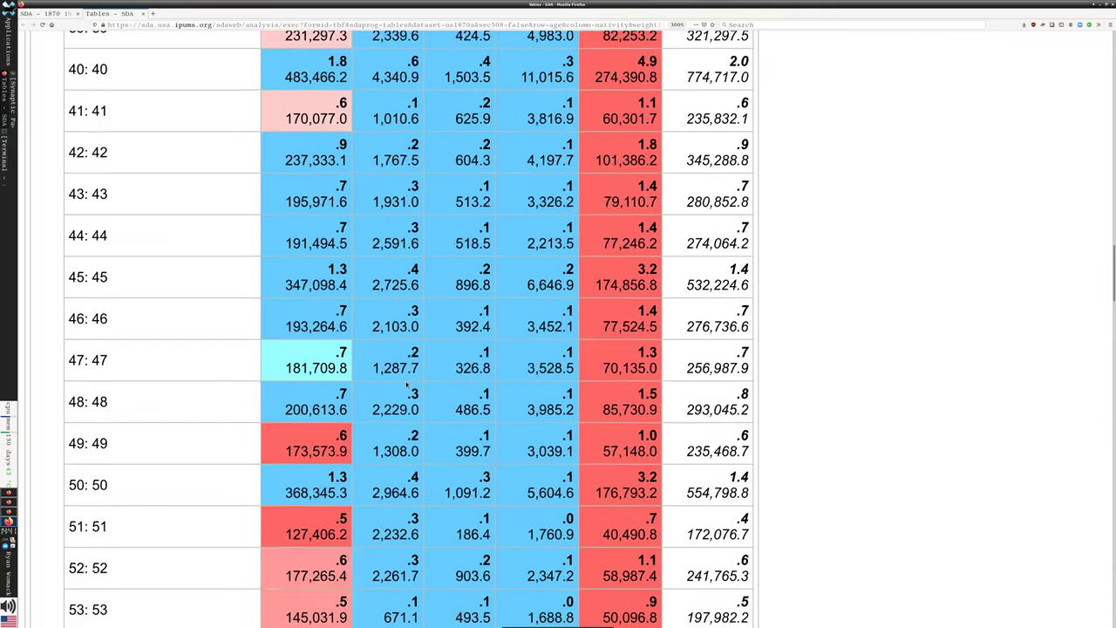
scroll(400, 370, up, 15)
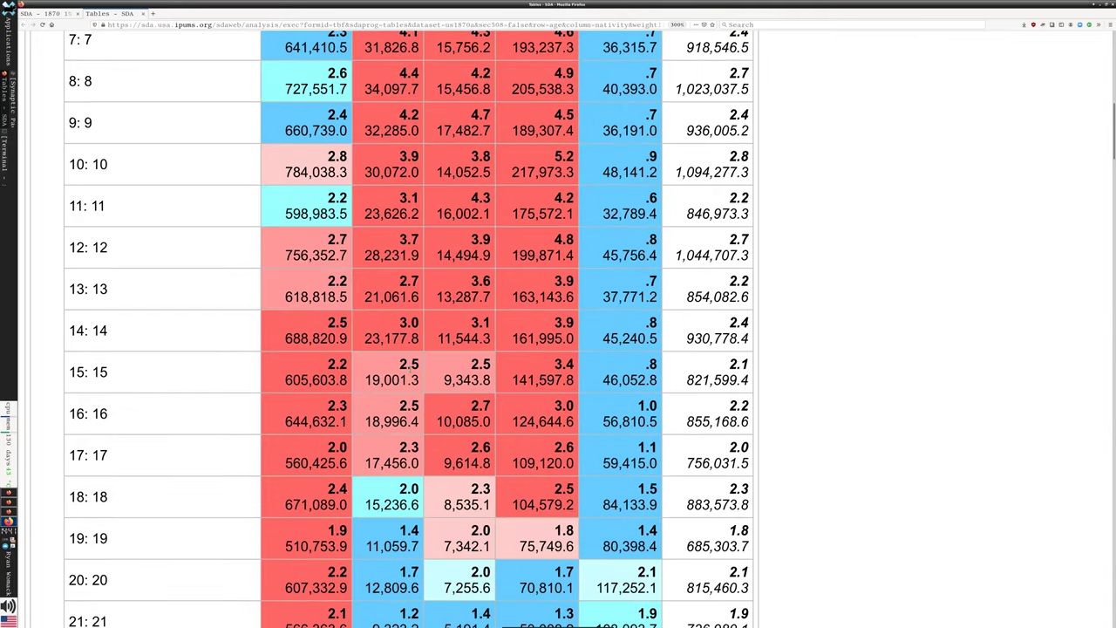
scroll(420, 373, up, 3)
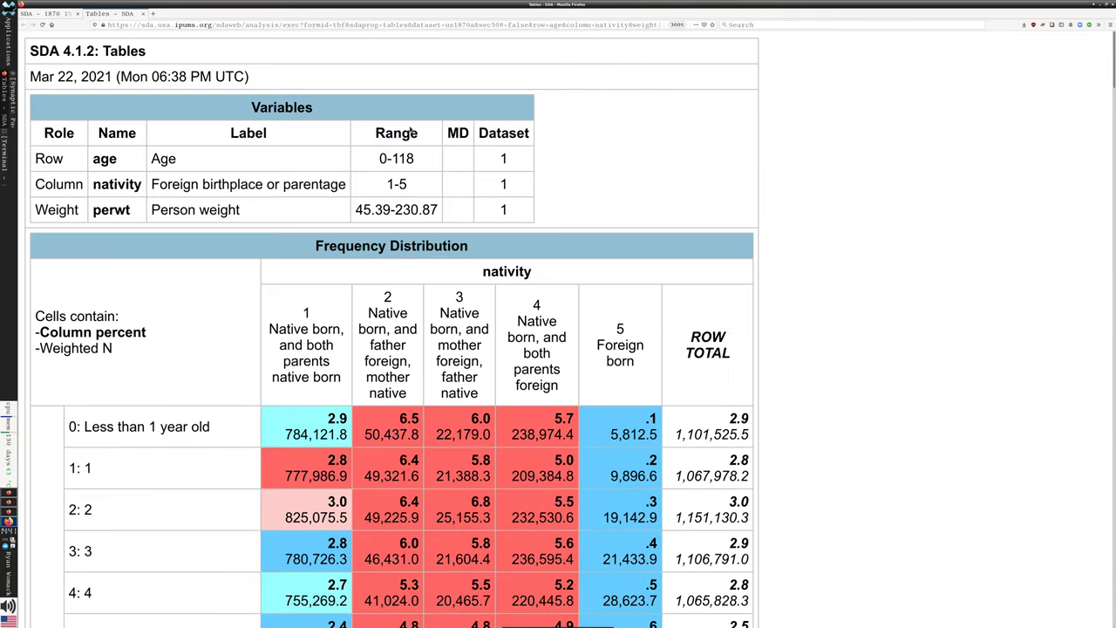
click(144, 14)
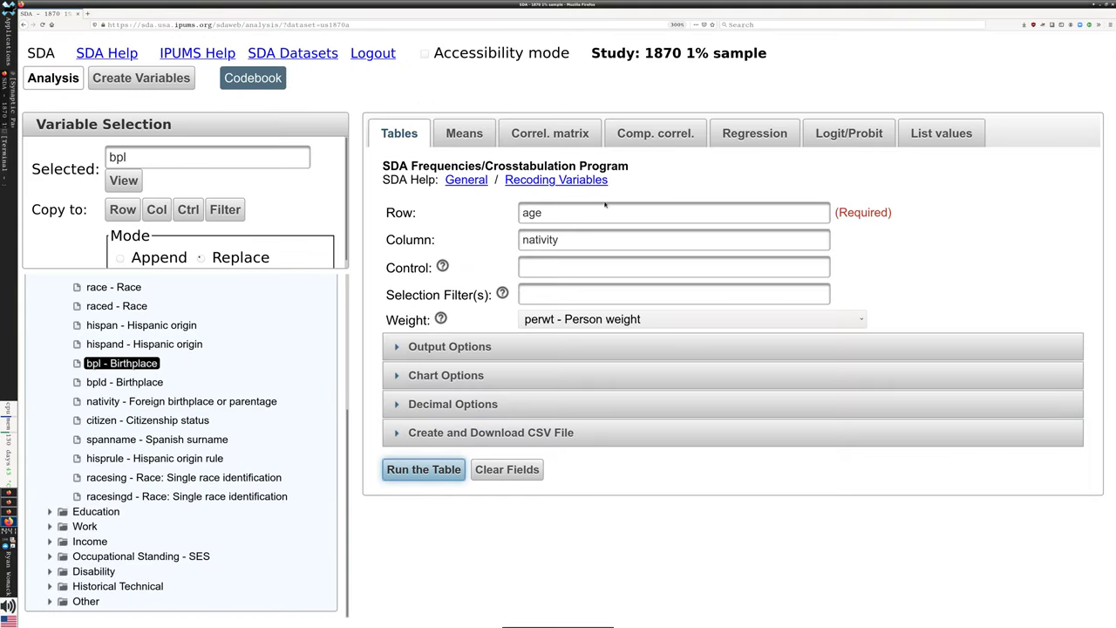
Switch Percentaging from Column to Row in Output Options and rerun the table.
click(398, 349)
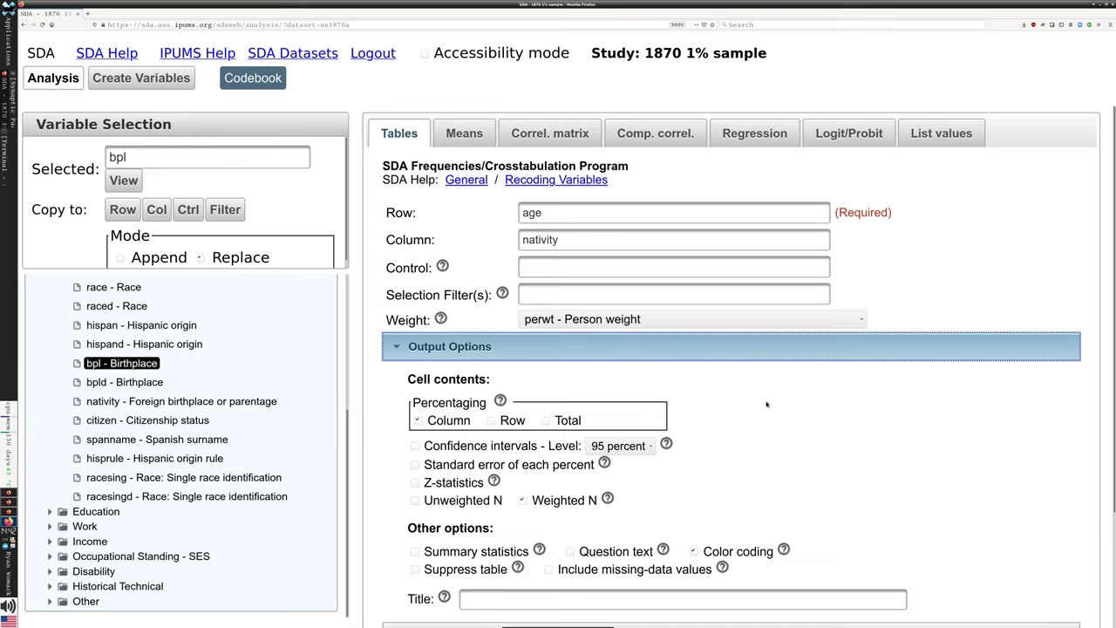
scroll(770, 403, down, 3)
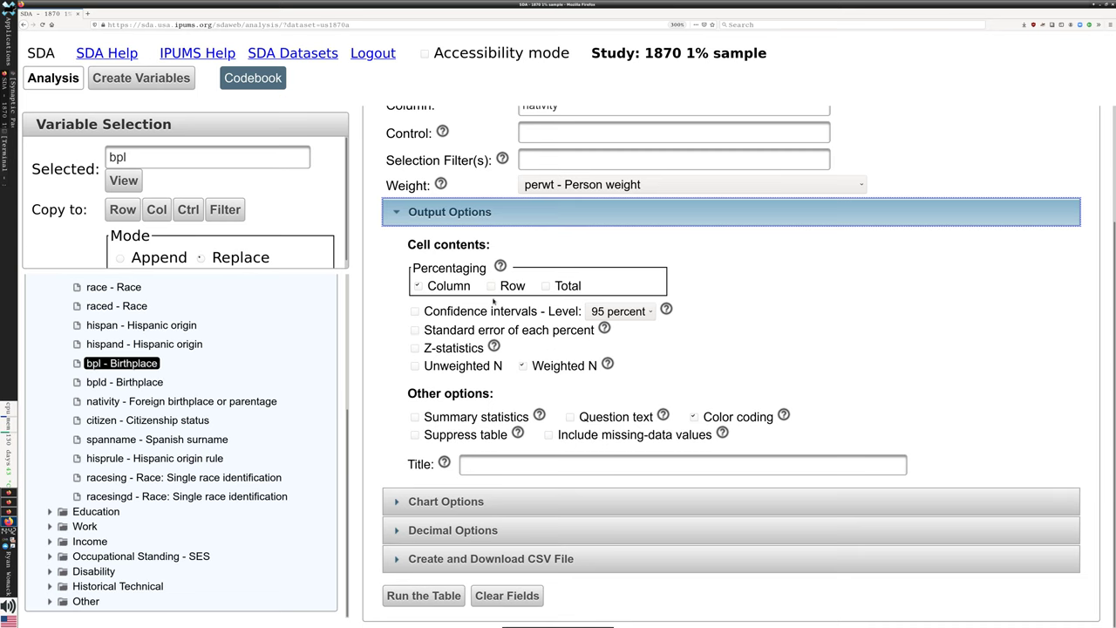
click(491, 286)
click(431, 286)
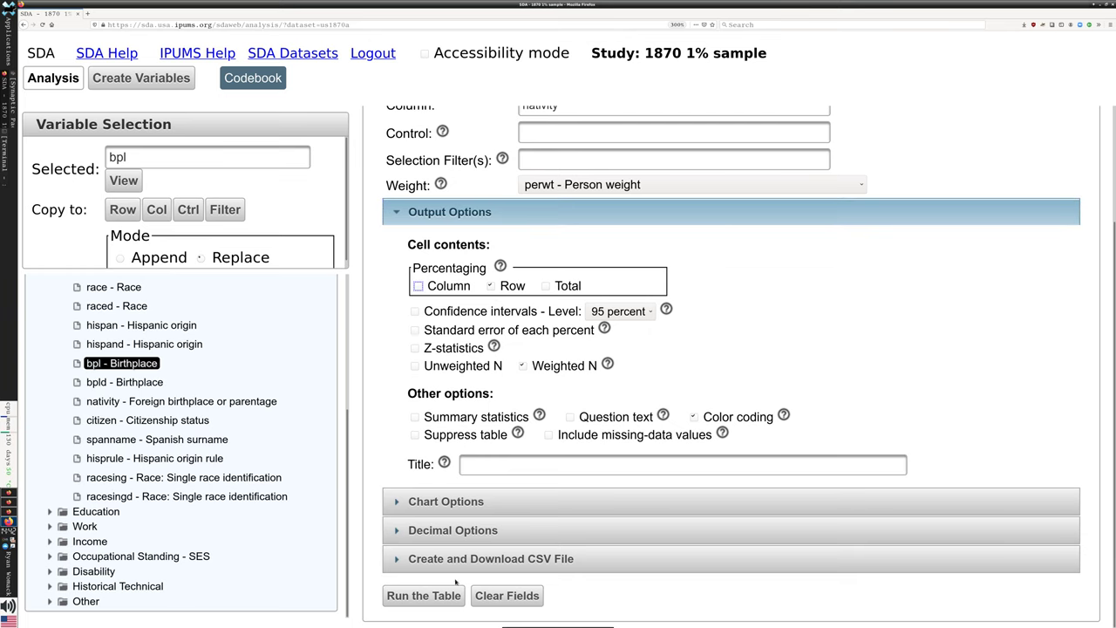
click(424, 596)
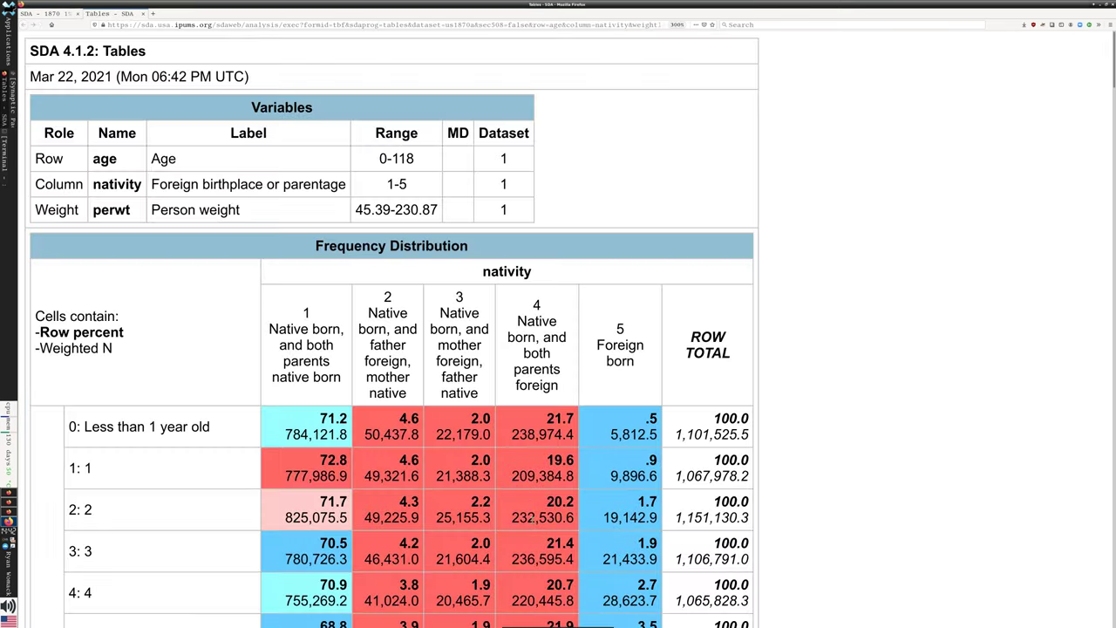
scroll(552, 481, down, 1)
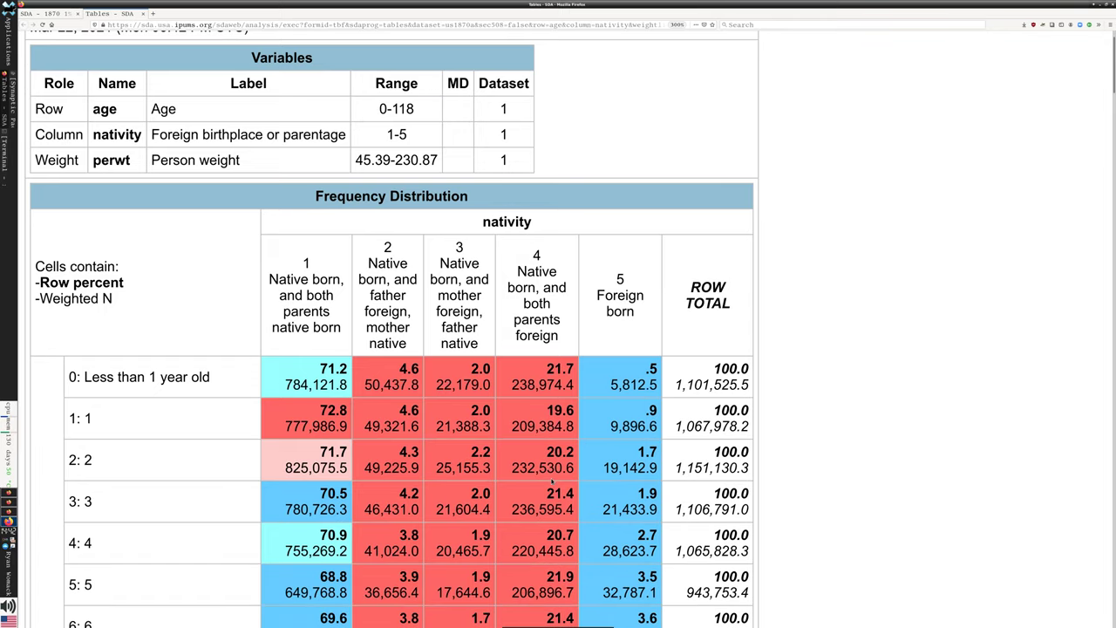
scroll(552, 482, down, 20)
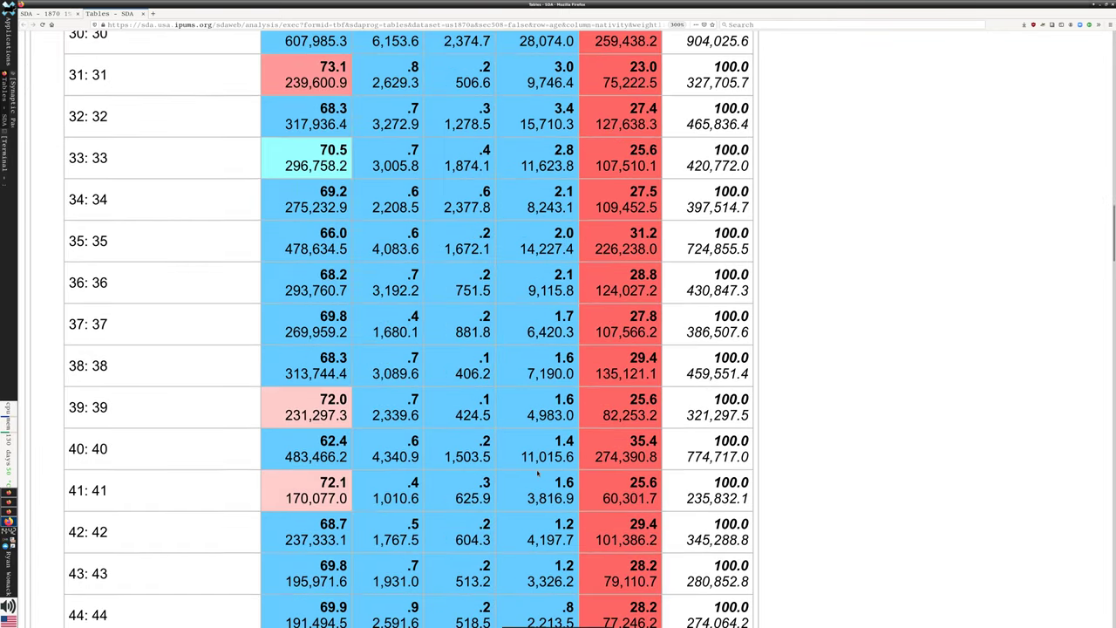
scroll(510, 468, down, 20)
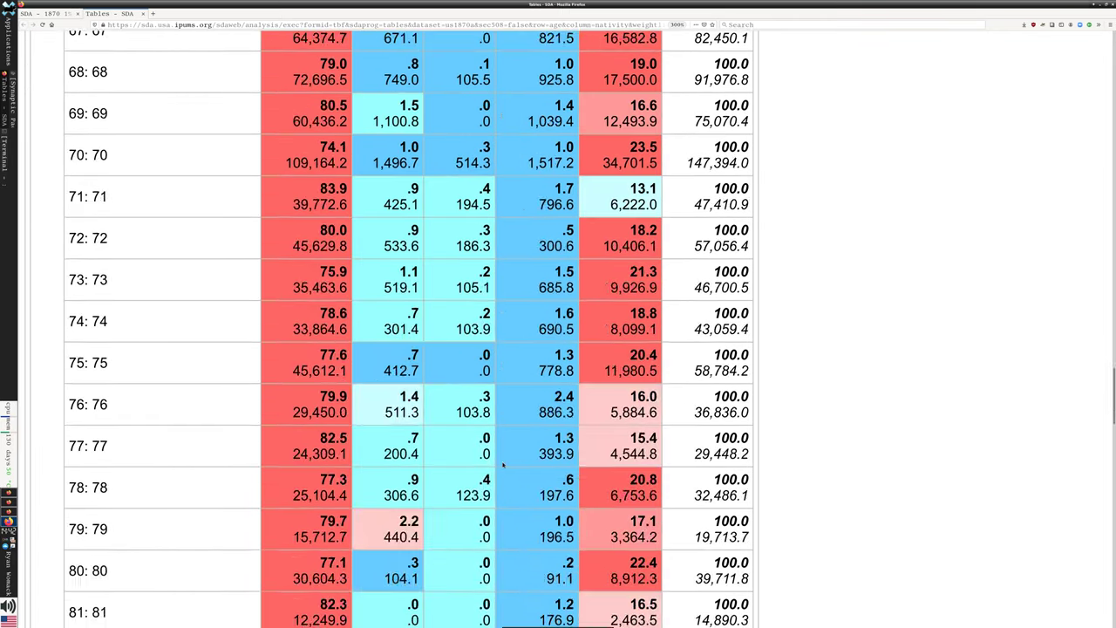
scroll(503, 466, down, 10)
scroll(506, 467, up, 2)
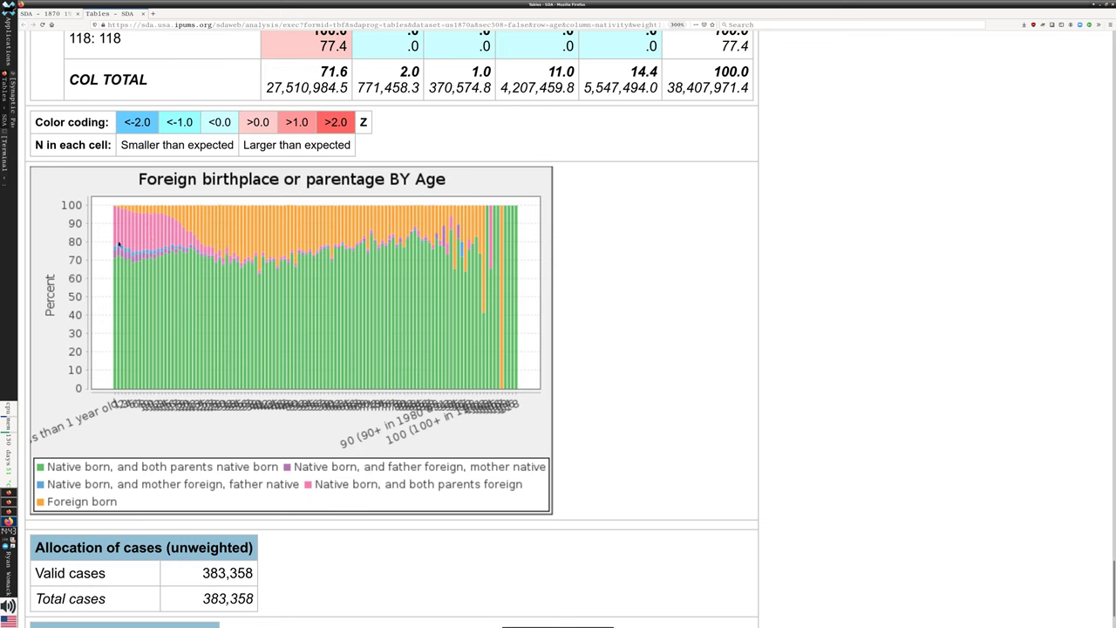
Scroll back up to the top of the row-percent results table.
scroll(200, 245, up, 10)
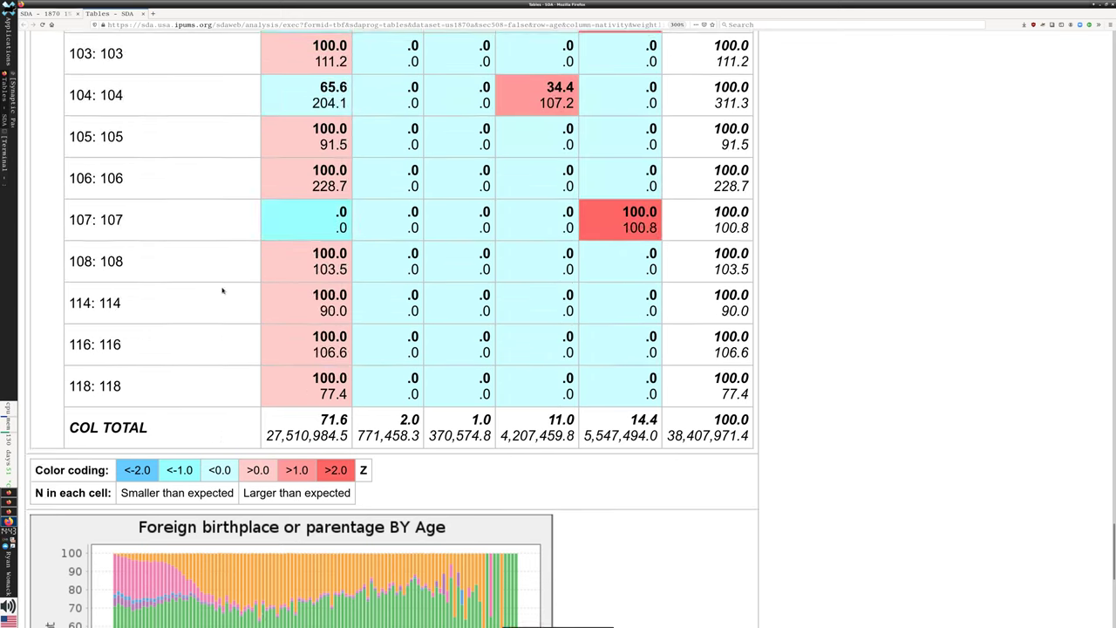
scroll(283, 222, up, 15)
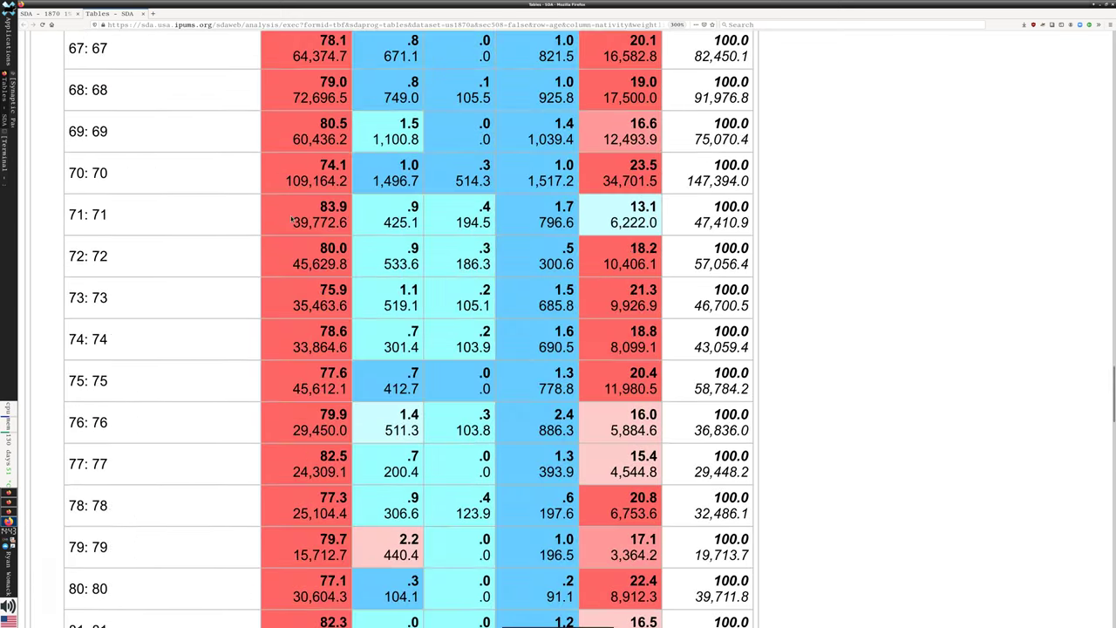
scroll(296, 210, up, 15)
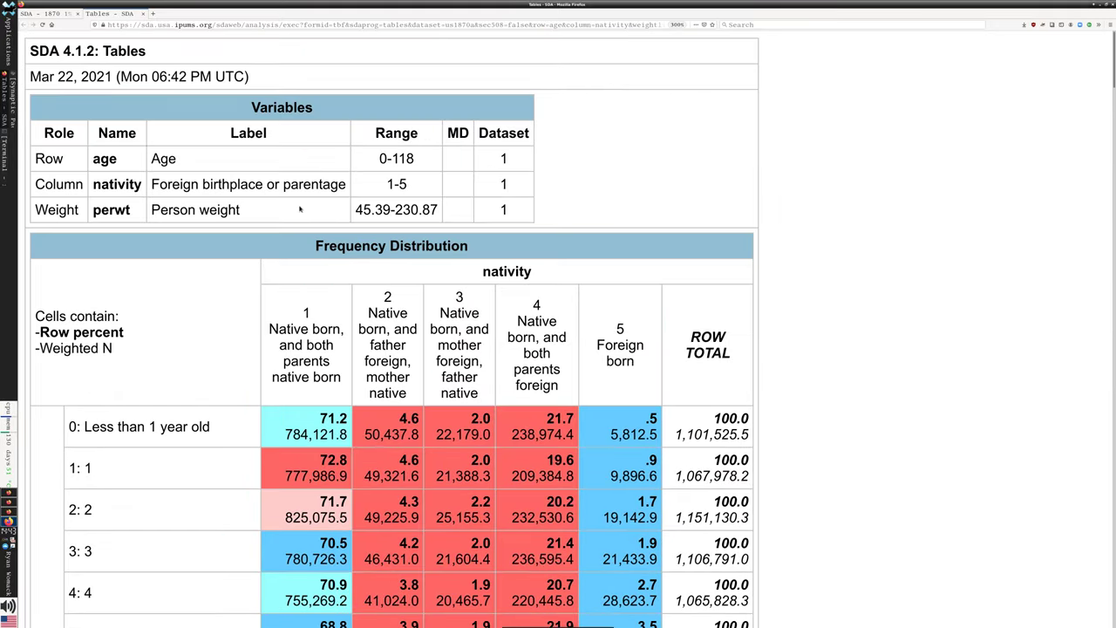
Close the results, tick Summary statistics, and rerun the row-percent table.
click(145, 15)
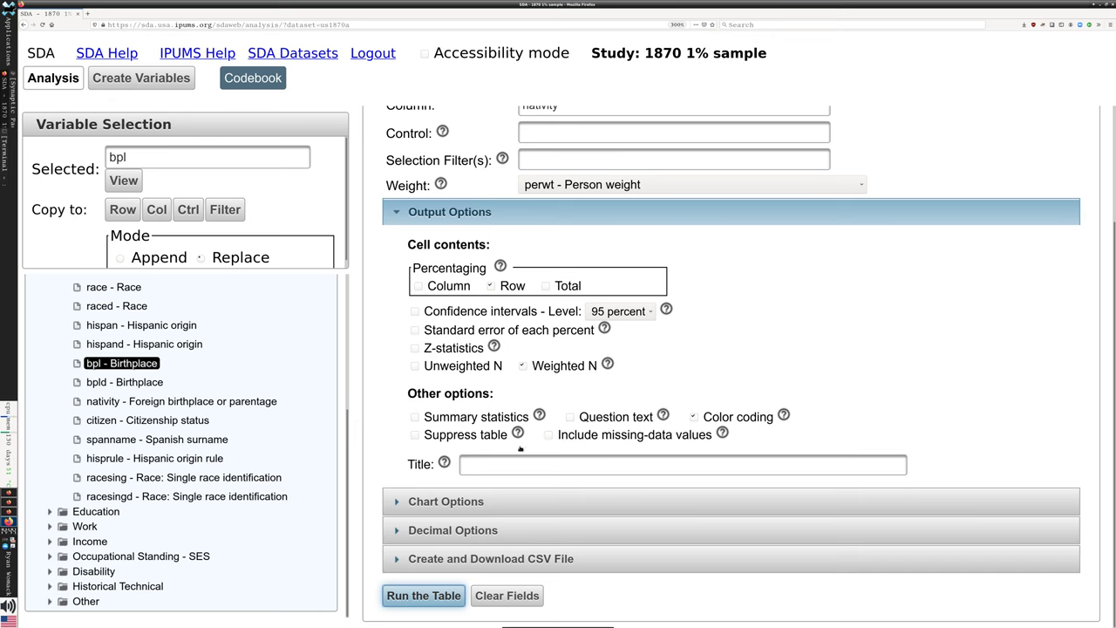
click(416, 418)
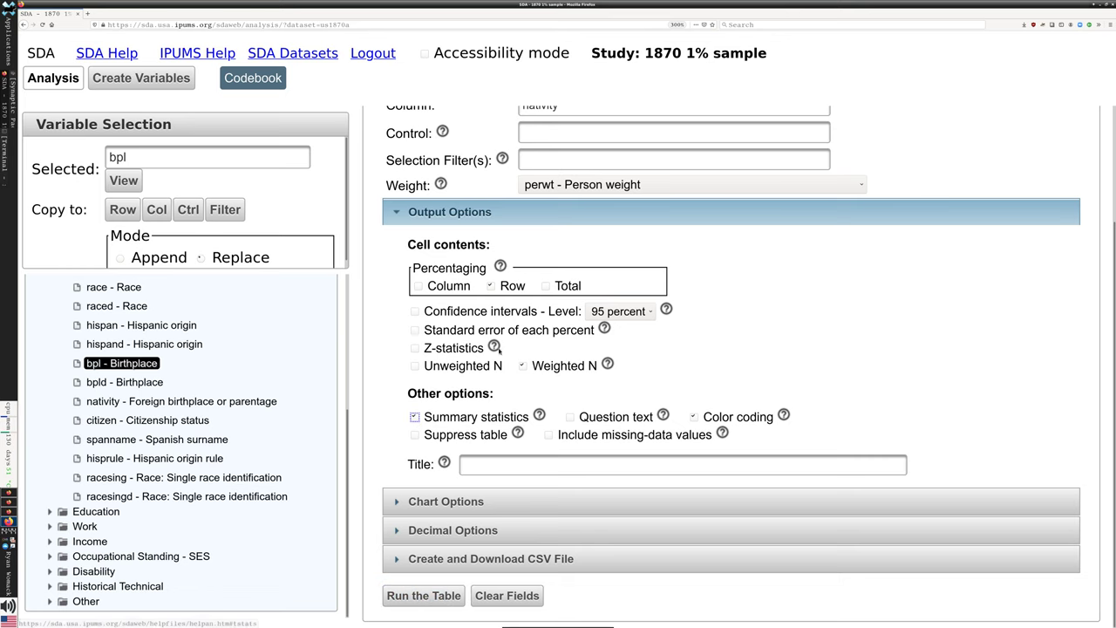
click(435, 598)
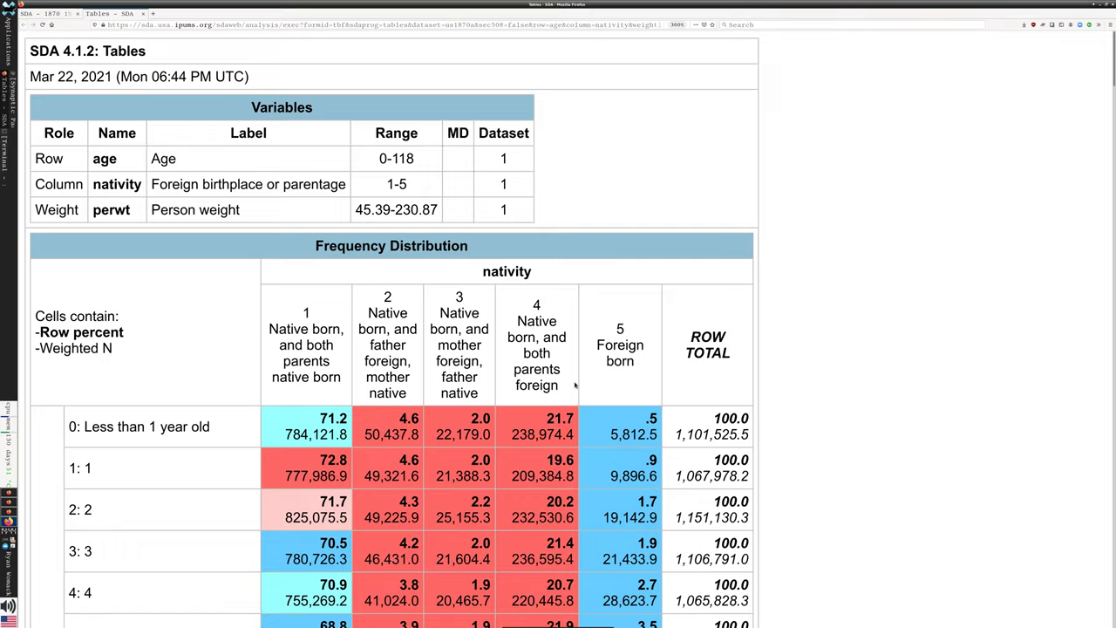
scroll(565, 397, down, 15)
scroll(565, 397, down, 20)
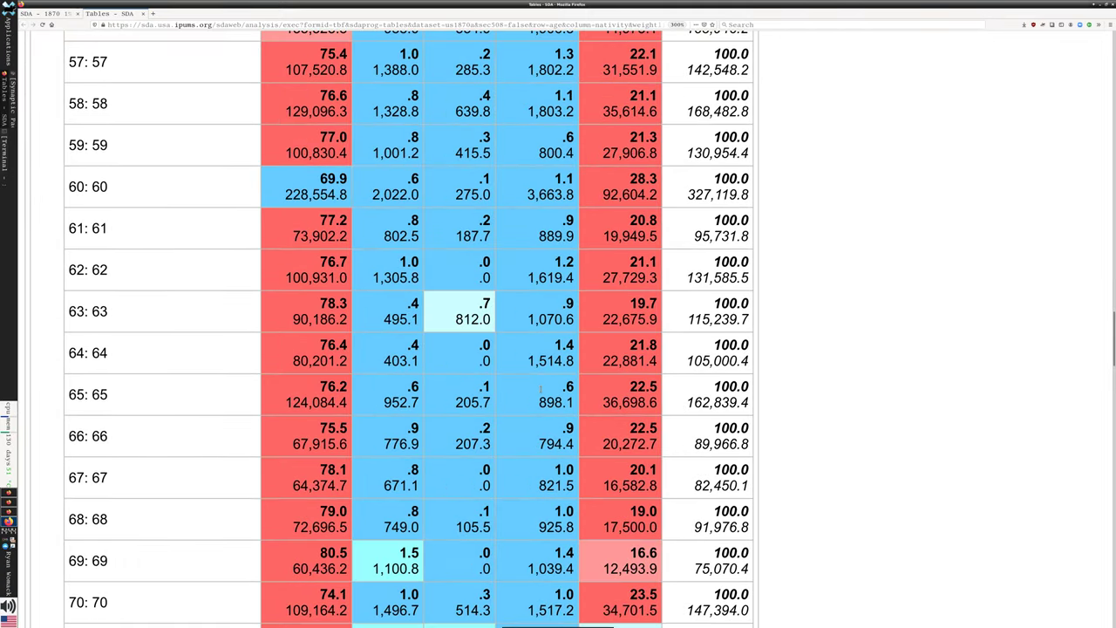
scroll(525, 392, down, 20)
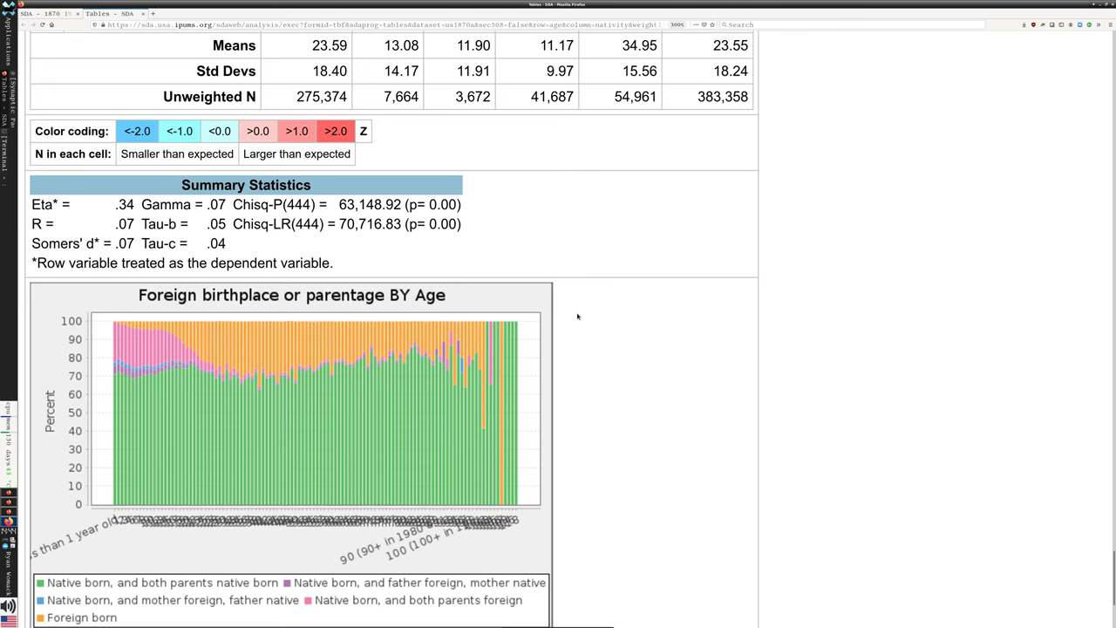
drag(108, 216, 410, 225)
click(419, 240)
scroll(279, 264, down, 3)
scroll(279, 264, up, 2)
scroll(275, 266, down, 5)
scroll(274, 266, up, 9)
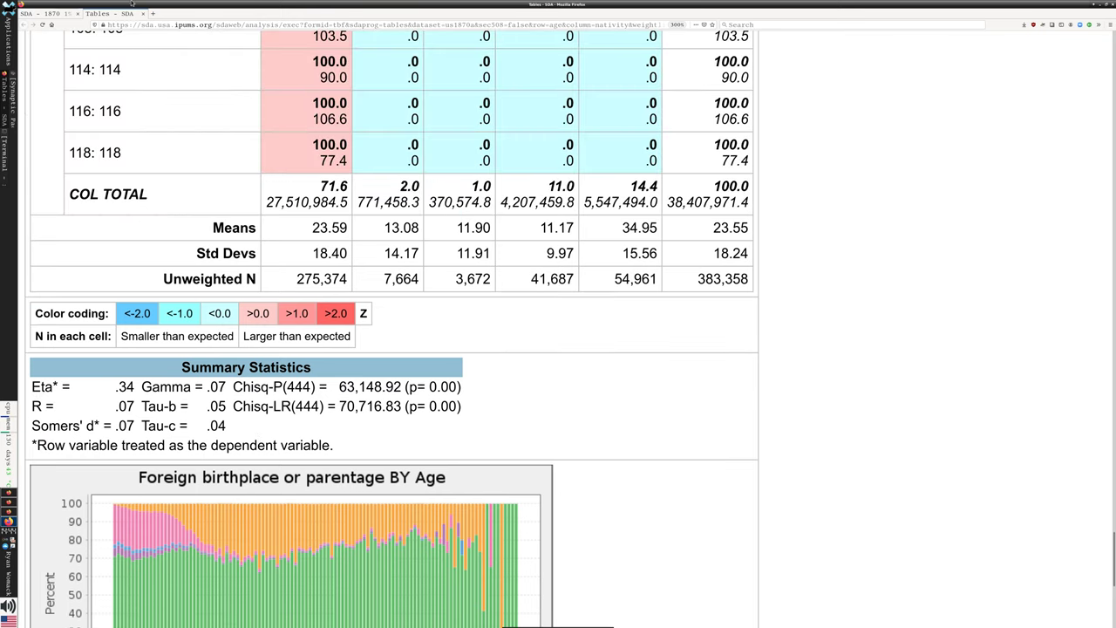
Return to the 1870 crosstab form, keep Stacked Bar Chart, and show decimal settings (1 percent, 2 statistics).
click(61, 14)
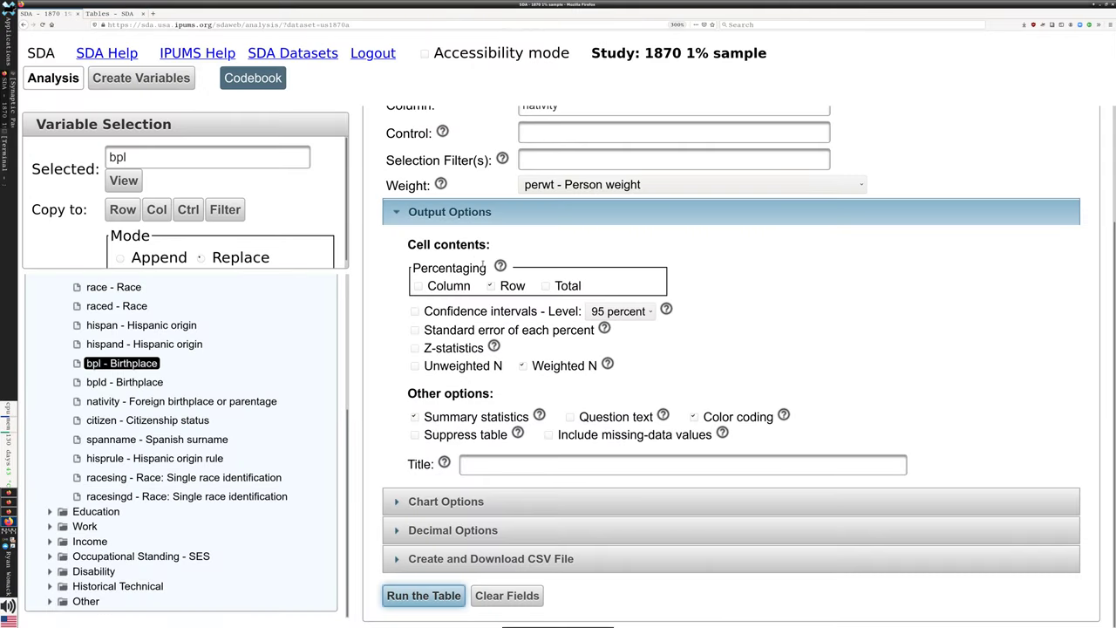
click(402, 502)
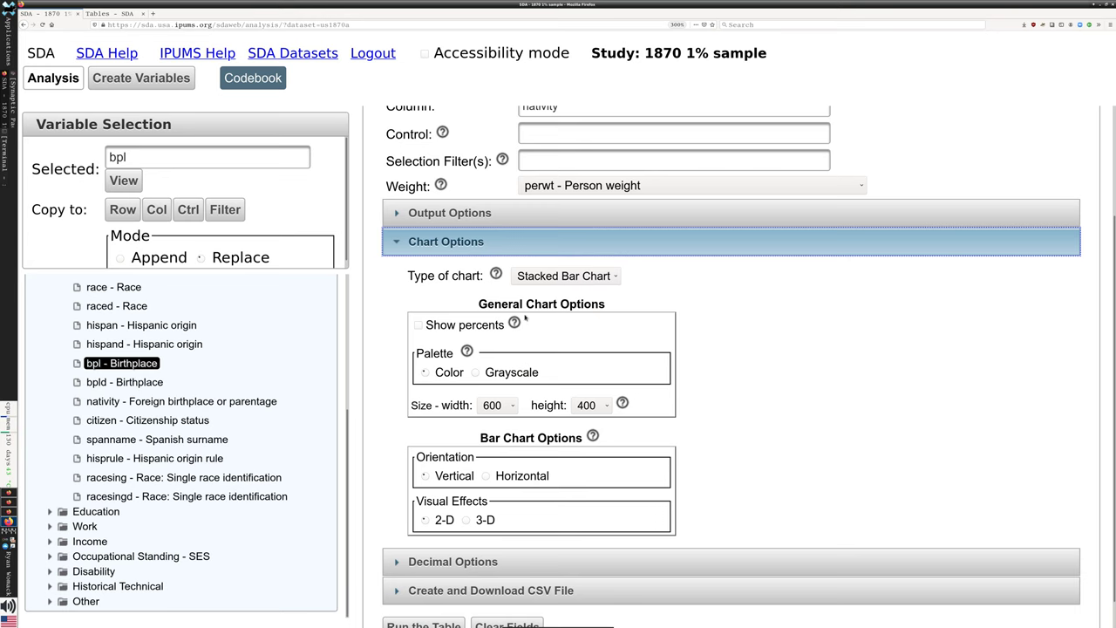
click(594, 276)
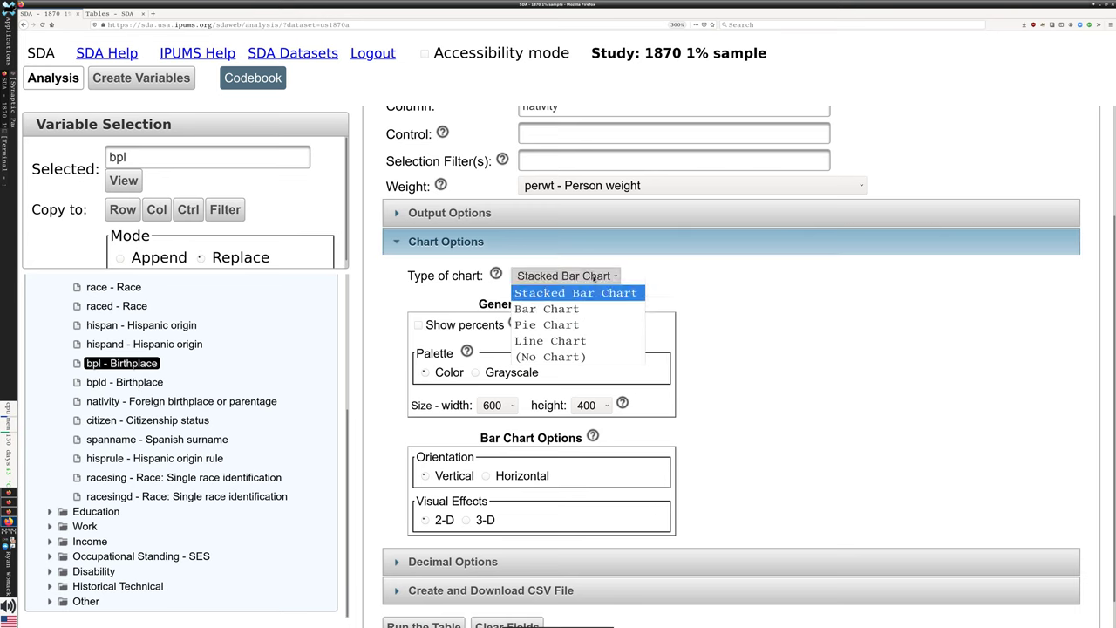
click(567, 293)
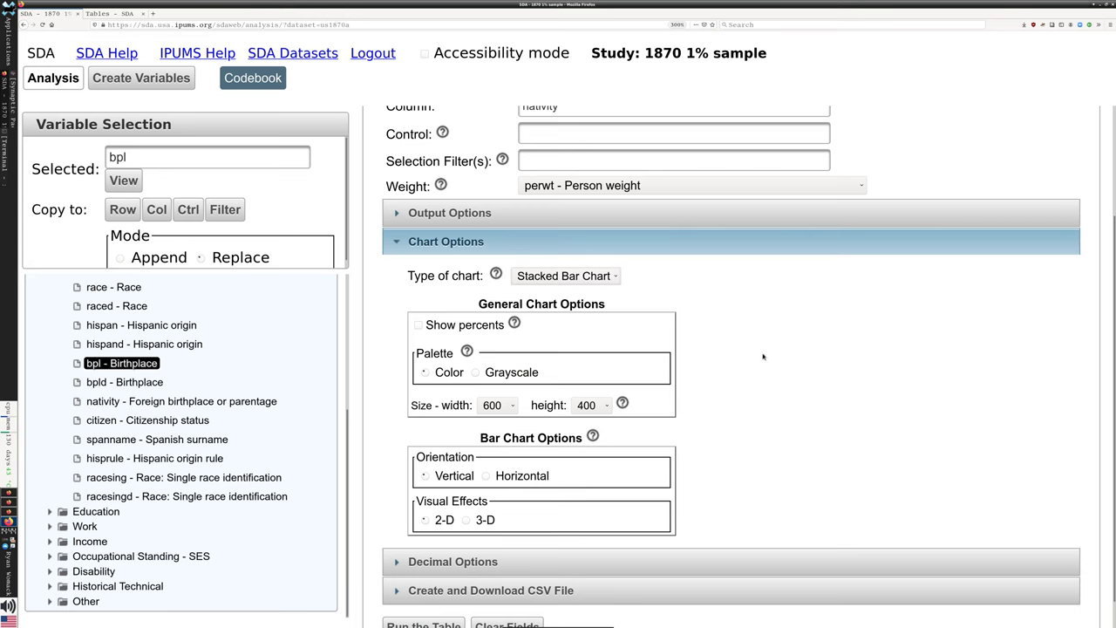
scroll(663, 454, down, 1)
click(511, 531)
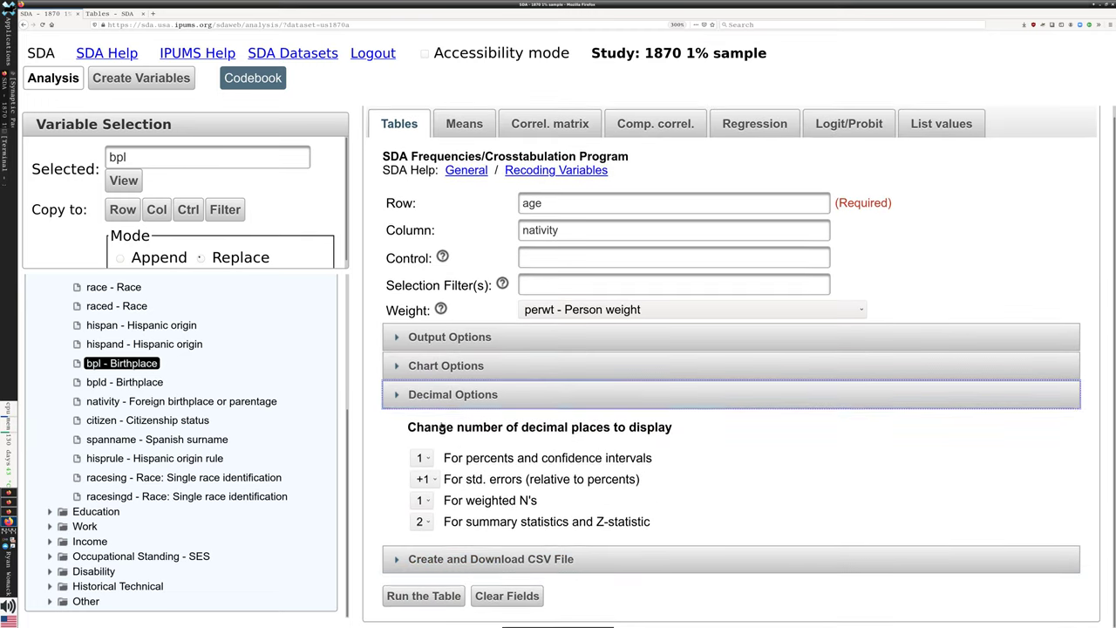
Collapse the decimal settings, then expand and collapse the CSV download settings.
click(397, 395)
click(431, 438)
scroll(600, 476, down, 2)
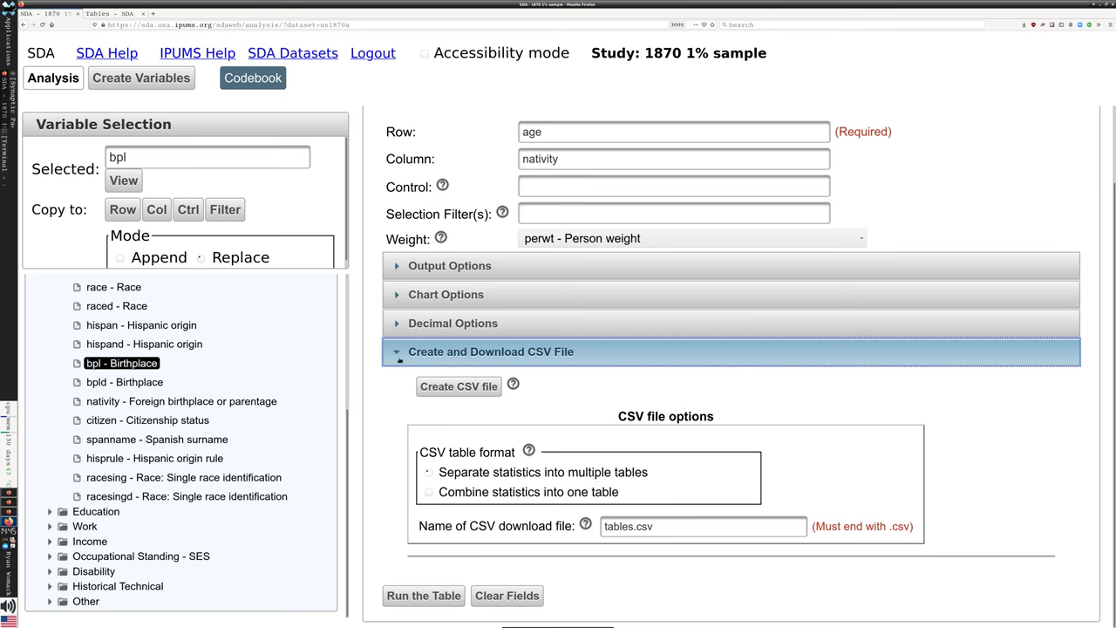
click(397, 353)
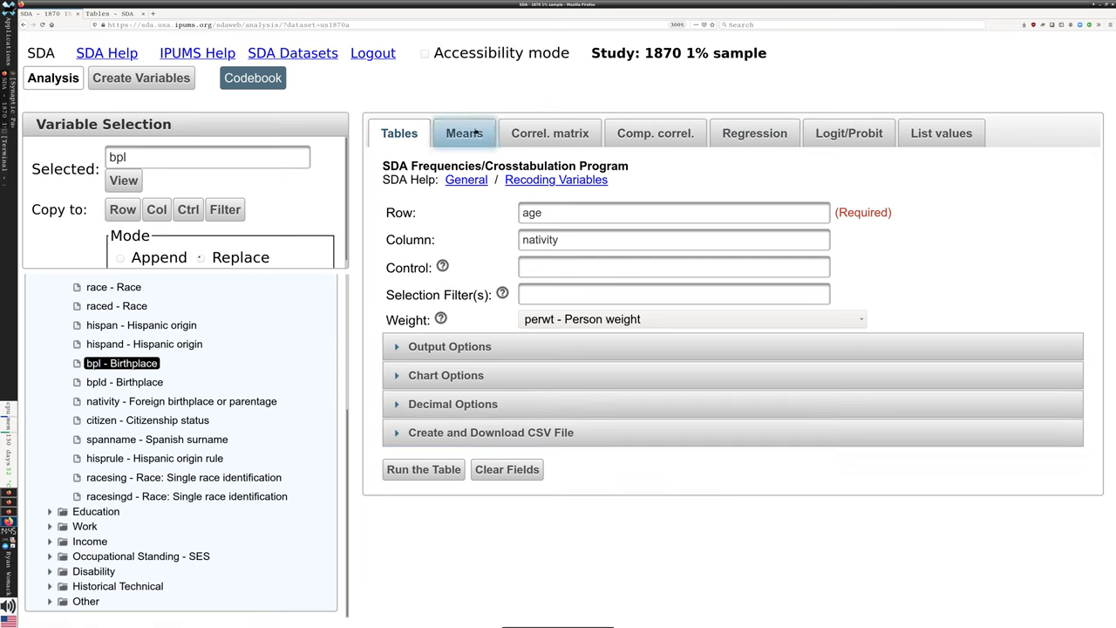
click(540, 243)
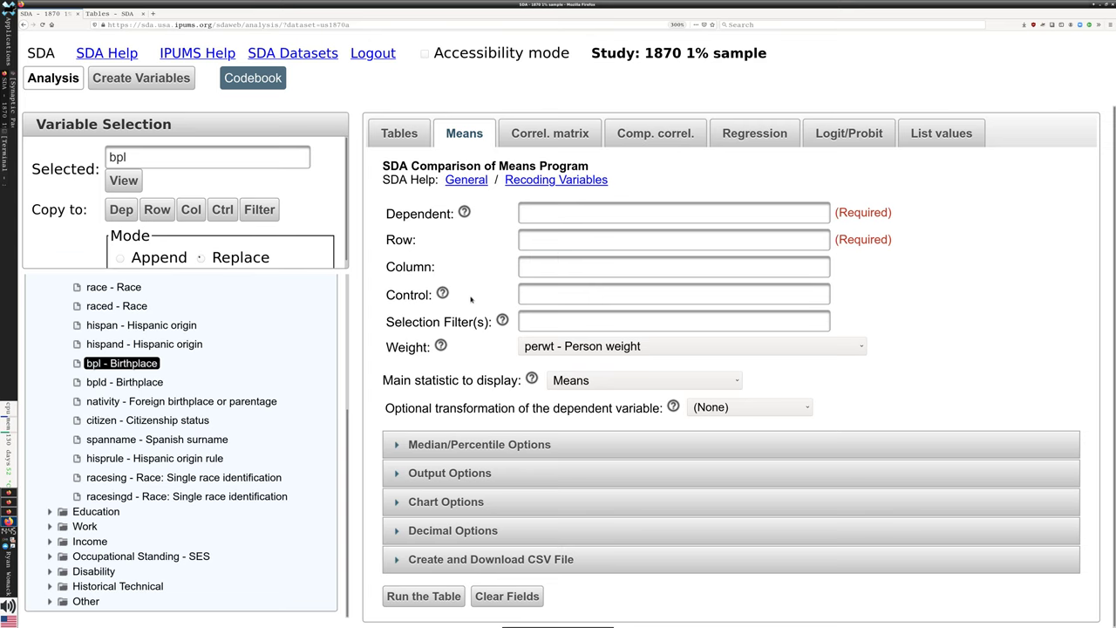
click(465, 212)
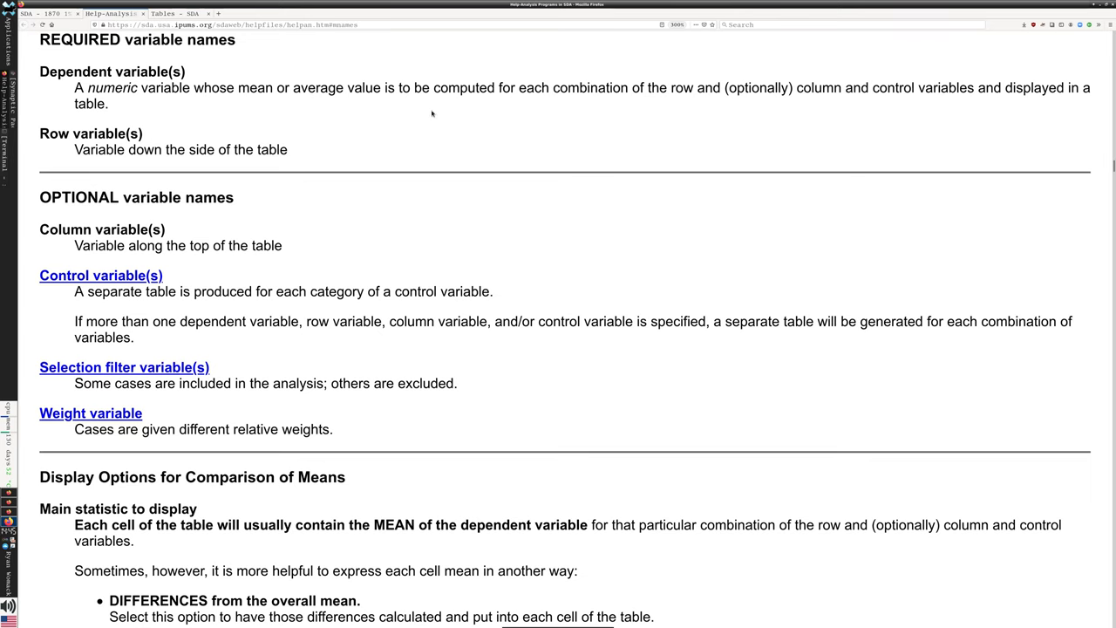
drag(77, 87, 310, 88)
click(248, 96)
drag(95, 90, 796, 106)
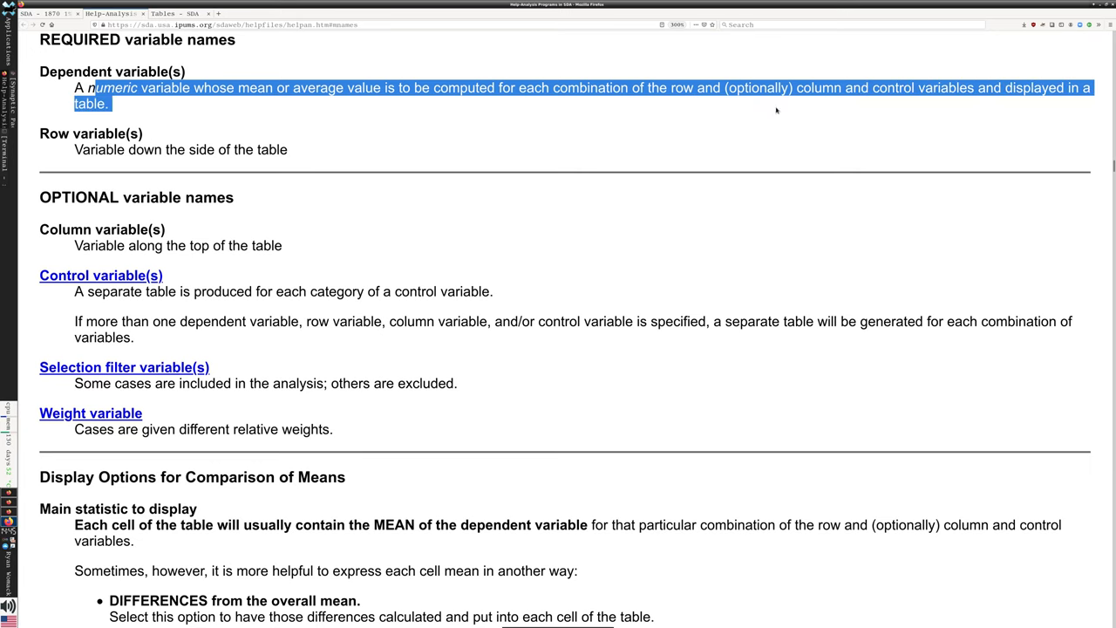
click(143, 13)
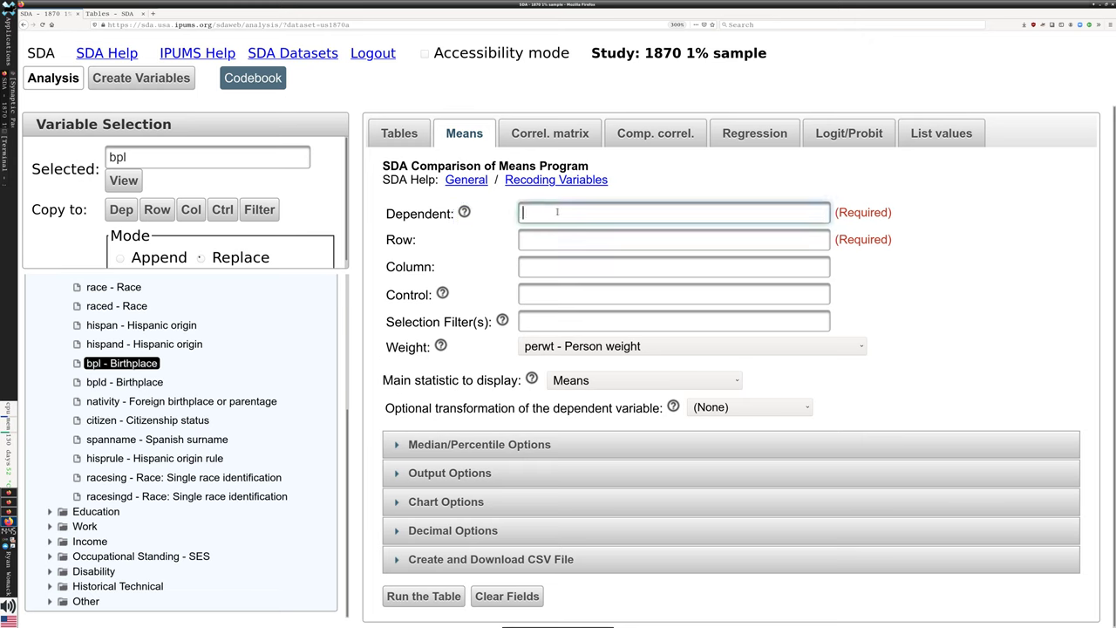
Enter bpl as both row and dependent variable and run the comparison of means.
click(554, 239)
text(bpl)
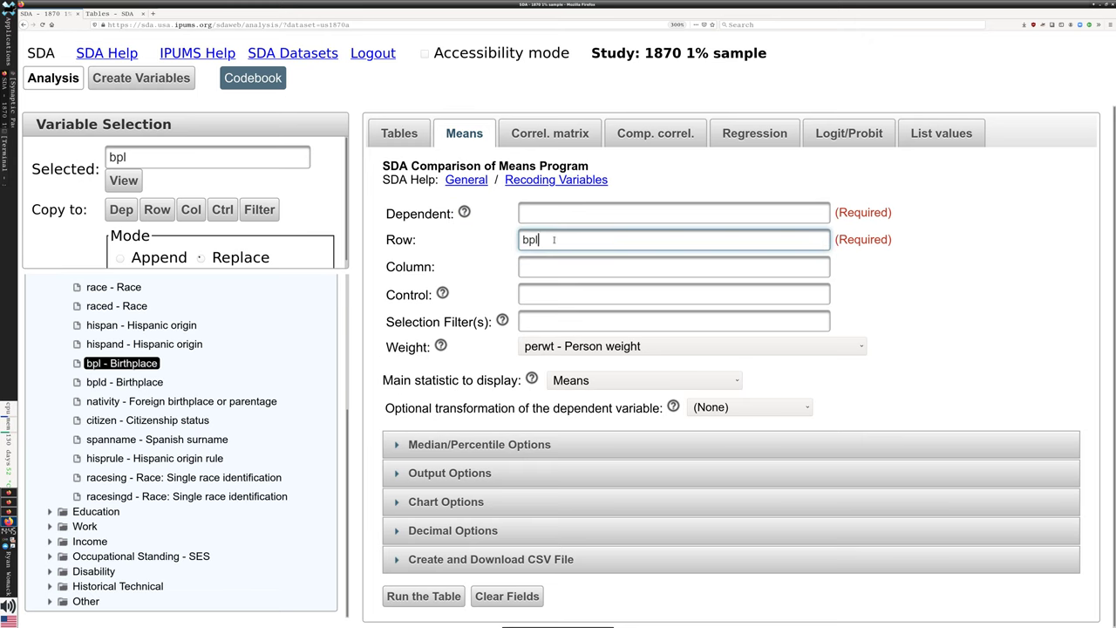
click(536, 212)
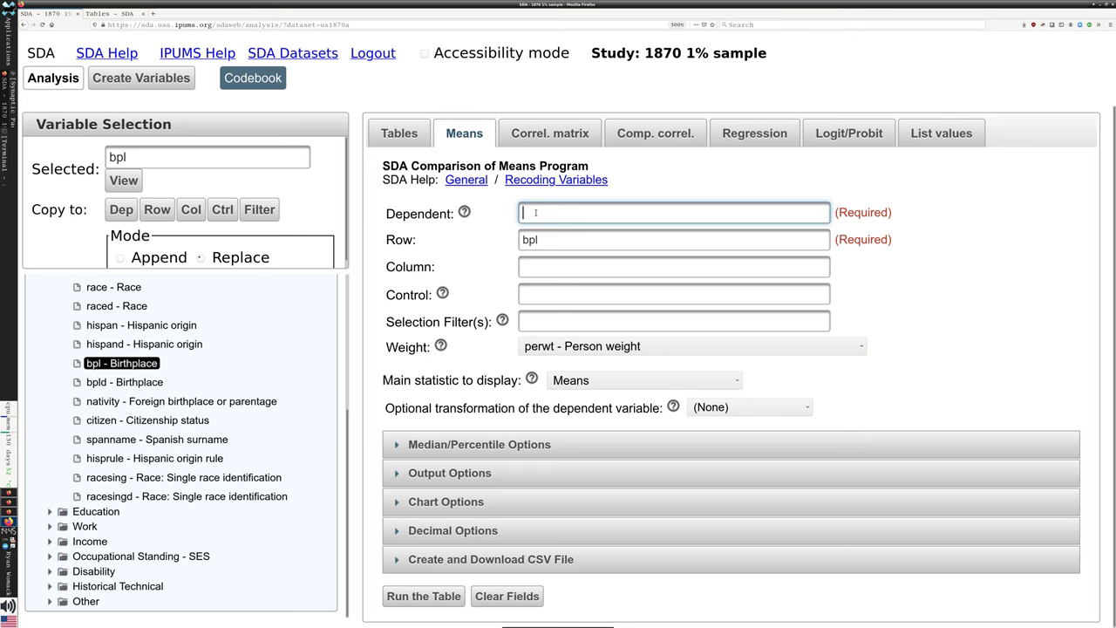
text(bpl)
key(Tab)
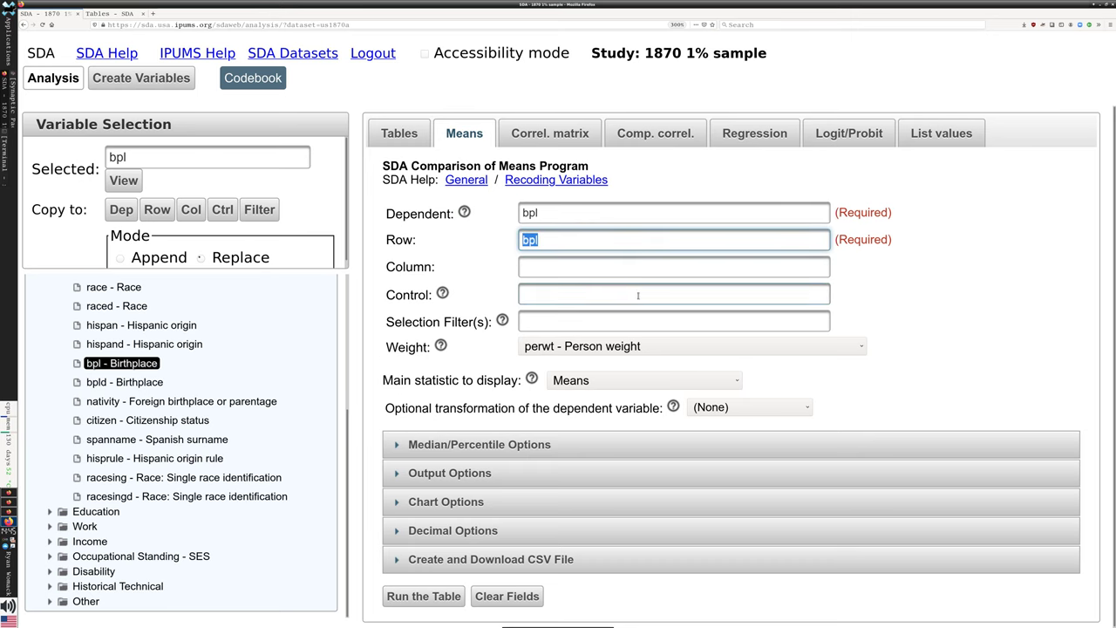
click(424, 595)
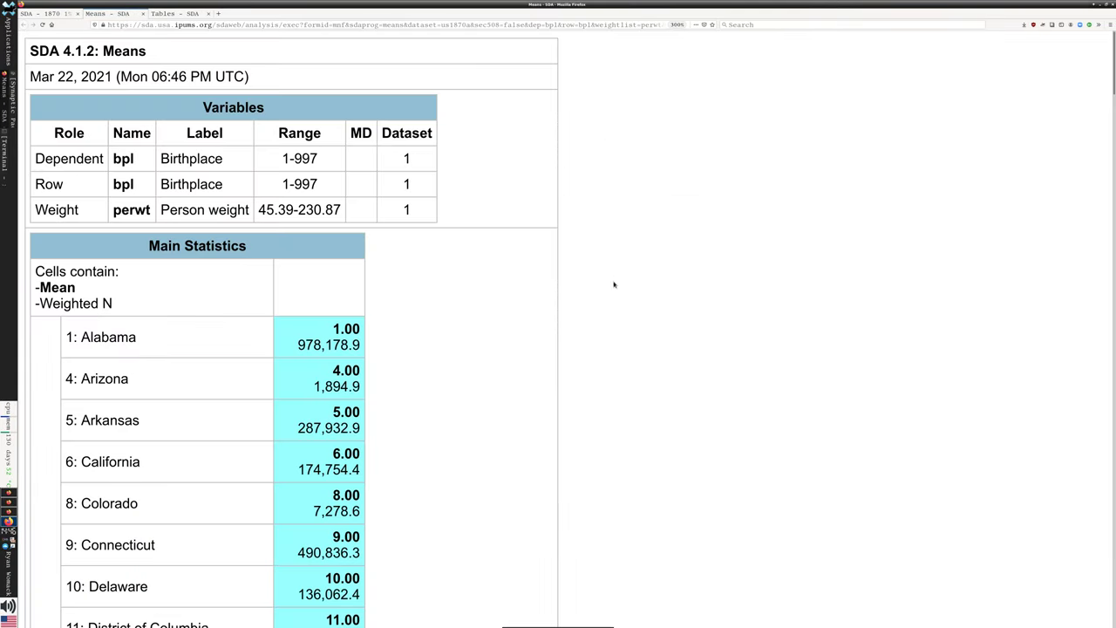
scroll(427, 323, down, 3)
scroll(426, 325, down, 5)
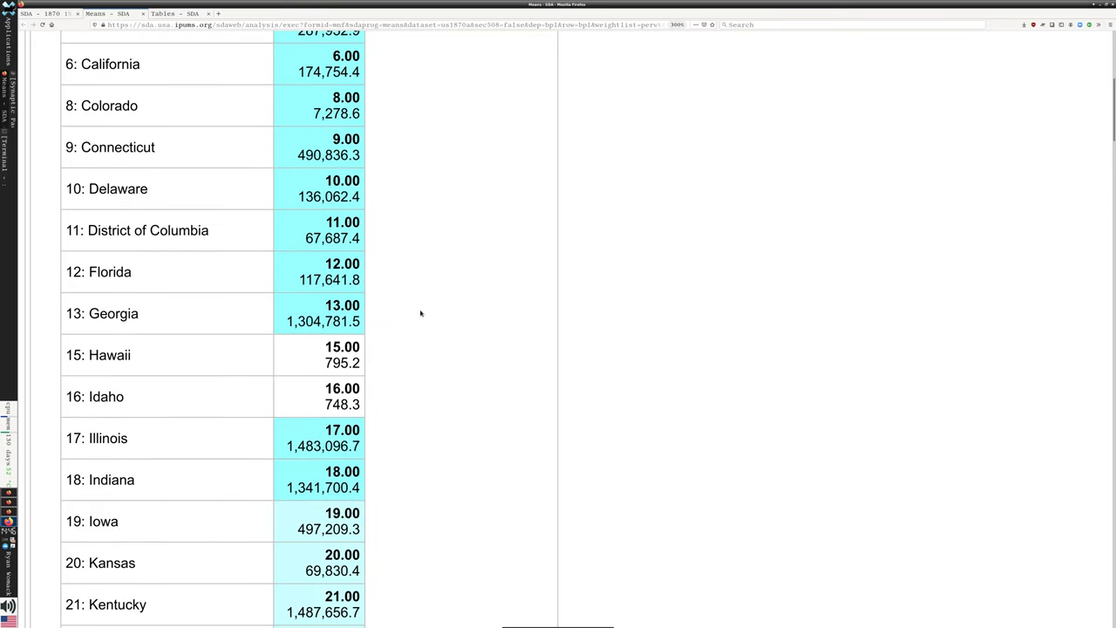
scroll(426, 311, down, 8)
scroll(426, 312, up, 8)
scroll(431, 306, down, 4)
scroll(431, 306, up, 13)
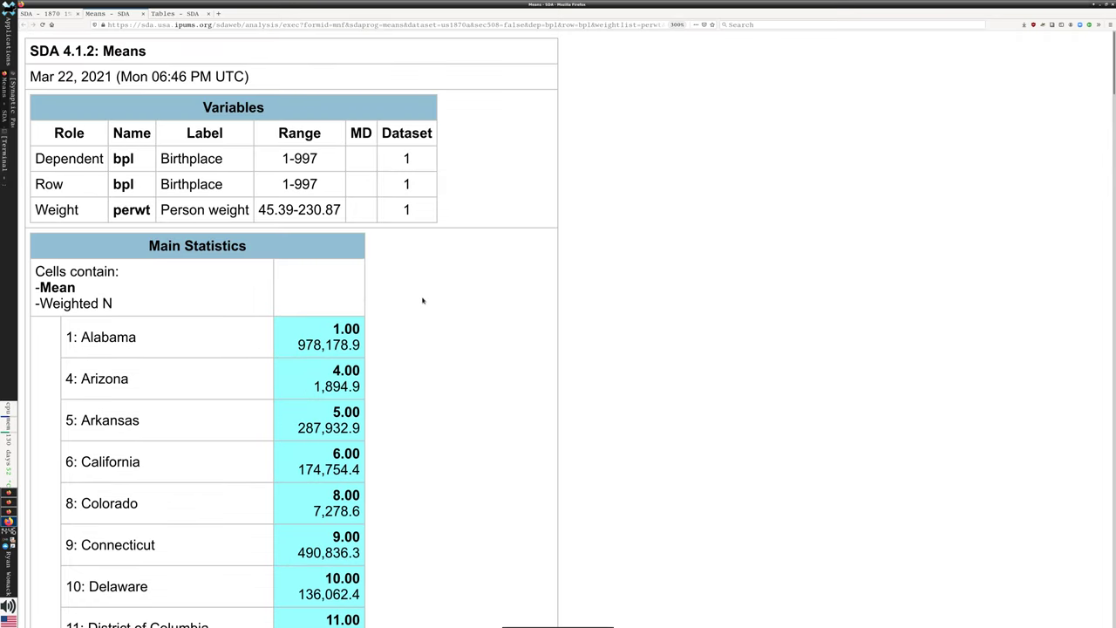
scroll(365, 302, down, 5)
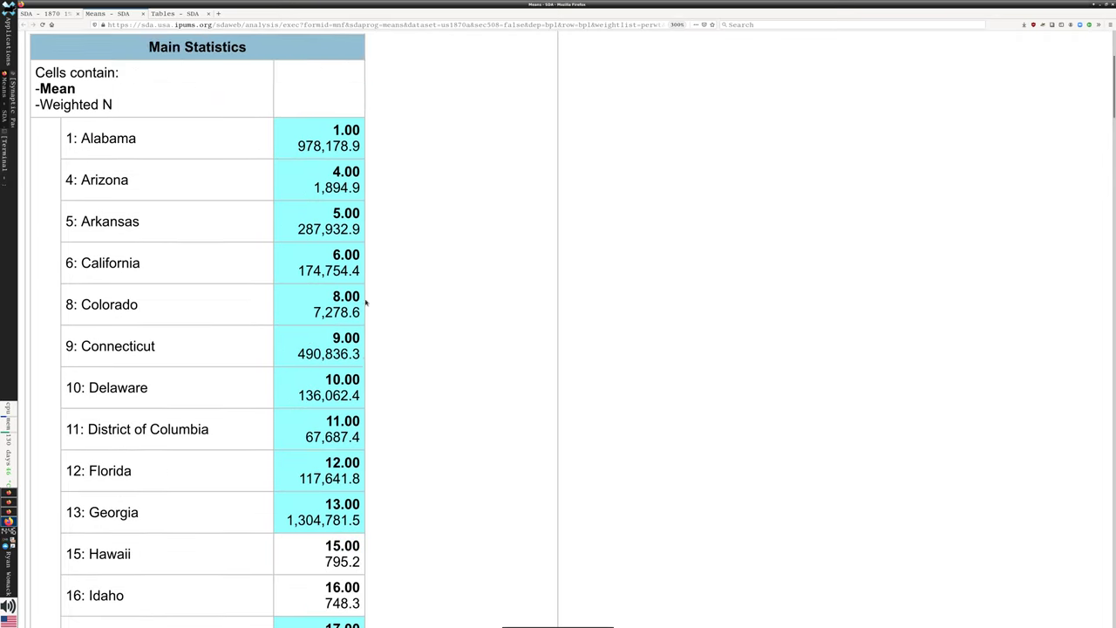
scroll(367, 301, down, 19)
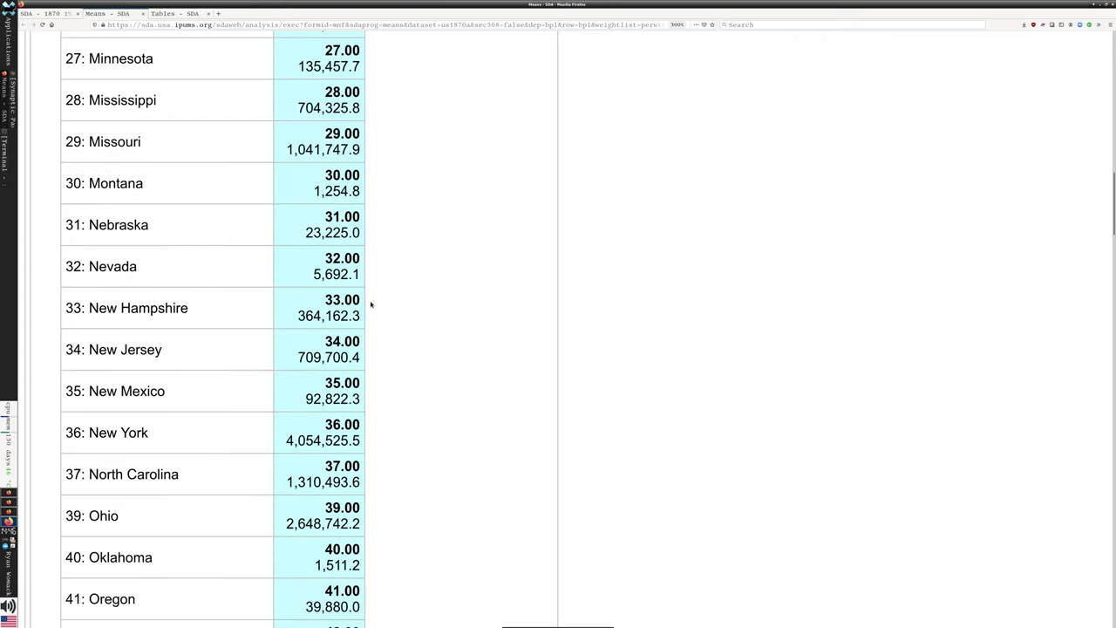
scroll(372, 304, down, 13)
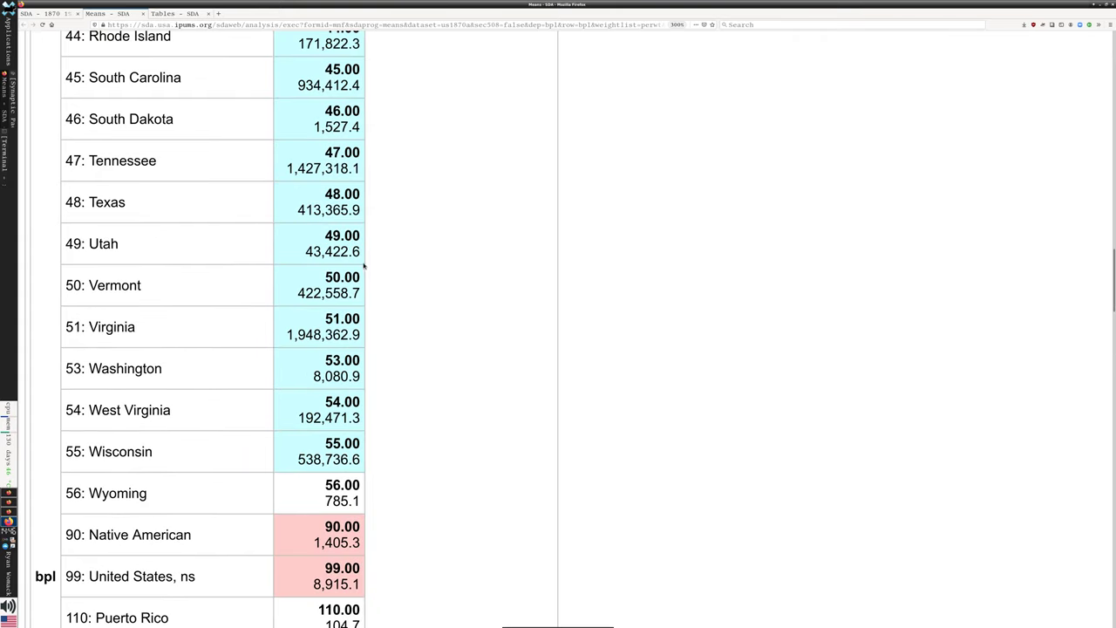
scroll(381, 263, down, 1)
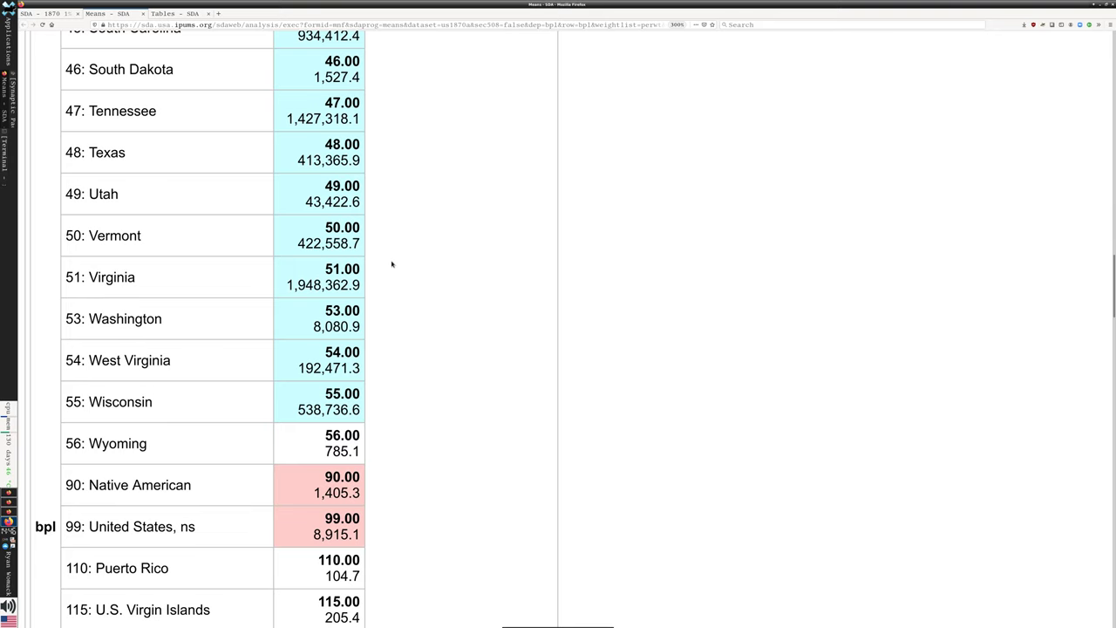
scroll(392, 265, down, 3)
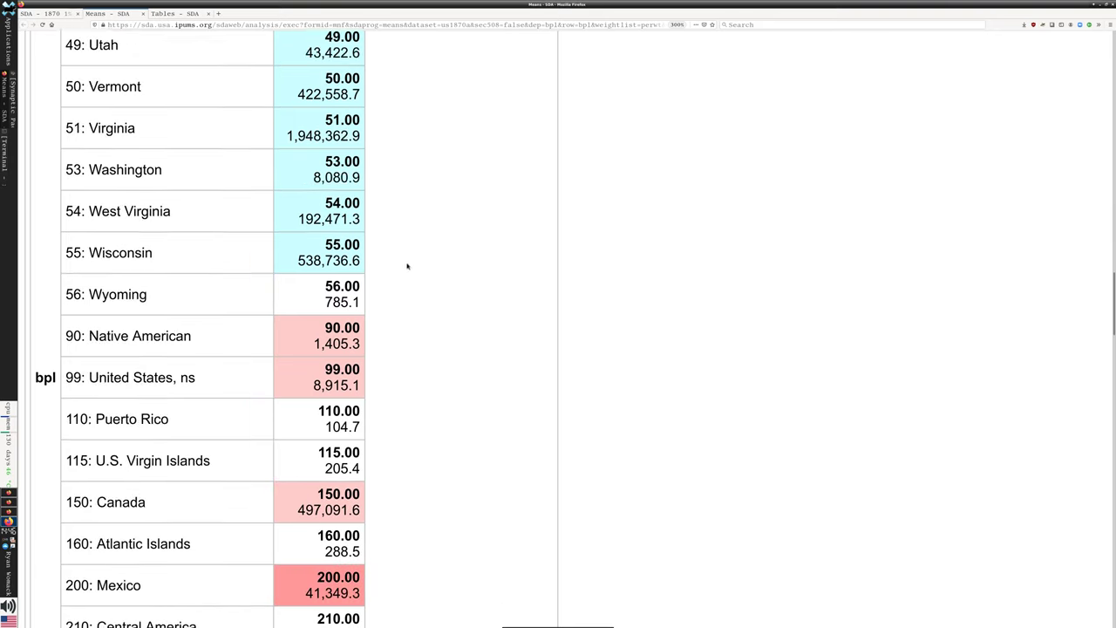
scroll(406, 265, down, 3)
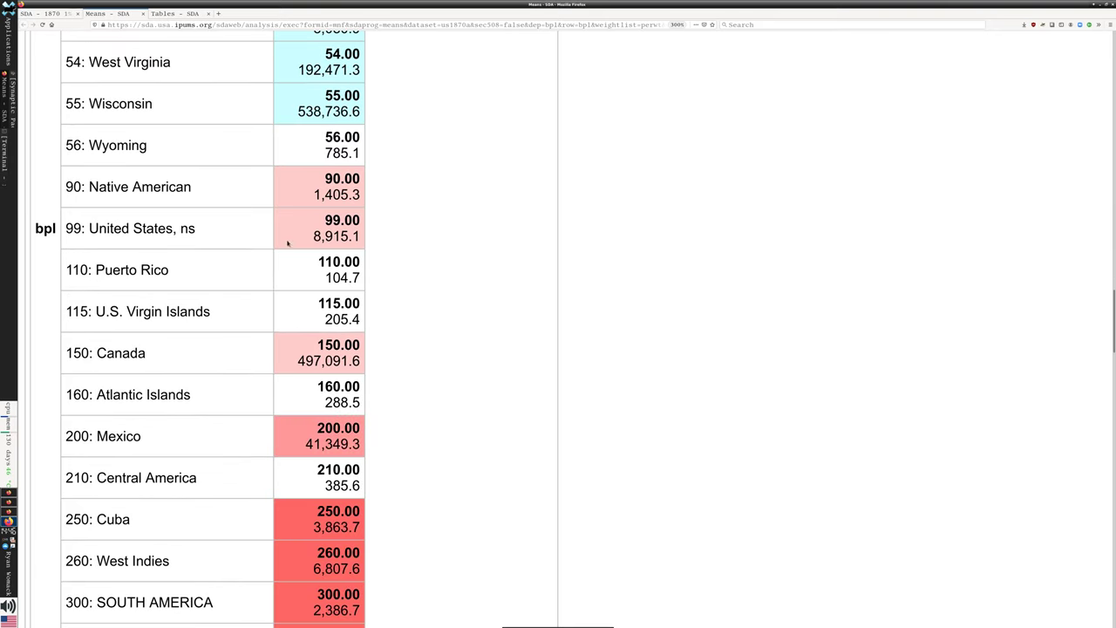
scroll(297, 253, down, 3)
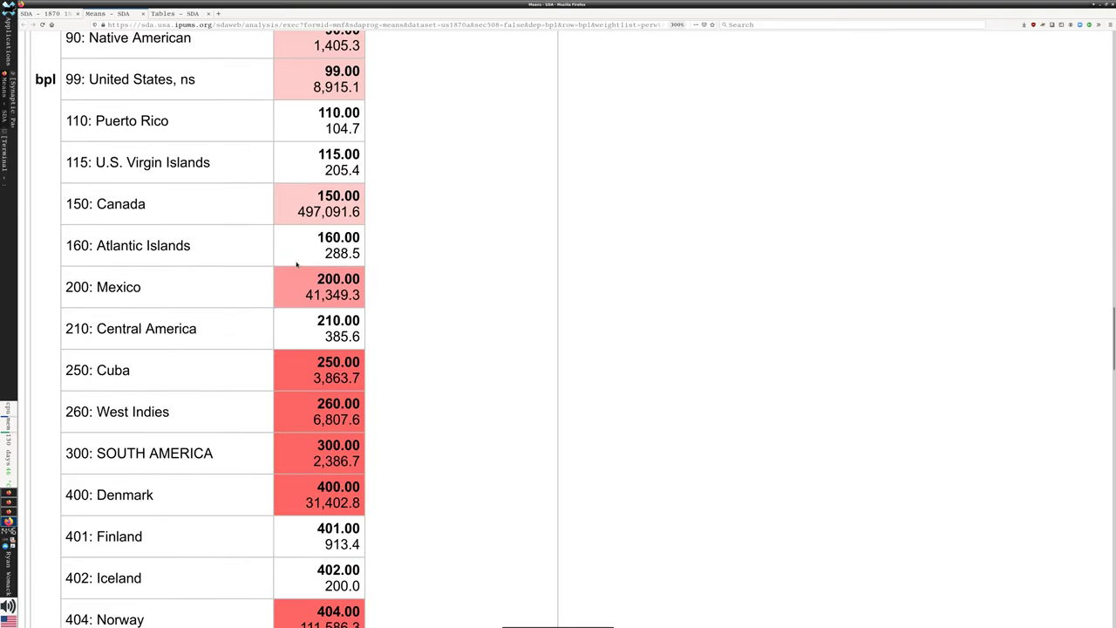
scroll(297, 265, down, 4)
scroll(297, 264, down, 6)
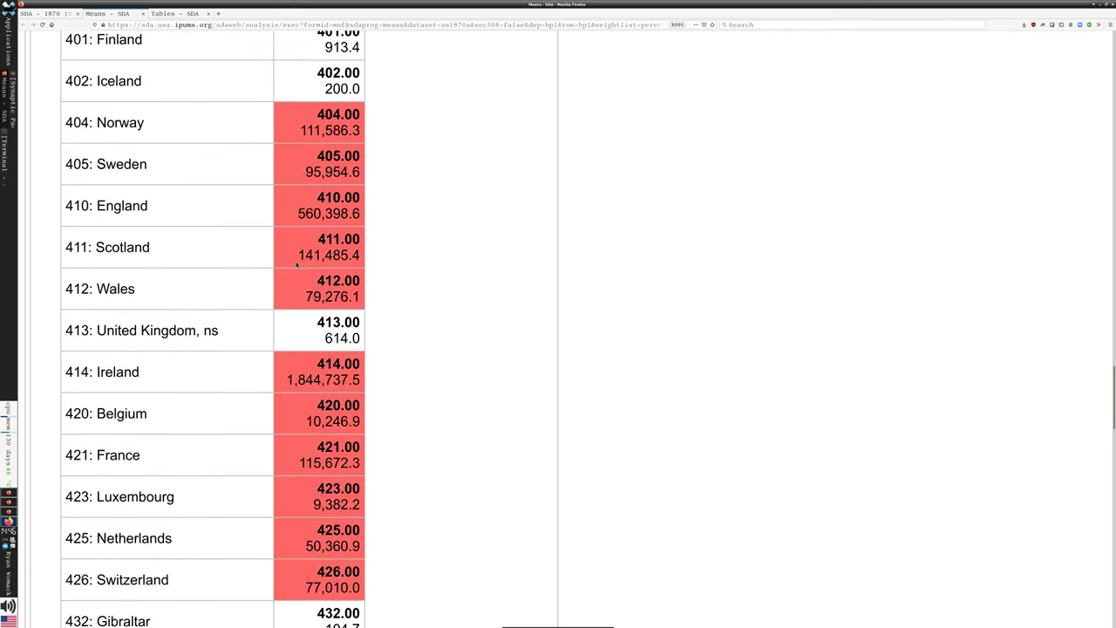
scroll(297, 264, down, 4)
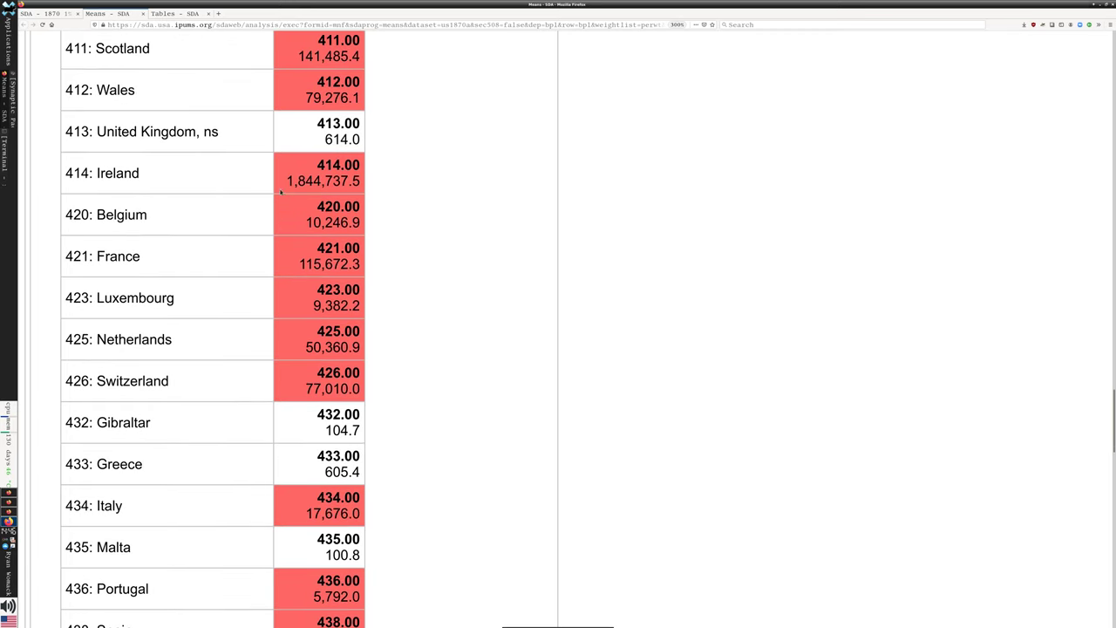
drag(282, 187, 379, 191)
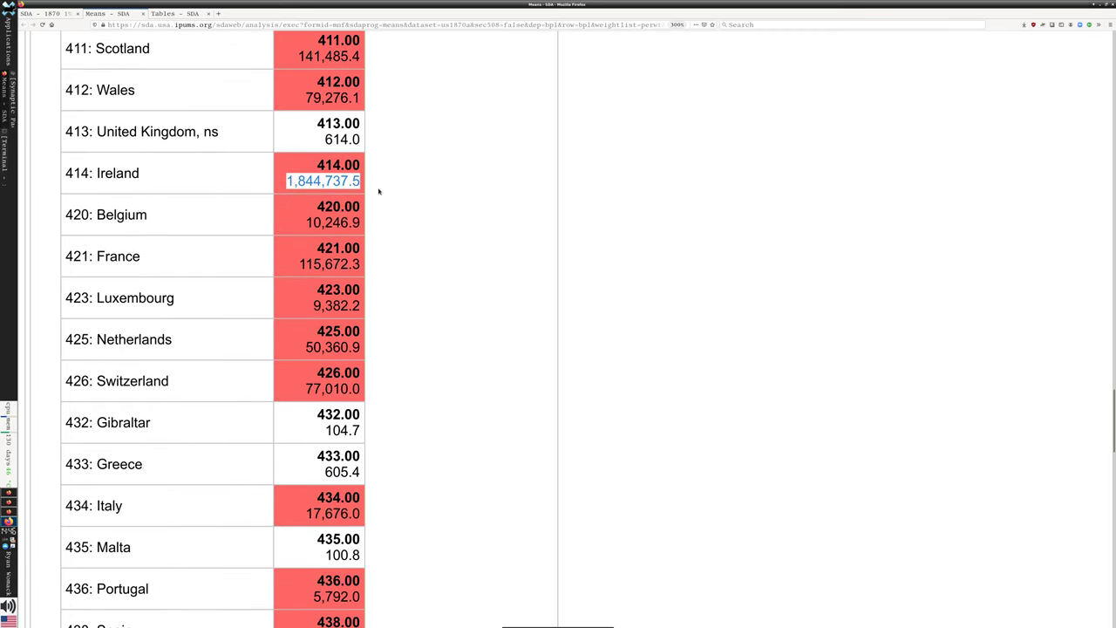
click(308, 197)
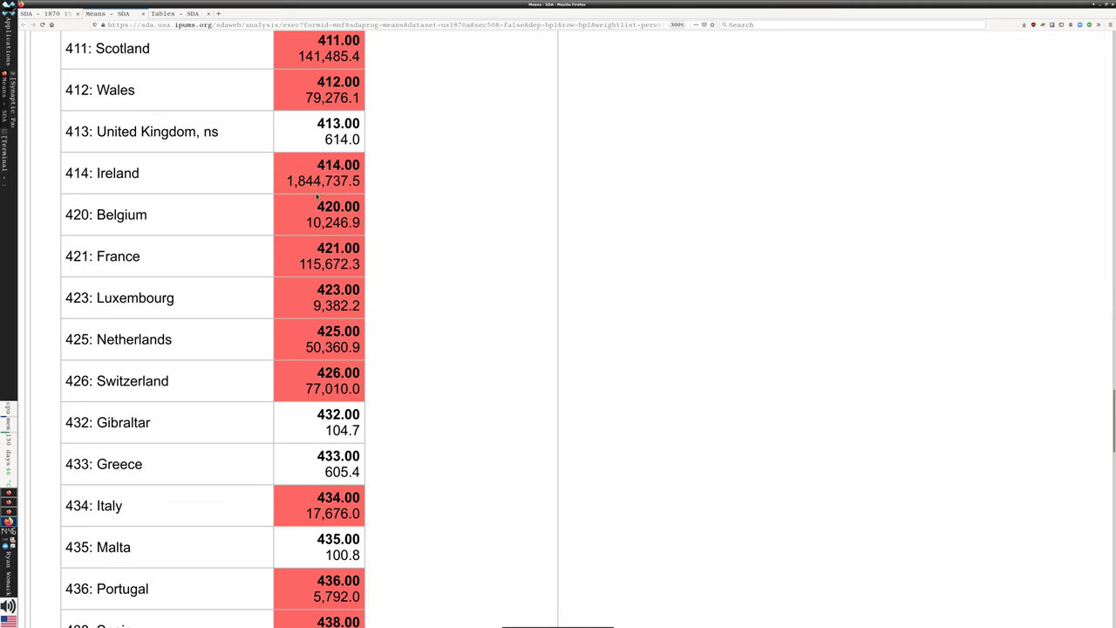
drag(288, 181, 389, 182)
scroll(391, 183, up, 3)
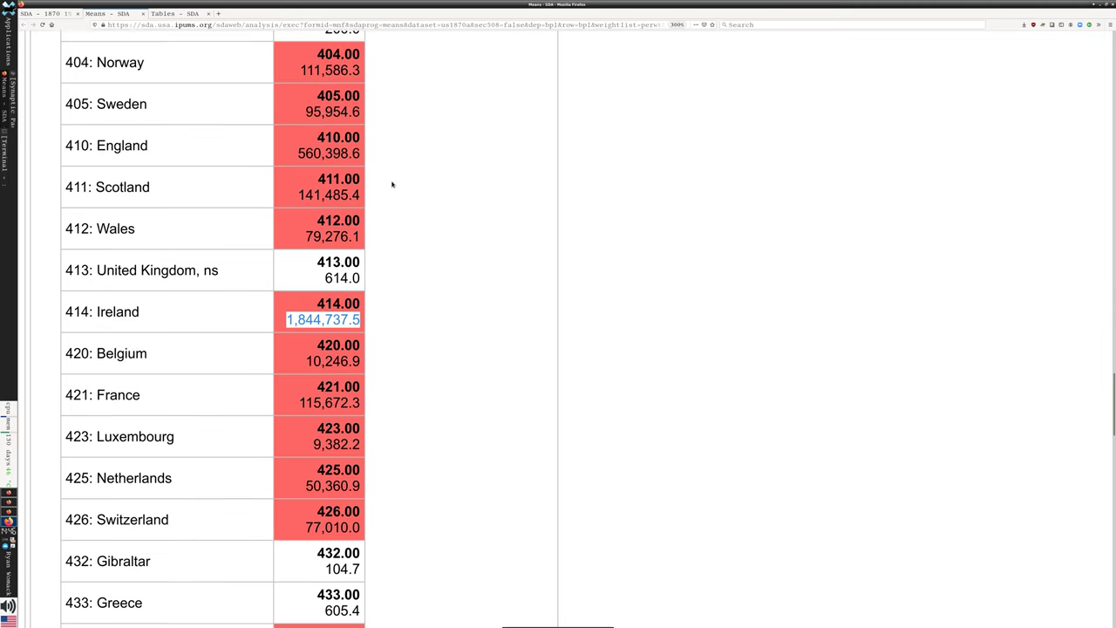
scroll(393, 184, up, 5)
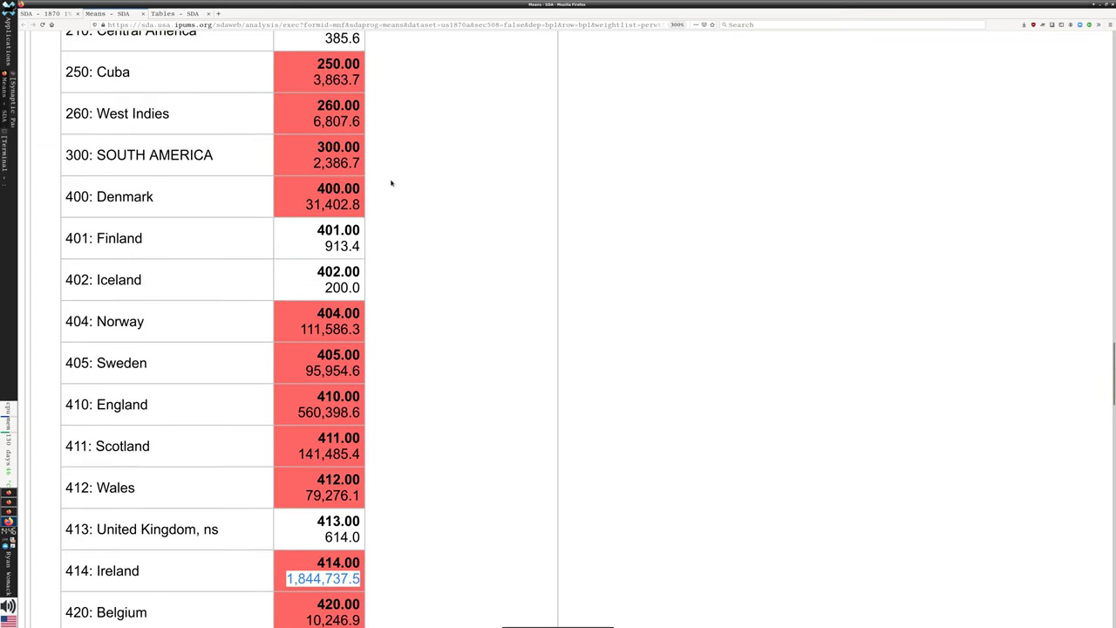
scroll(384, 186, down, 6)
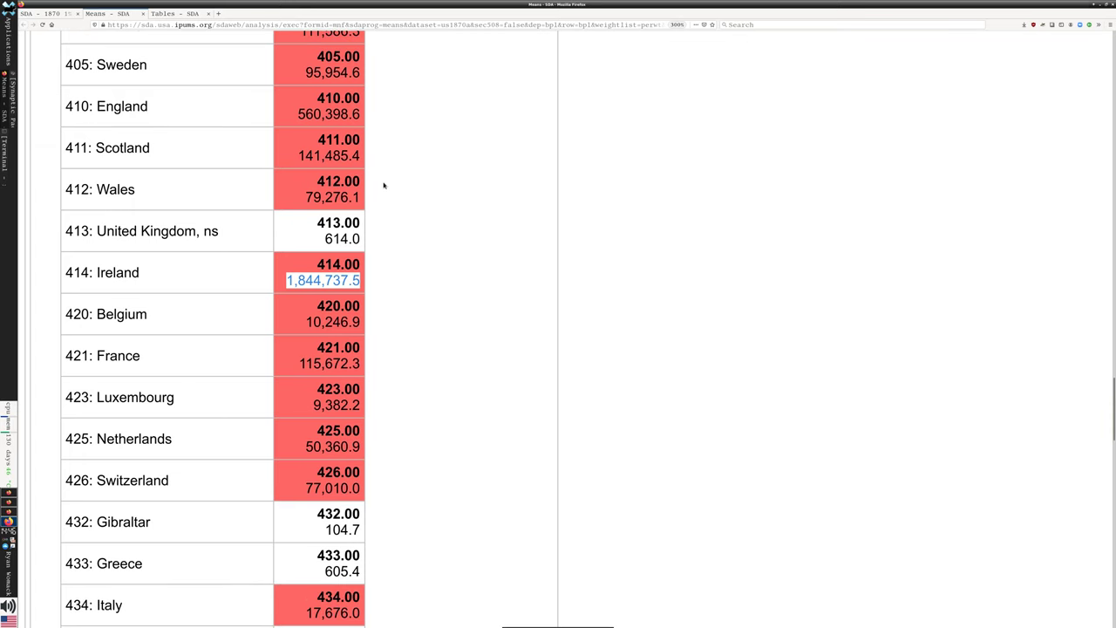
drag(287, 120, 365, 114)
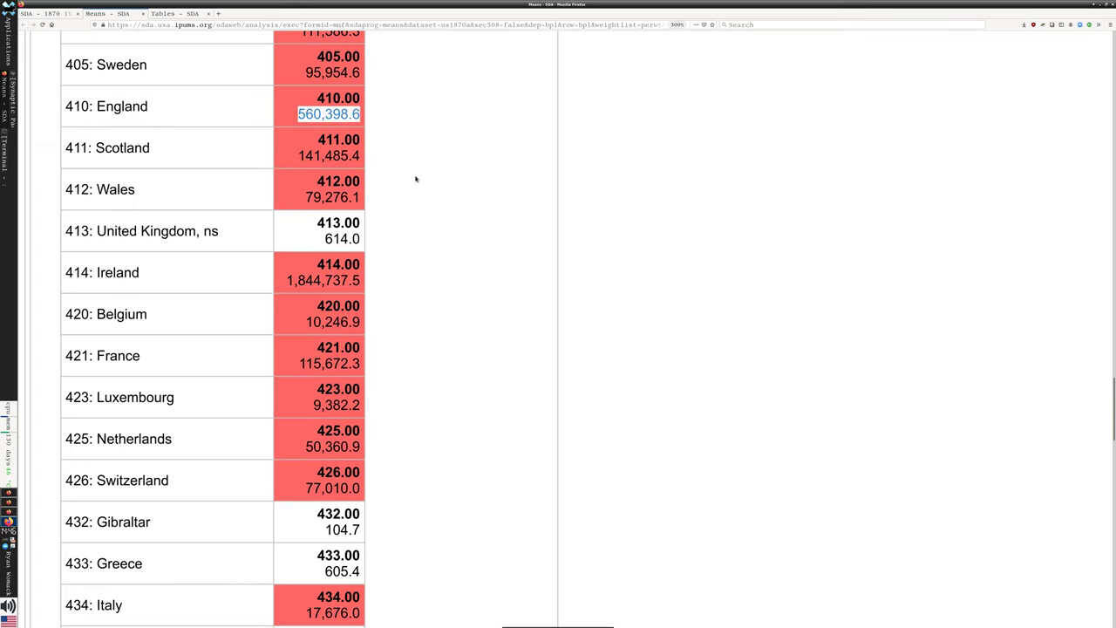
scroll(416, 179, down, 10)
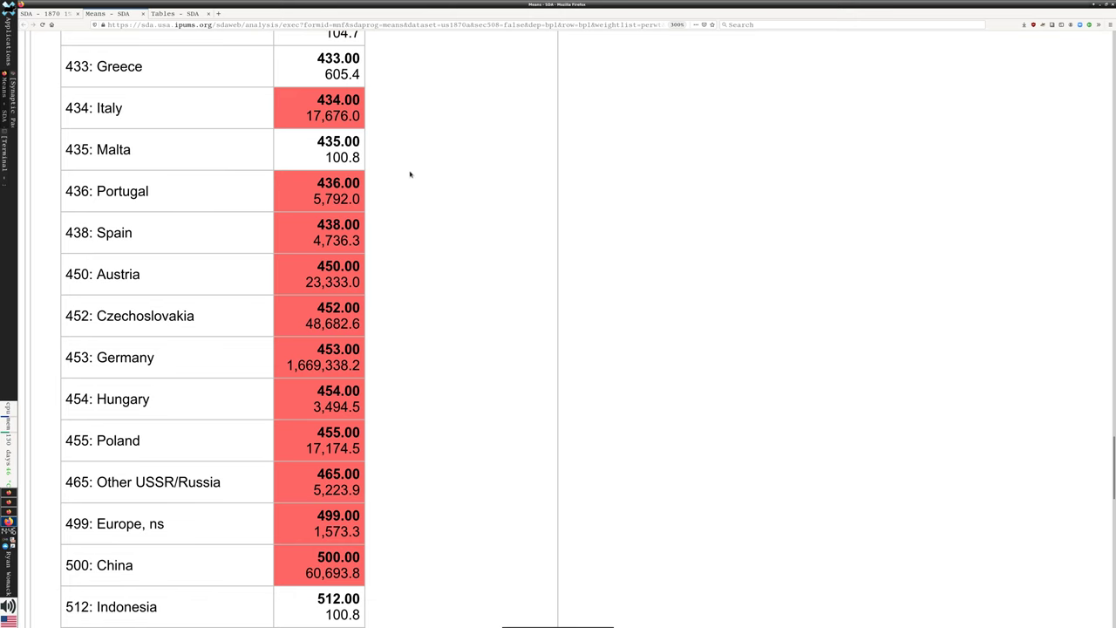
drag(305, 113, 361, 114)
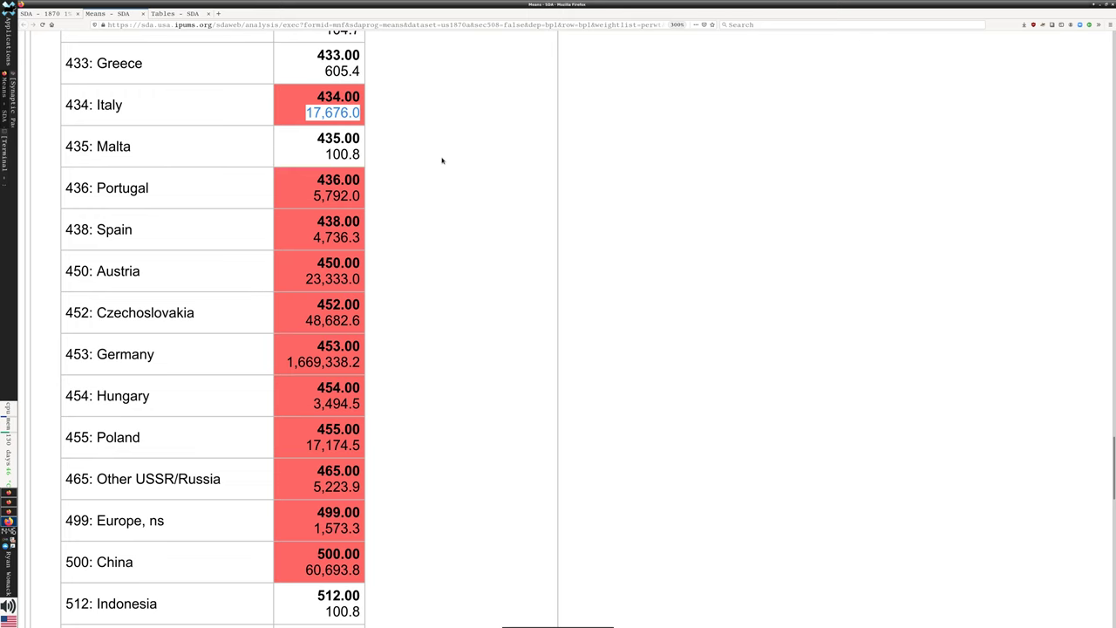
click(420, 199)
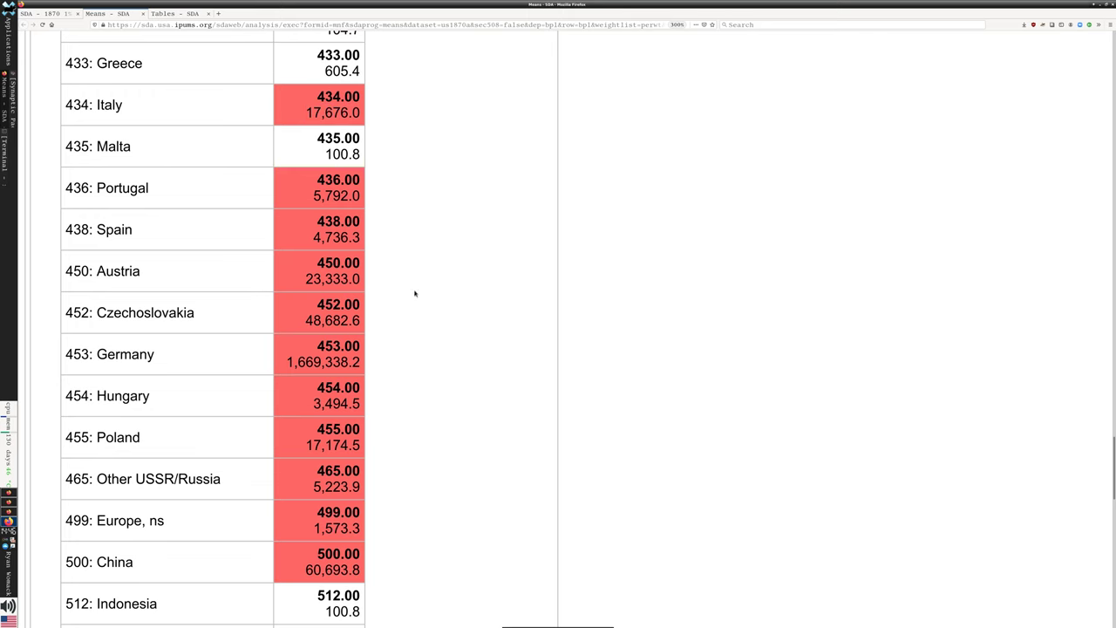
drag(285, 362, 366, 366)
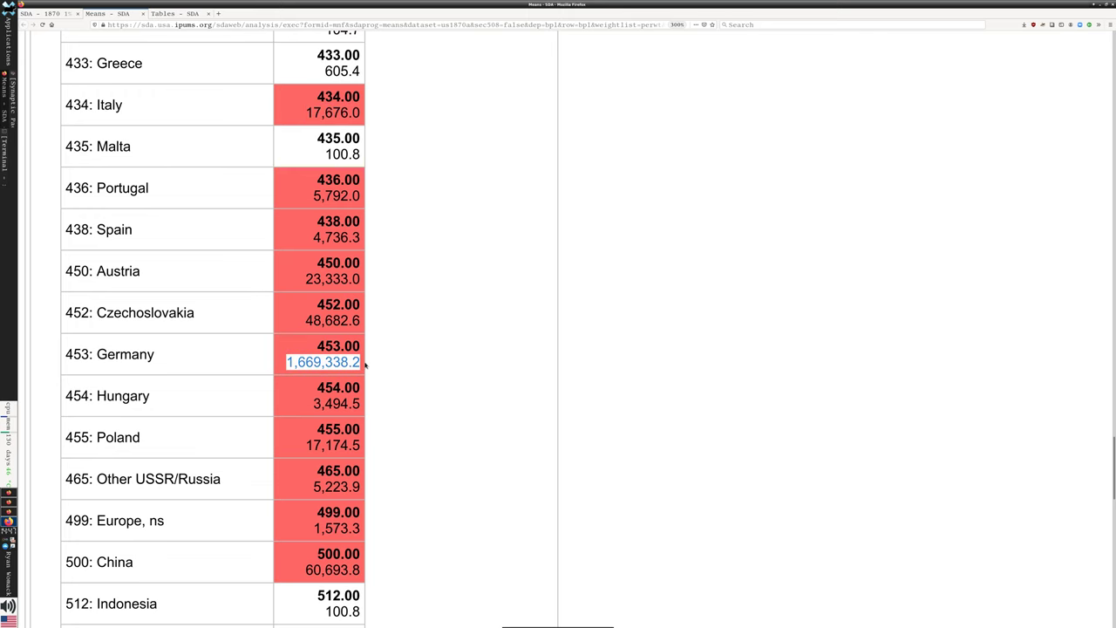
scroll(310, 366, up, 6)
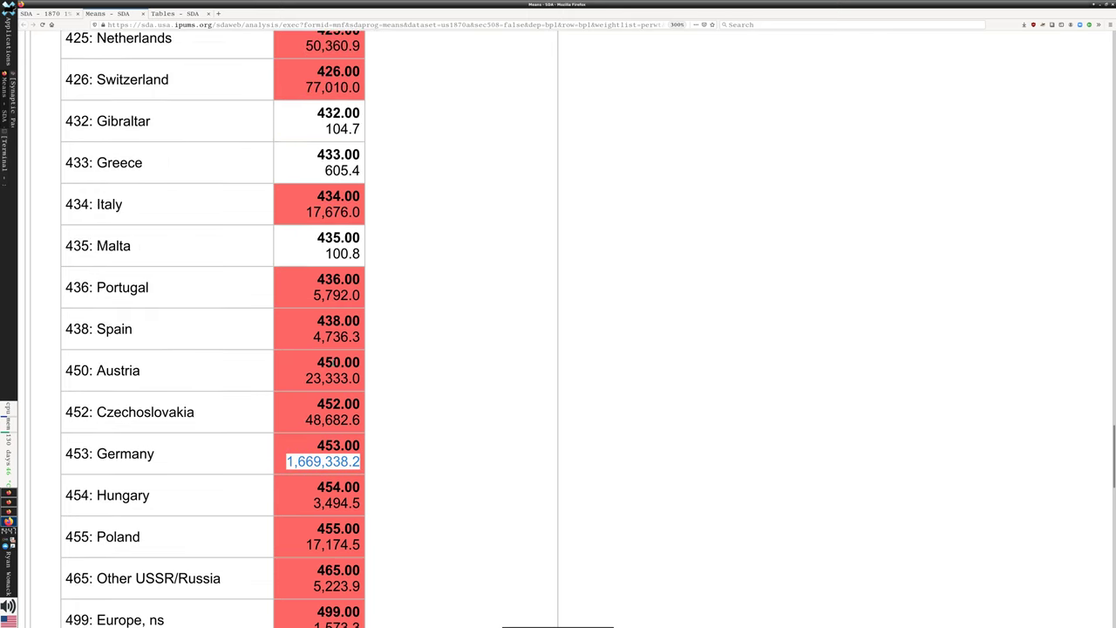
scroll(336, 343, up, 15)
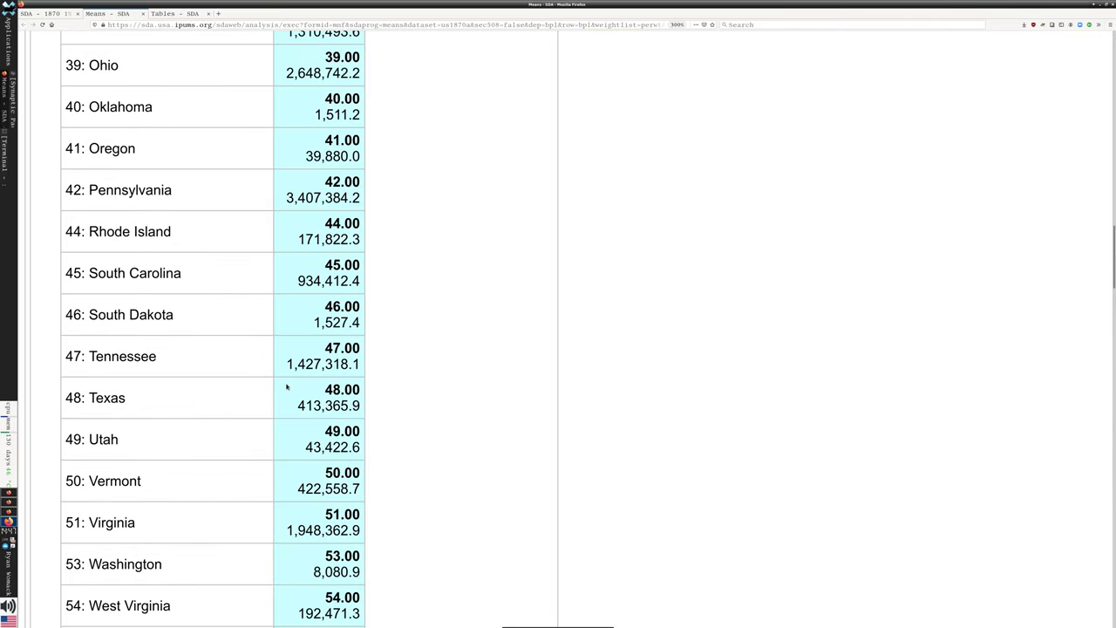
Check the weighted counts for Texas (413,365.9), Tennessee (1,427,318.1) and Oregon.
scroll(309, 281, up, 1)
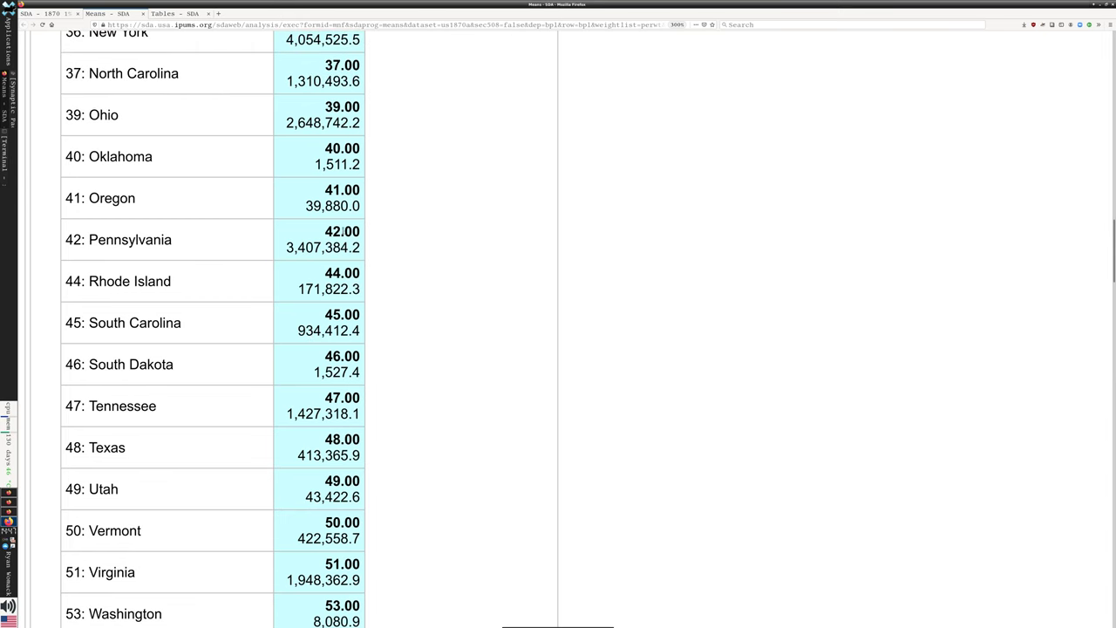
scroll(401, 240, up, 4)
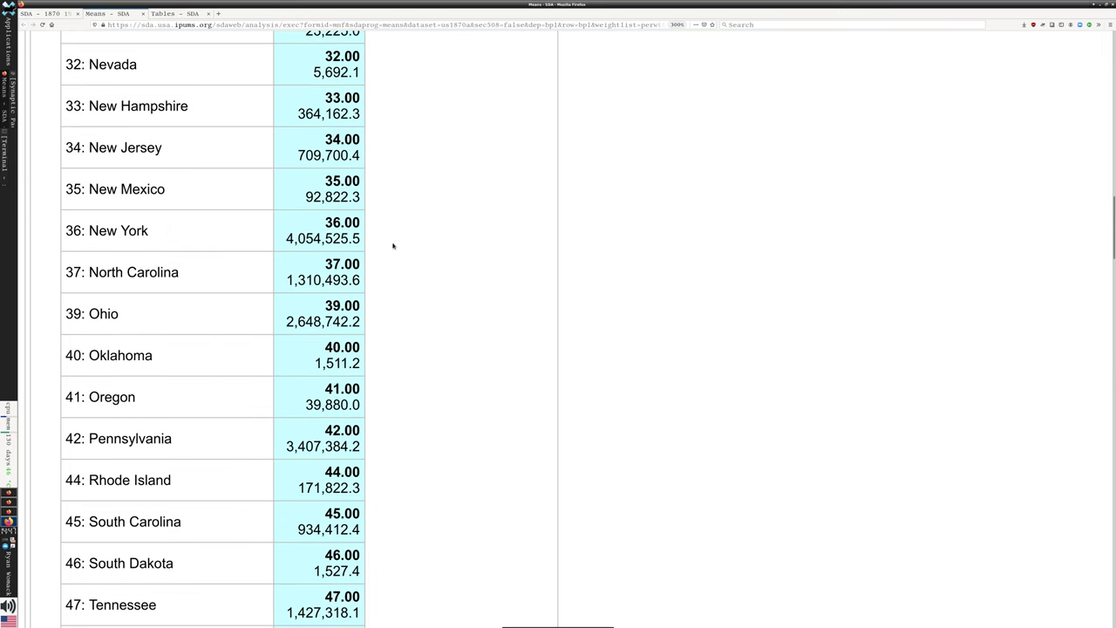
scroll(389, 244, down, 6)
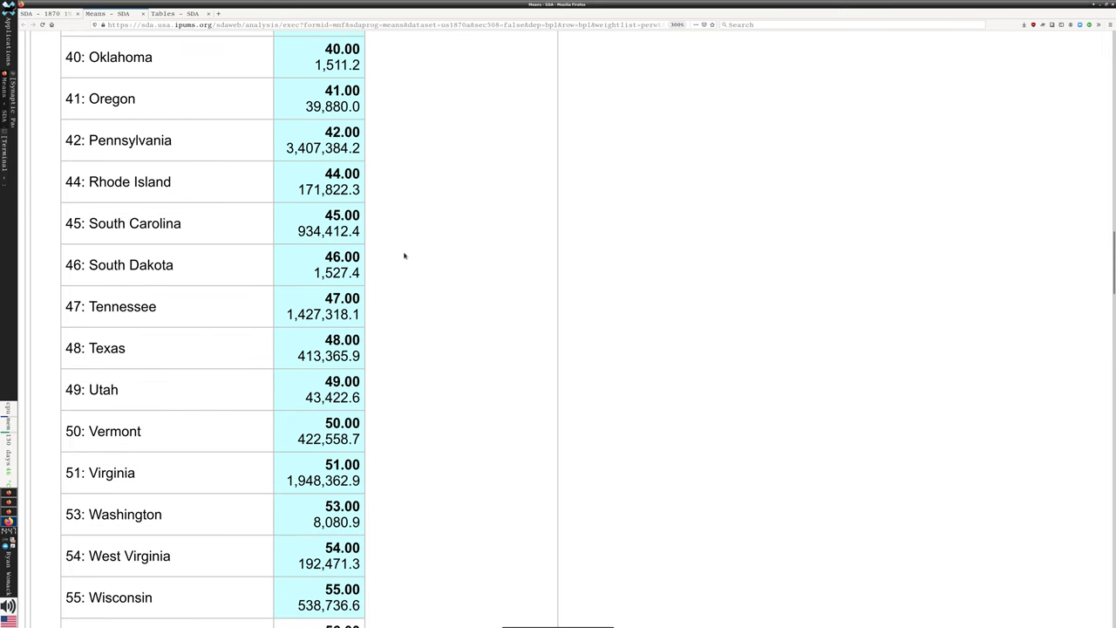
drag(298, 355, 367, 355)
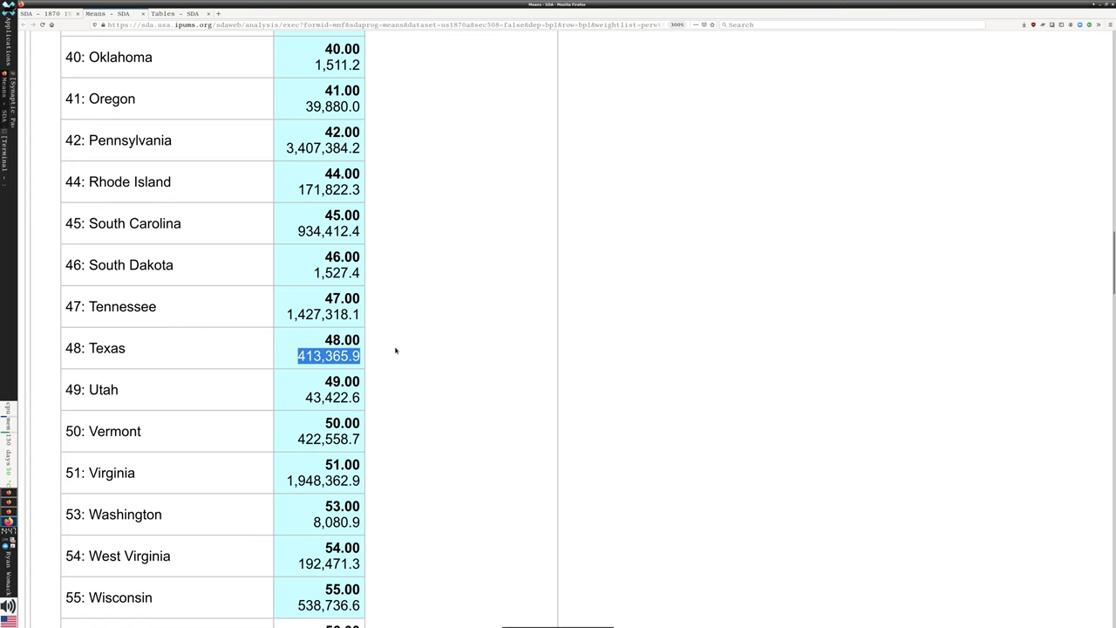
drag(298, 355, 349, 356)
drag(286, 315, 361, 315)
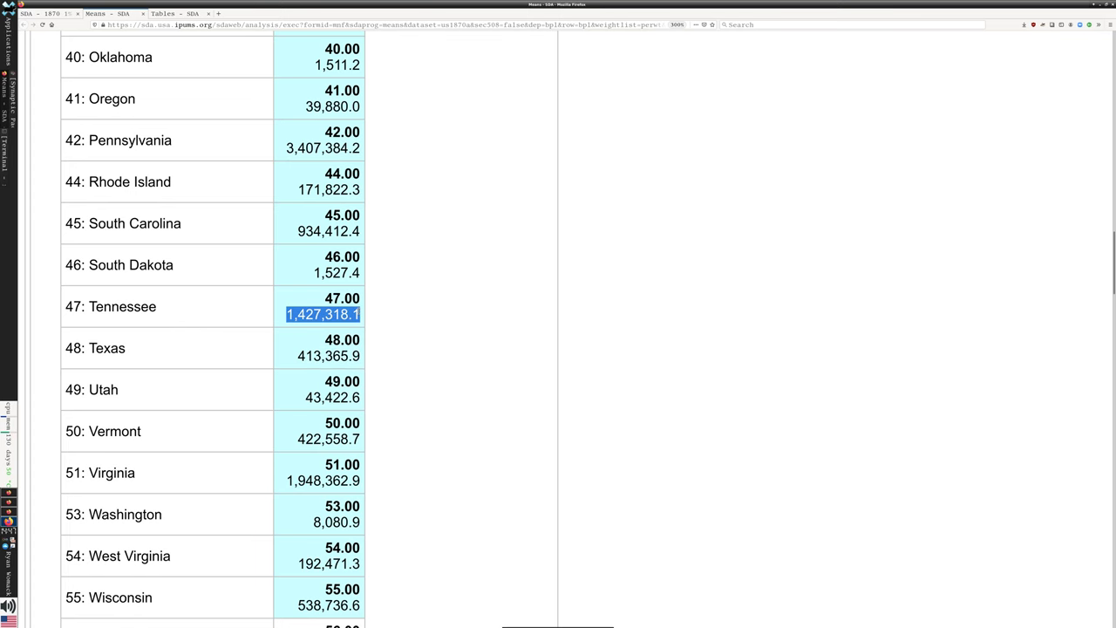
click(287, 314)
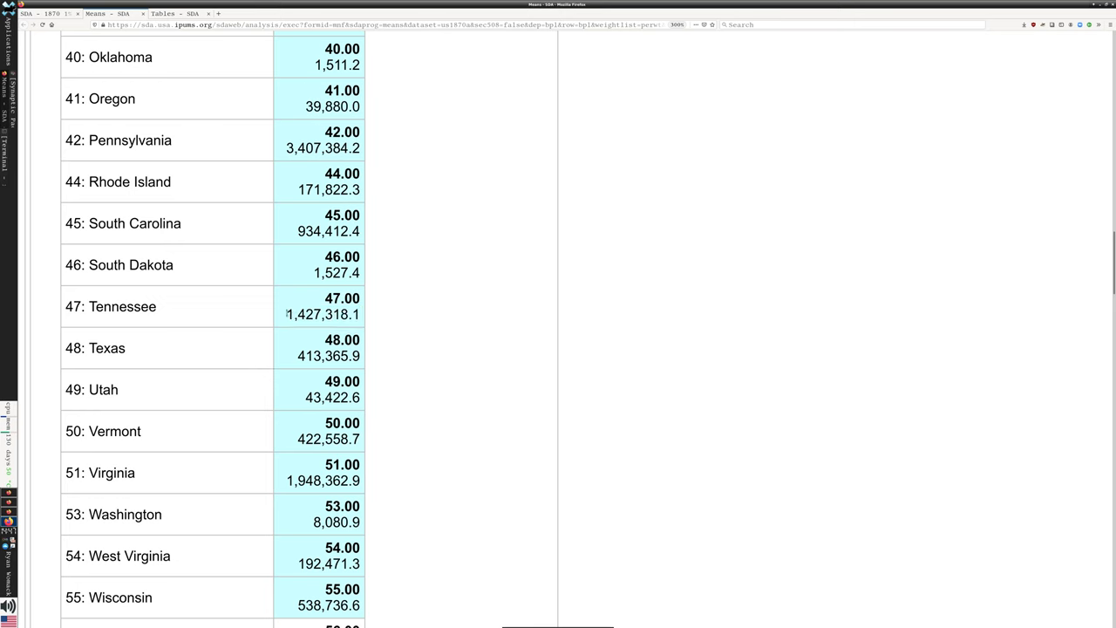
scroll(292, 316, up, 3)
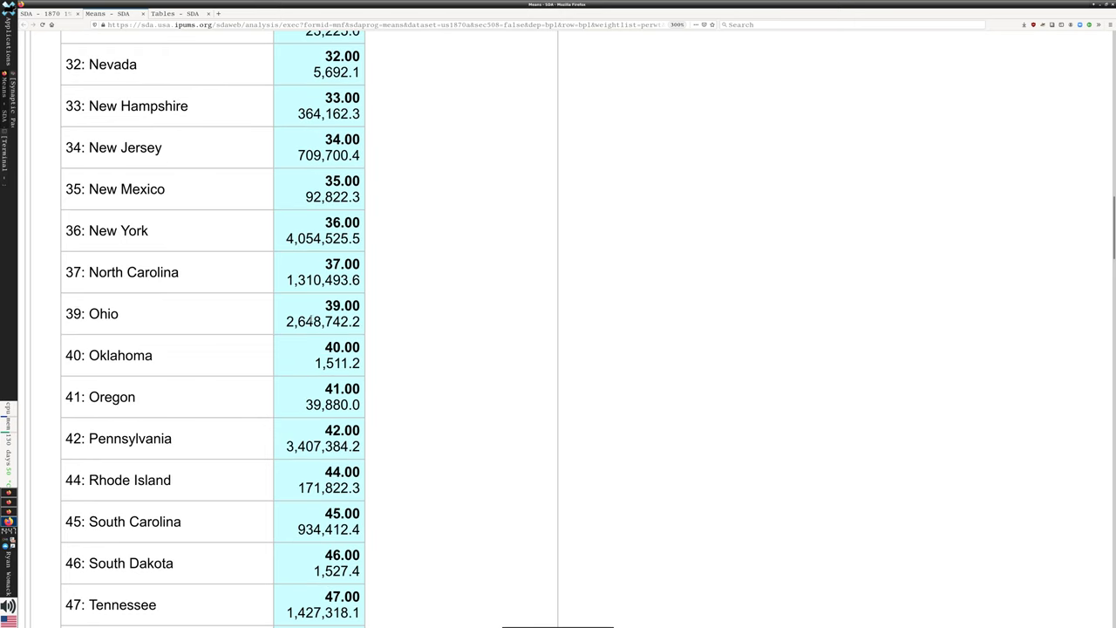
scroll(307, 389, up, 1)
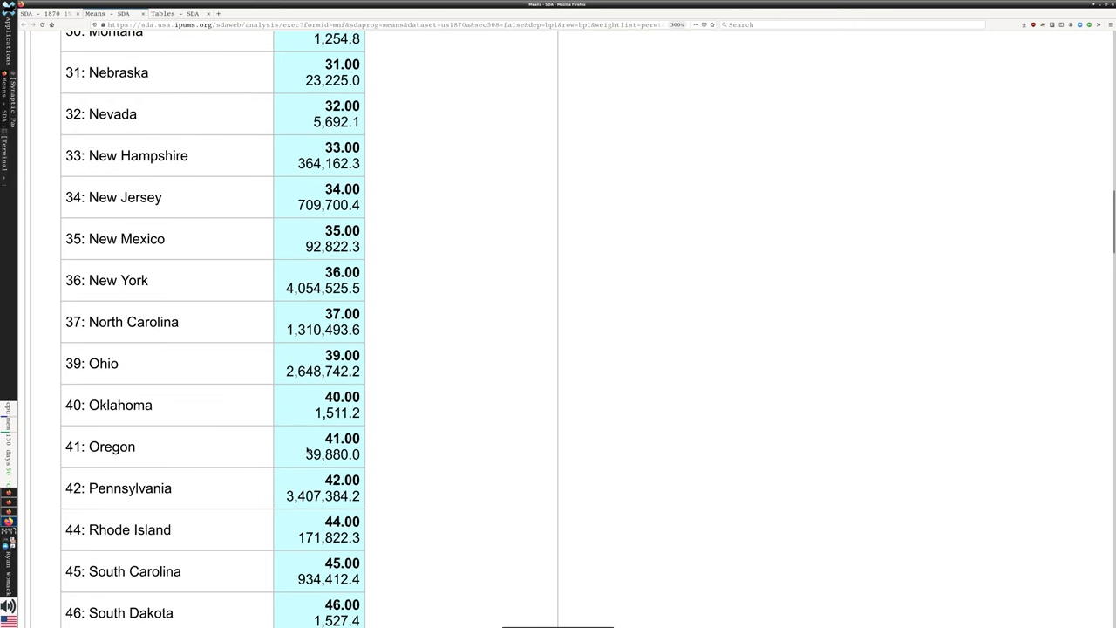
double_click(352, 439)
click(327, 422)
Check the weighted counts for Nevada (5,692.1) and Montana (1,254.8).
scroll(326, 421, up, 3)
scroll(327, 421, up, 2)
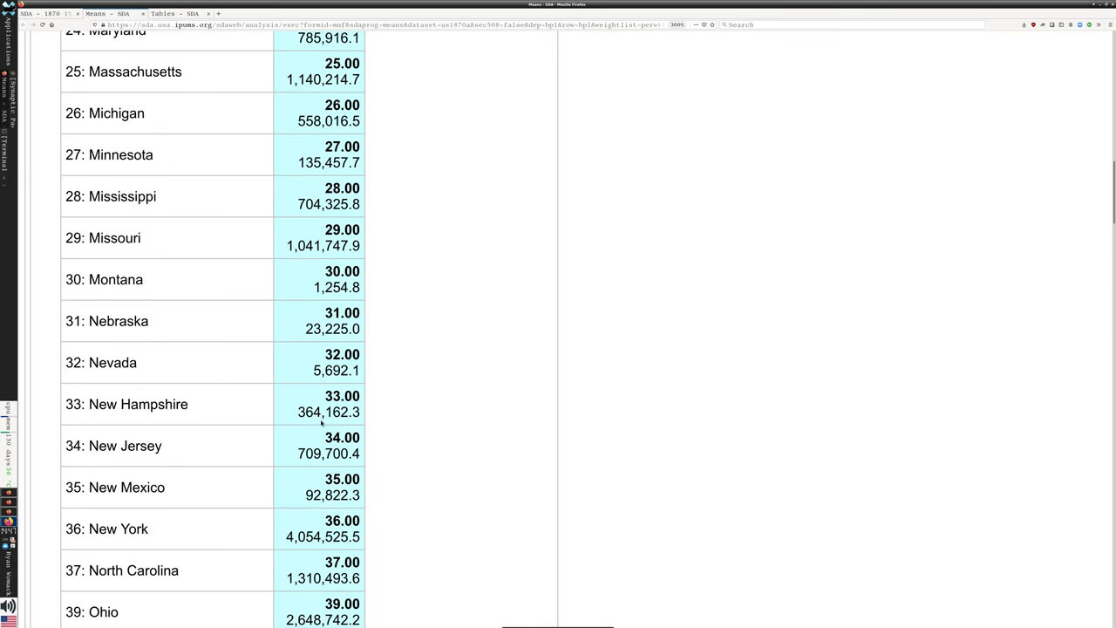
scroll(322, 422, up, 1)
scroll(302, 438, up, 1)
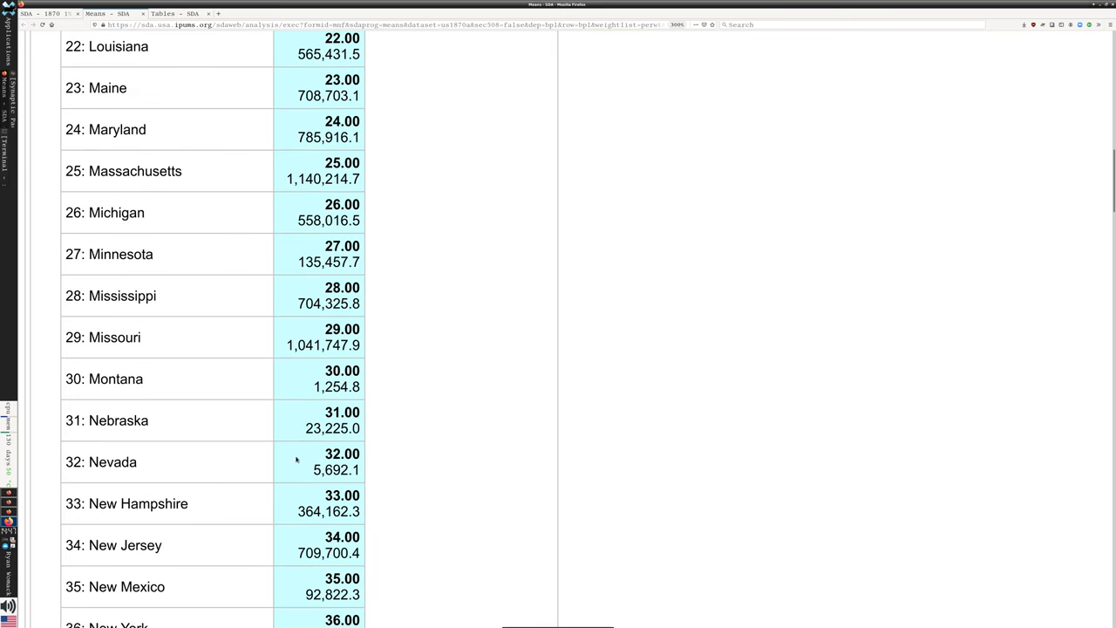
drag(306, 476, 370, 471)
click(338, 471)
click(370, 471)
drag(322, 393, 361, 389)
click(356, 394)
Scroll back up toward the top of the birthplace means results.
scroll(209, 338, up, 3)
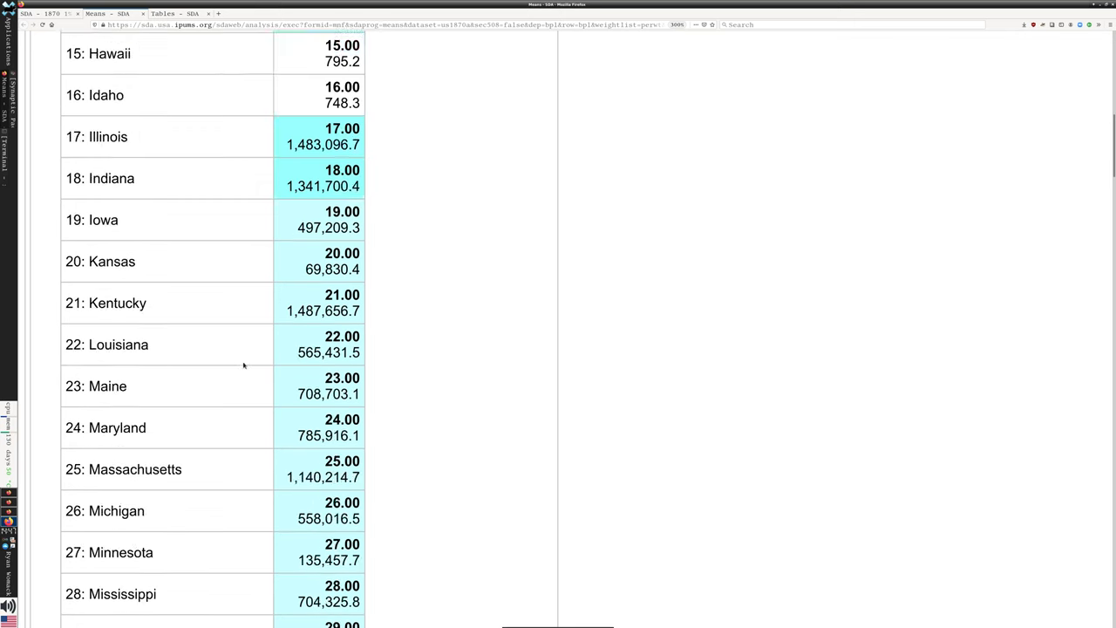
scroll(239, 365, up, 2)
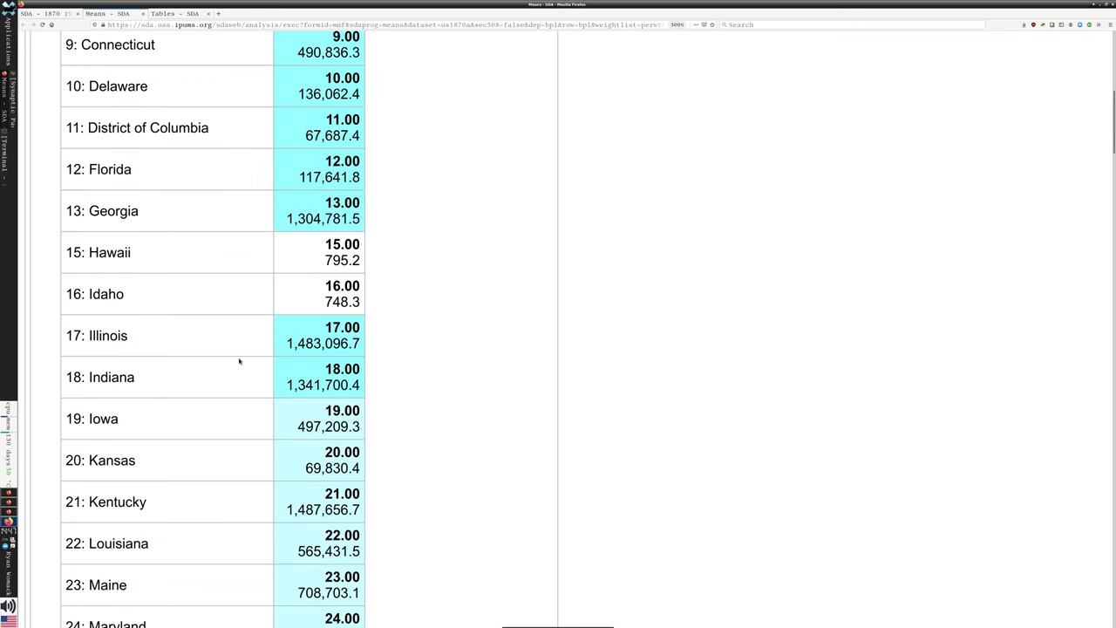
scroll(245, 353, up, 1)
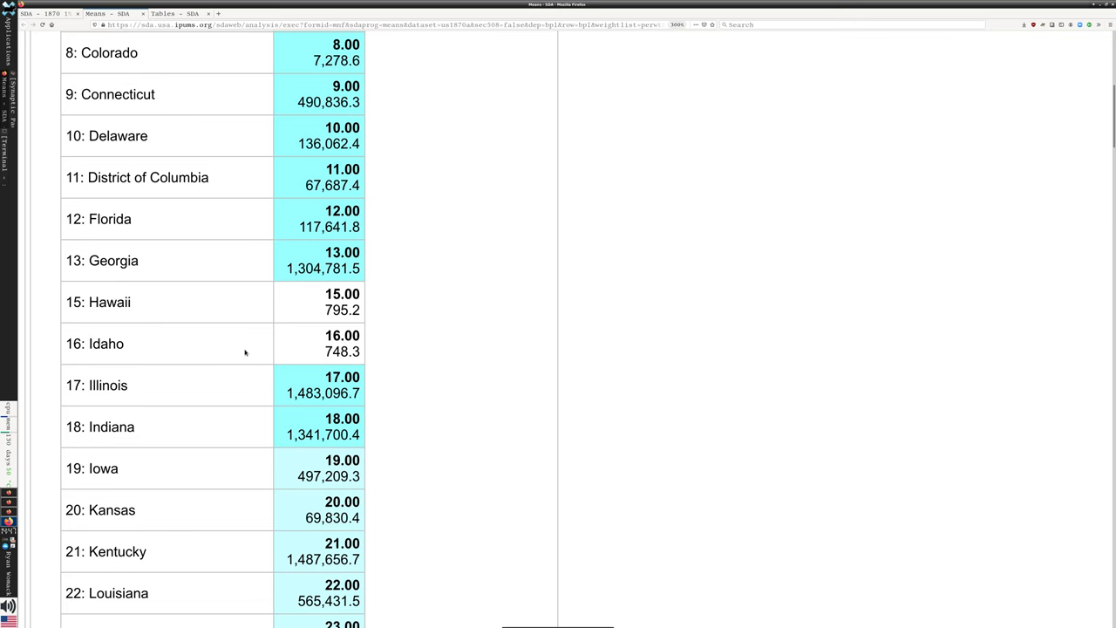
scroll(245, 352, up, 1)
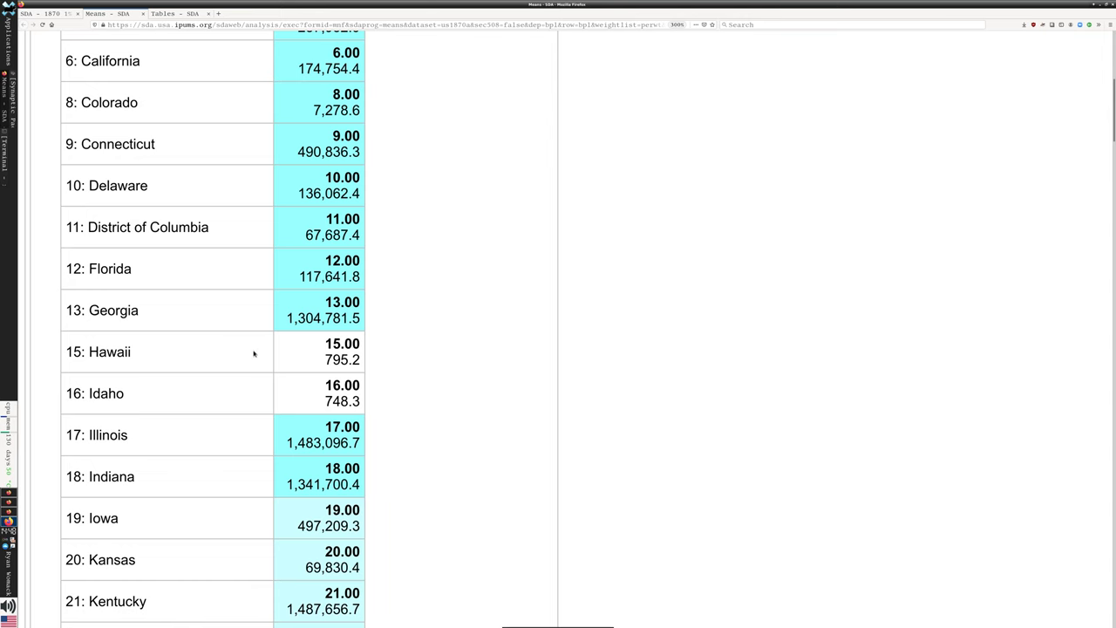
scroll(290, 314, up, 5)
scroll(393, 337, down, 3)
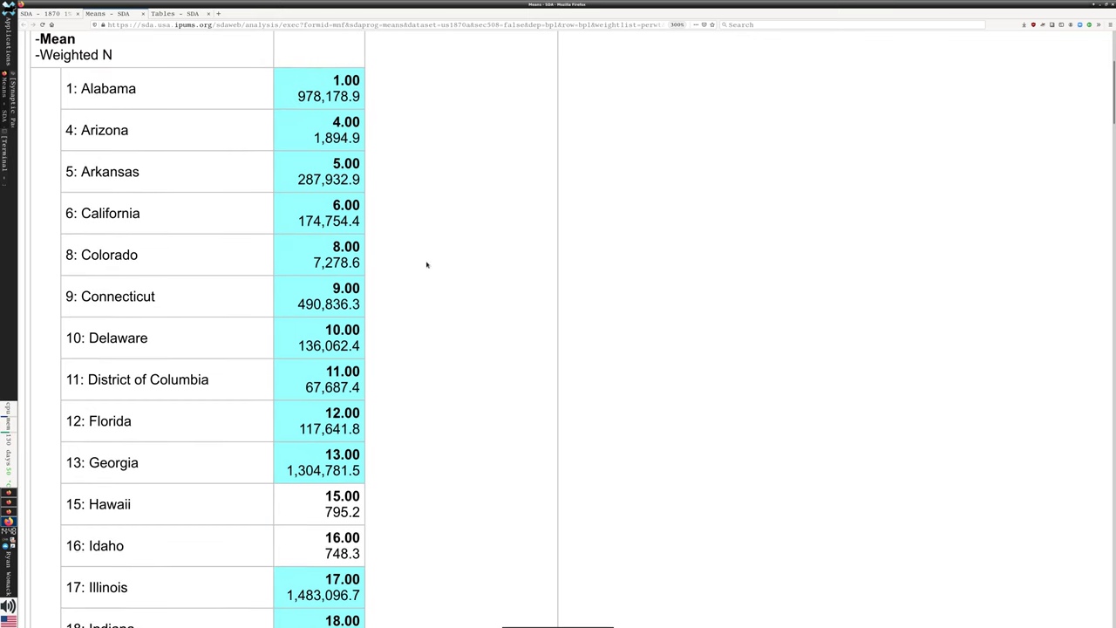
scroll(388, 284, down, 4)
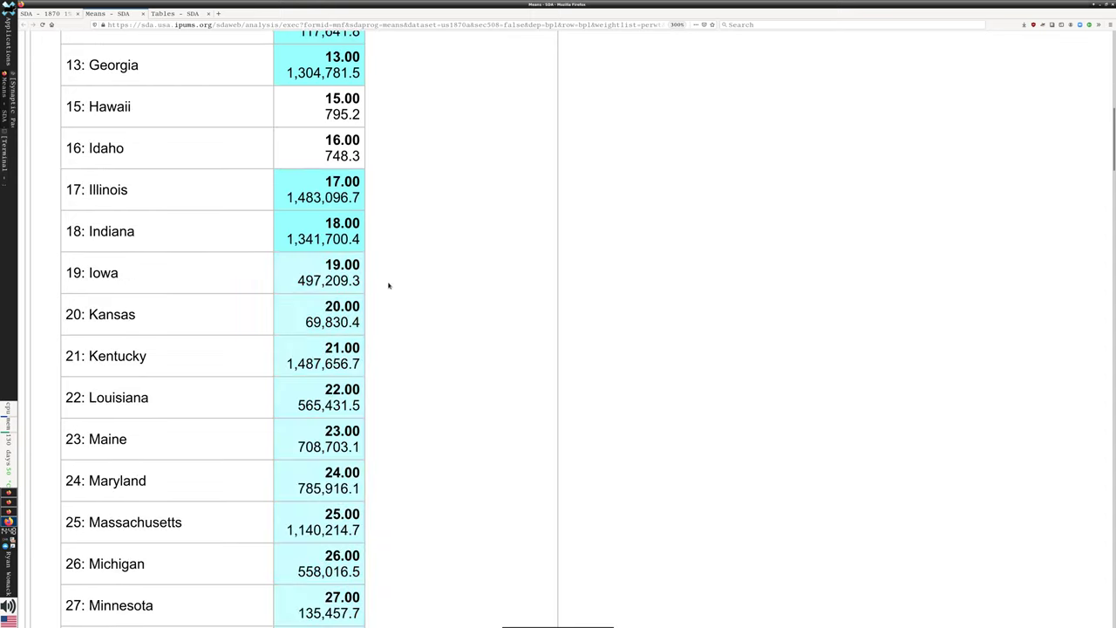
scroll(388, 284, up, 7)
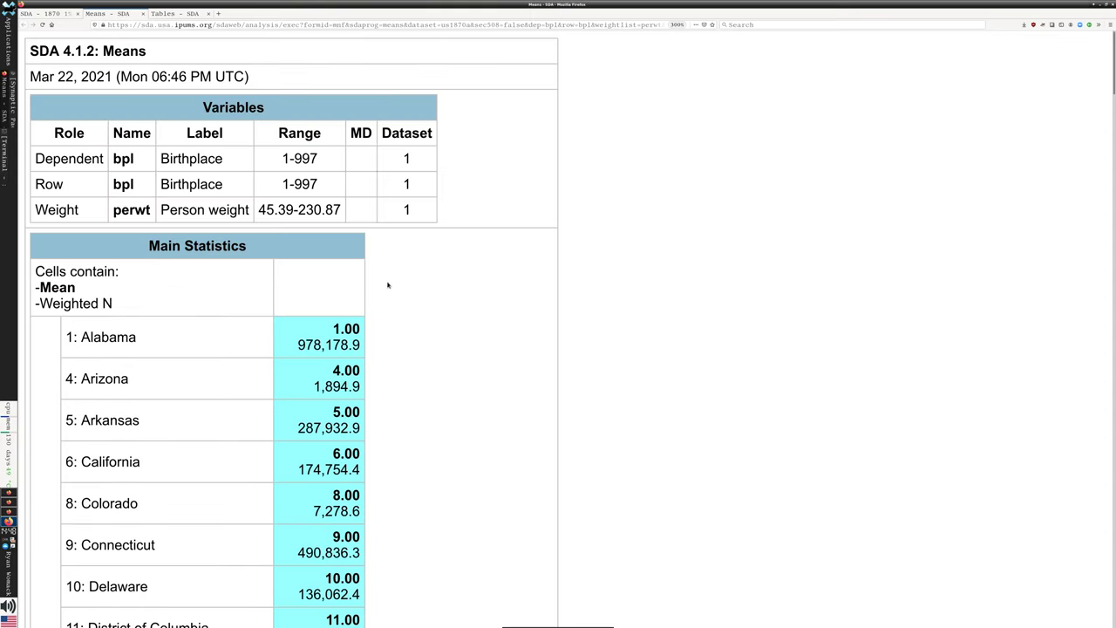
scroll(438, 331, down, 1)
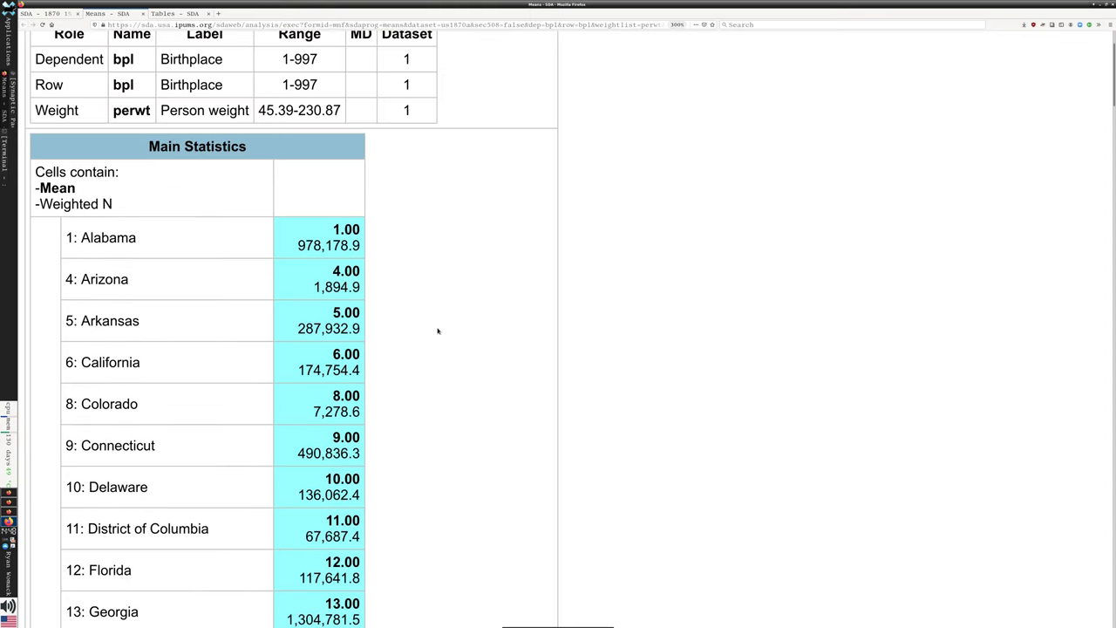
scroll(438, 330, up, 1)
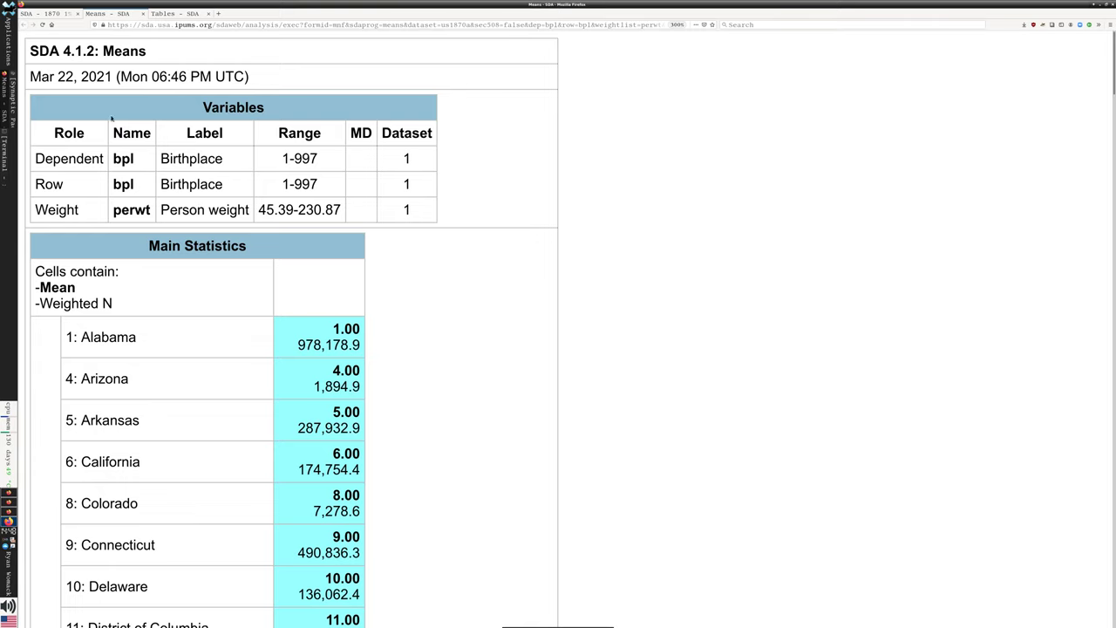
Close the results and expand then collapse the Means form's output options.
click(143, 14)
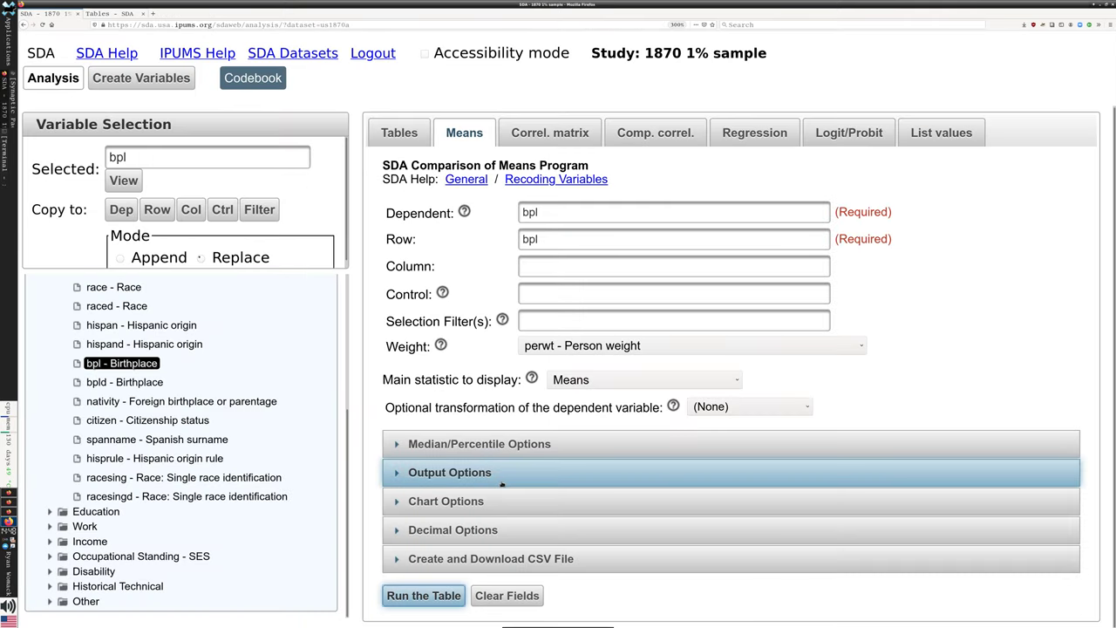
click(452, 473)
click(412, 474)
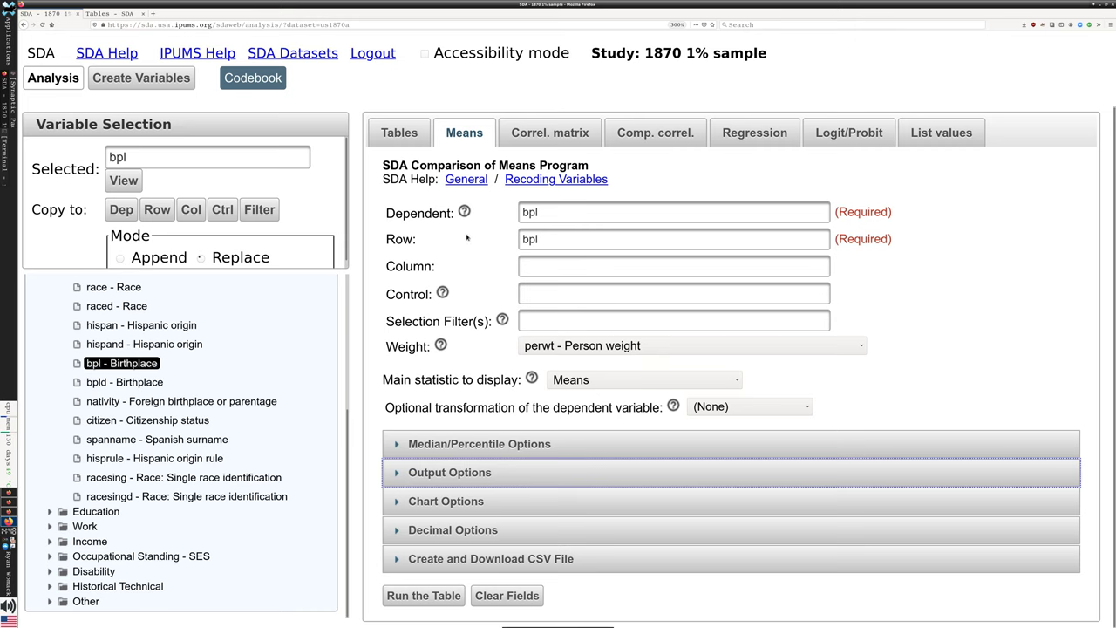
Replace the row variable bpl with sex.
click(538, 268)
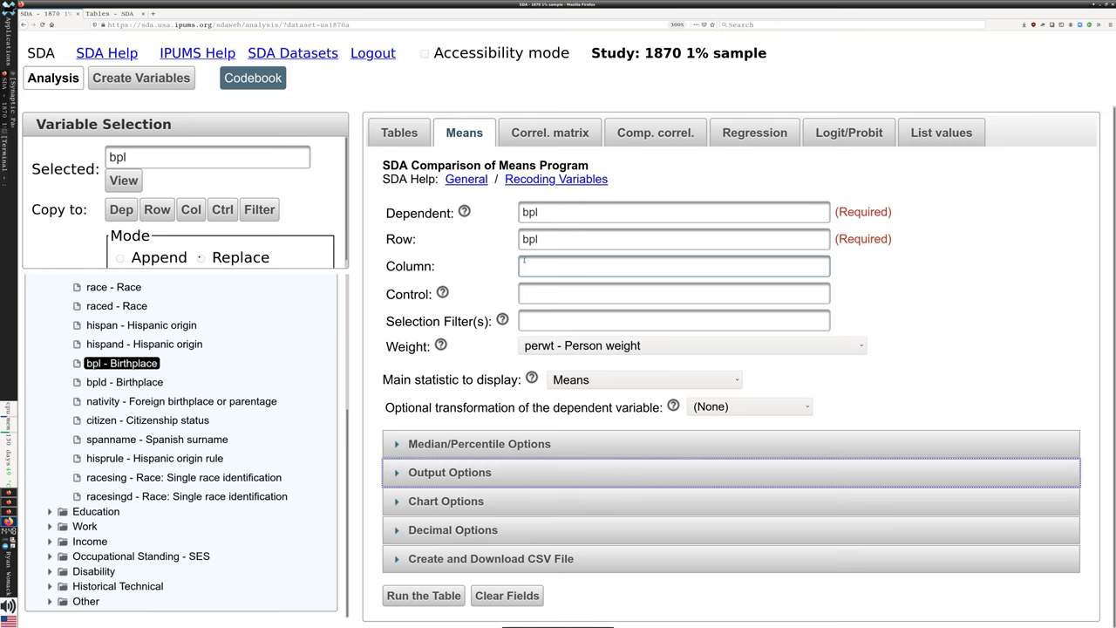
click(577, 243)
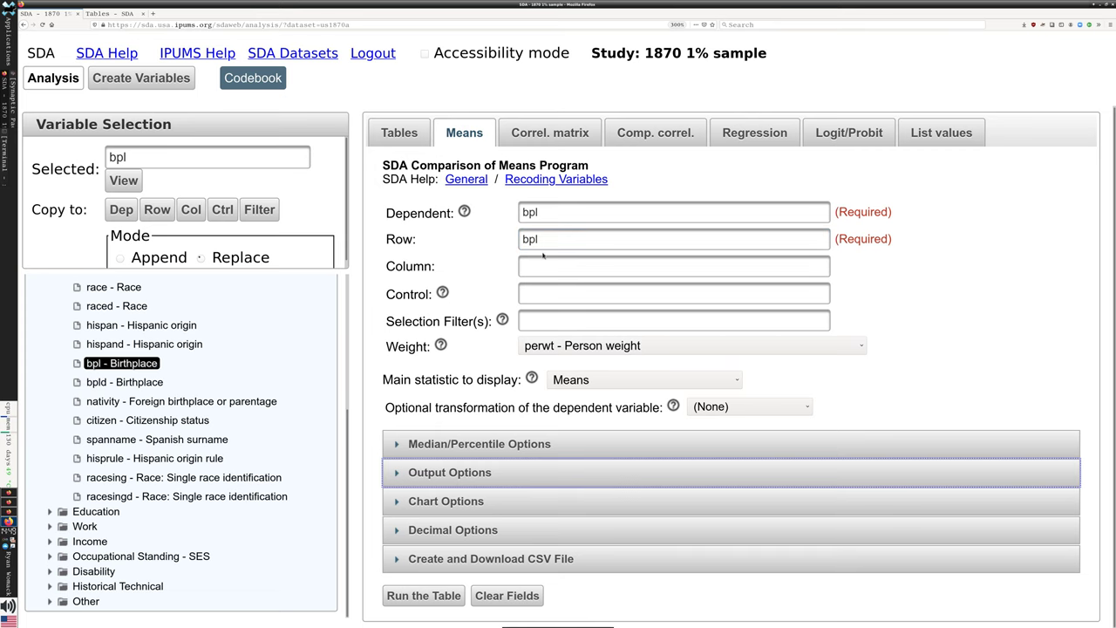
drag(544, 245, 502, 240)
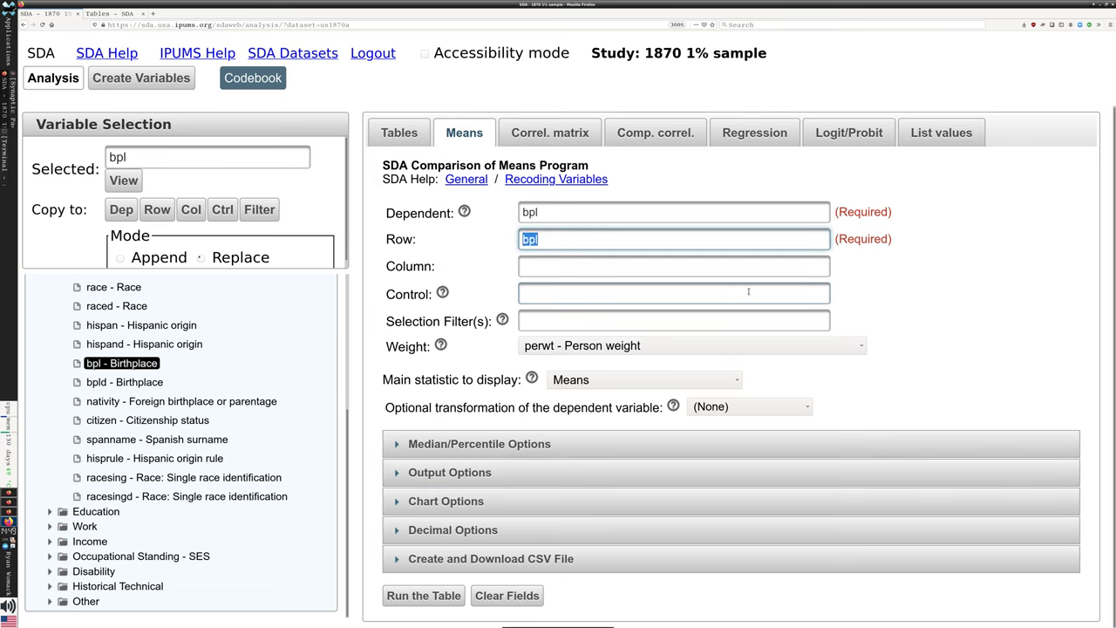
text(sex)
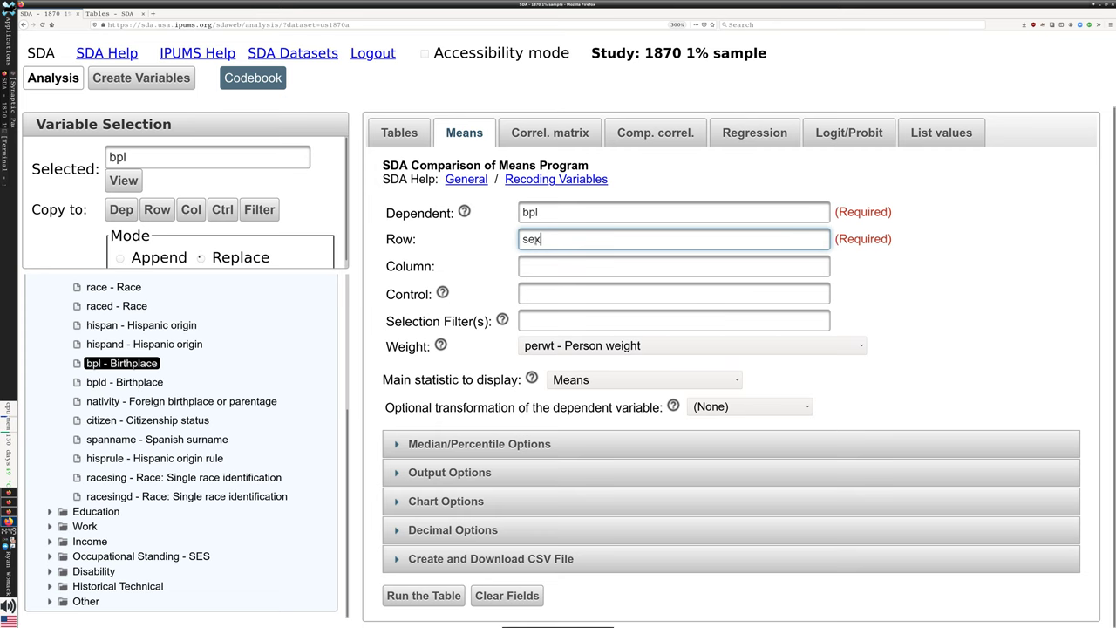
Run the birthplace-by-sex means table and scroll through the results and chart.
click(440, 595)
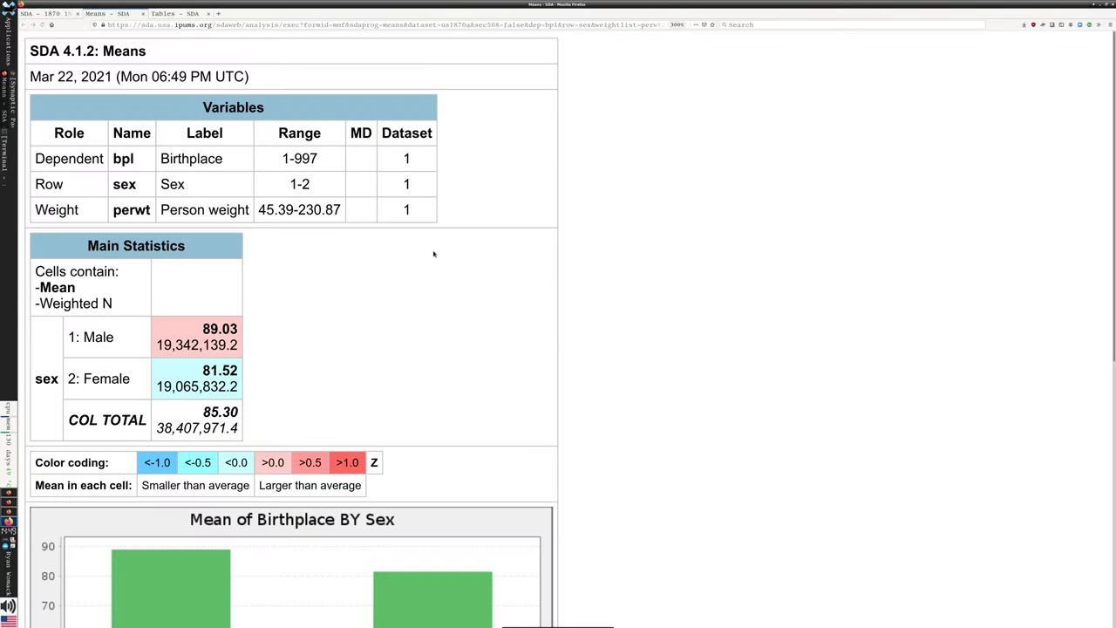
scroll(433, 252, down, 2)
scroll(349, 302, down, 1)
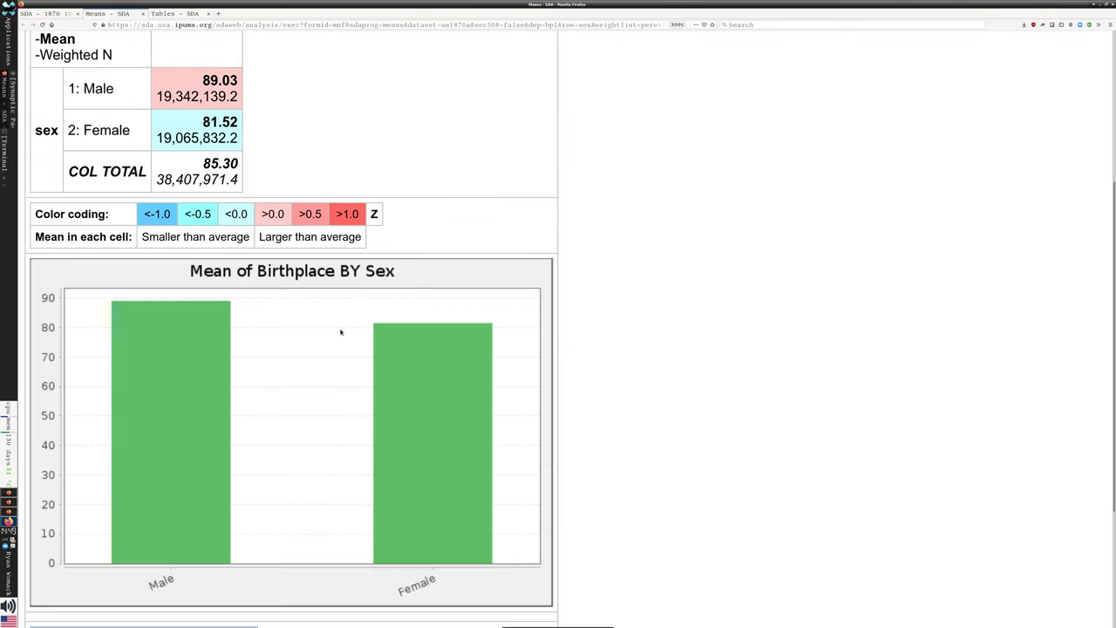
scroll(341, 331, down, 3)
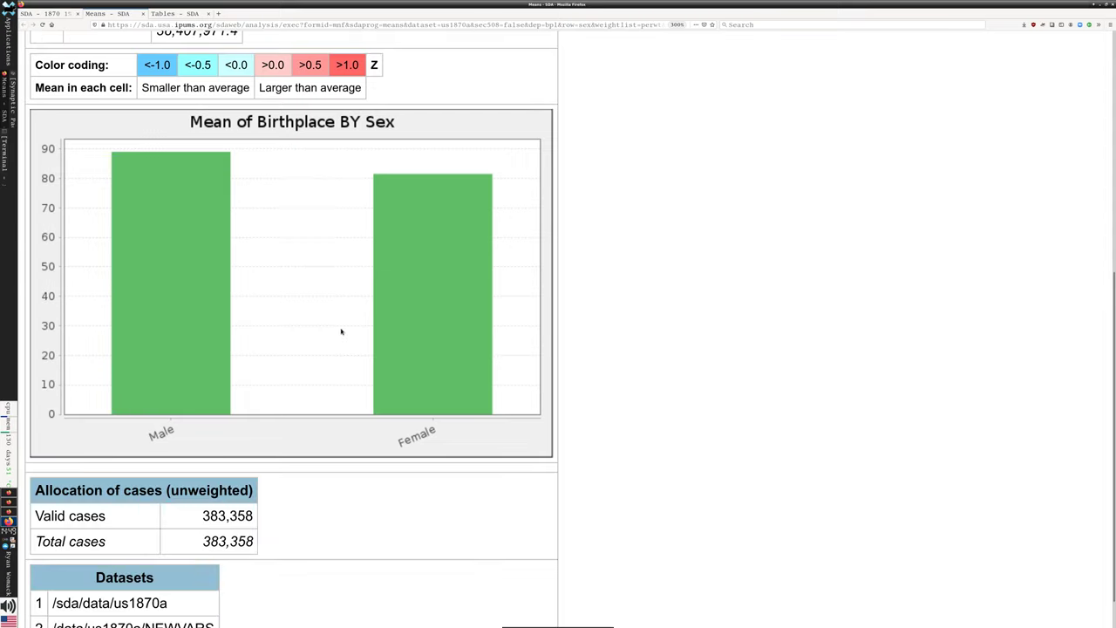
scroll(341, 332, down, 1)
scroll(341, 332, up, 8)
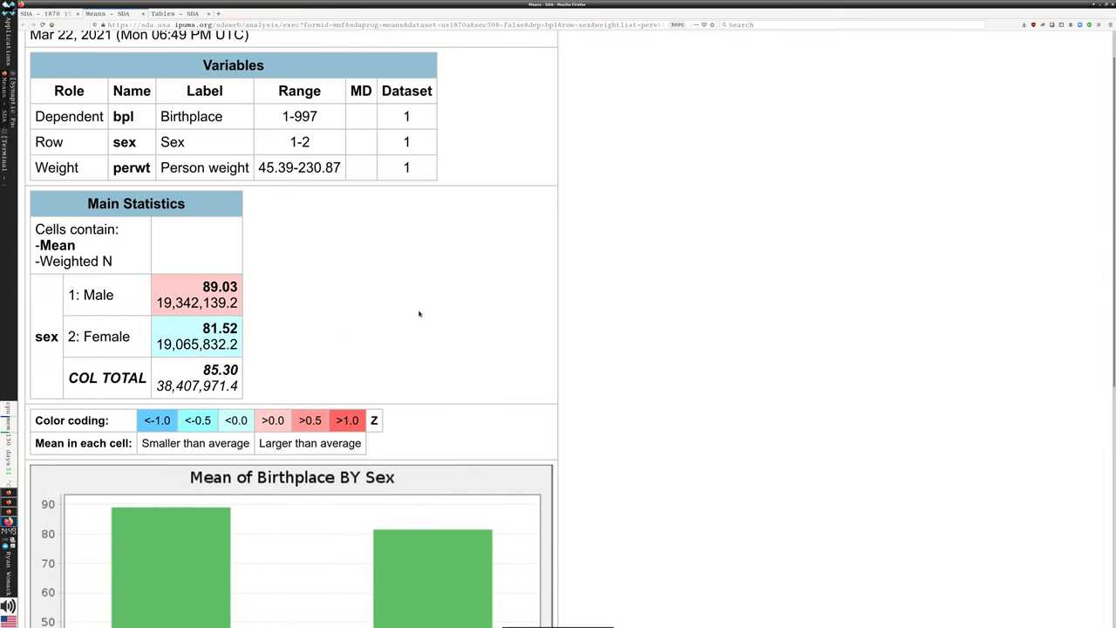
scroll(419, 314, up, 1)
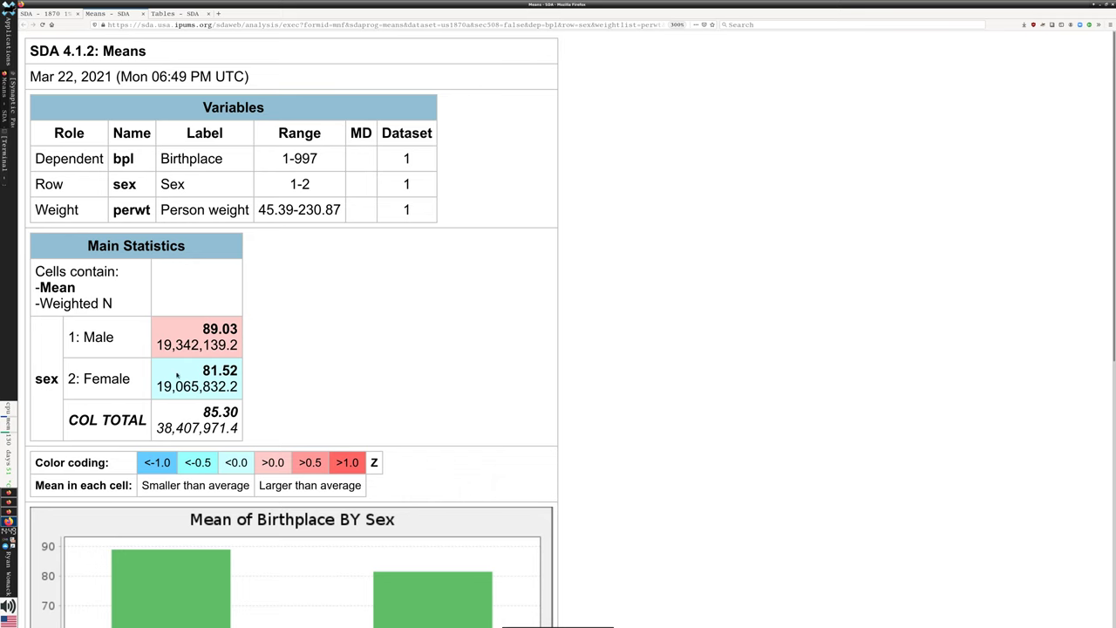
Check the weighted counts: males 19,342,139.2 and females 19,065,832.2.
drag(158, 347, 246, 346)
click(245, 346)
drag(158, 387, 244, 387)
click(246, 384)
scroll(251, 376, down, 4)
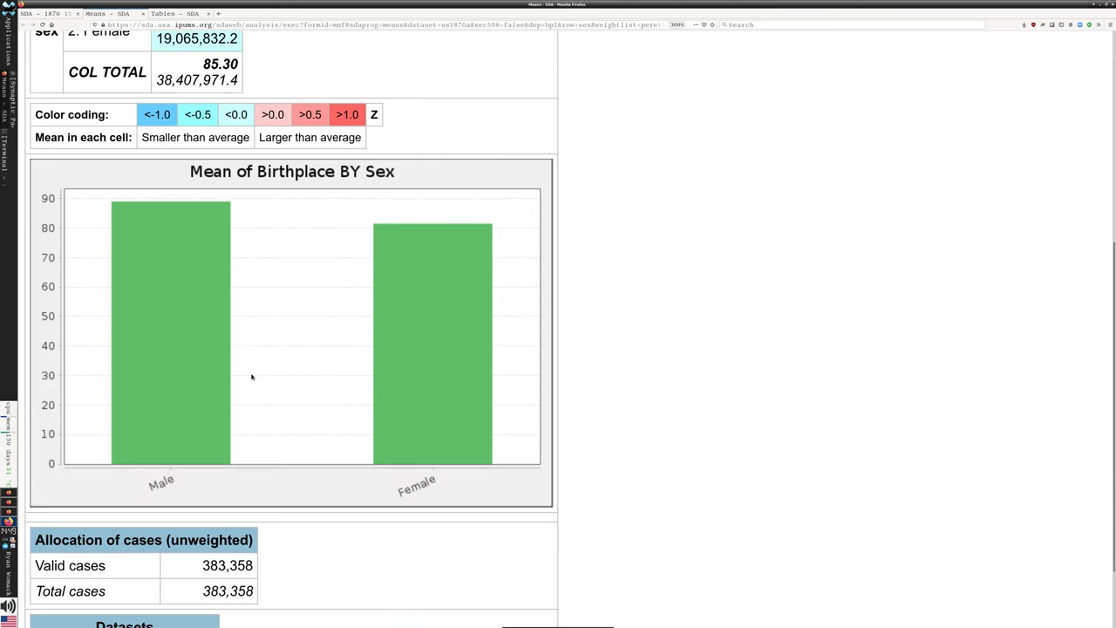
scroll(252, 377, up, 3)
scroll(251, 374, up, 1)
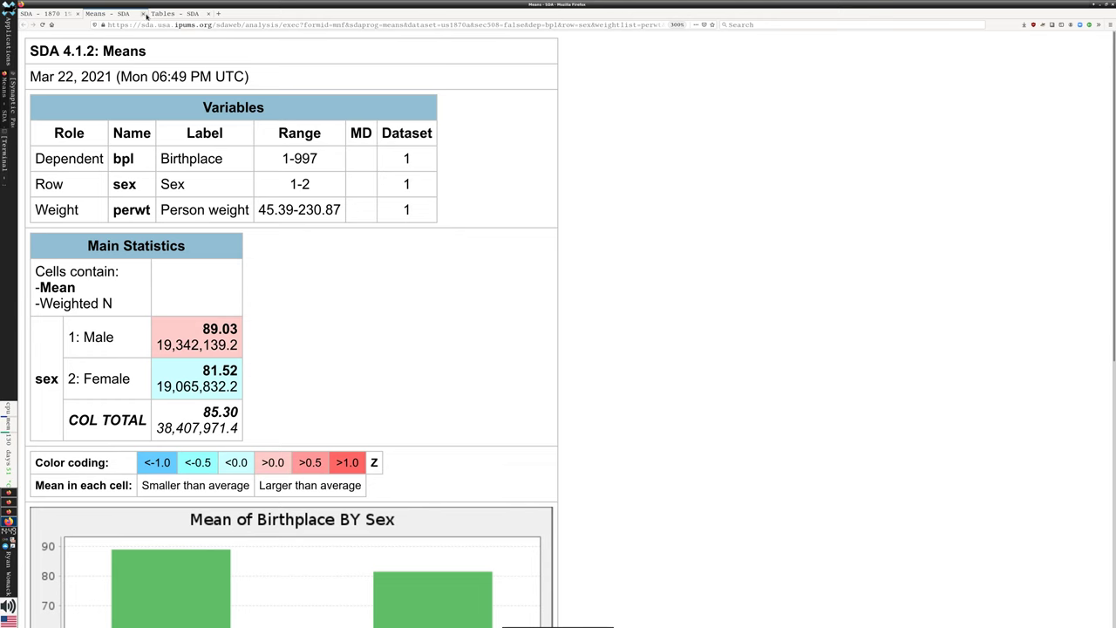
Replace the dependent variable bpl with age and run the means table.
click(143, 14)
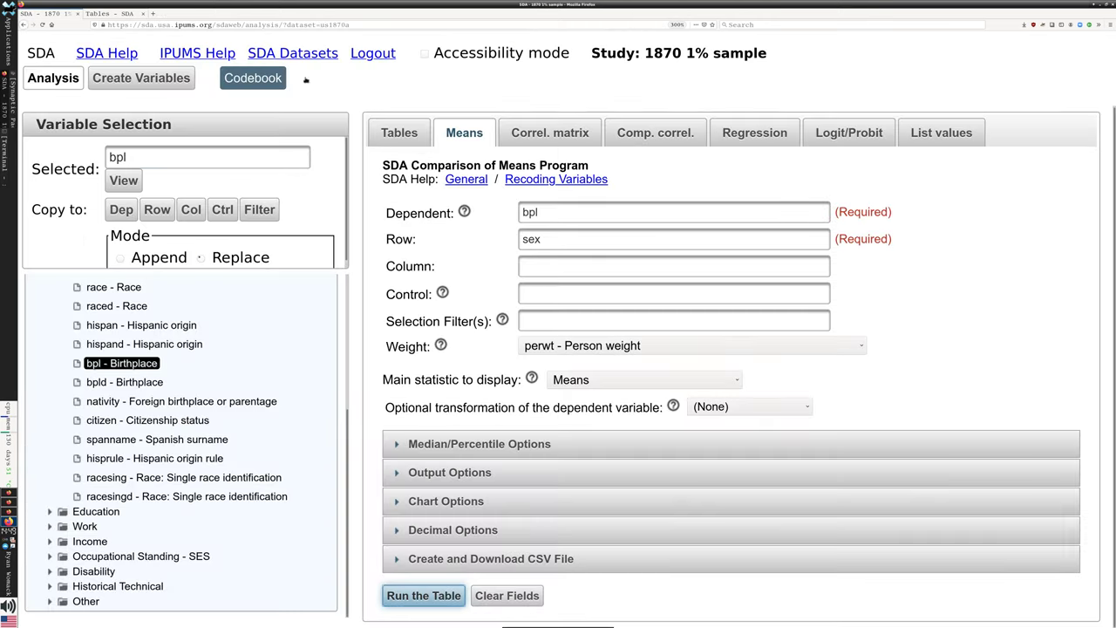
click(451, 207)
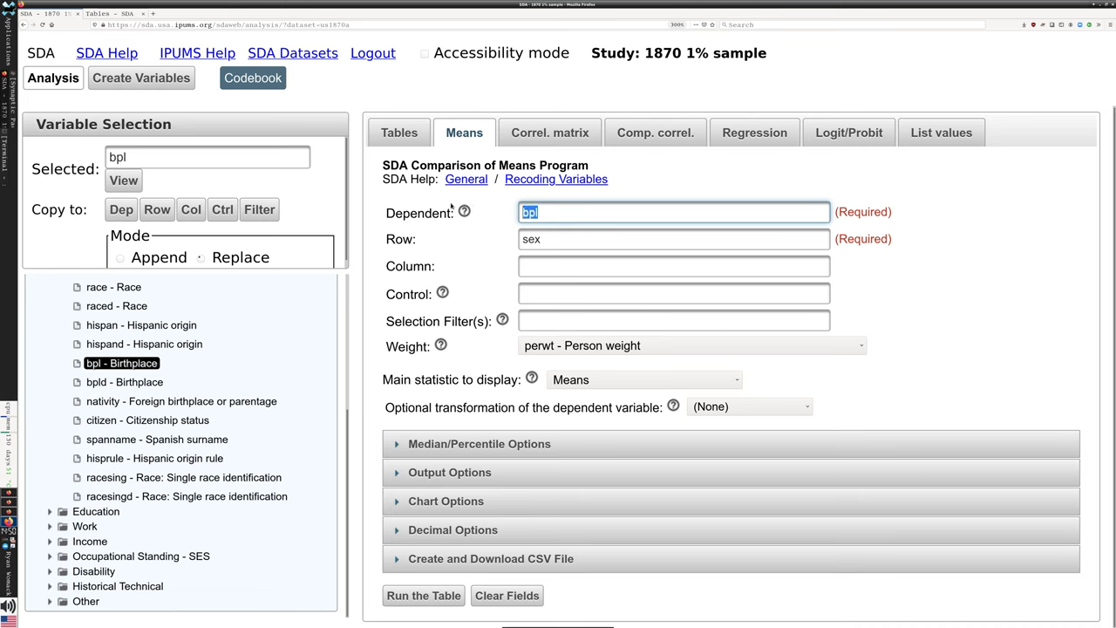
text(age)
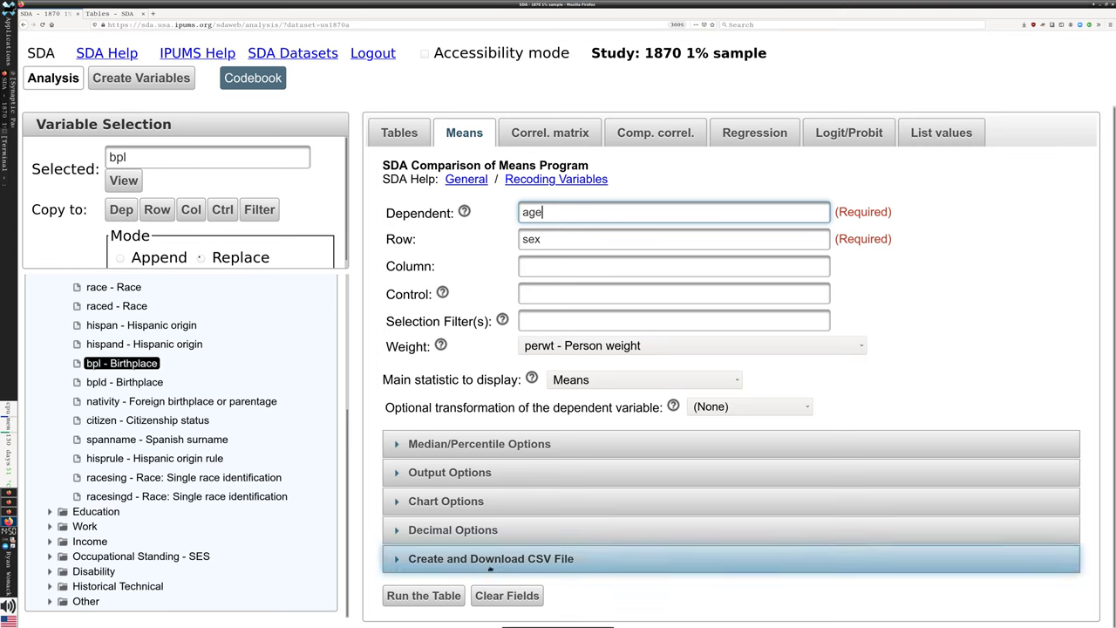
click(424, 595)
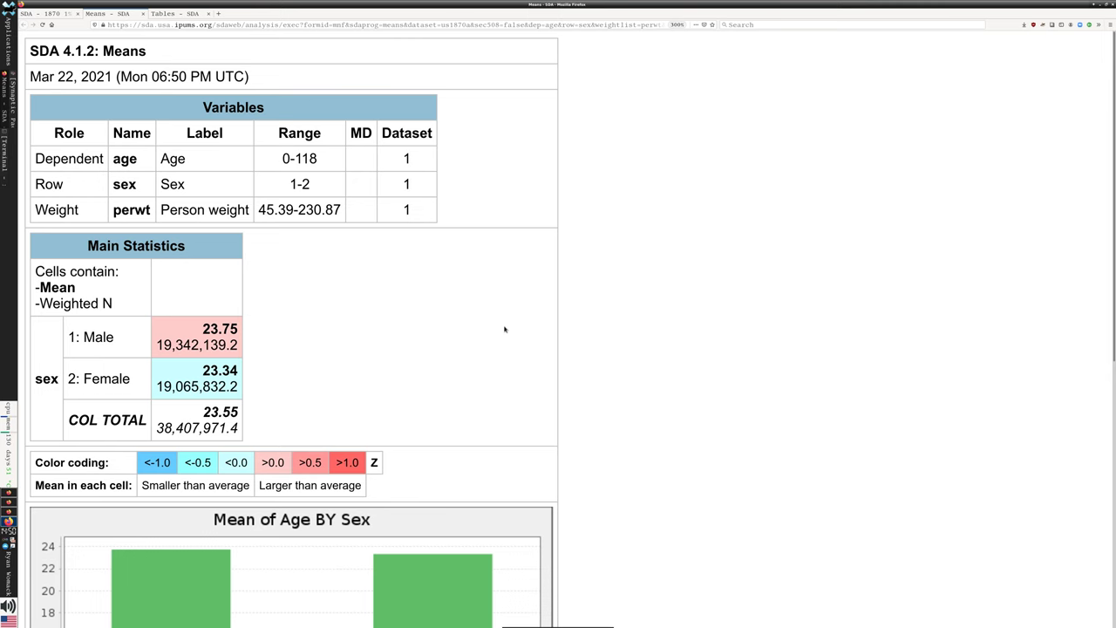
Check the mean ages: 23.75 for males and 23.34 for females.
drag(201, 338, 244, 329)
click(277, 370)
drag(207, 371, 255, 372)
scroll(260, 377, down, 3)
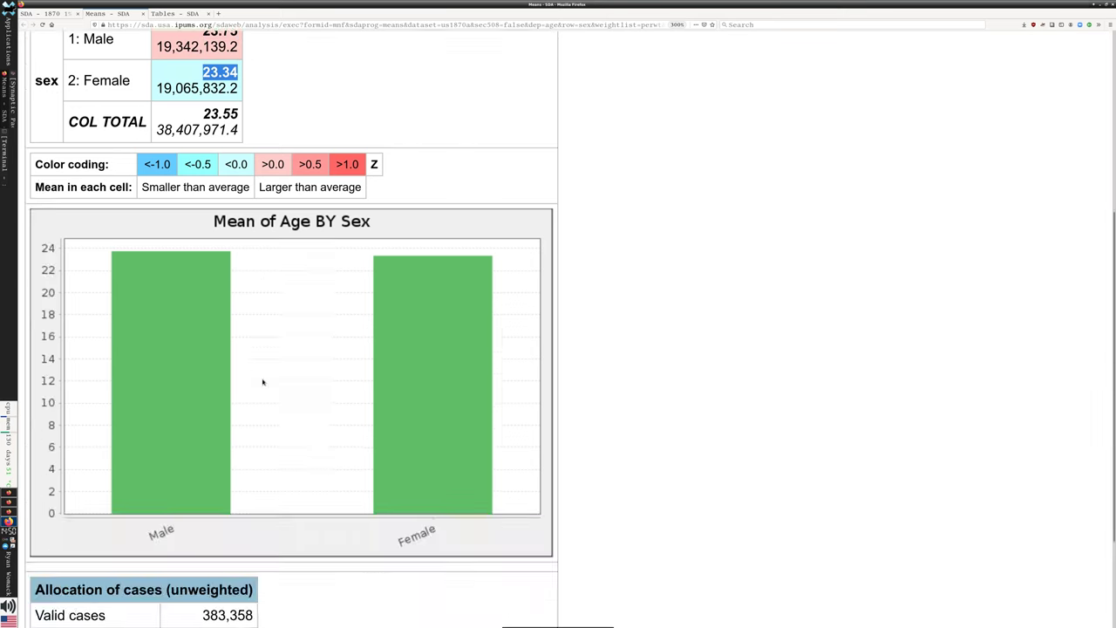
scroll(263, 382, up, 3)
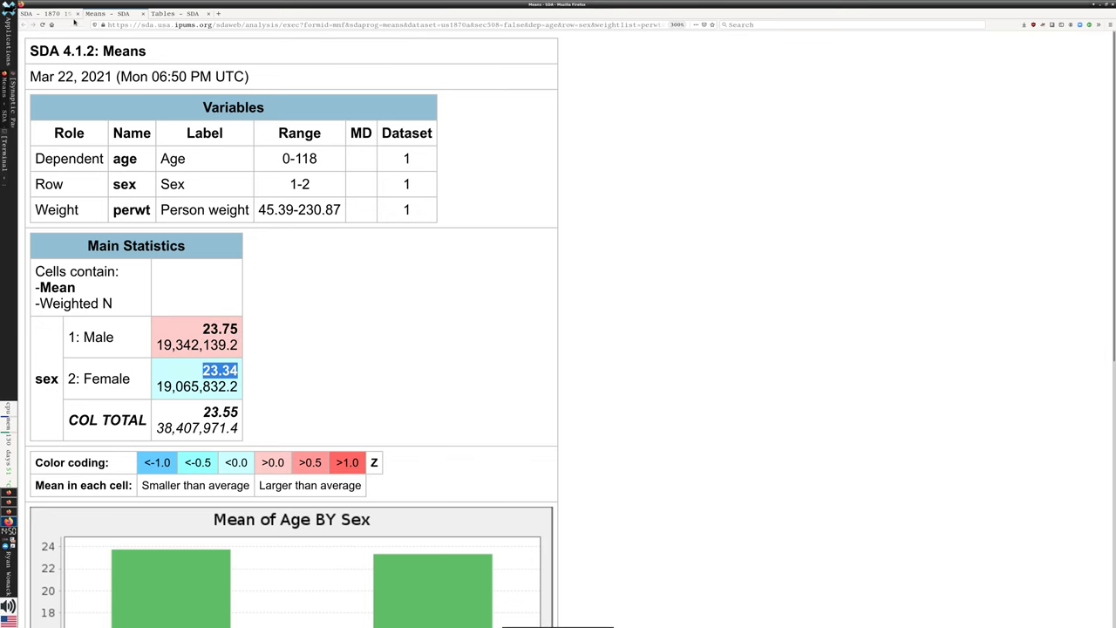
Change the row variable from sex to hispan and run the age means table.
click(48, 13)
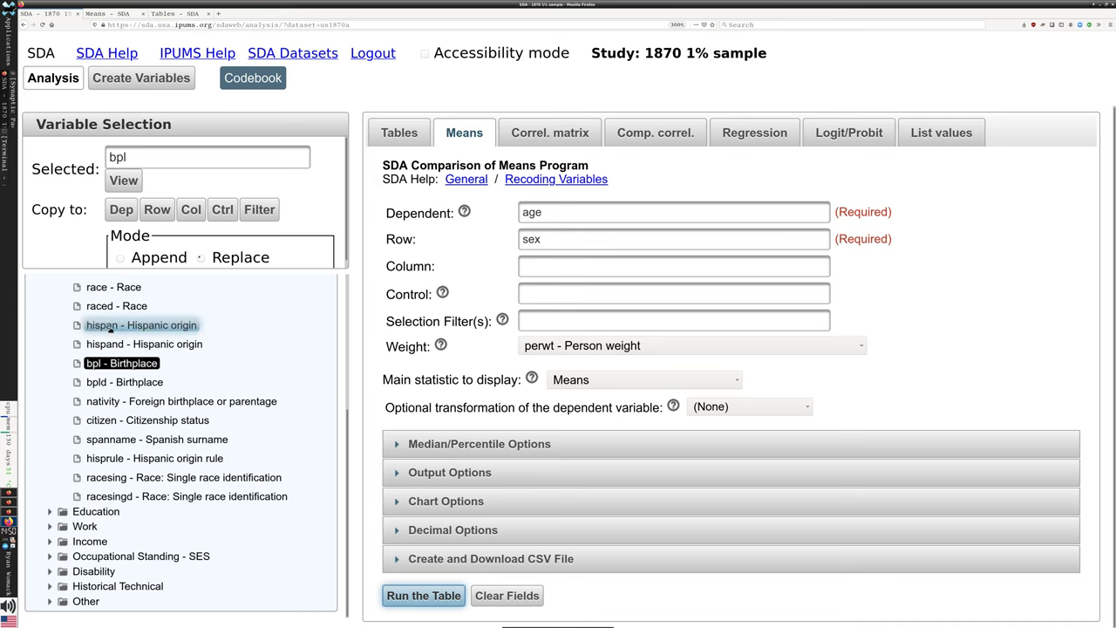
click(474, 238)
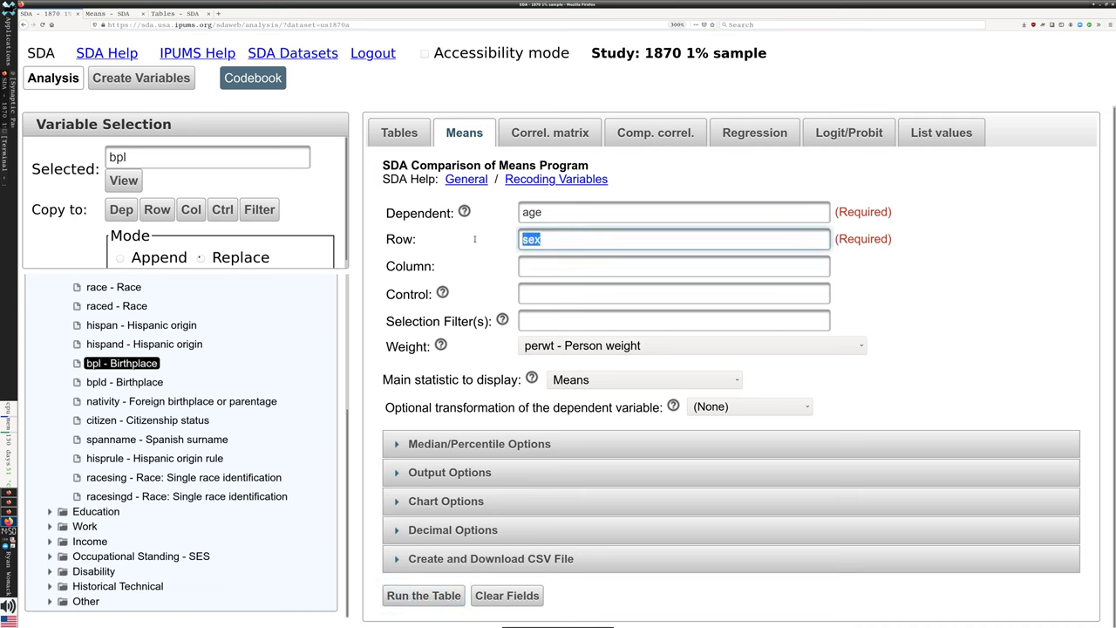
text(hispanc)
key(BackSpace)
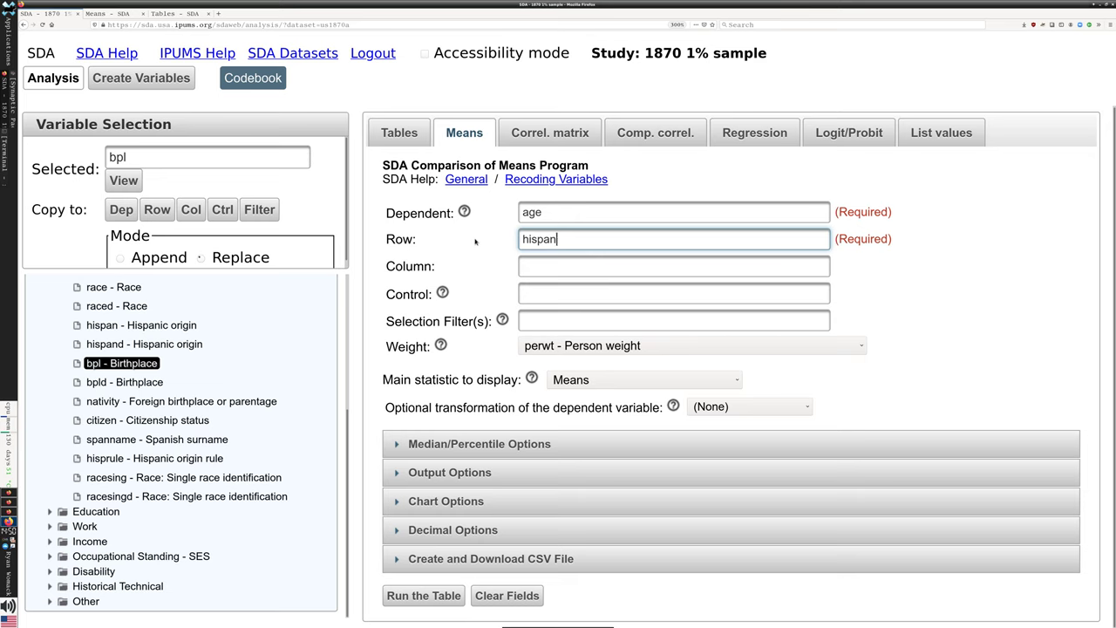
click(434, 596)
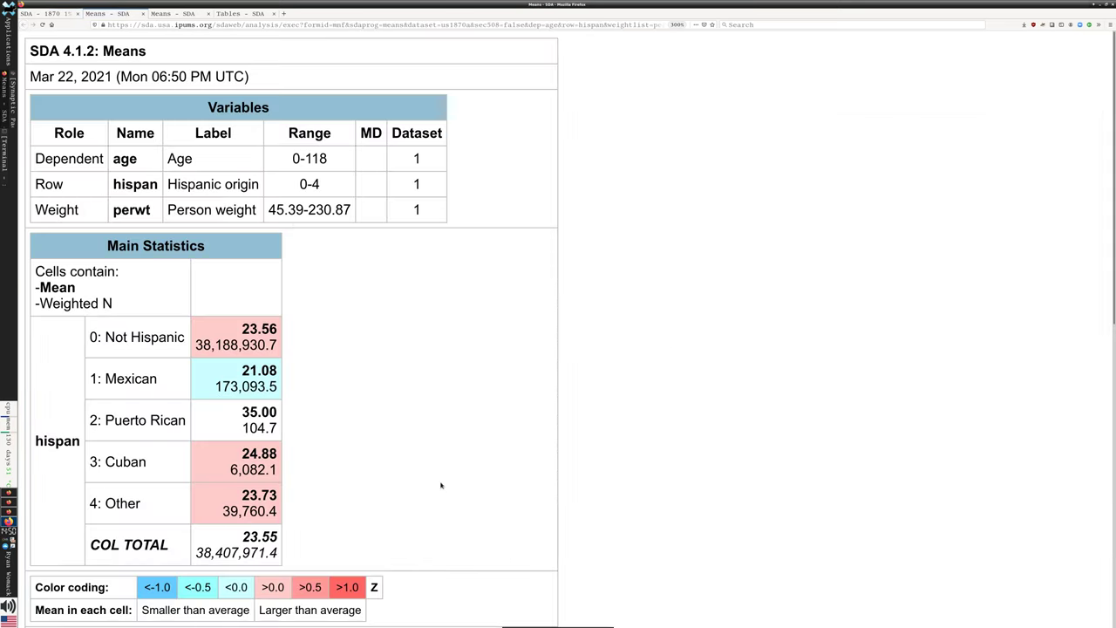
Review mean ages: Puerto Rican 35.00 (weighted 104.7), Mexican 21.08, Not Hispanic 23.56.
scroll(391, 354, down, 3)
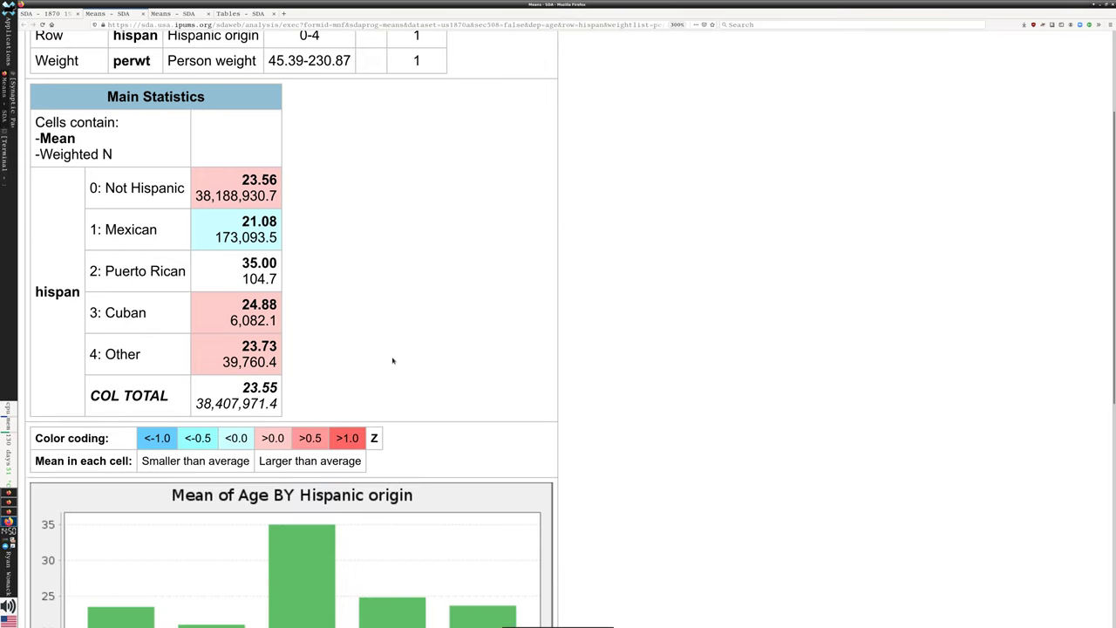
double_click(267, 261)
drag(245, 281, 279, 304)
click(287, 279)
click(279, 303)
drag(242, 224, 277, 223)
click(278, 225)
drag(244, 221, 279, 225)
drag(243, 183, 277, 181)
click(411, 177)
Close the older age-by-sex results.
scroll(413, 183, down, 4)
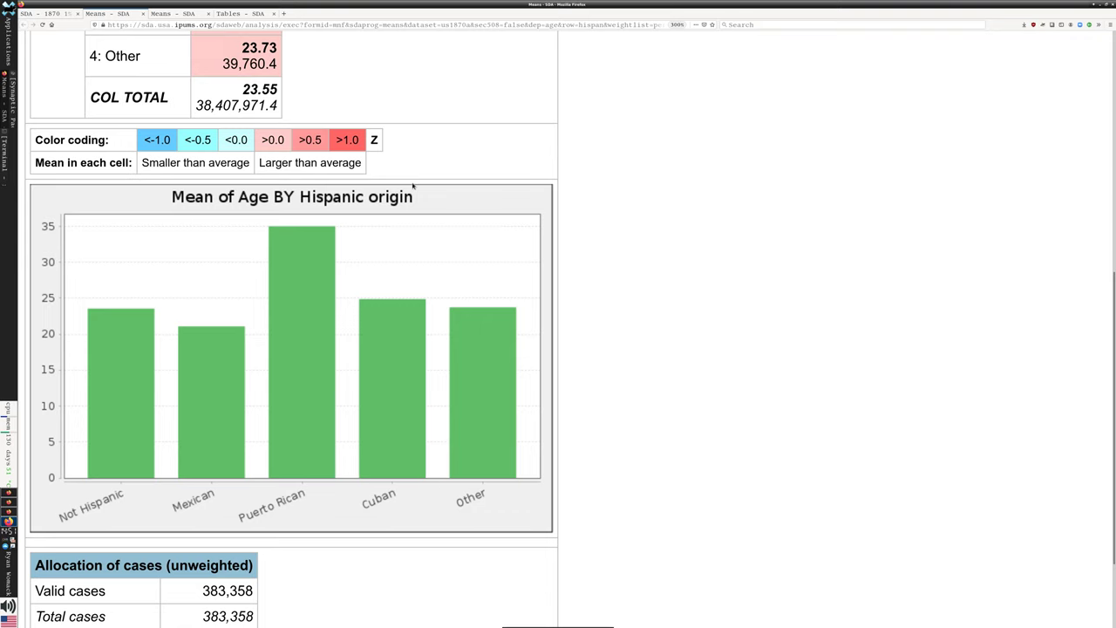
scroll(413, 186, up, 3)
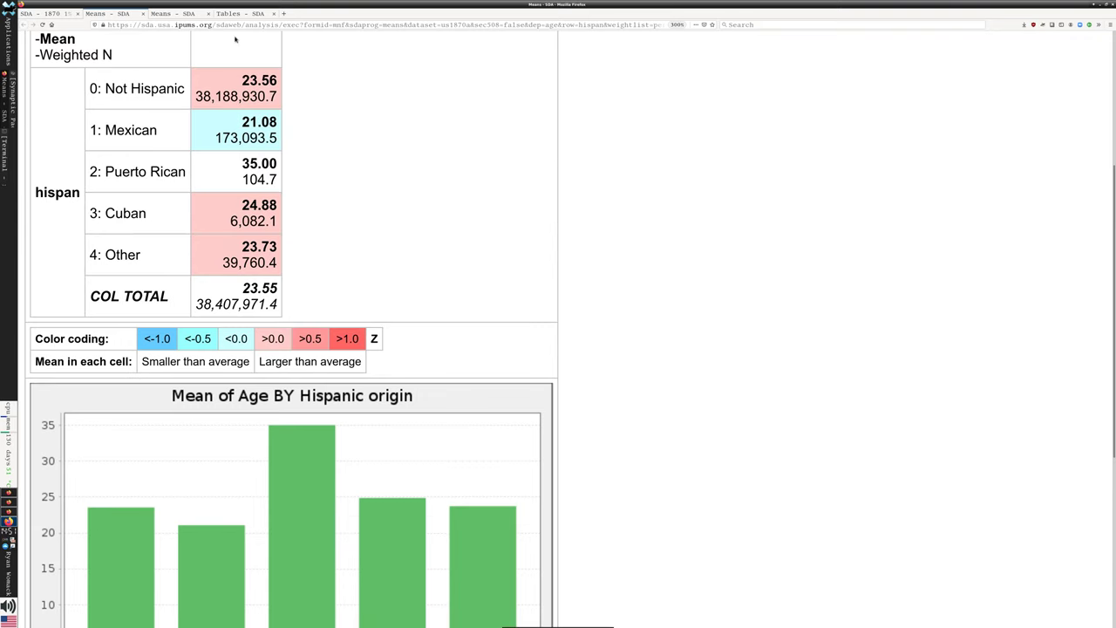
click(144, 14)
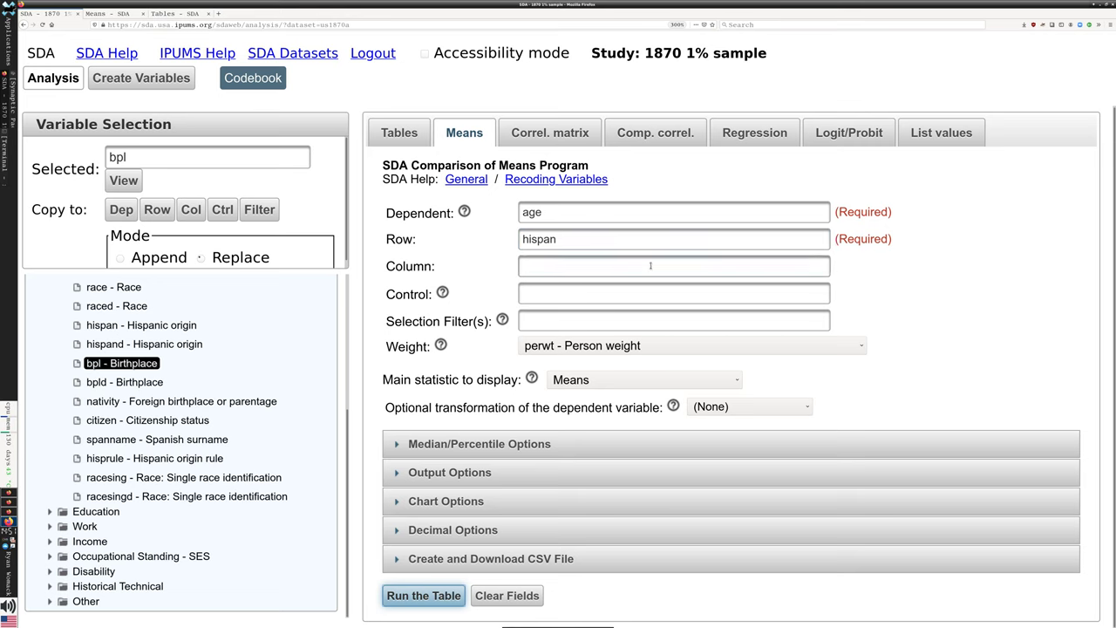
Run a correlation matrix of age, hispan and race and scroll through the results.
click(552, 133)
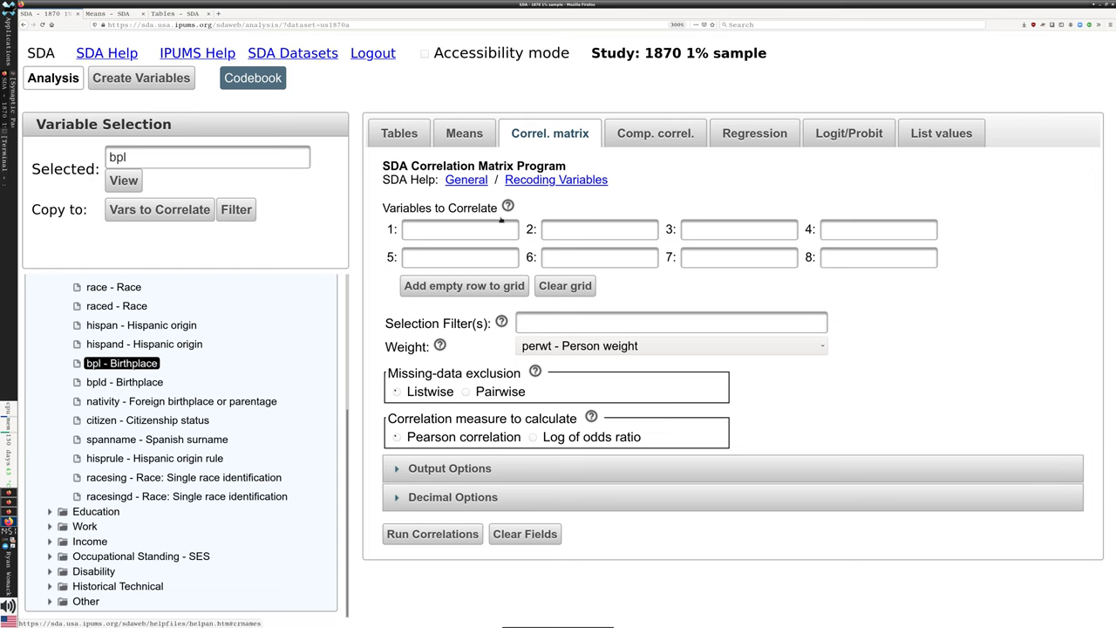
click(473, 230)
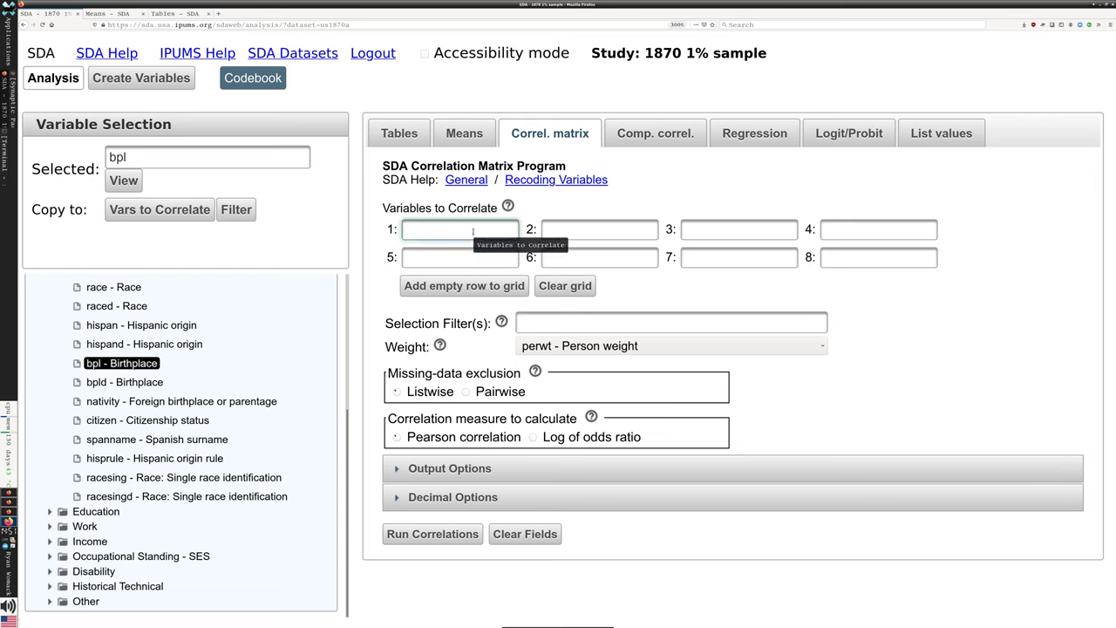
text(age)
click(561, 231)
text(hispan)
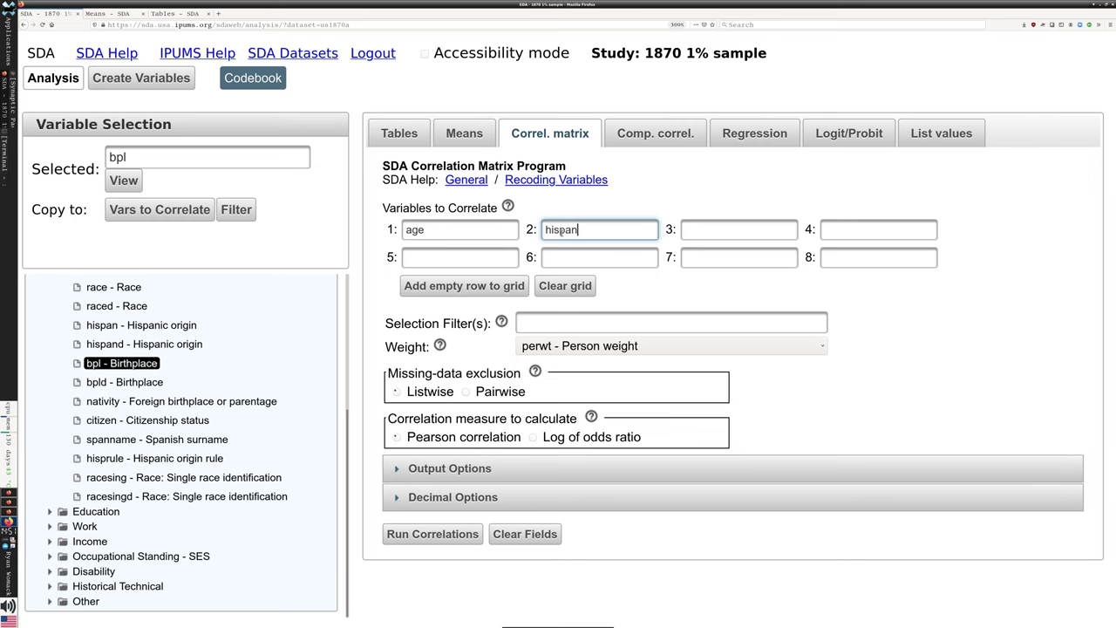
key(Tab)
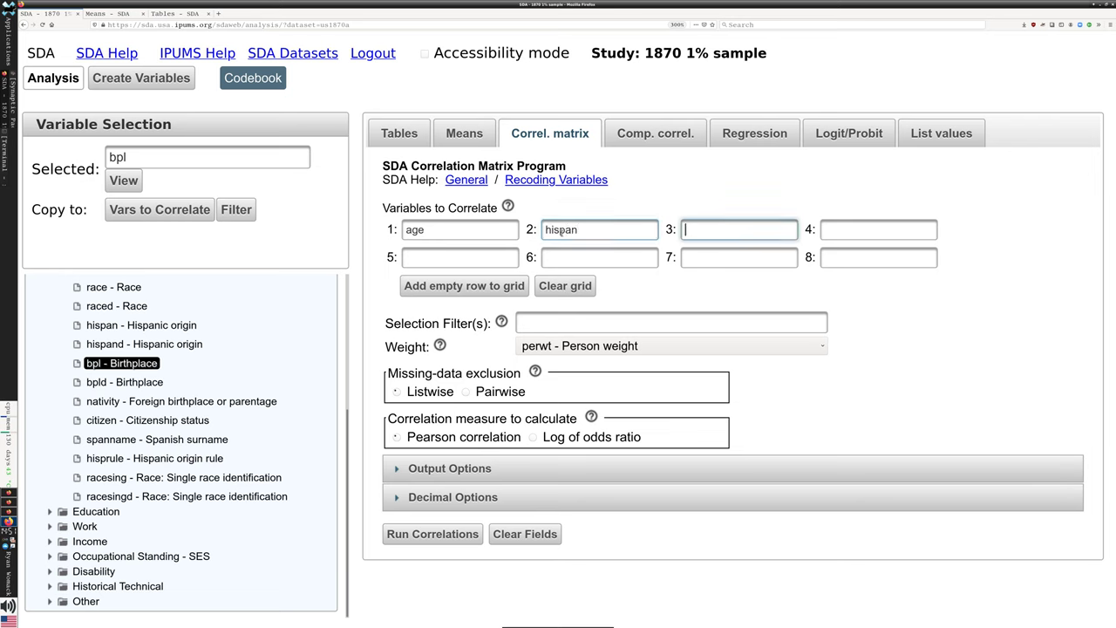
text(race)
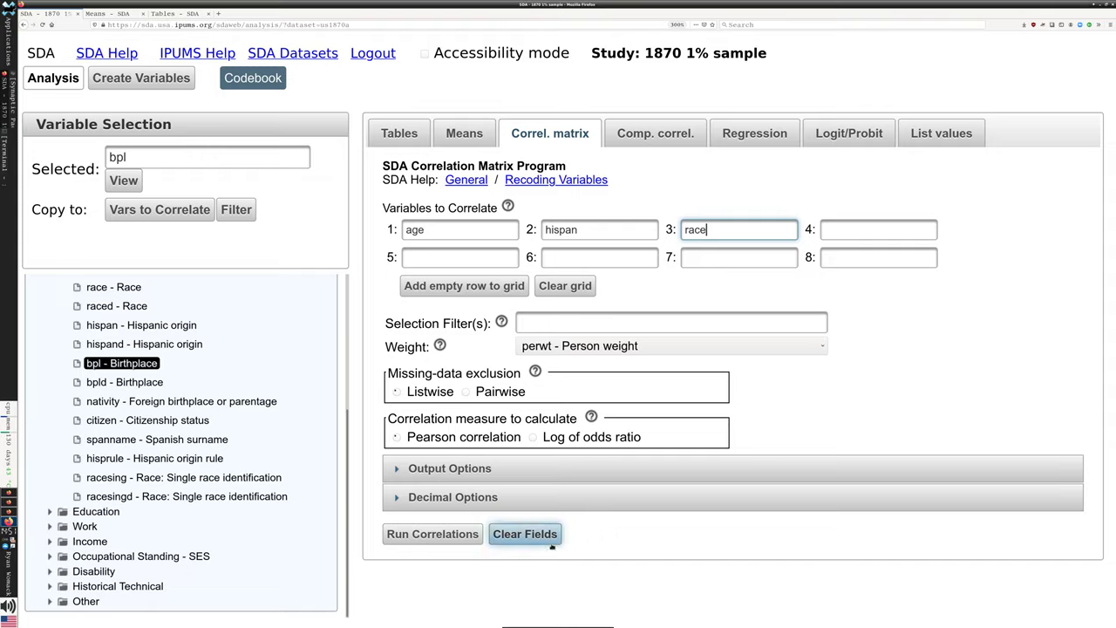
click(476, 536)
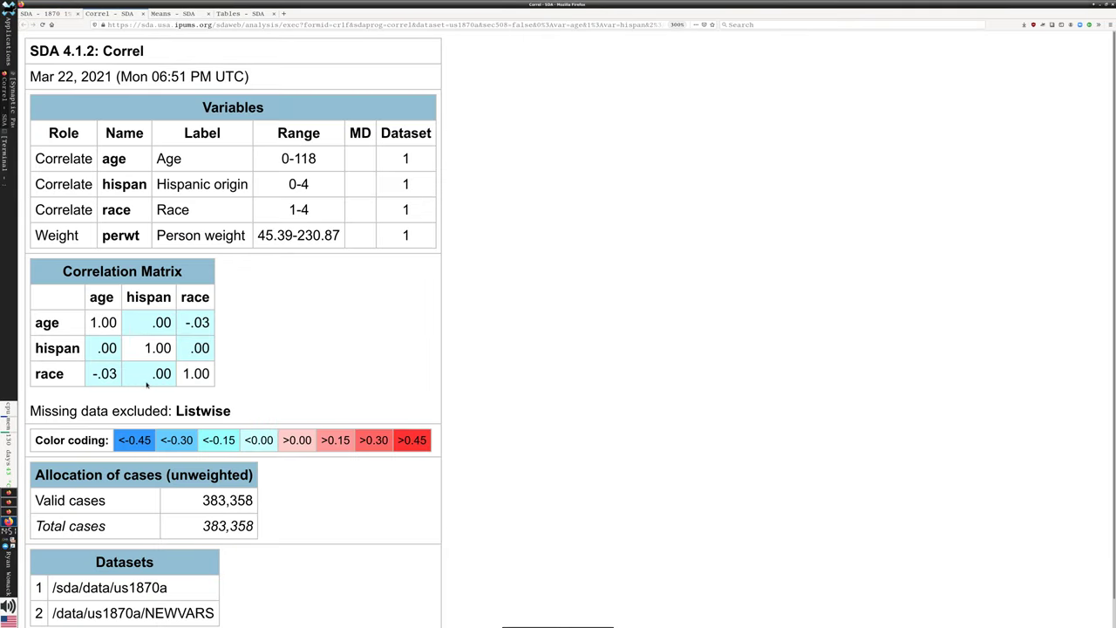
scroll(147, 384, down, 1)
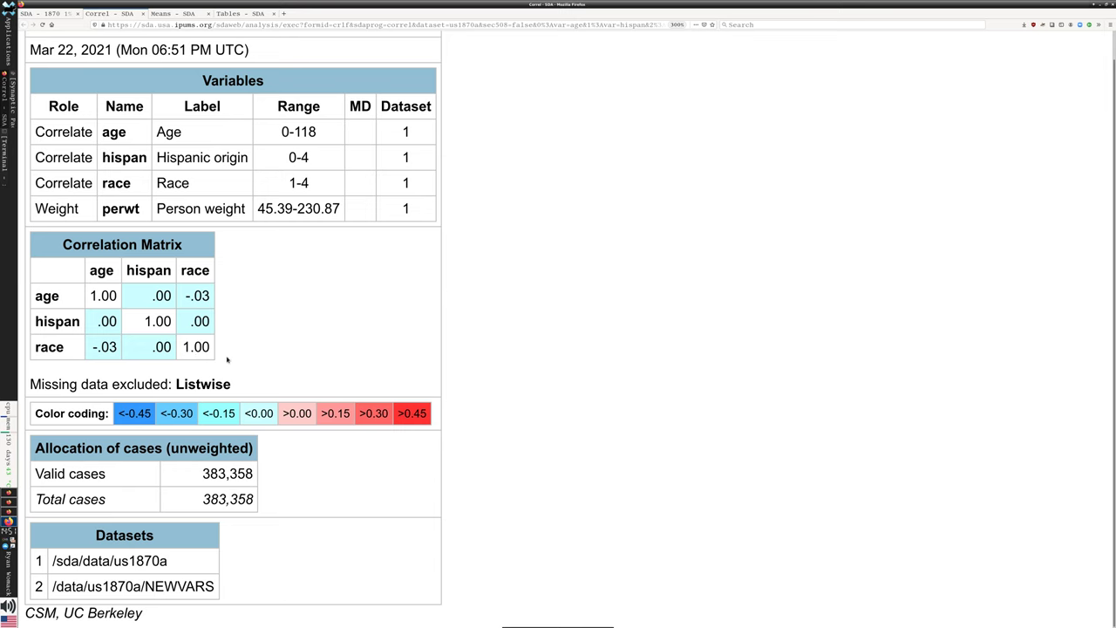
Replace age with race, empty the third field, and run the race–hispan correlation.
click(145, 15)
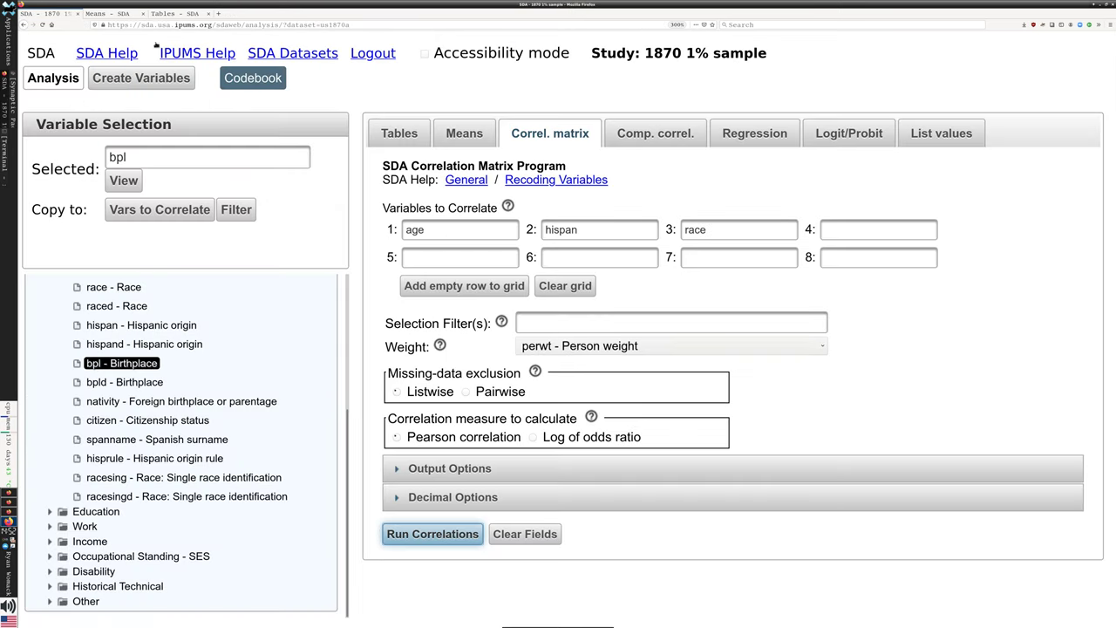
click(418, 230)
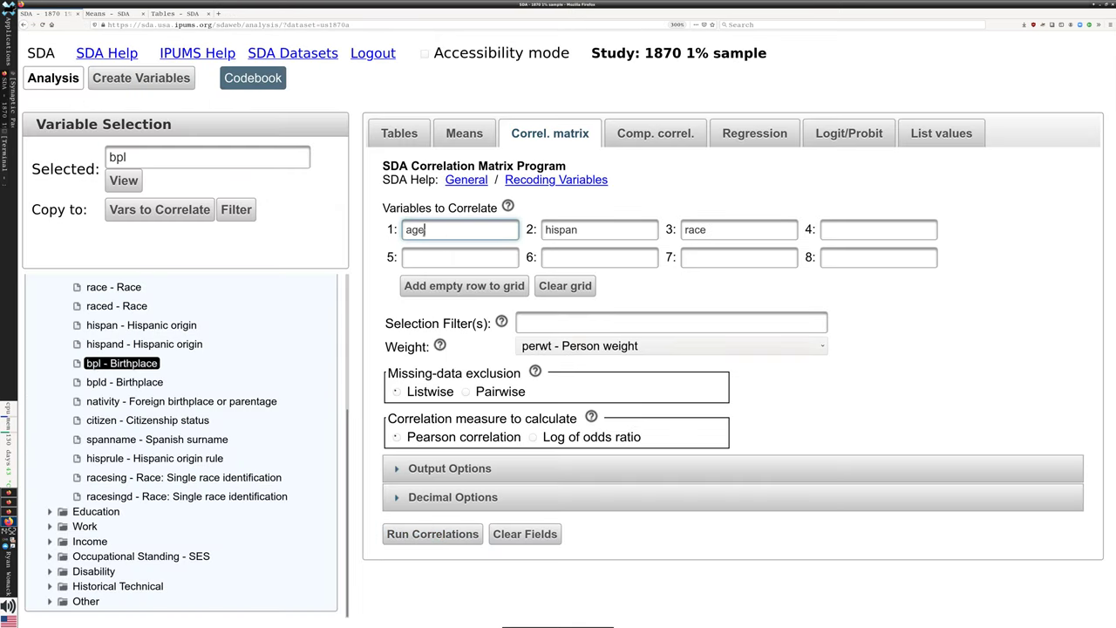
double_click(415, 231)
text(race)
click(741, 229)
key(BackSpace)
key(BackSpace)
key(BackSpace)
key(BackSpace)
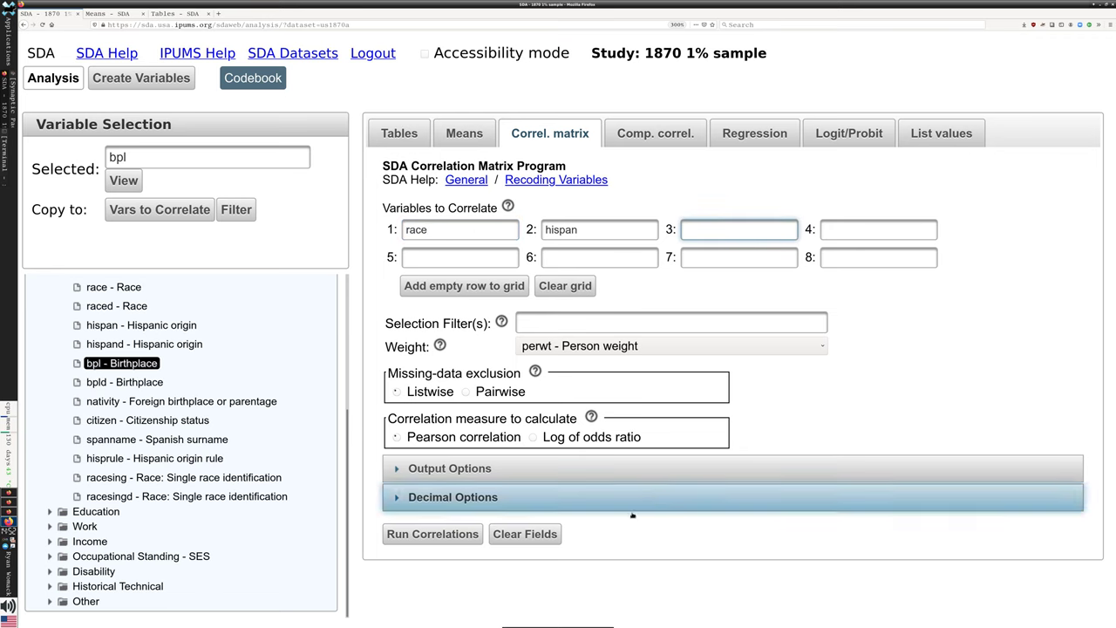
click(456, 539)
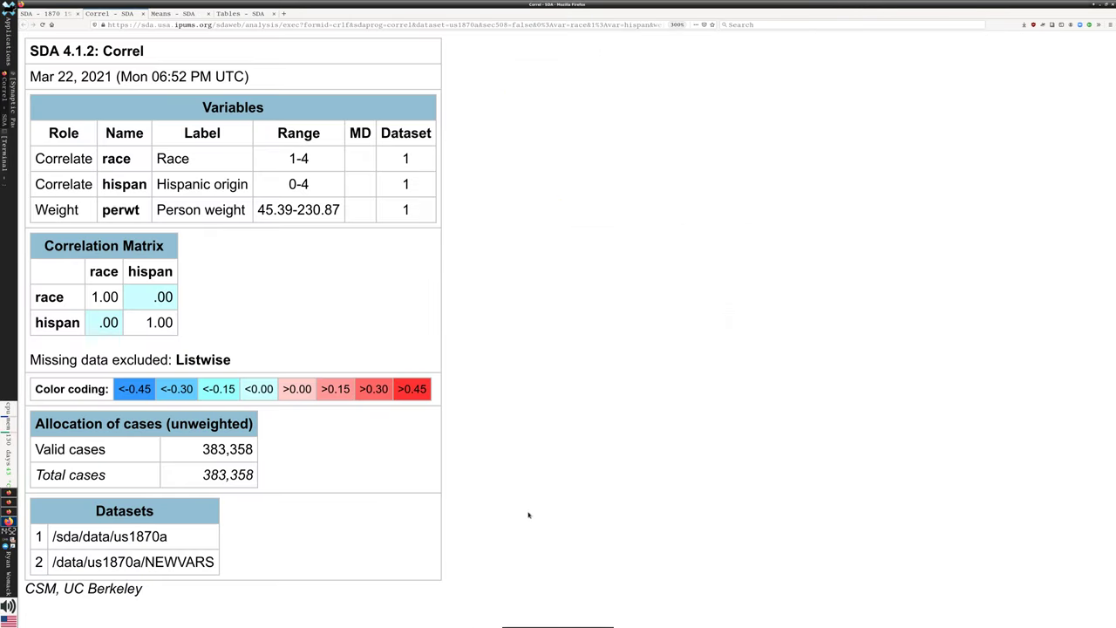
Close the correlation results and expand the Income variable group.
click(142, 15)
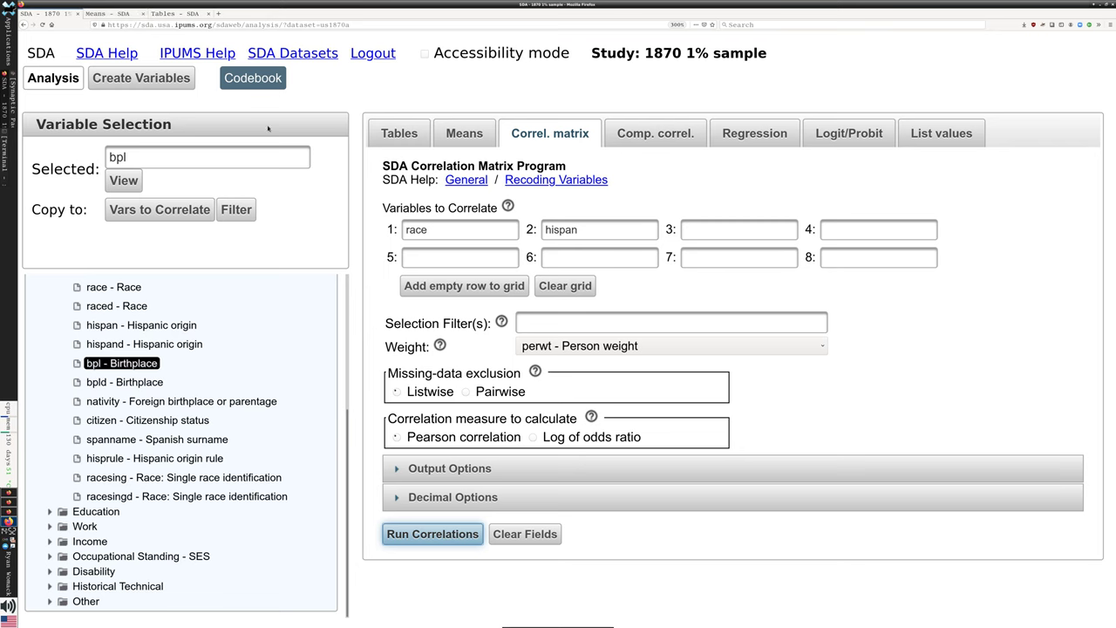
scroll(220, 375, up, 3)
scroll(220, 375, down, 3)
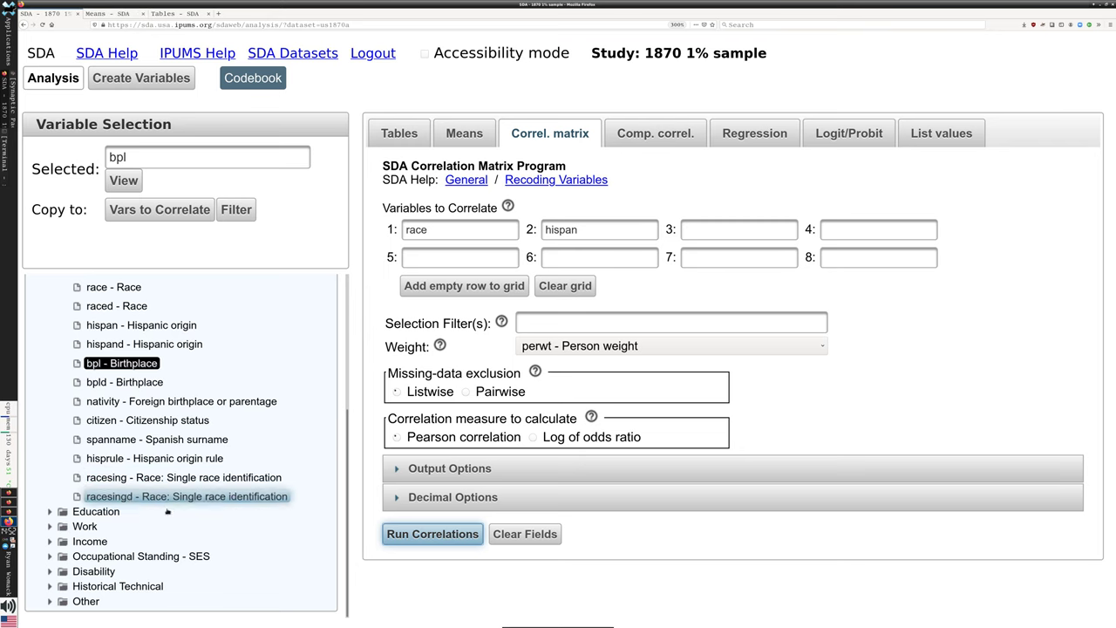
click(50, 541)
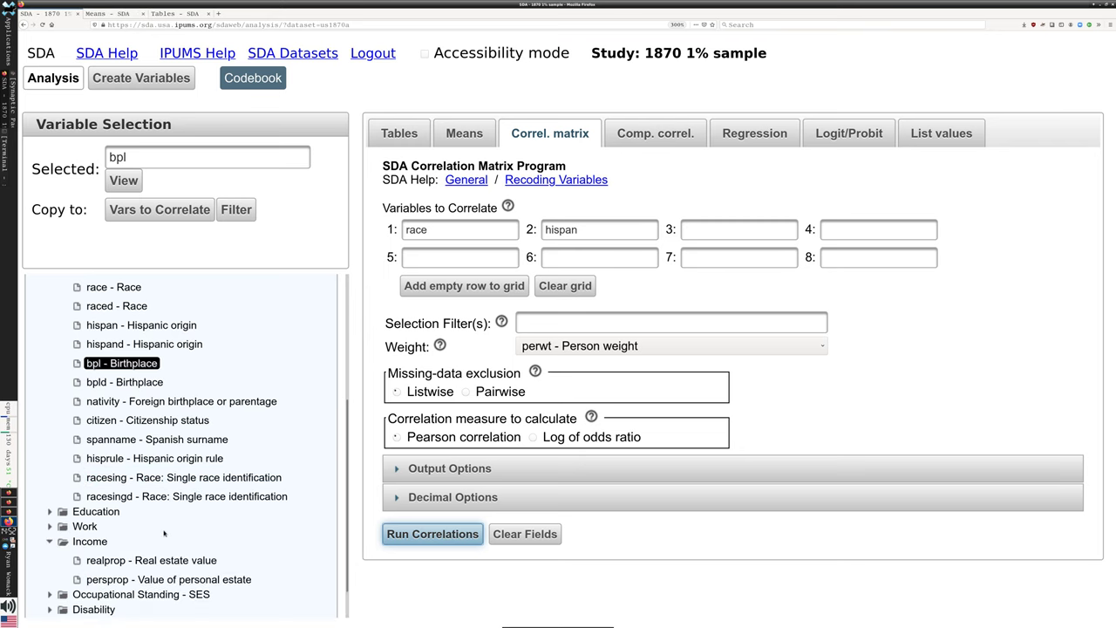
scroll(164, 532, down, 1)
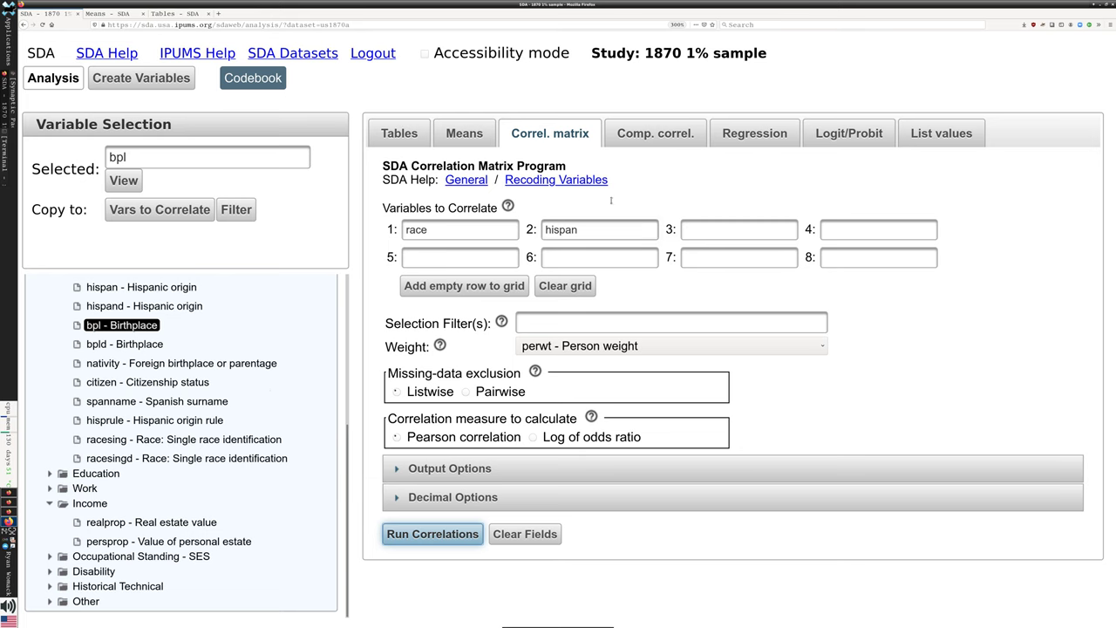
Delete race and hispan from the first two variables-to-correlate fields.
click(455, 233)
double_click(455, 232)
key(BackSpace)
click(560, 230)
double_click(561, 231)
key(BackSpace)
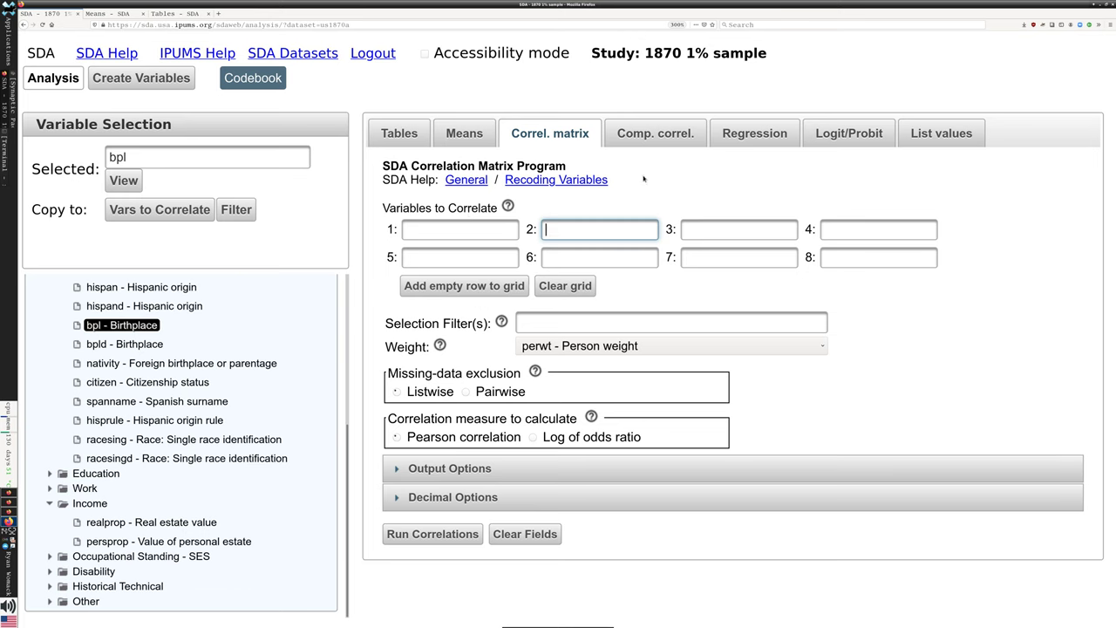
Fill the Regression form with age as the dependent variable and hispan as independent 1.
click(672, 141)
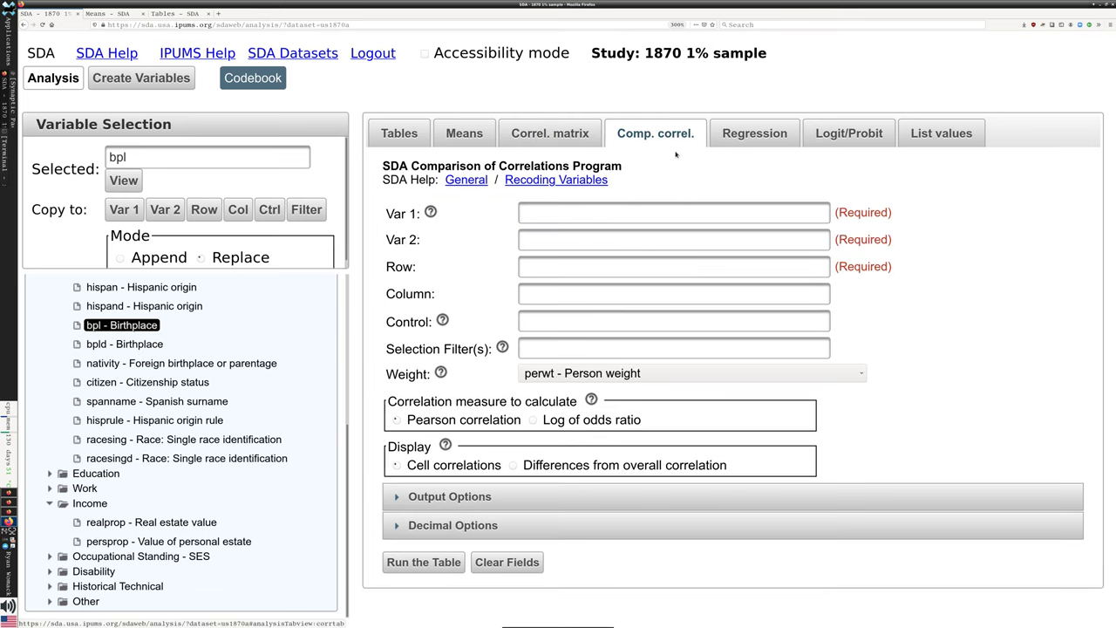
click(598, 260)
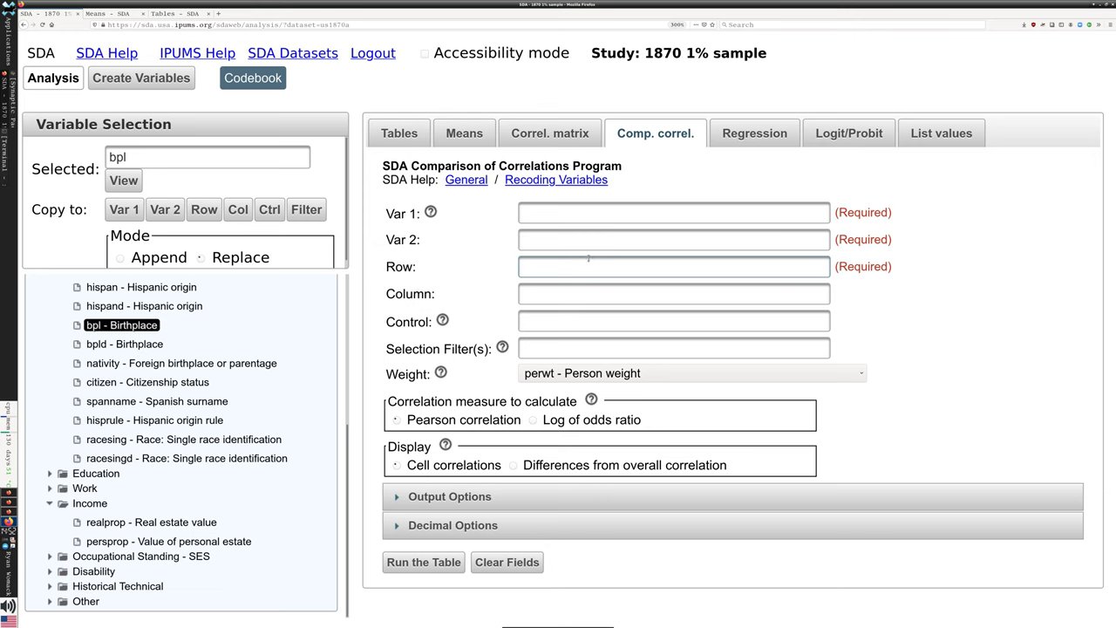
click(747, 212)
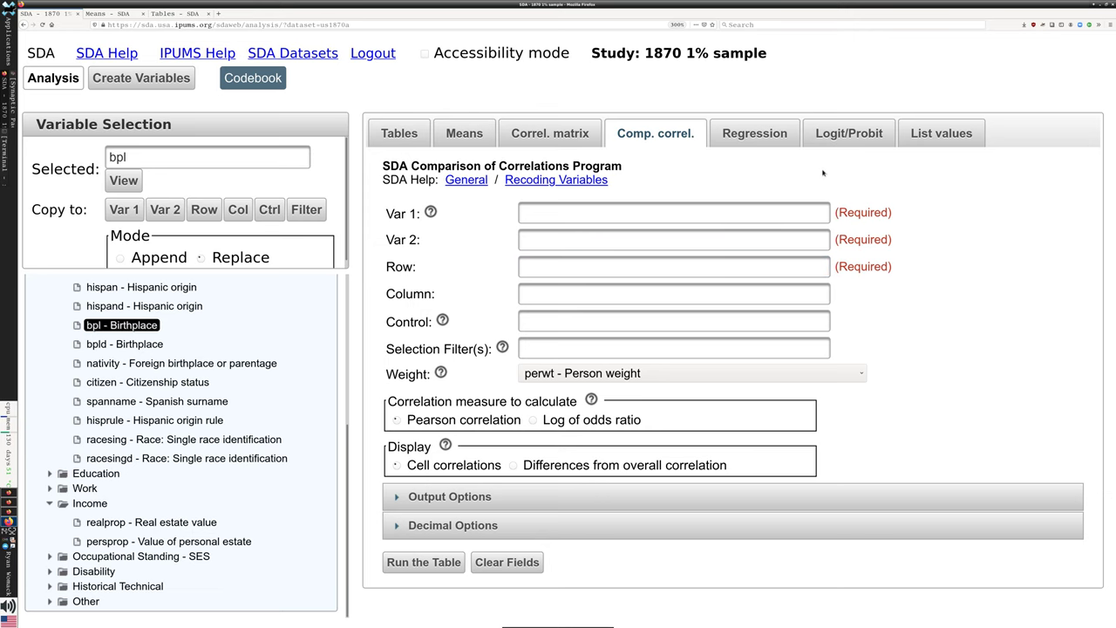
click(781, 132)
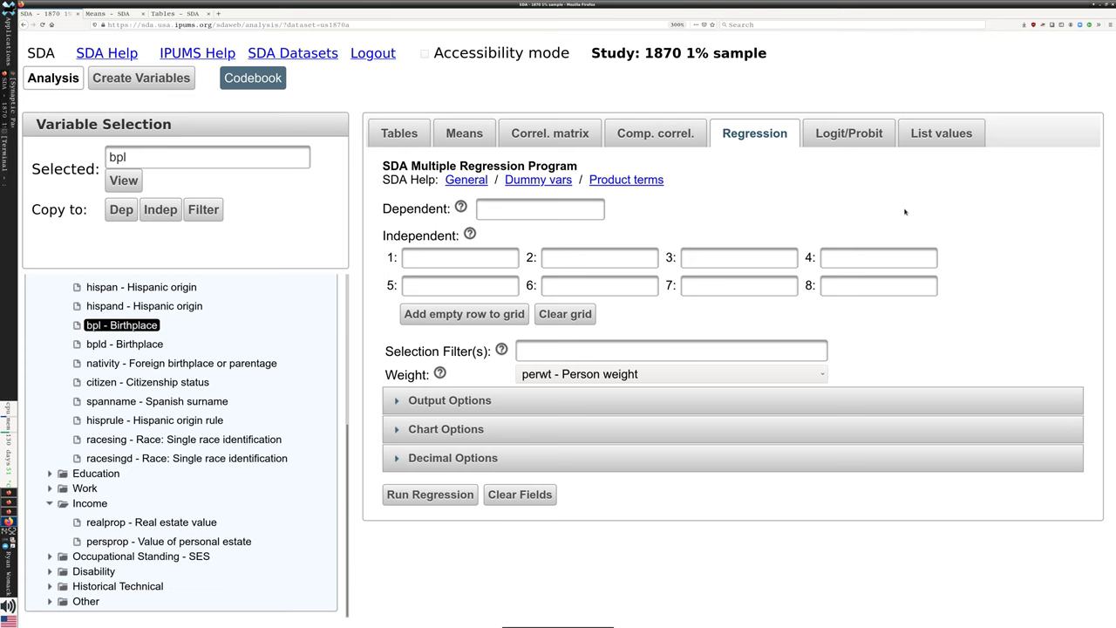
click(562, 216)
text(age)
click(486, 259)
text(hispan)
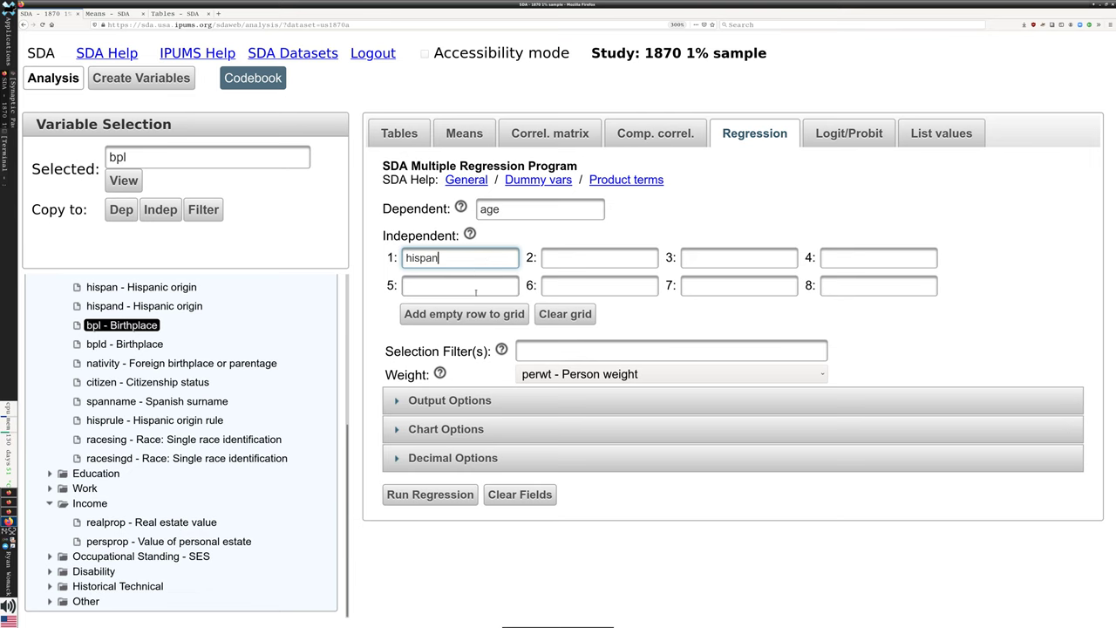
Run the weighted regression and review the -.431 coefficient (p .029) and its confidence interval.
click(449, 497)
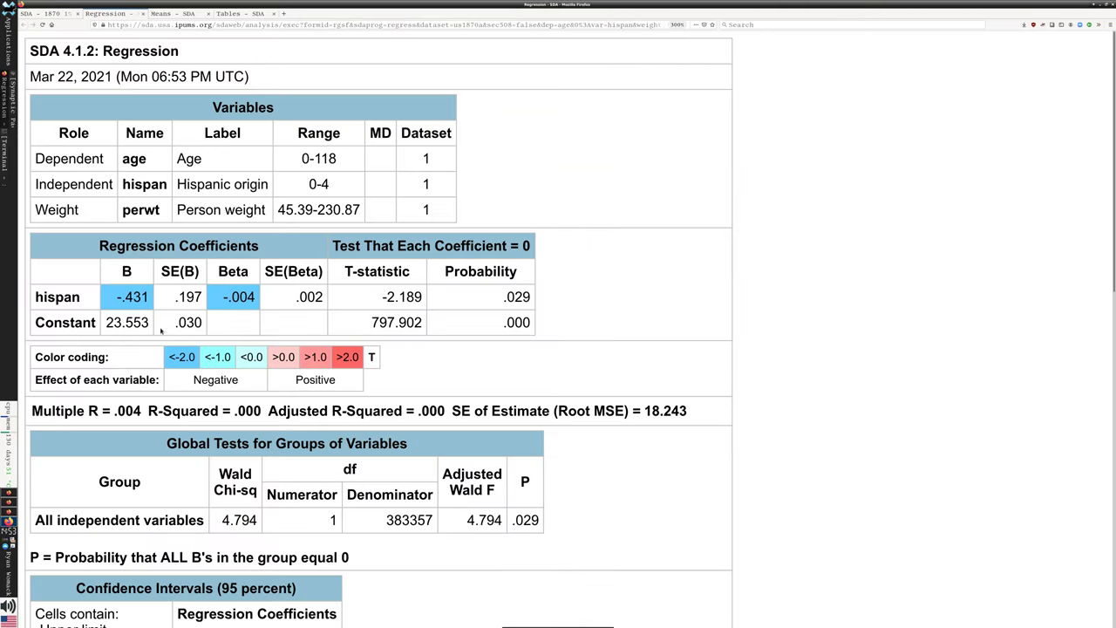
scroll(271, 360, down, 3)
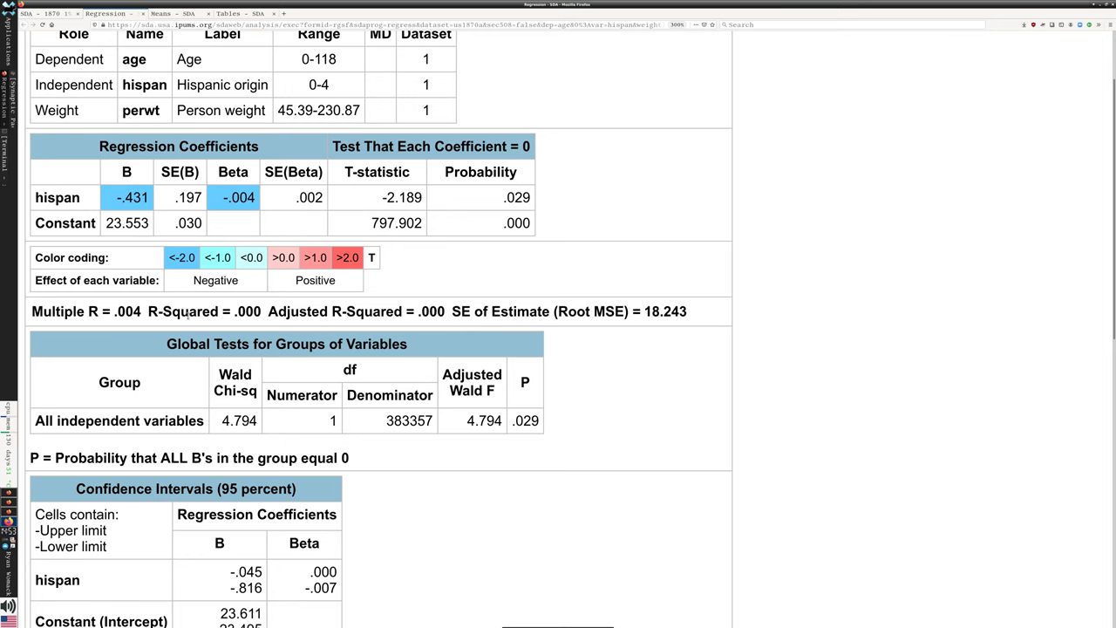
scroll(199, 323, down, 3)
scroll(335, 364, down, 3)
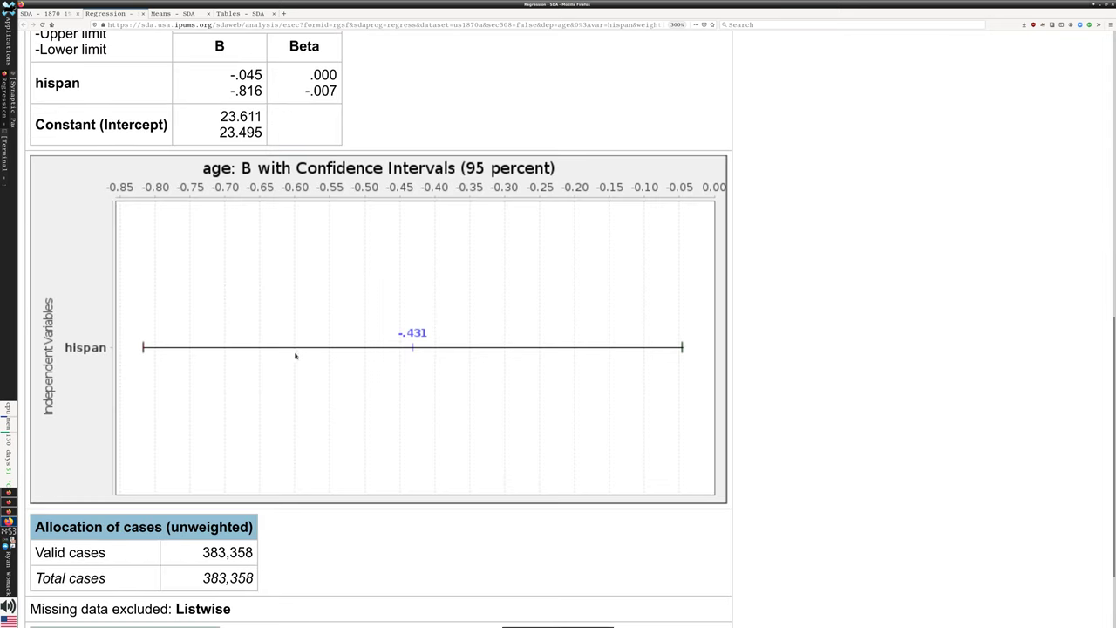
scroll(364, 334, down, 2)
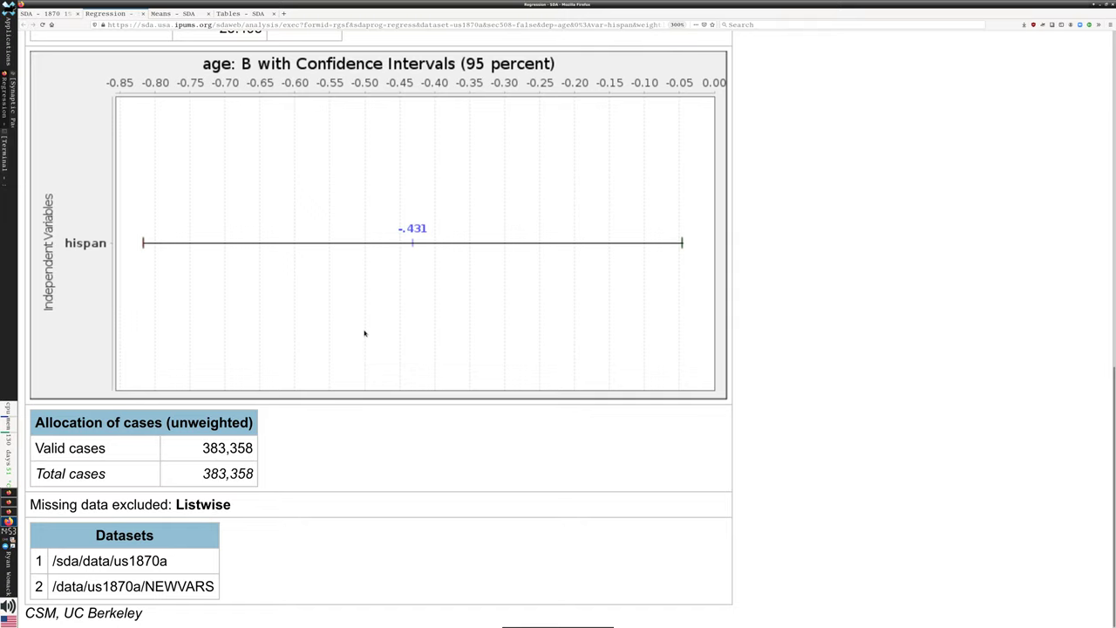
scroll(364, 331, up, 3)
scroll(365, 331, up, 3)
scroll(273, 252, up, 3)
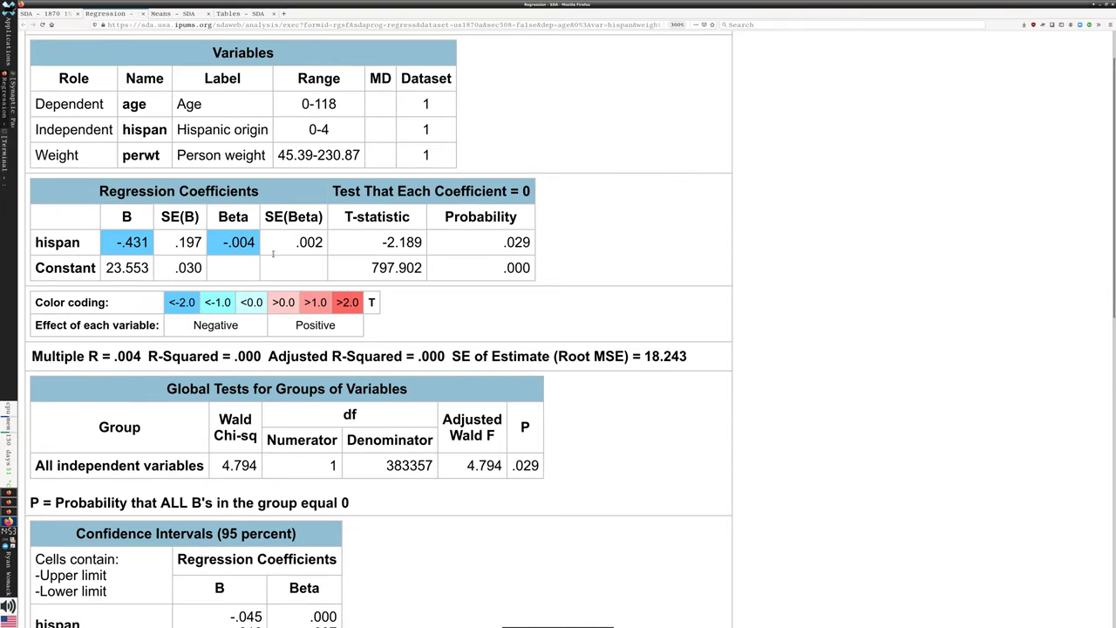
scroll(274, 252, up, 1)
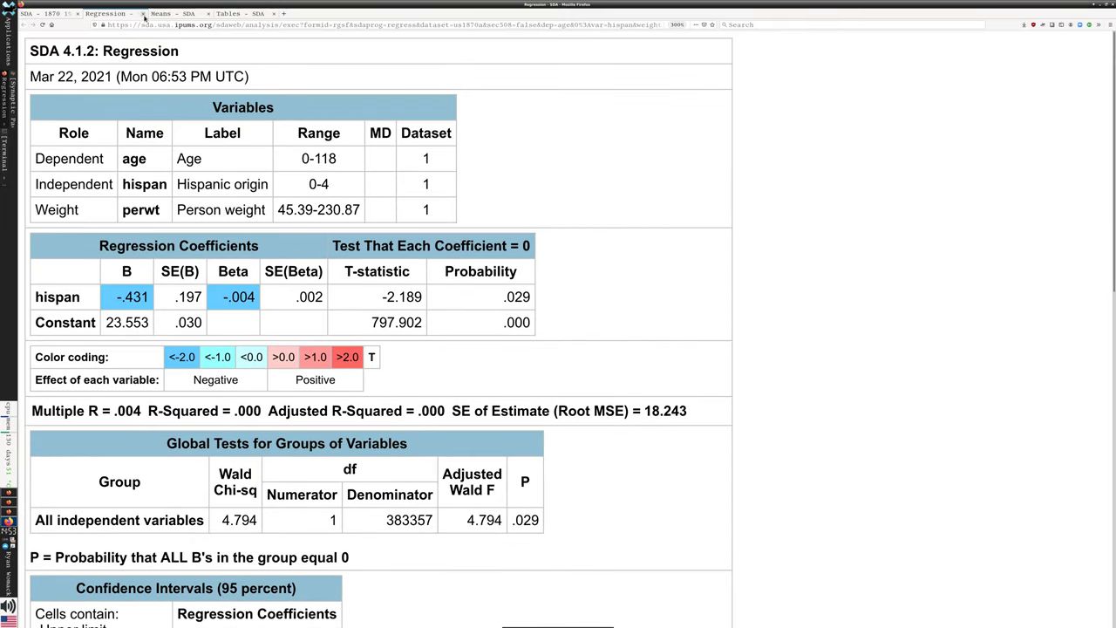
click(142, 14)
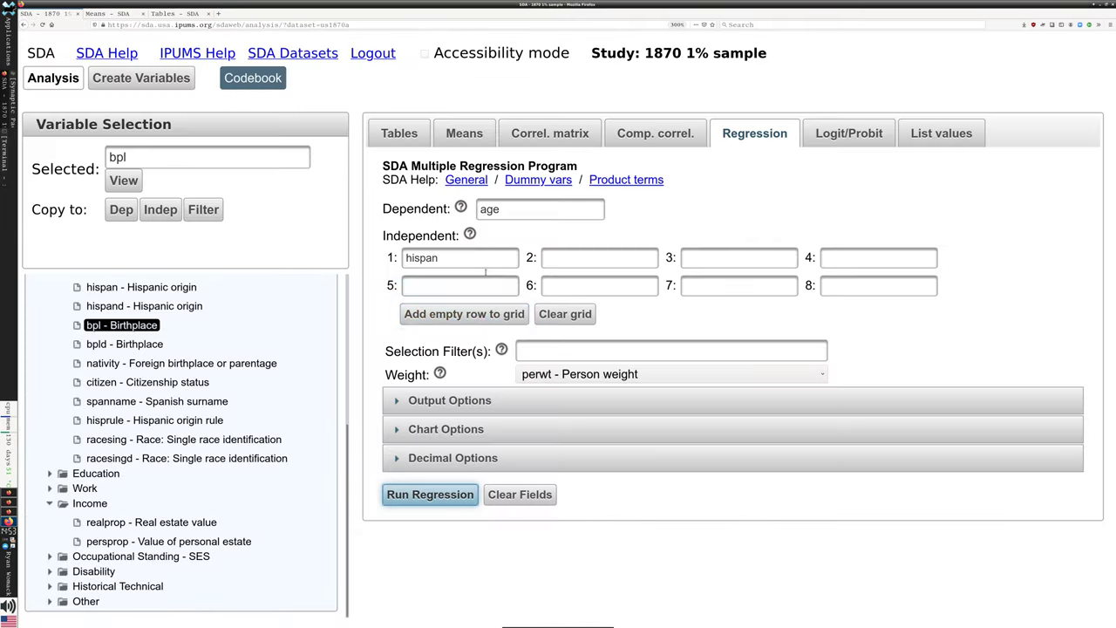
Delete hispan from Independent 1 and bring up the Logit/Probit form with only perwt weighting.
drag(455, 260, 378, 261)
key(BackSpace)
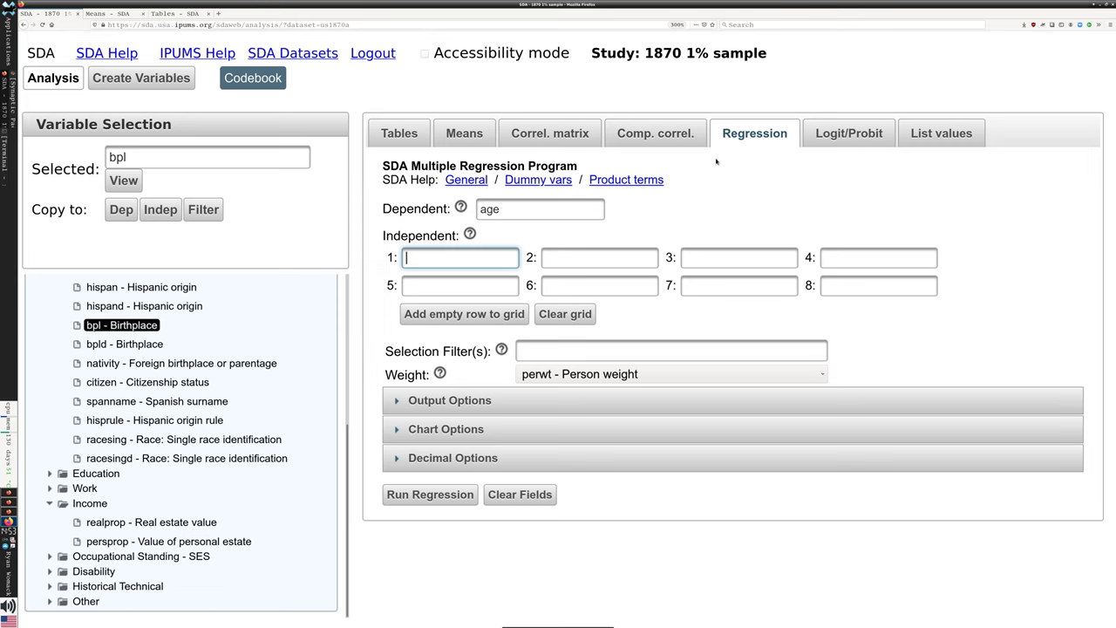
click(844, 143)
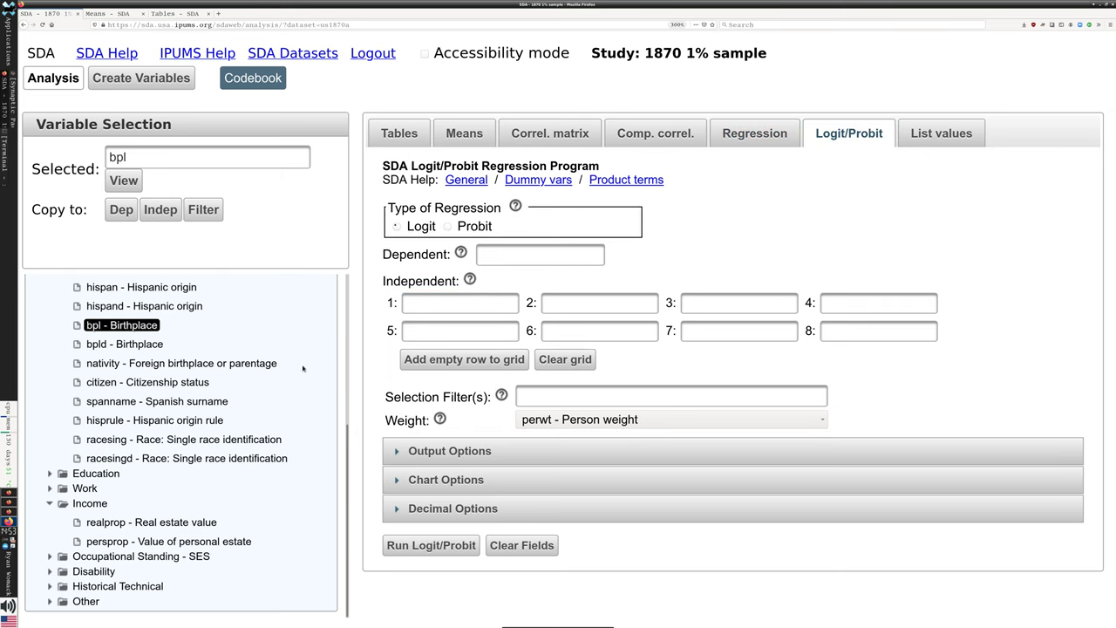
scroll(297, 369, up, 5)
scroll(290, 374, down, 2)
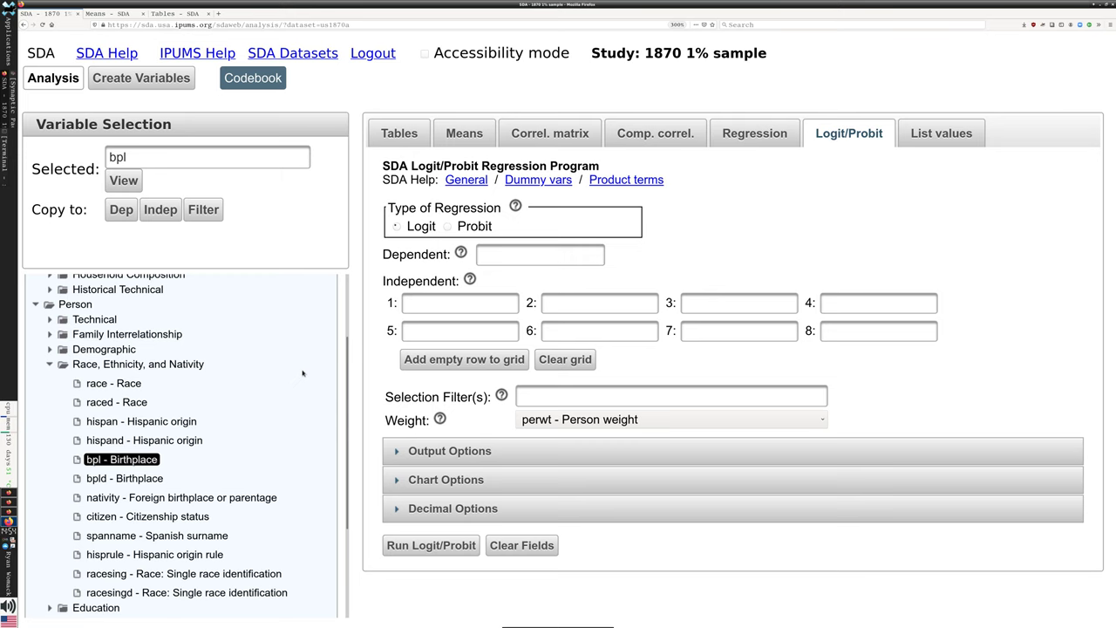
List the individual-case values of bpld in the List Values form.
click(926, 138)
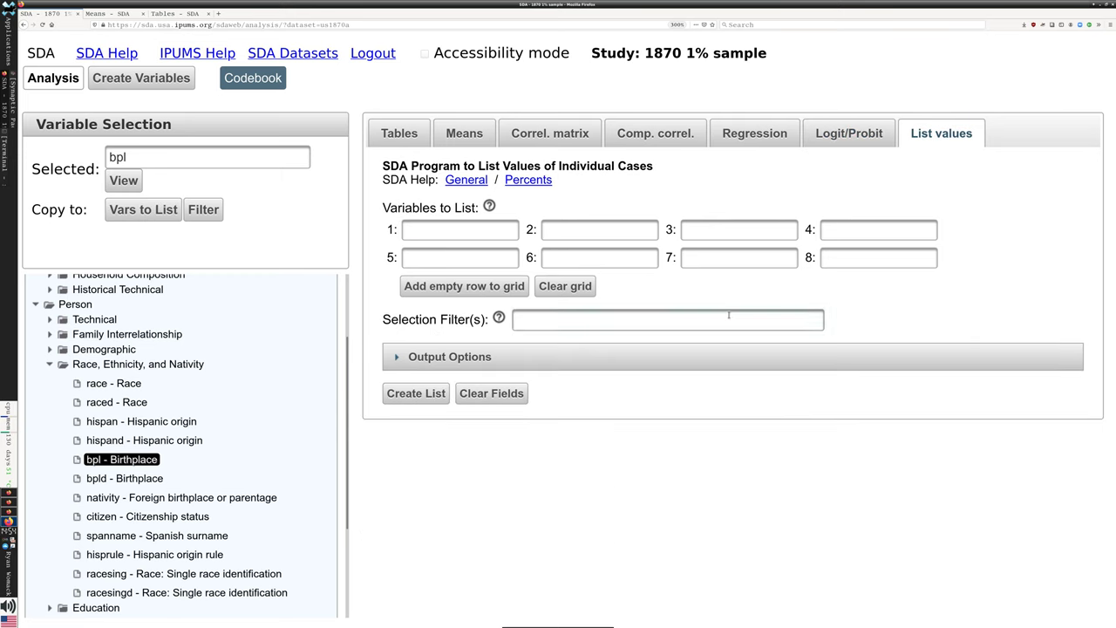
click(449, 233)
text(bpld)
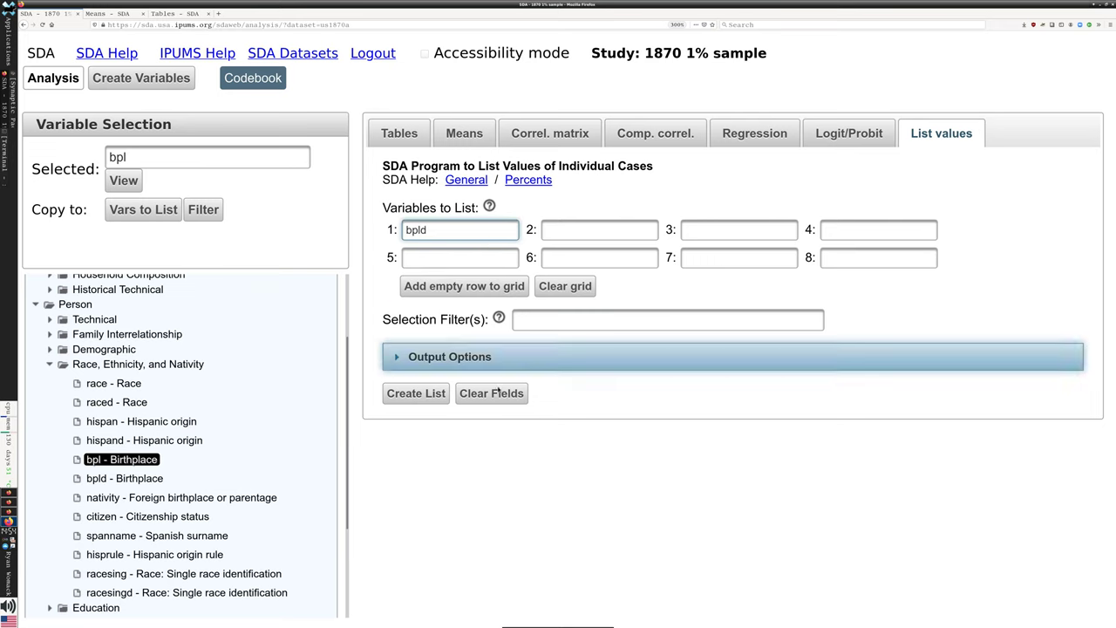
key(Return)
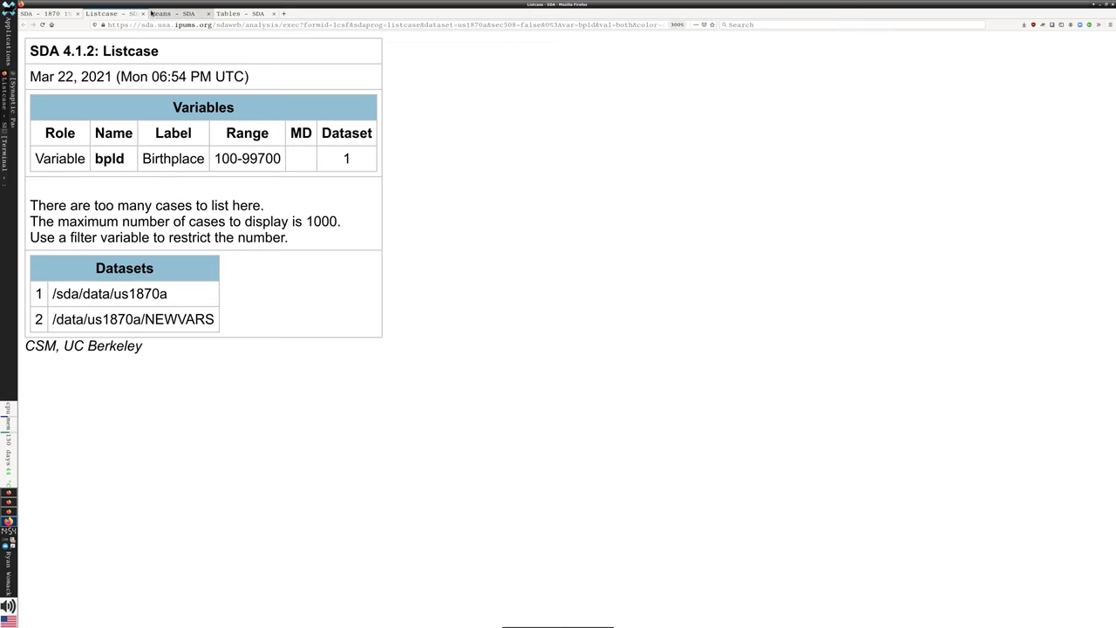
click(143, 14)
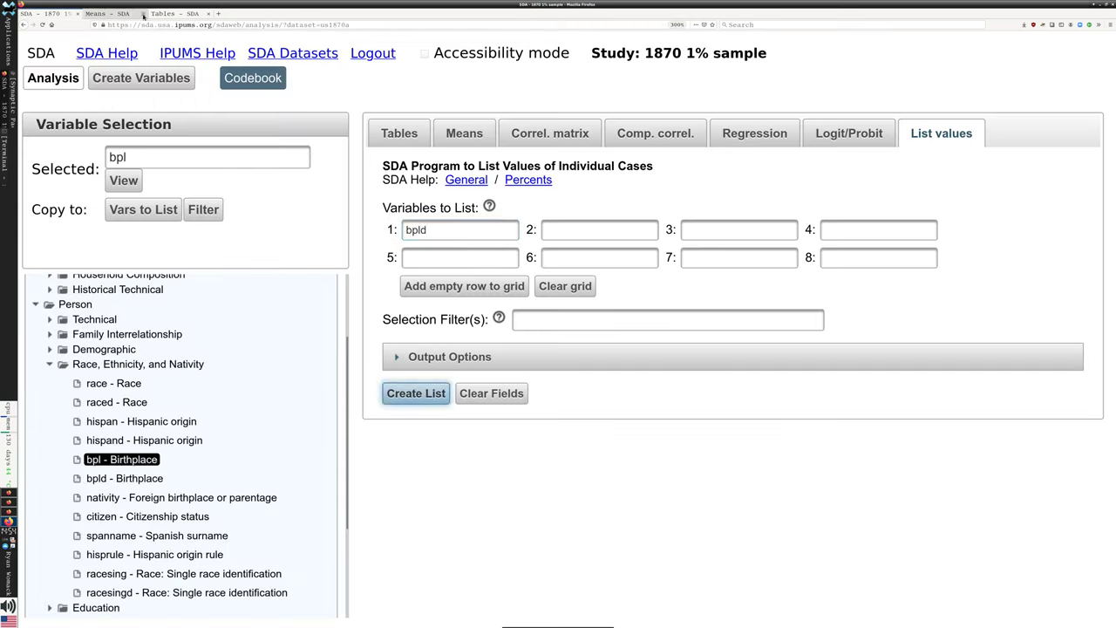
List the hispan values instead, which exceeds the case limit.
text(hispan)
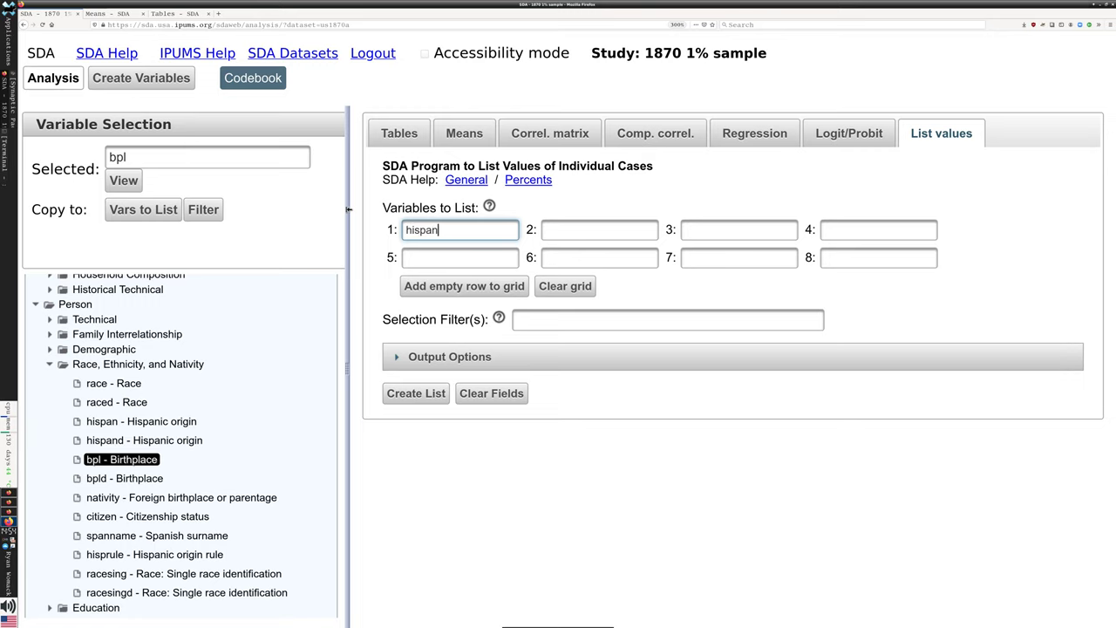
click(428, 390)
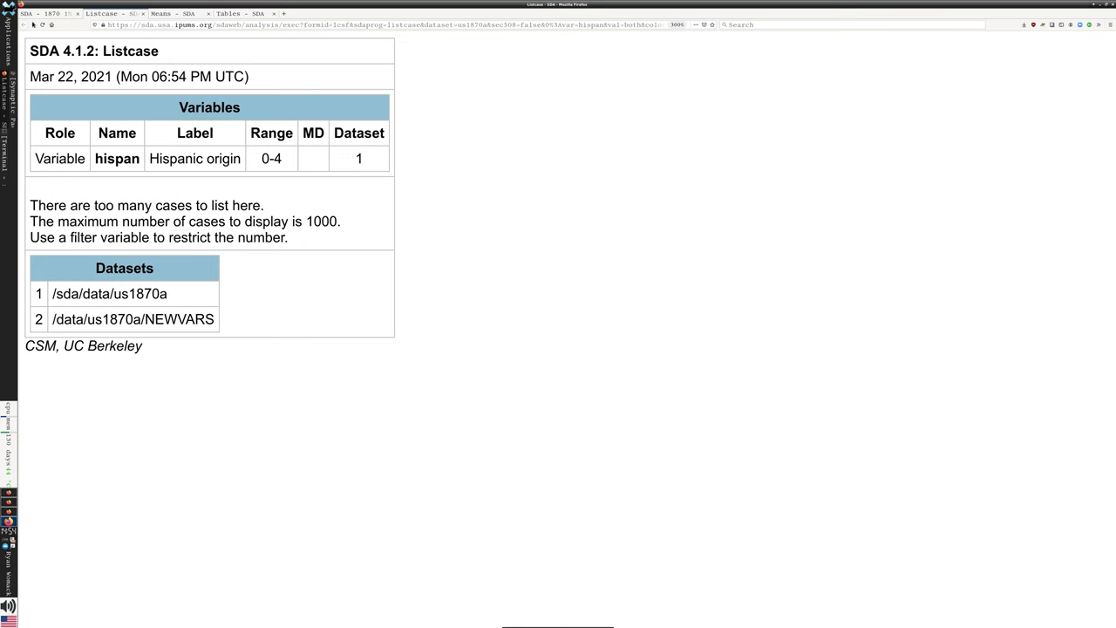
click(143, 14)
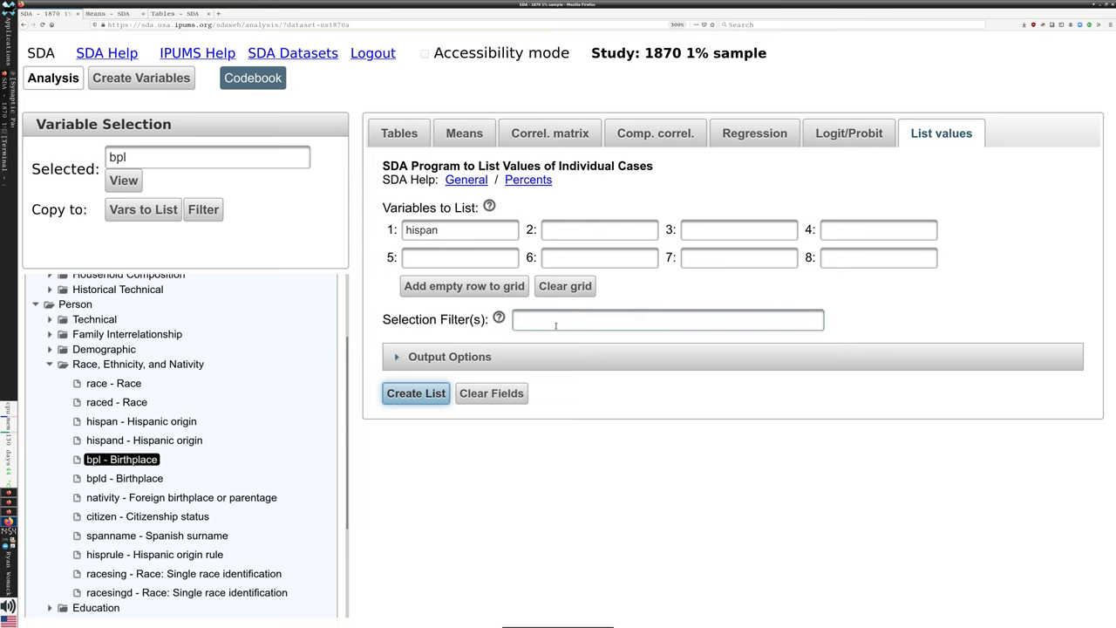
Bring up the help on Selection Filter variables from Output Options.
click(557, 357)
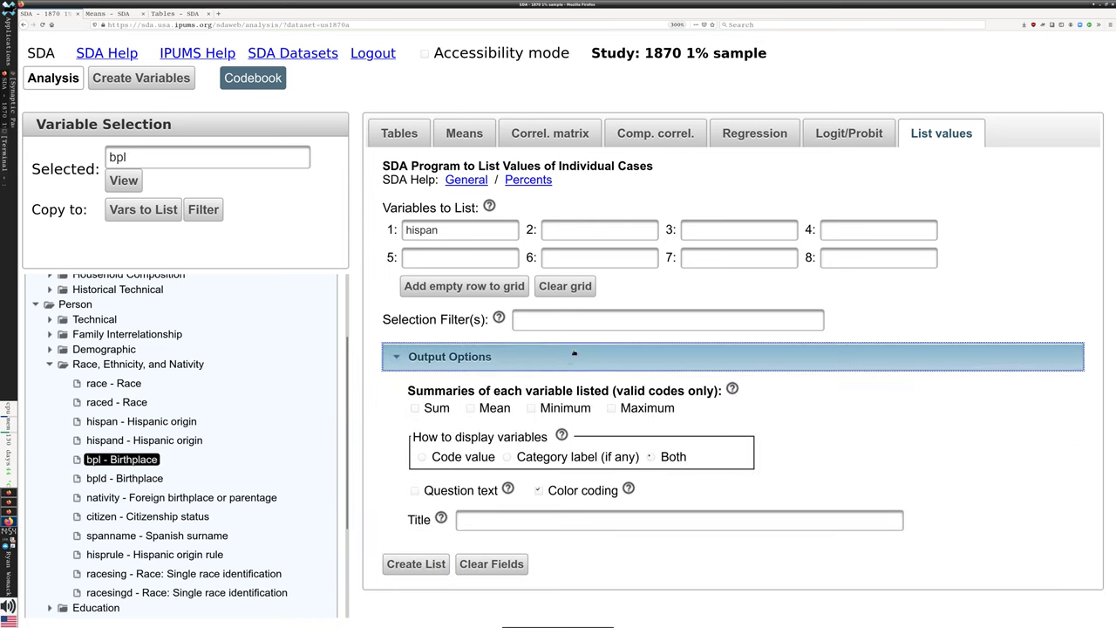
click(573, 324)
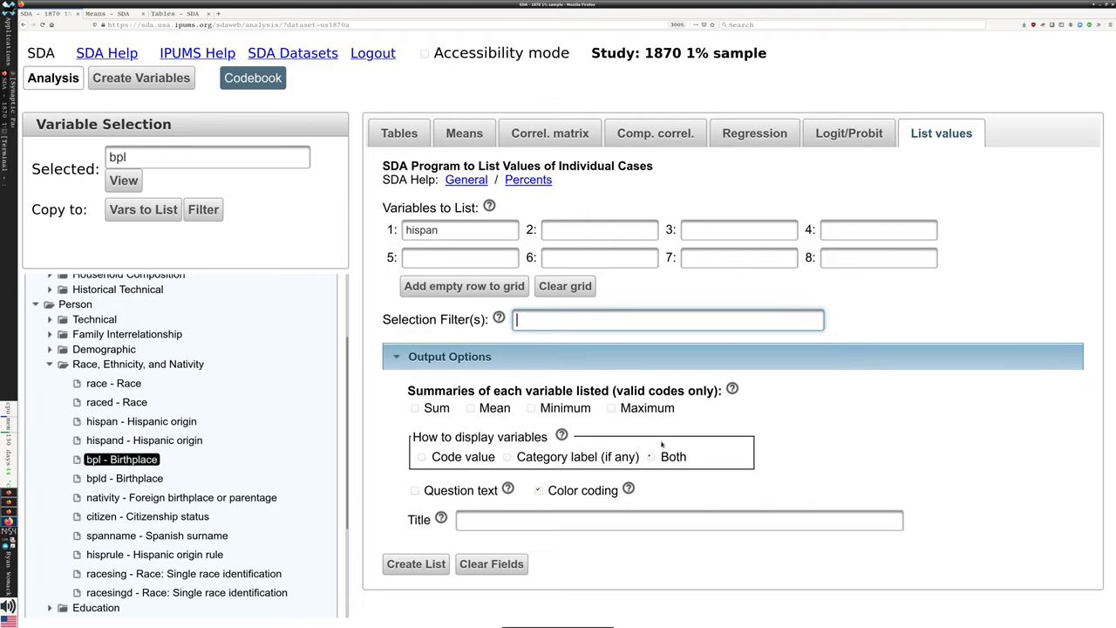
click(498, 319)
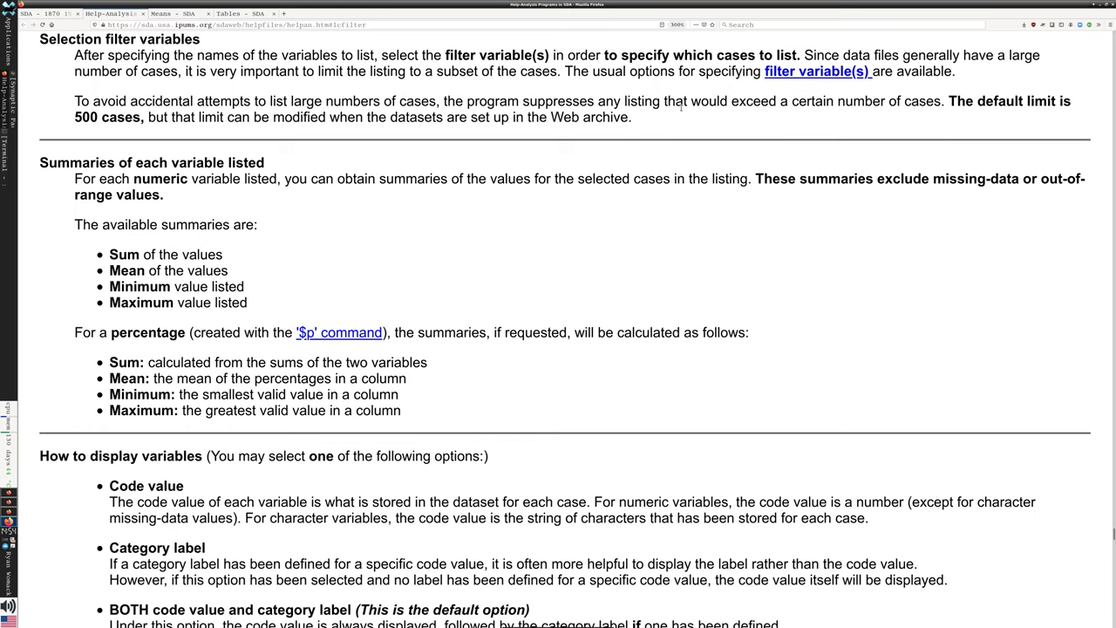
Read the filter variable(s) section and its syntax examples, then close the help.
click(807, 72)
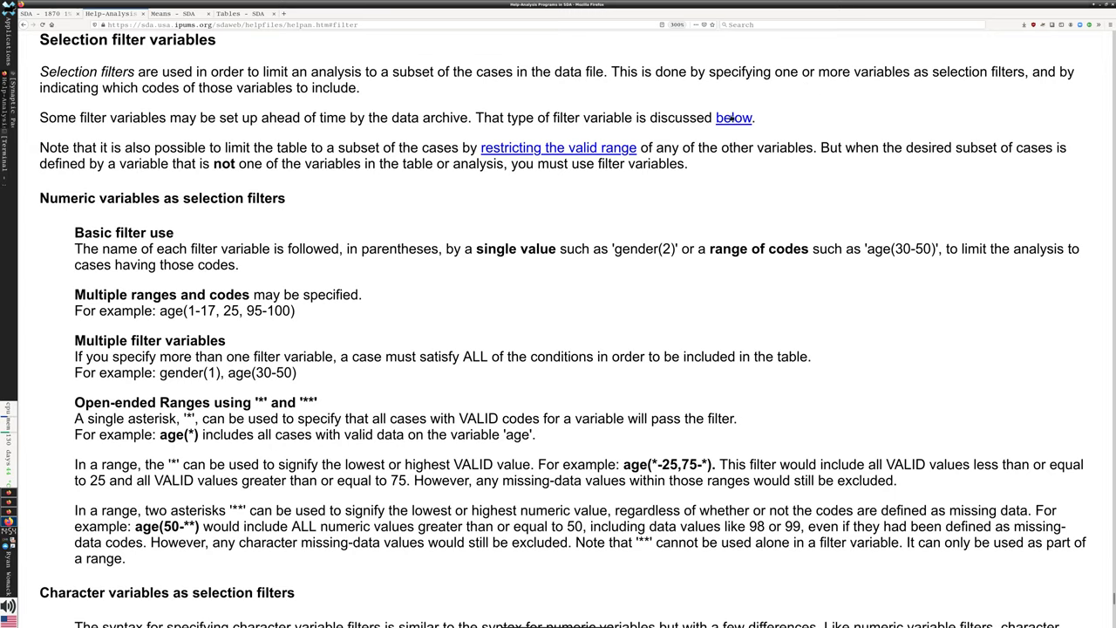
scroll(393, 285, down, 1)
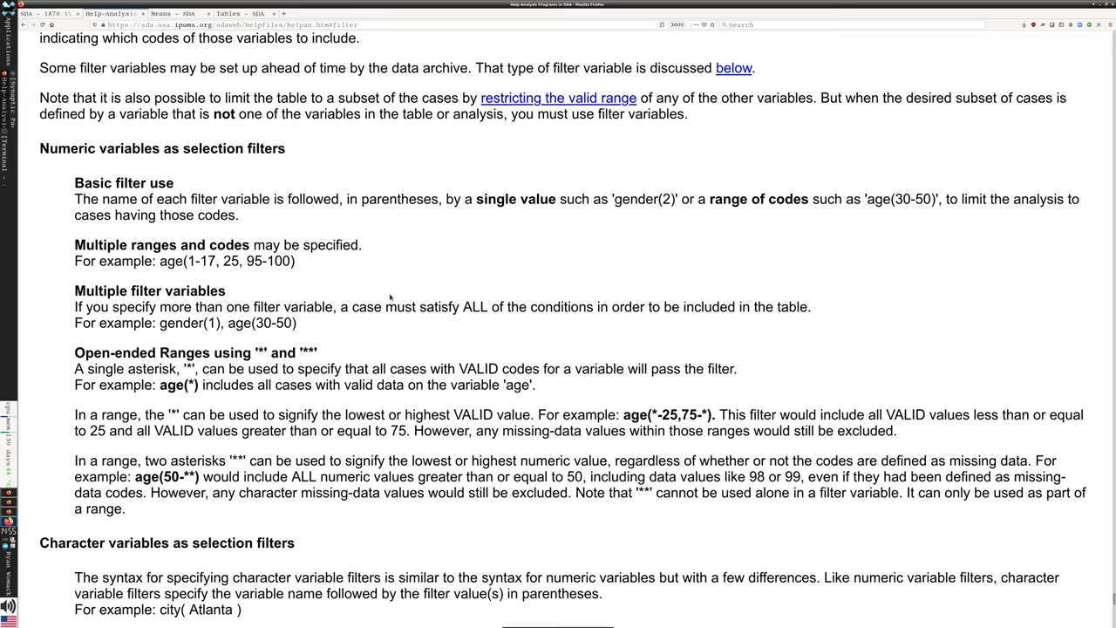
scroll(390, 297, down, 3)
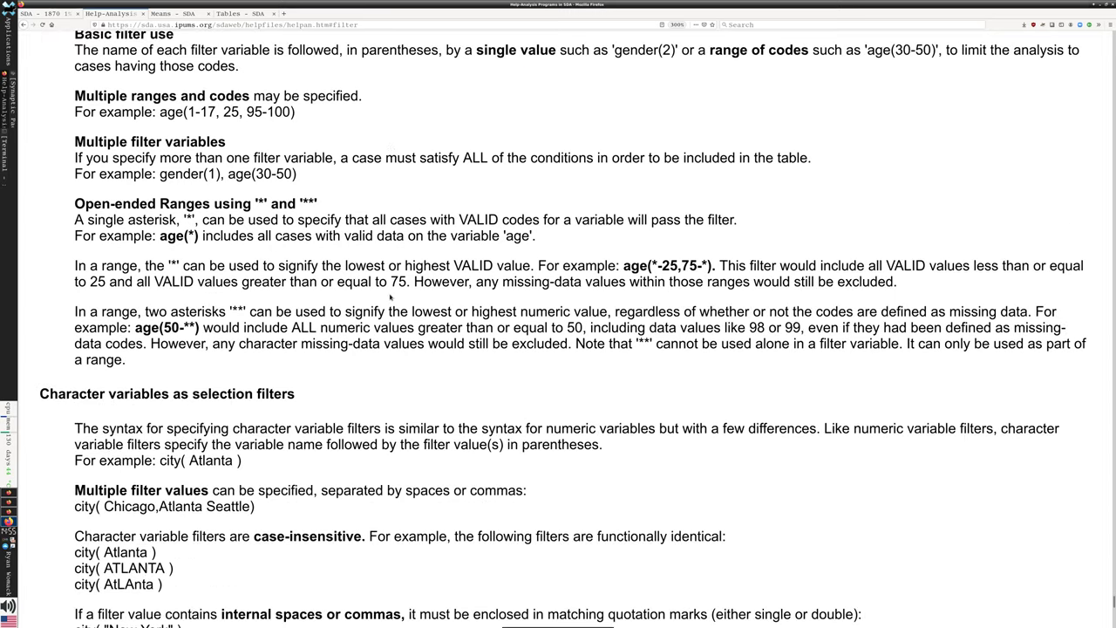
scroll(389, 296, down, 6)
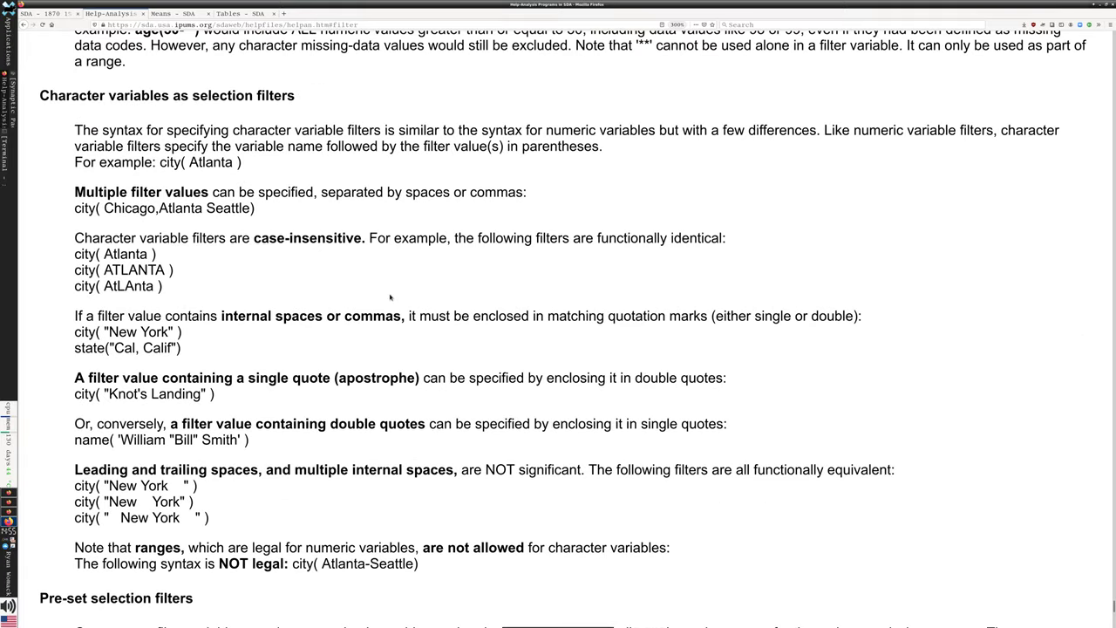
scroll(389, 297, up, 10)
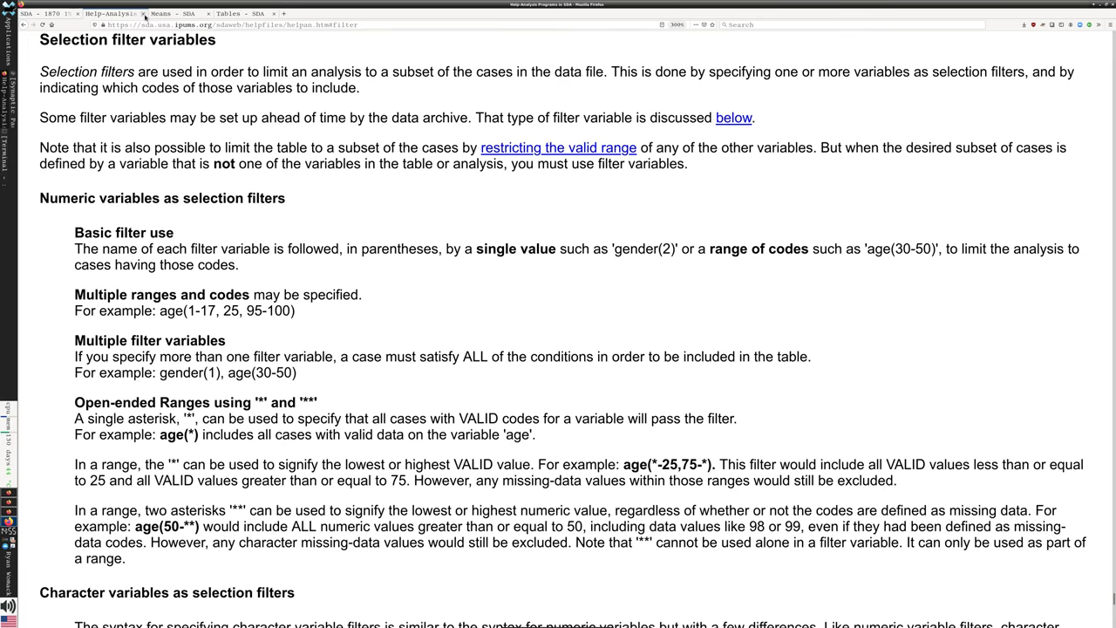
click(143, 15)
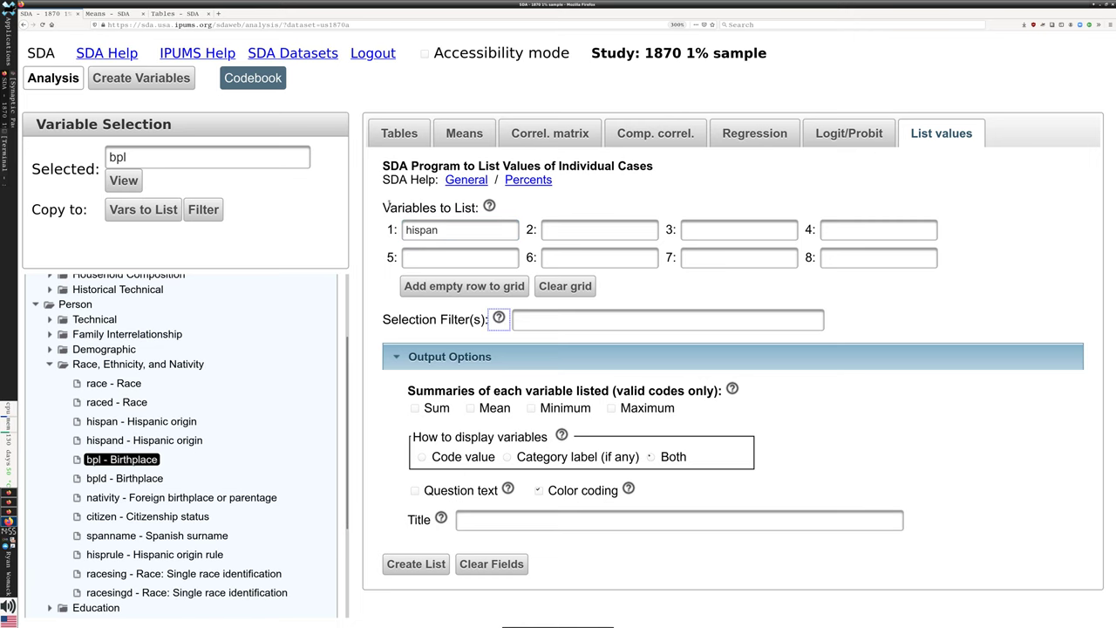
Return to the IPUMS USA SDA sample list and close the leftover Means and Tables pages.
click(399, 133)
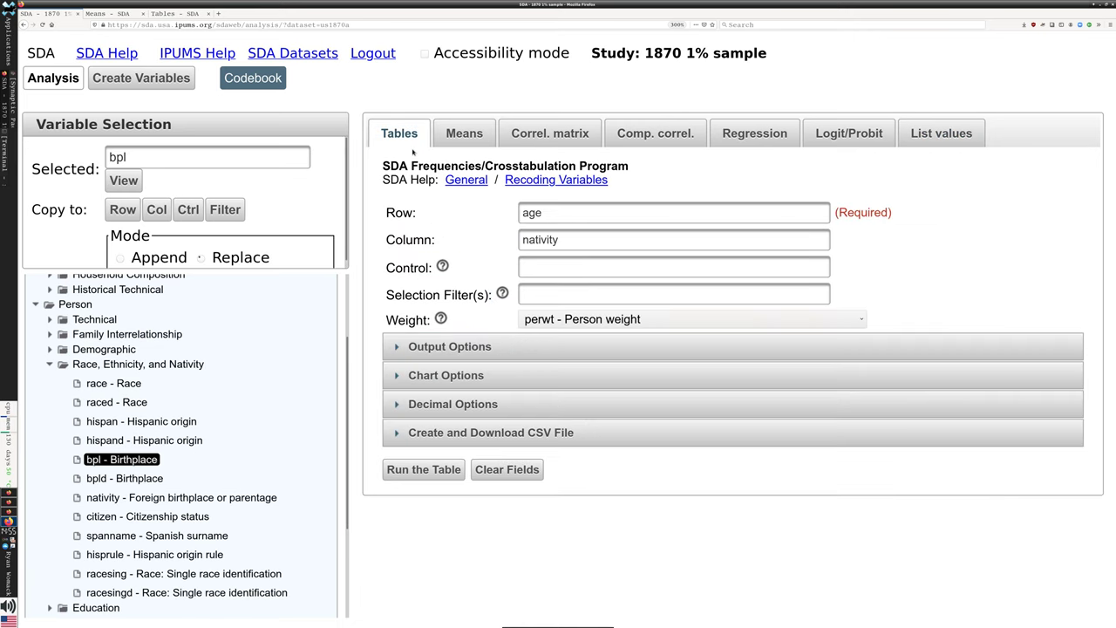
click(31, 24)
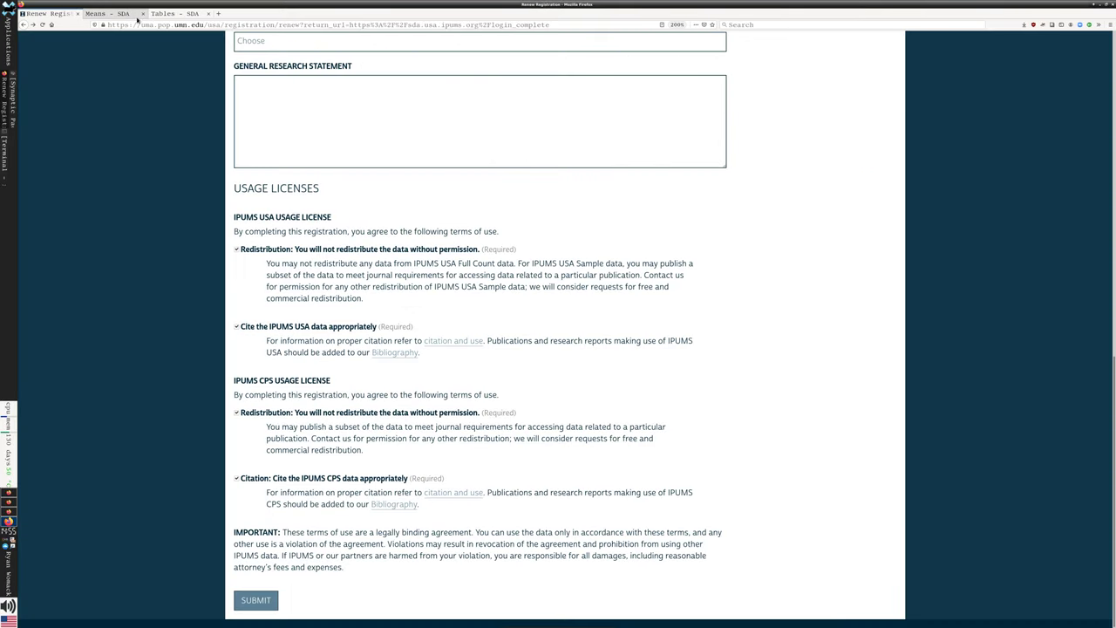
click(31, 25)
click(144, 14)
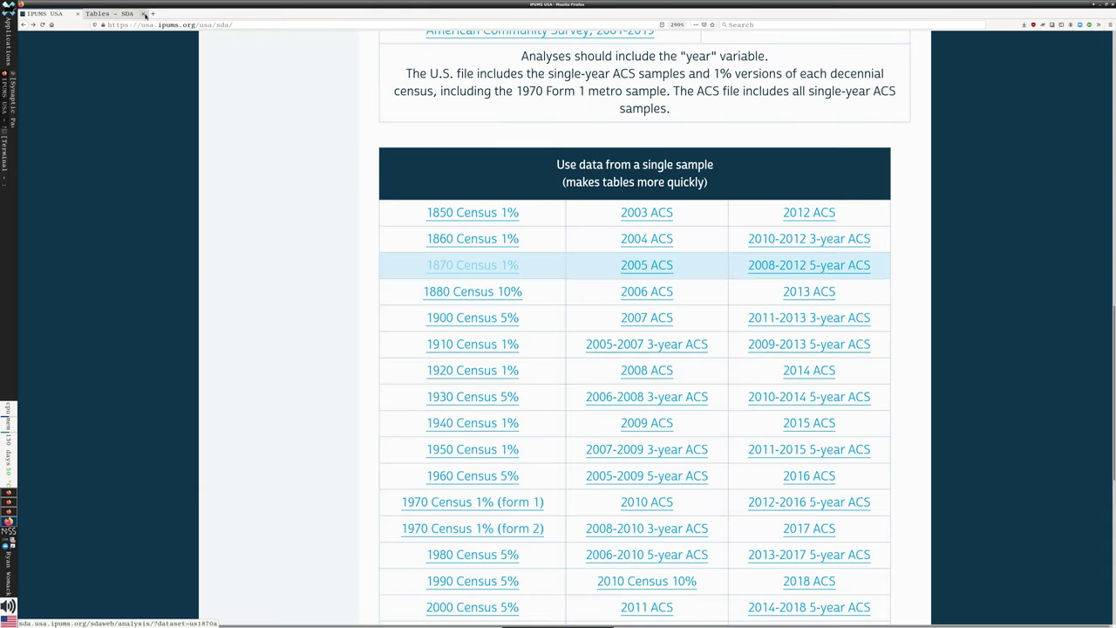
click(144, 14)
Open online analysis for the United States, 1850-2019 combined samples.
scroll(438, 213, up, 5)
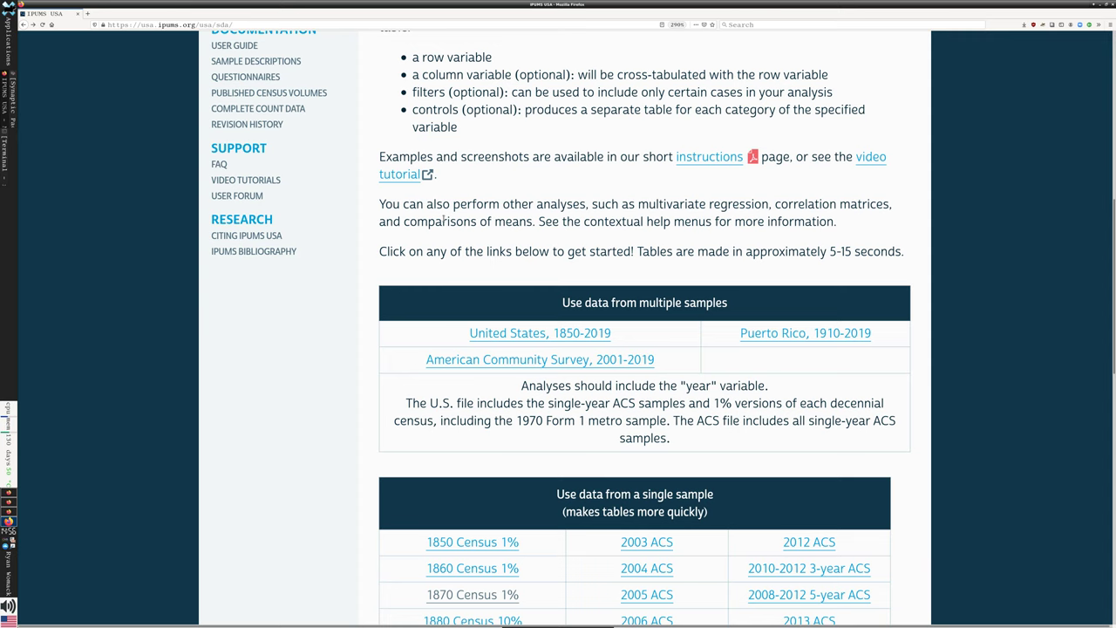
scroll(444, 220, up, 4)
scroll(349, 233, up, 3)
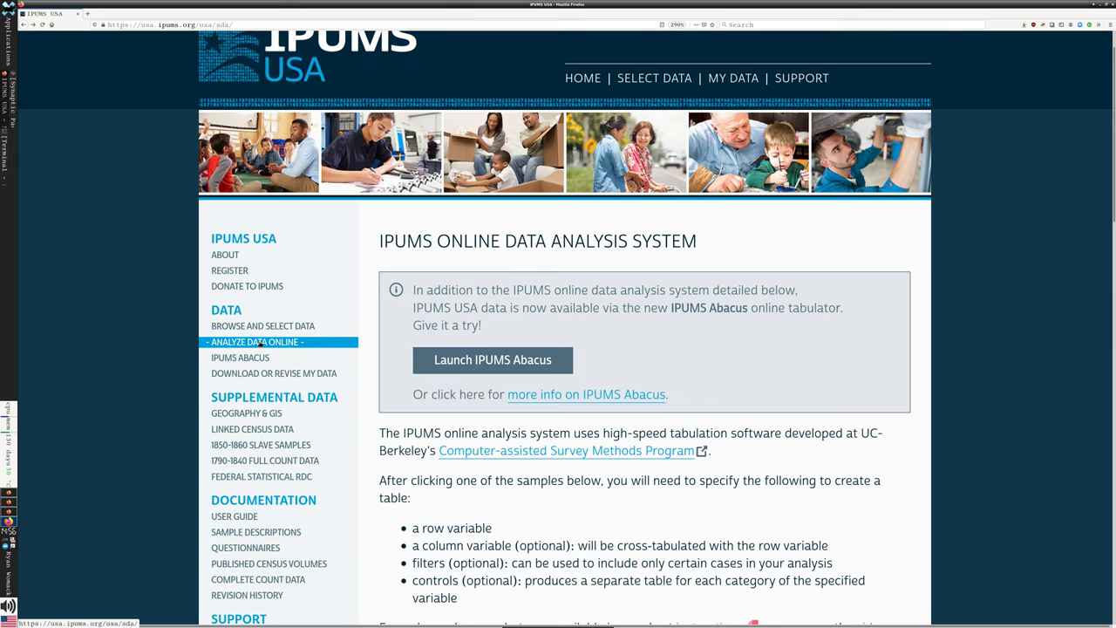
scroll(483, 363, down, 4)
scroll(483, 363, down, 5)
scroll(496, 366, down, 2)
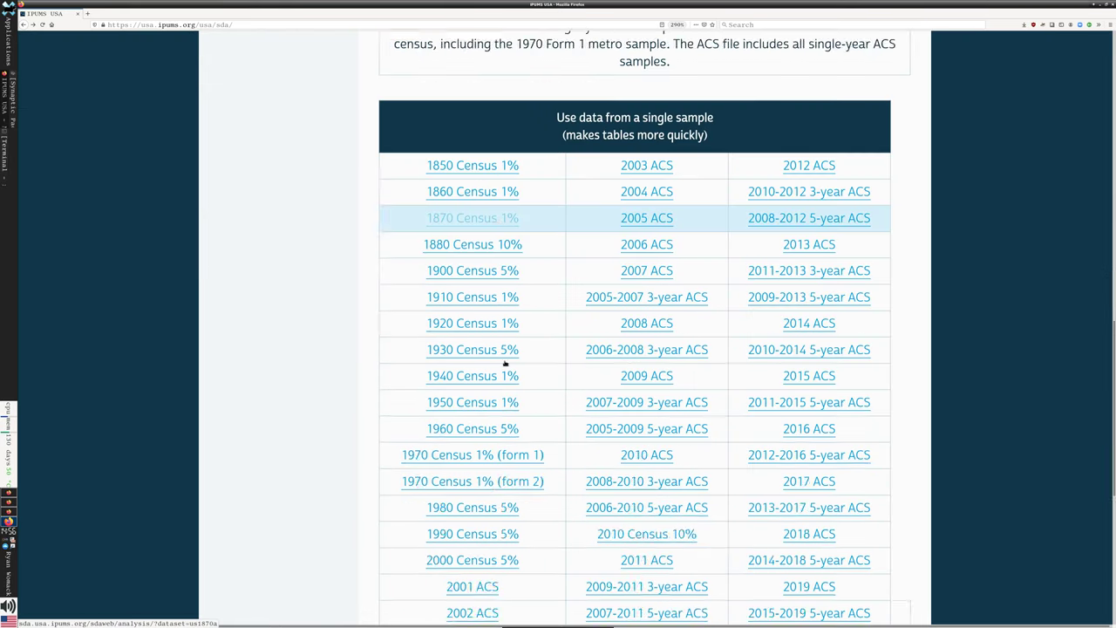
scroll(506, 362, up, 2)
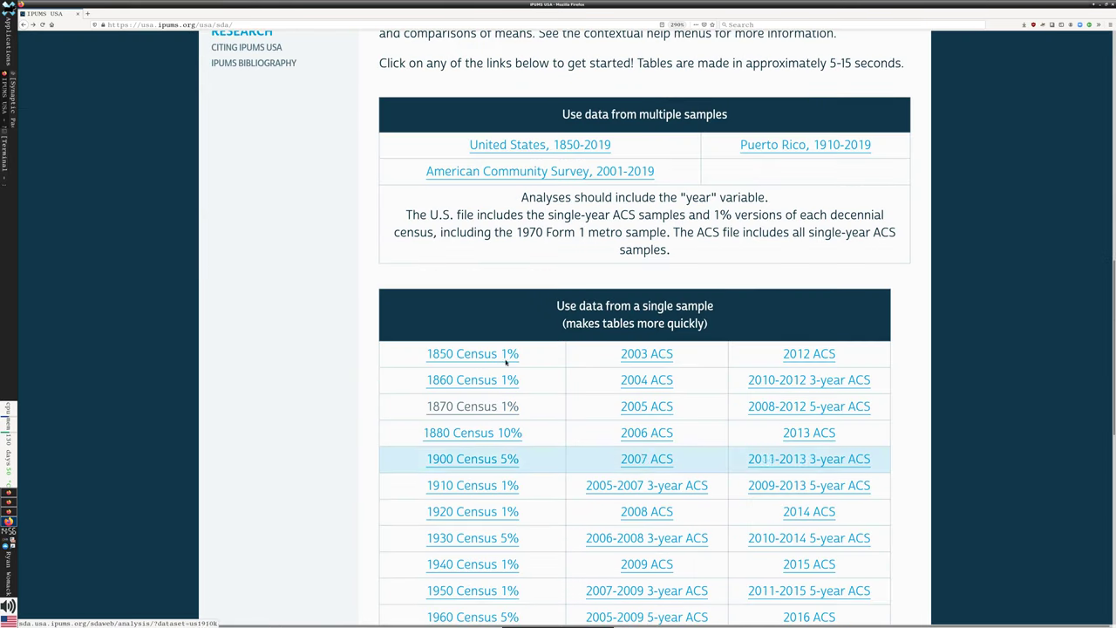
click(524, 150)
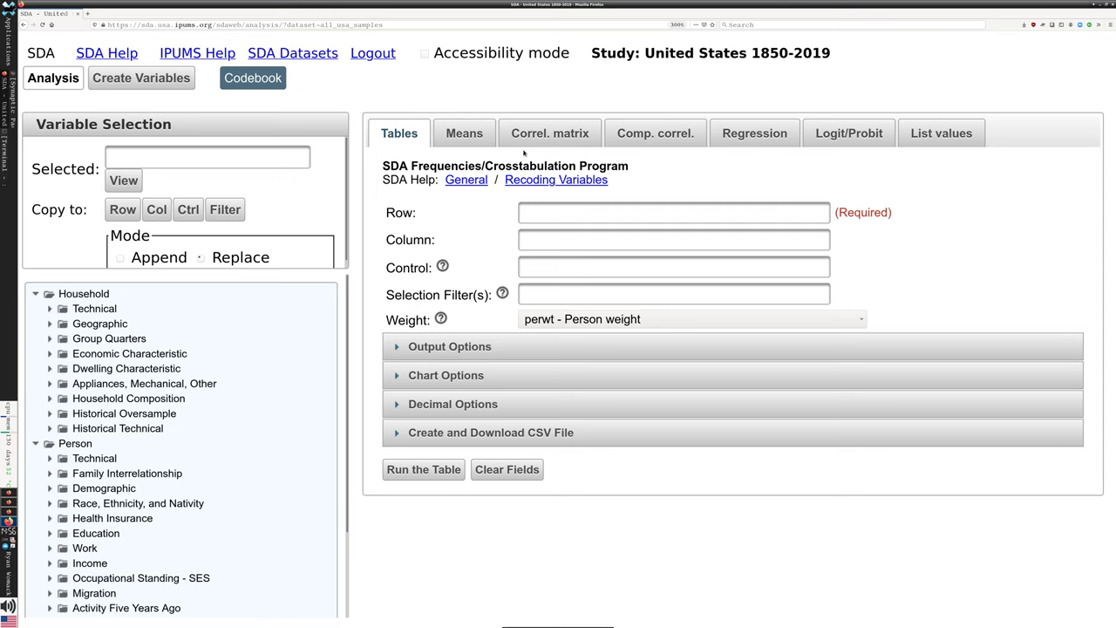
Expand Person > Demographic and select marrno - Times married.
scroll(268, 371, down, 2)
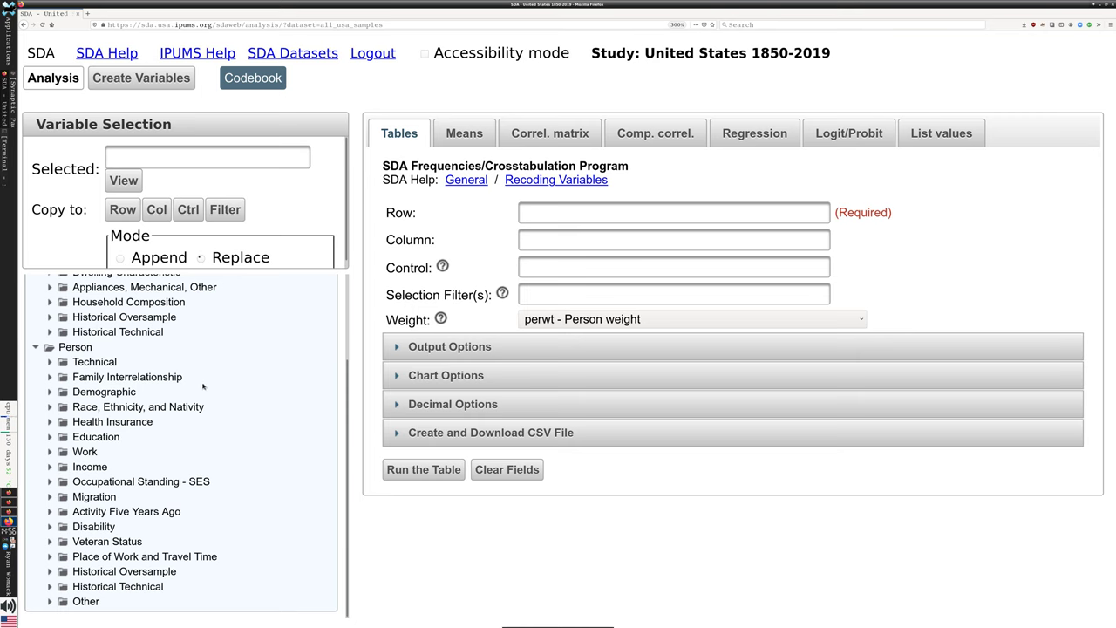
scroll(193, 387, up, 2)
scroll(208, 480, down, 2)
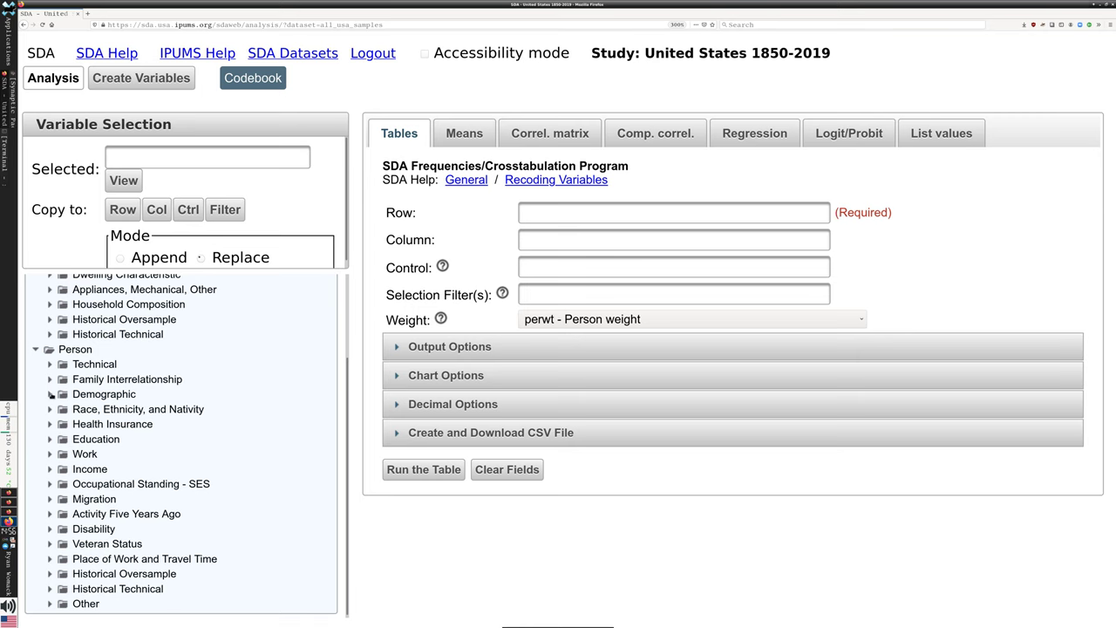
click(51, 394)
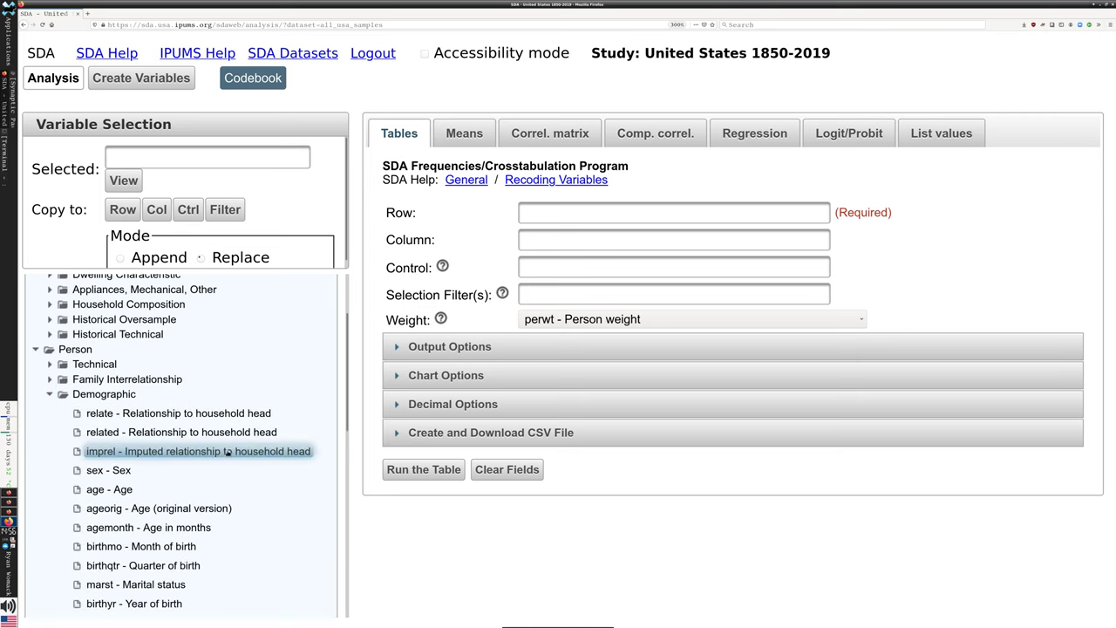
scroll(197, 566, down, 1)
scroll(197, 566, down, 3)
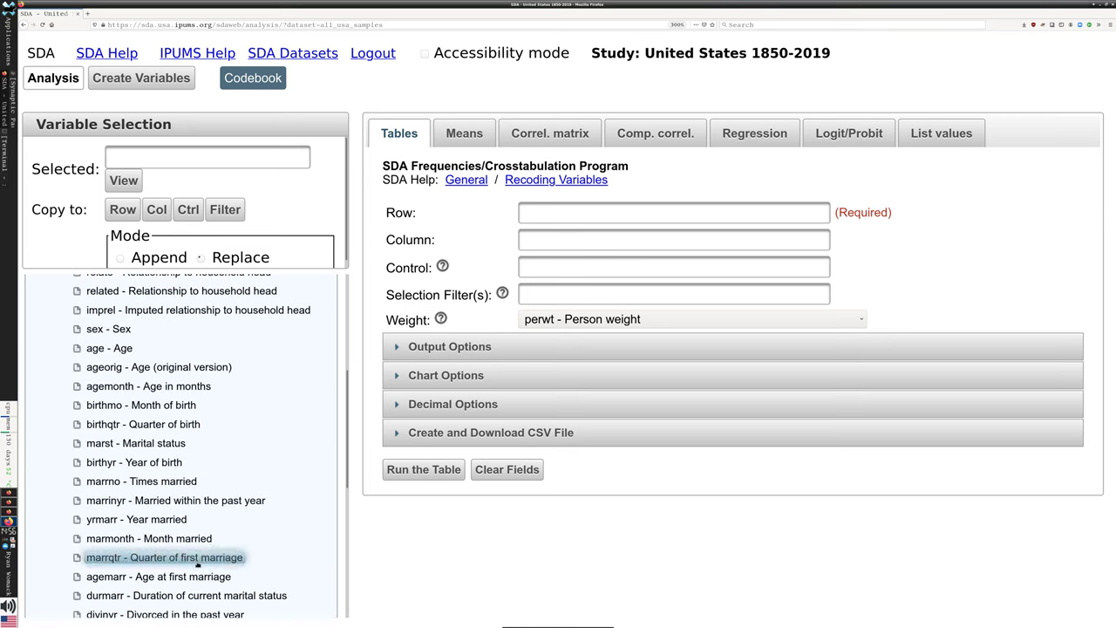
scroll(237, 547, down, 3)
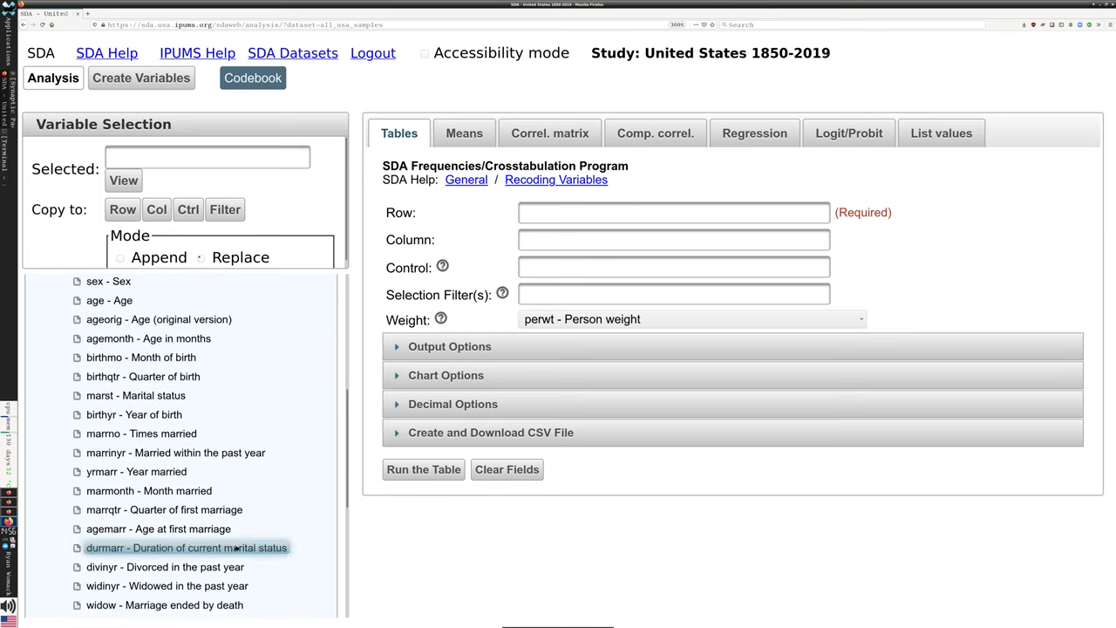
scroll(235, 548, down, 1)
scroll(213, 535, up, 5)
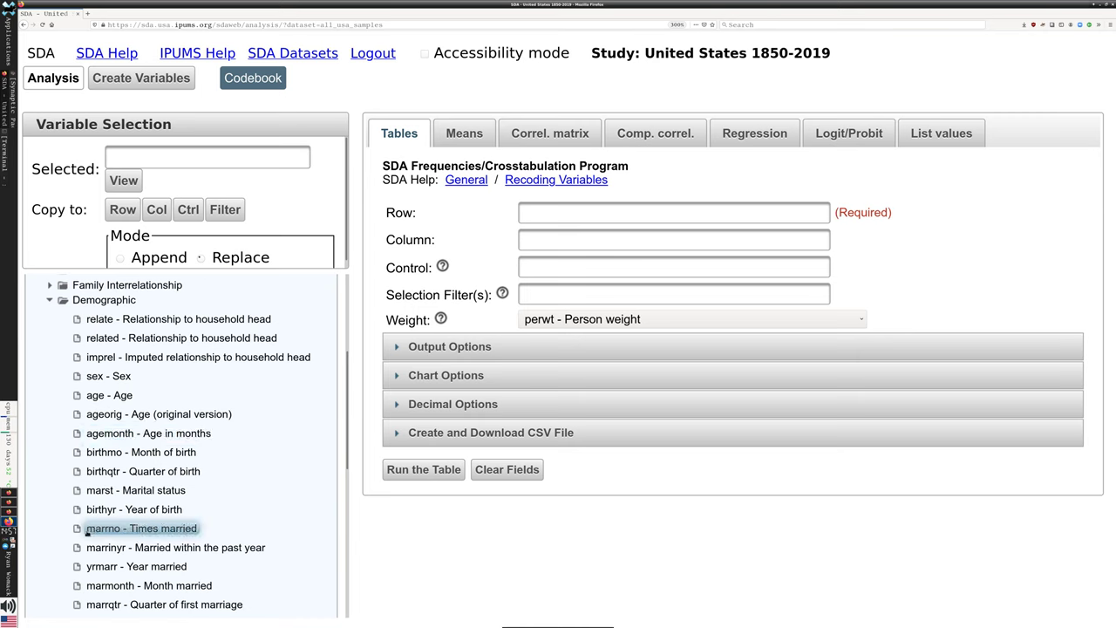
click(182, 529)
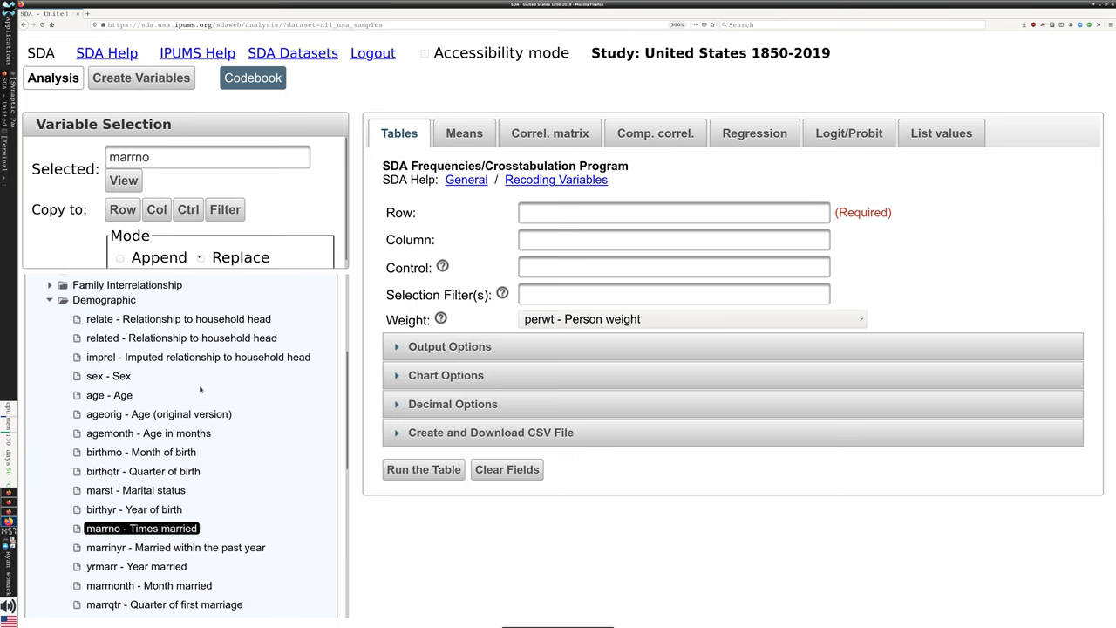
Set marrno as the crosstab's column variable.
click(49, 300)
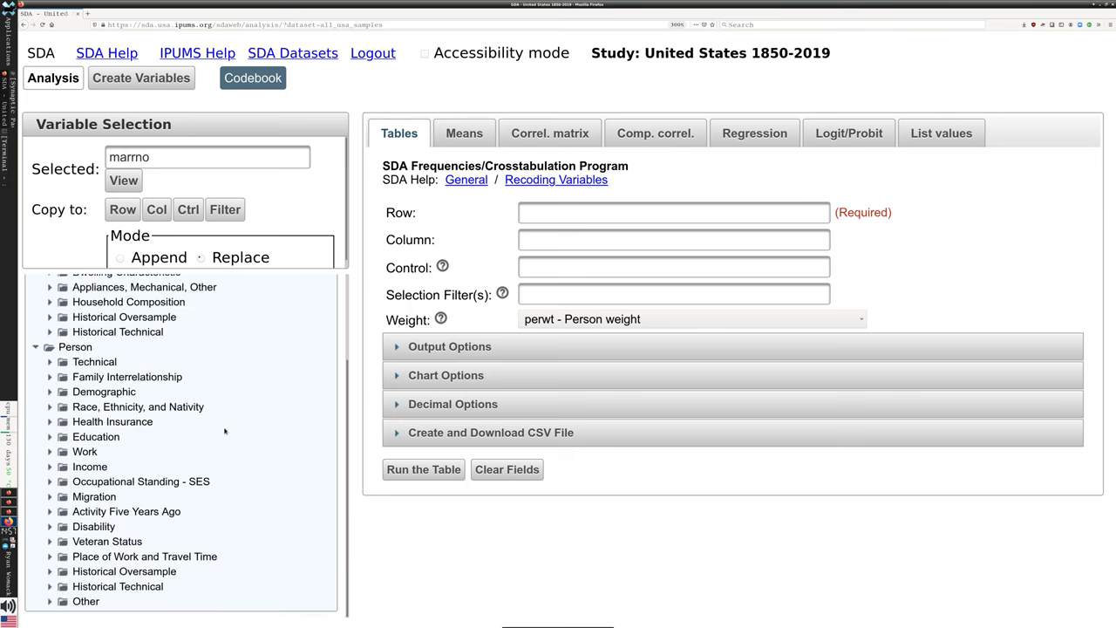
scroll(222, 430, up, 2)
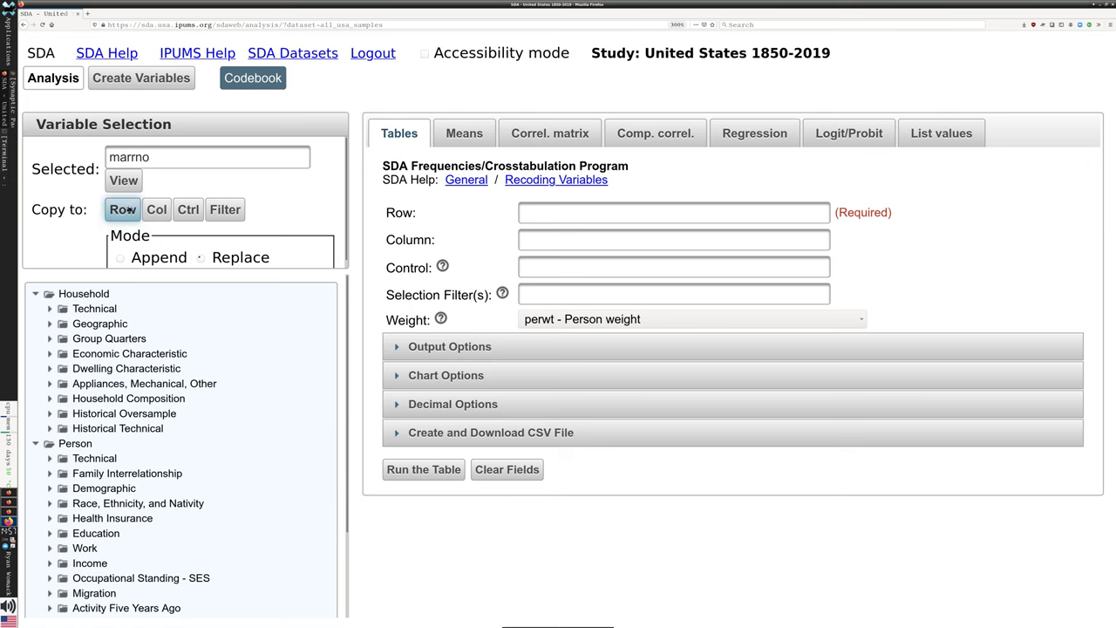
click(157, 209)
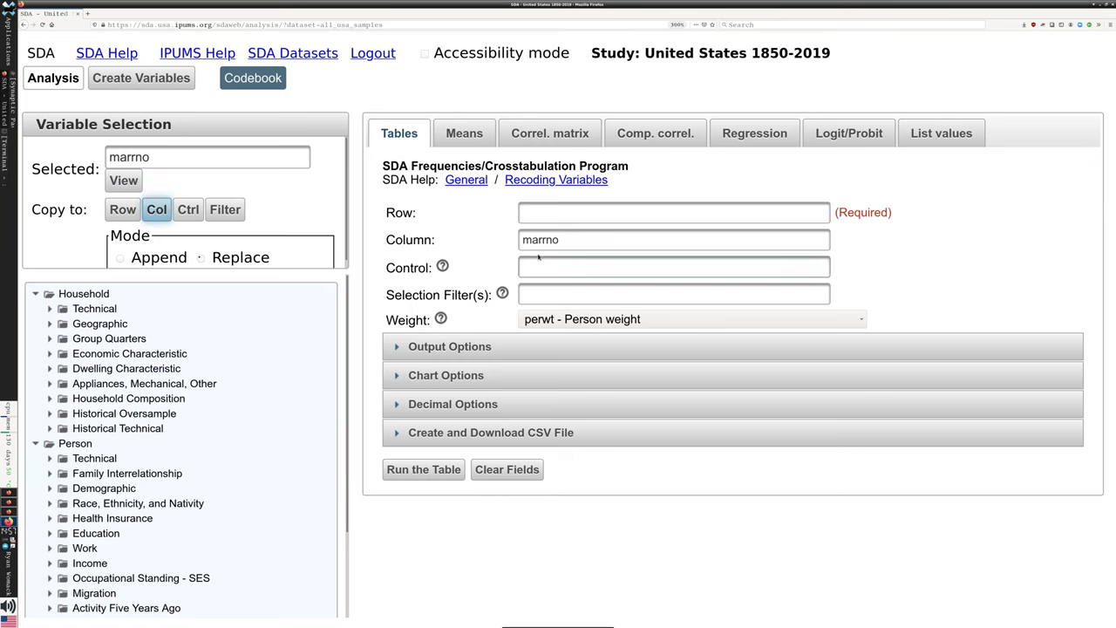
Pick nativity from Race, Ethnicity, and Nativity as the row variable.
scroll(288, 410, down, 2)
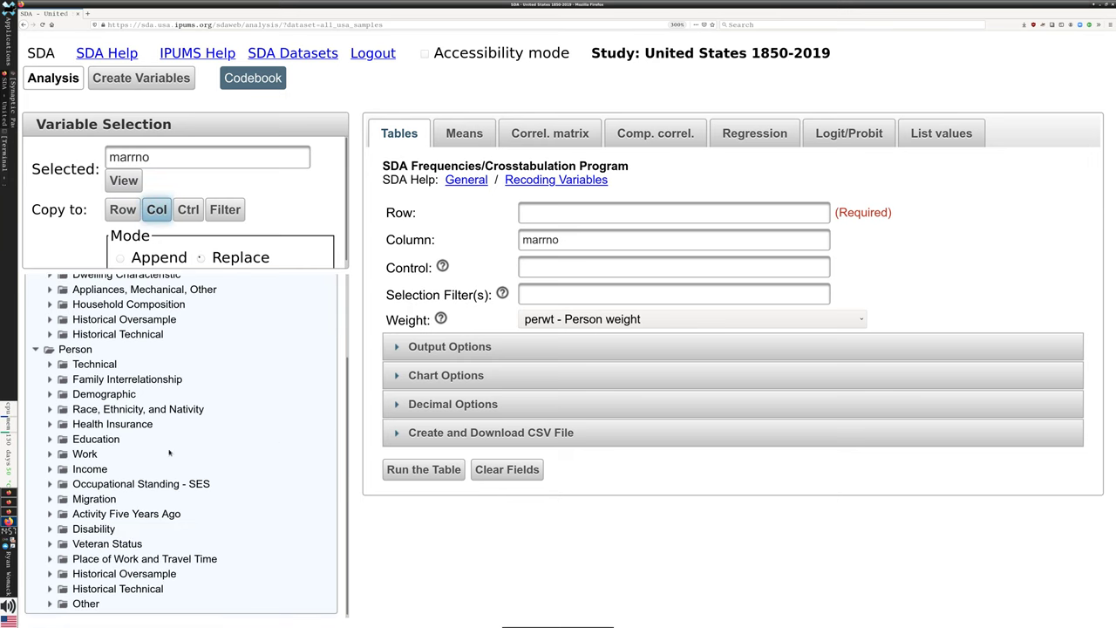
click(49, 409)
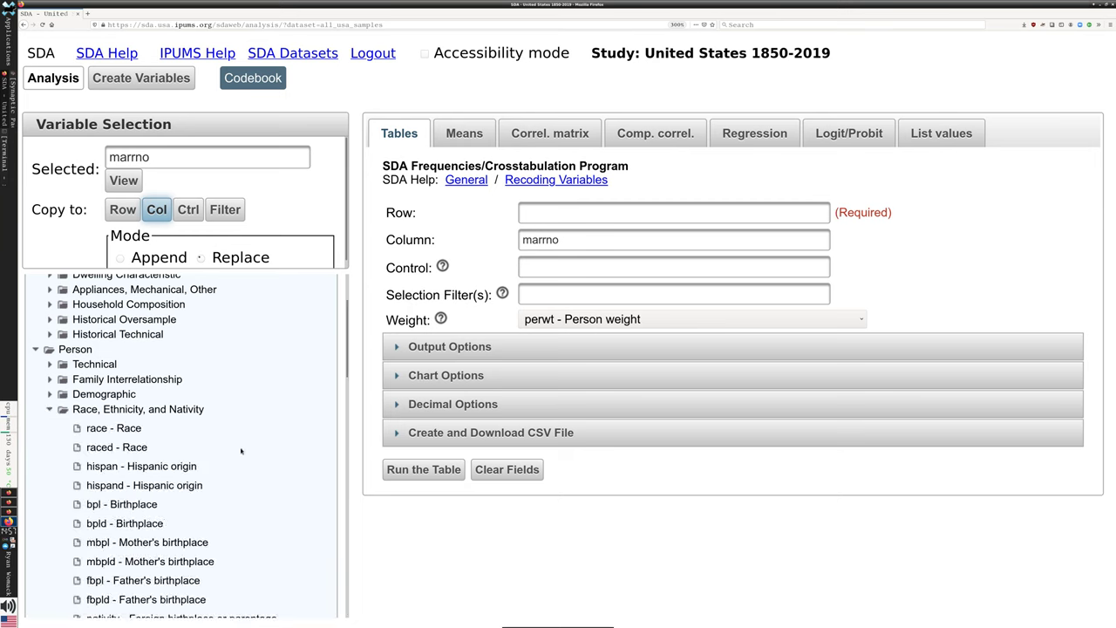
scroll(244, 450, down, 3)
scroll(244, 450, down, 1)
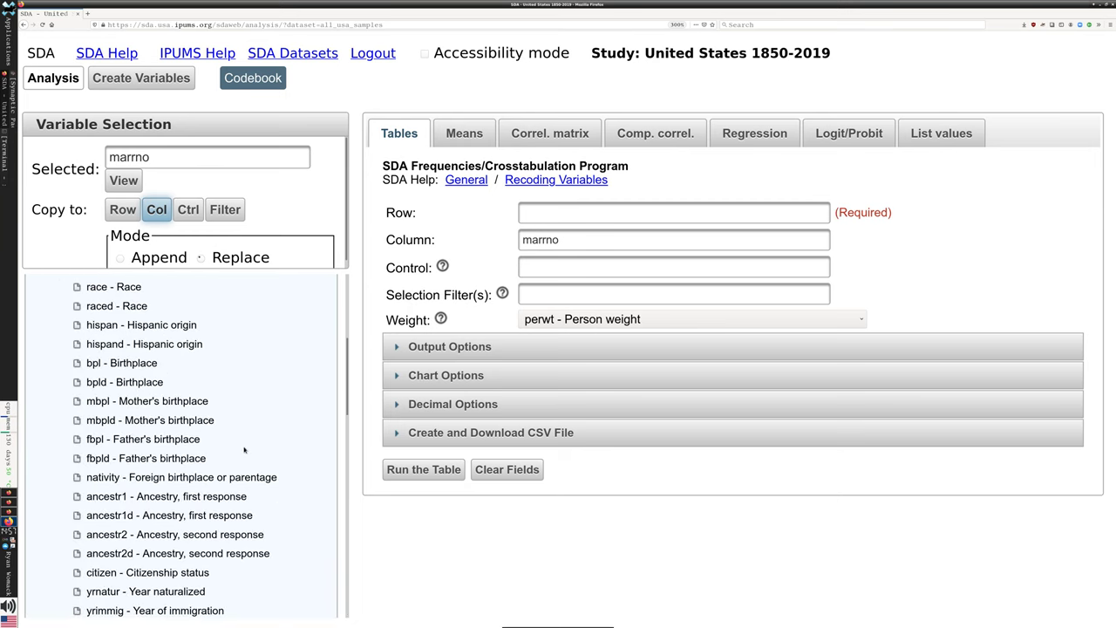
scroll(244, 450, down, 2)
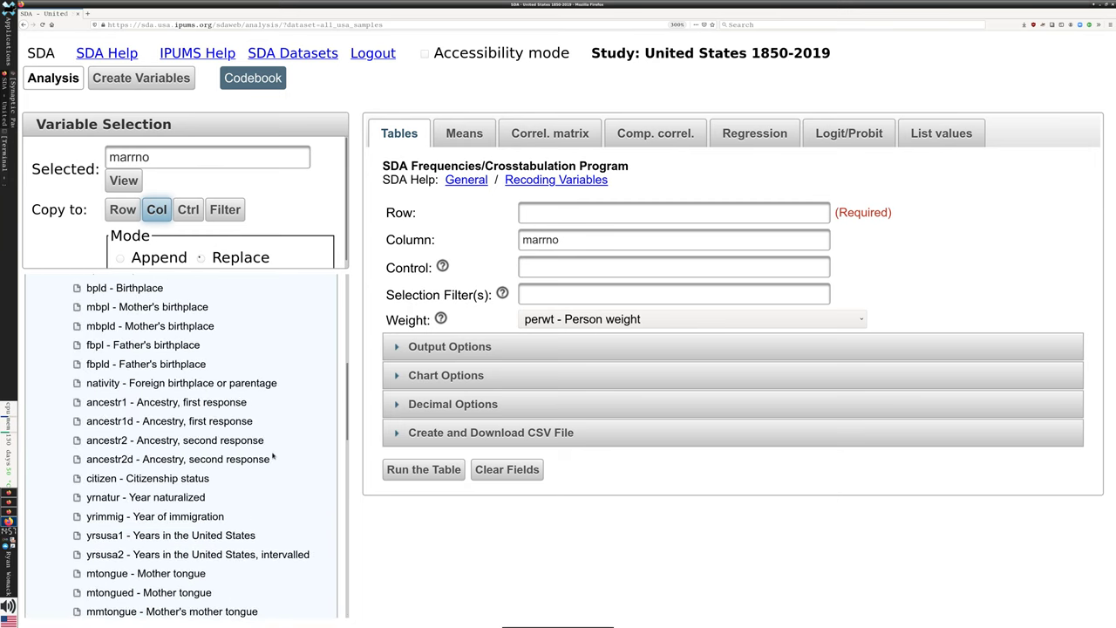
scroll(273, 455, down, 1)
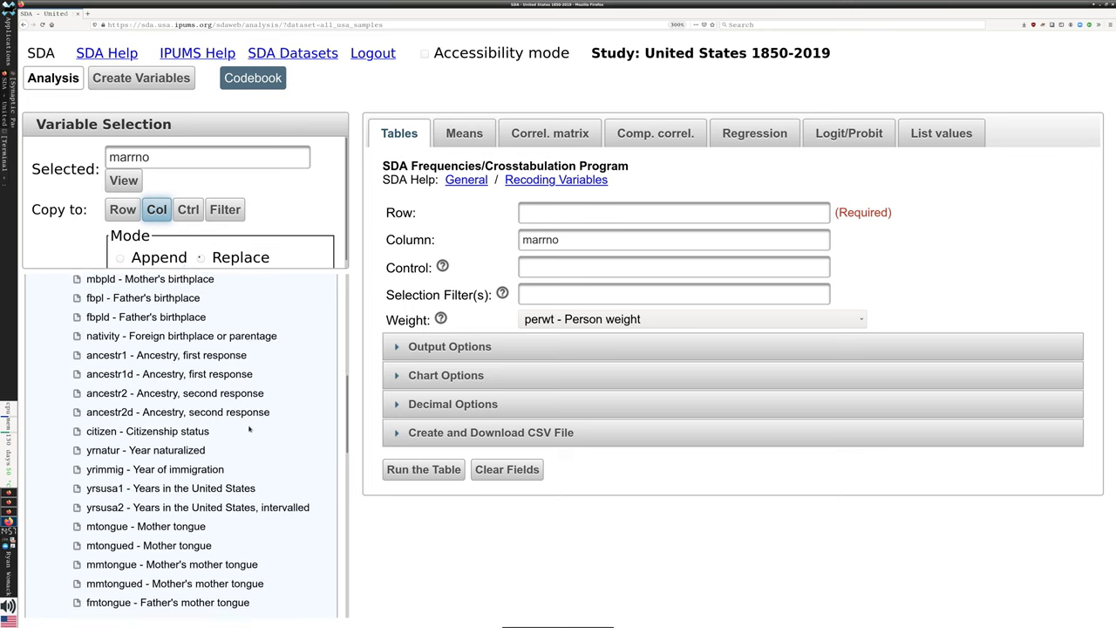
click(160, 337)
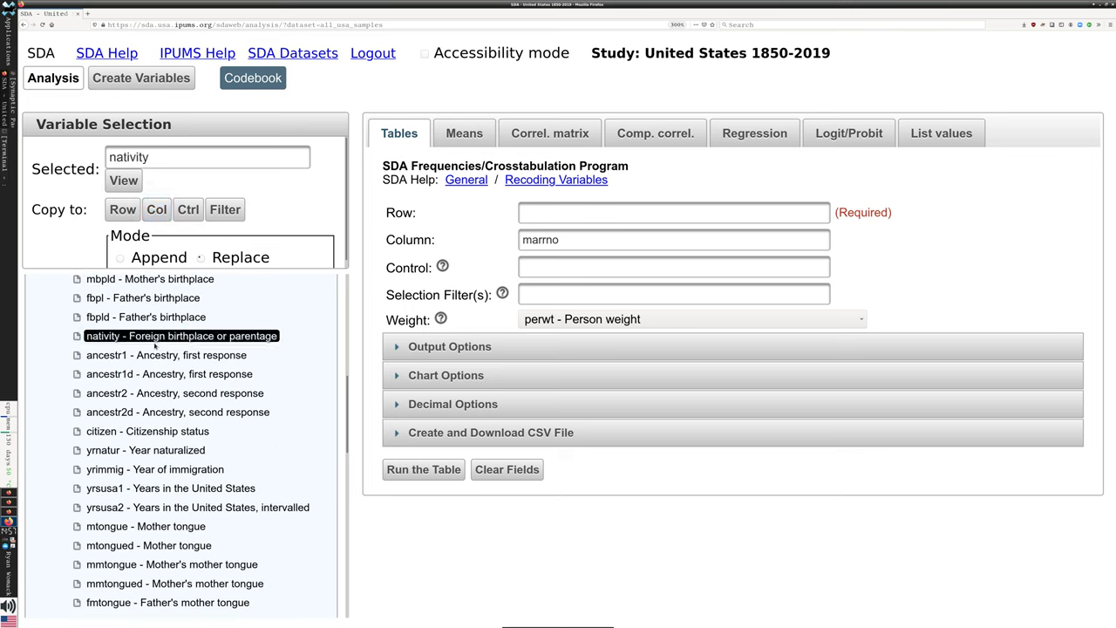
click(122, 209)
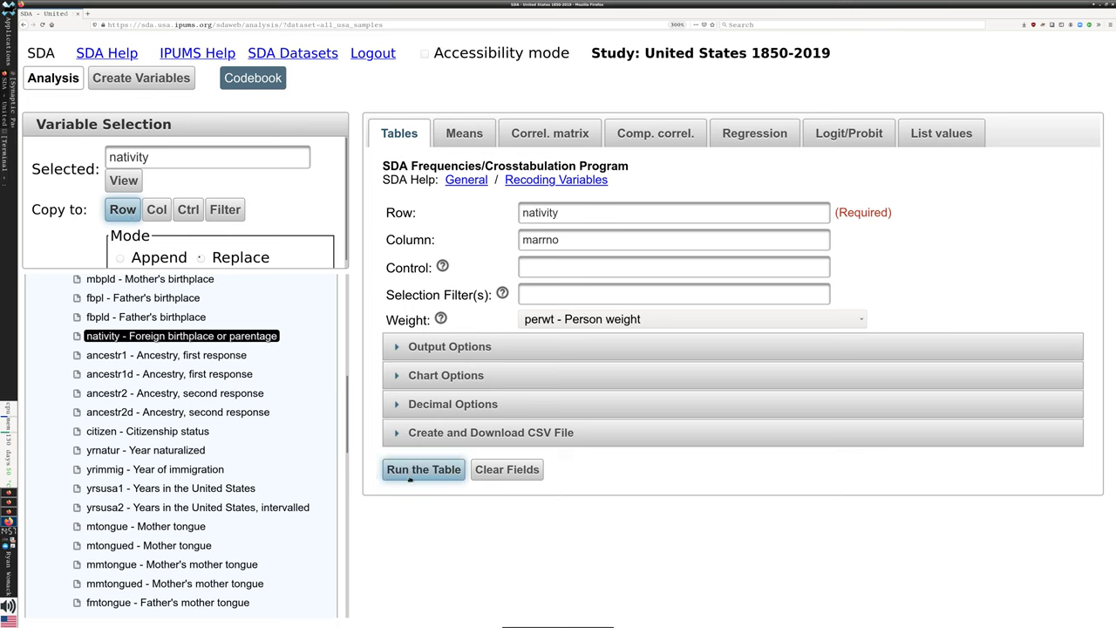
scroll(259, 444, down, 10)
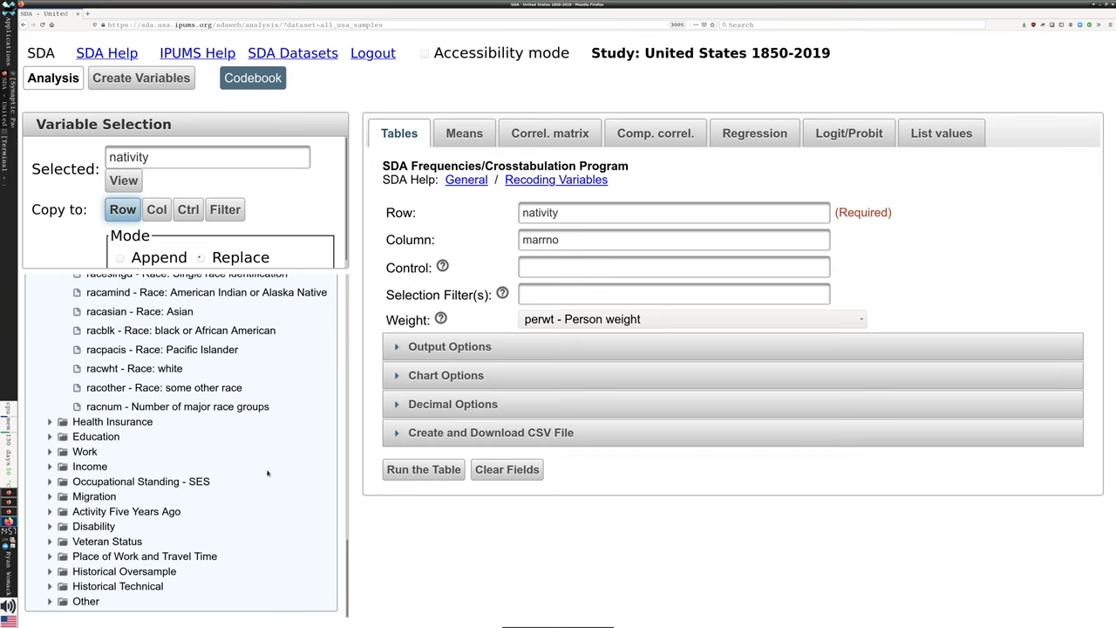
Run the nativity by marrno table and review its column percents and stacked bar chart.
click(401, 471)
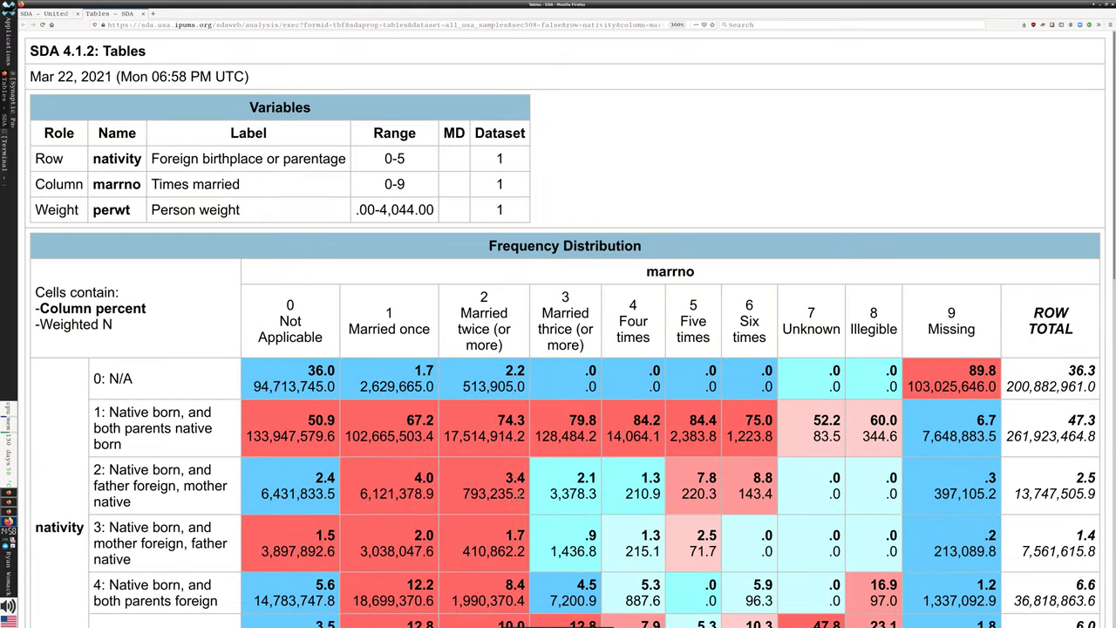
scroll(538, 510, down, 10)
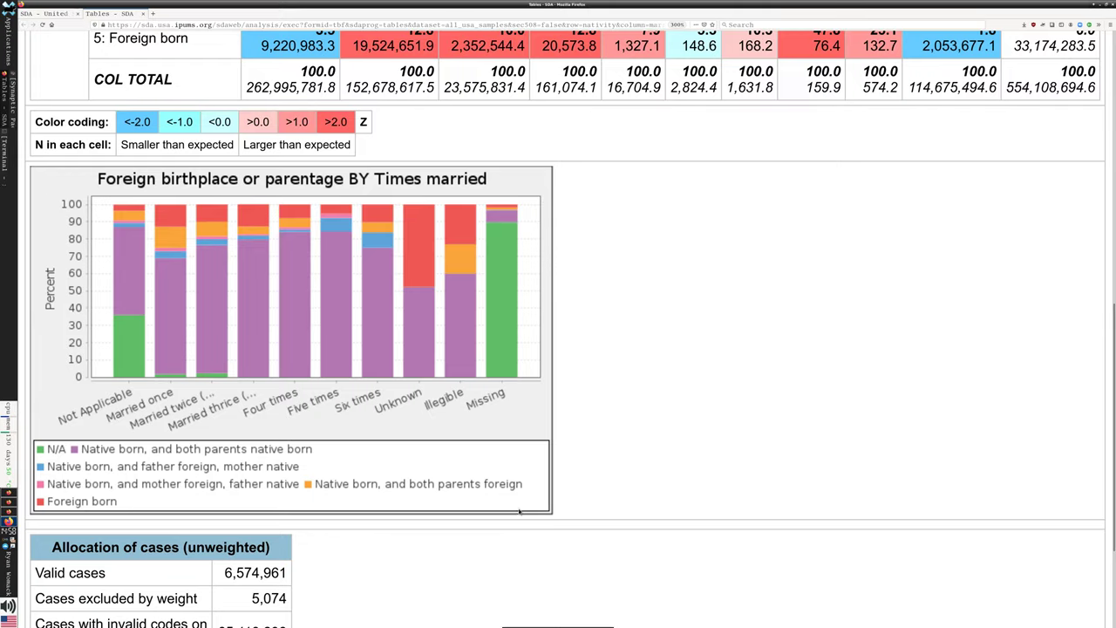
scroll(532, 511, down, 3)
scroll(519, 513, up, 15)
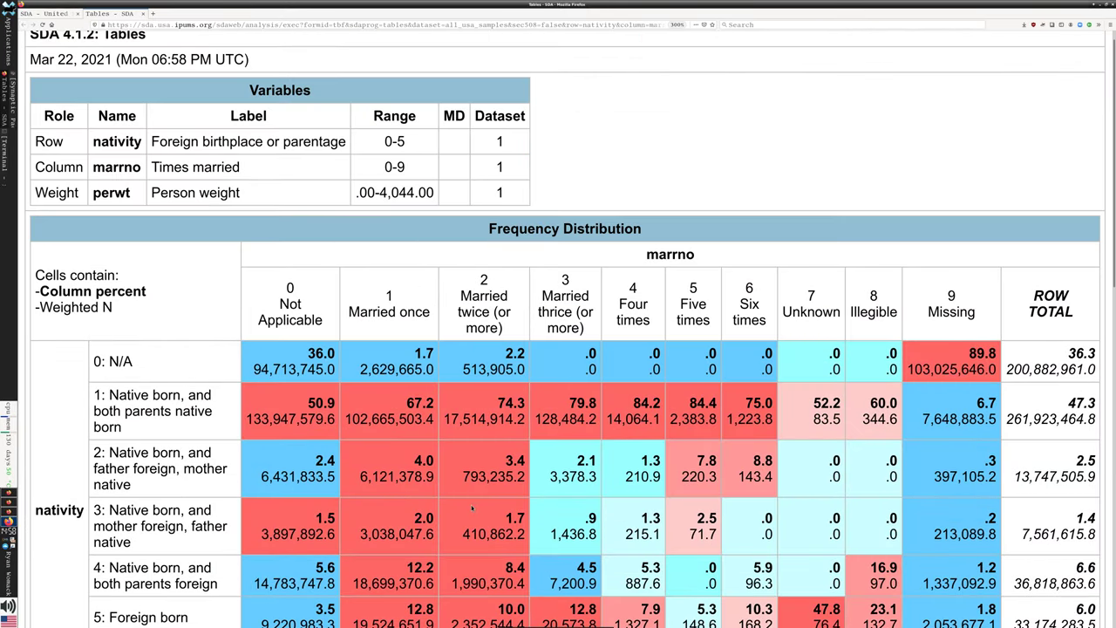
scroll(587, 489, down, 2)
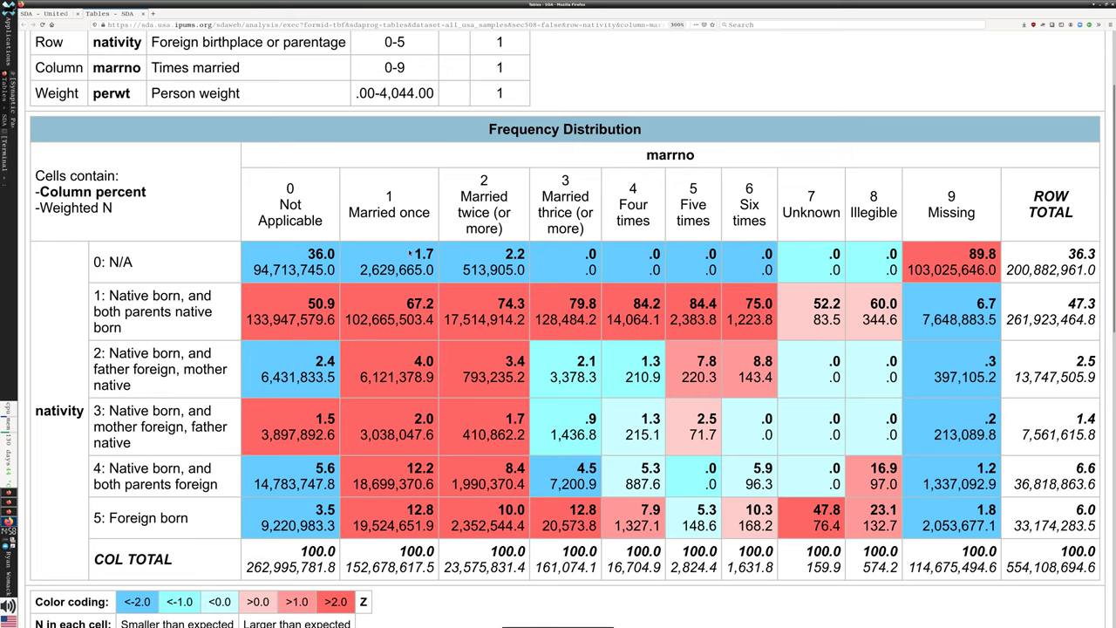
drag(403, 302, 433, 302)
drag(406, 509, 433, 509)
click(486, 515)
double_click(489, 525)
click(621, 511)
double_click(582, 510)
click(628, 509)
drag(563, 298, 688, 321)
click(668, 302)
drag(574, 303, 620, 302)
click(598, 302)
drag(600, 303, 717, 303)
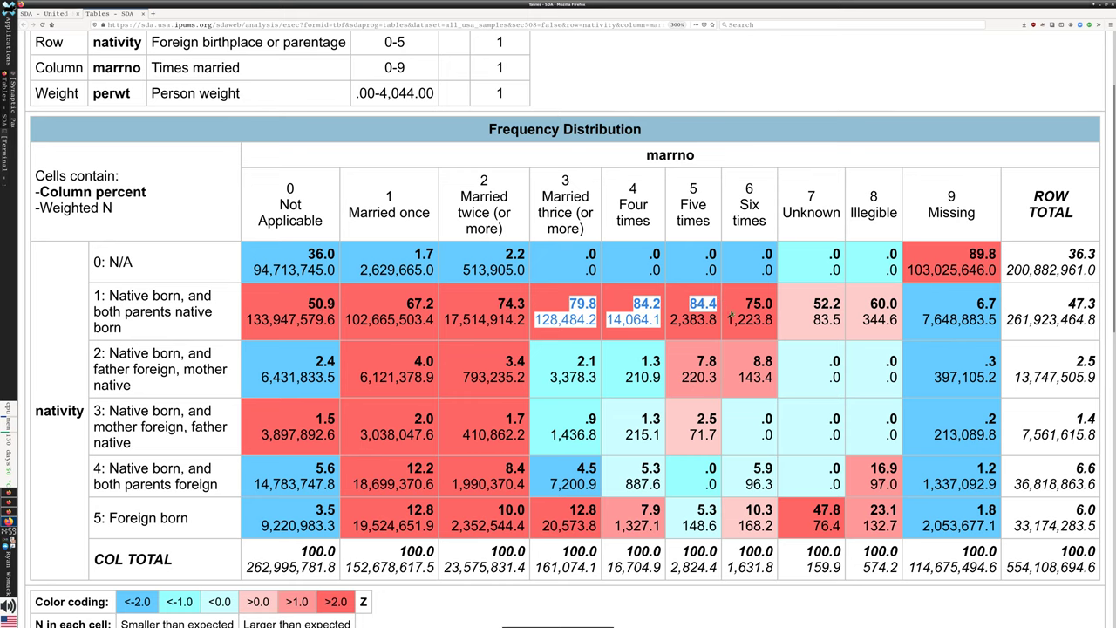
drag(744, 302, 773, 303)
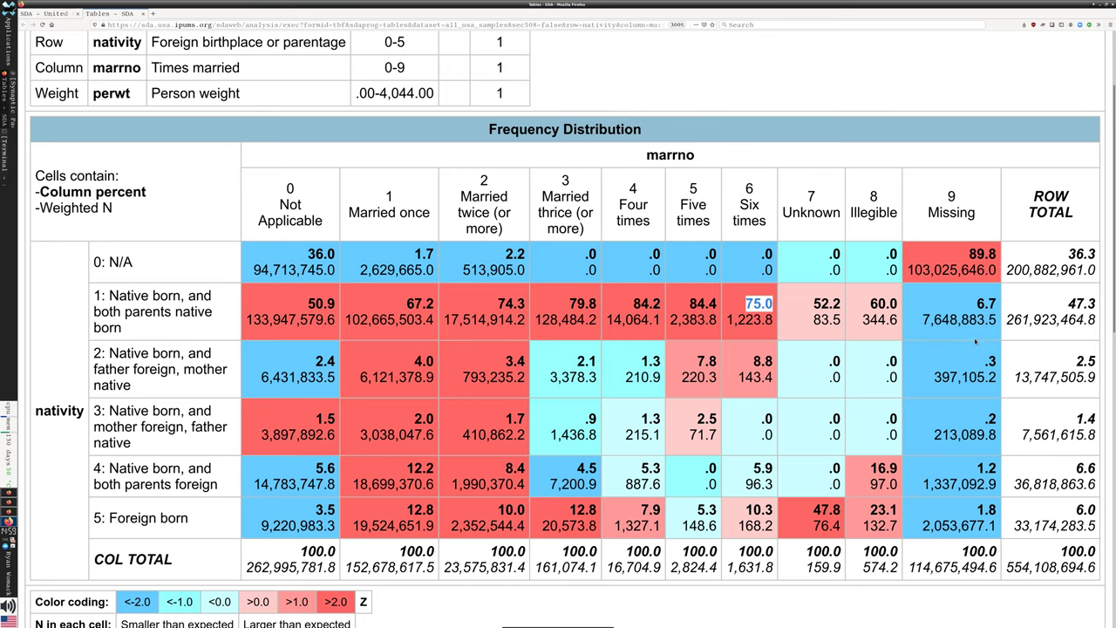
scroll(806, 360, up, 3)
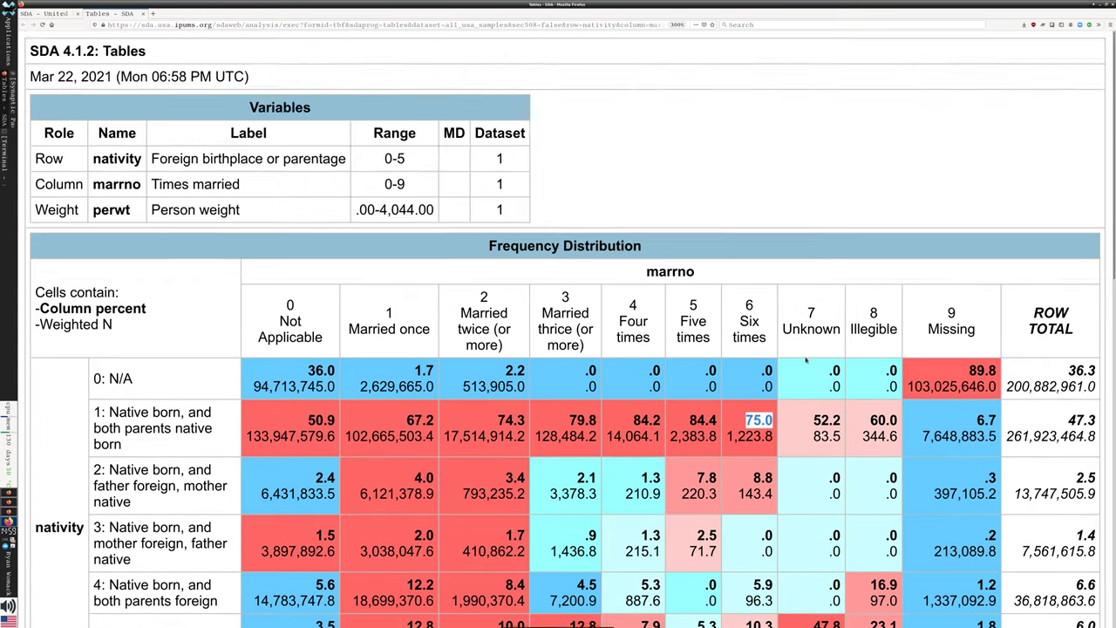
scroll(611, 262, down, 4)
scroll(389, 181, up, 2)
scroll(389, 180, up, 1)
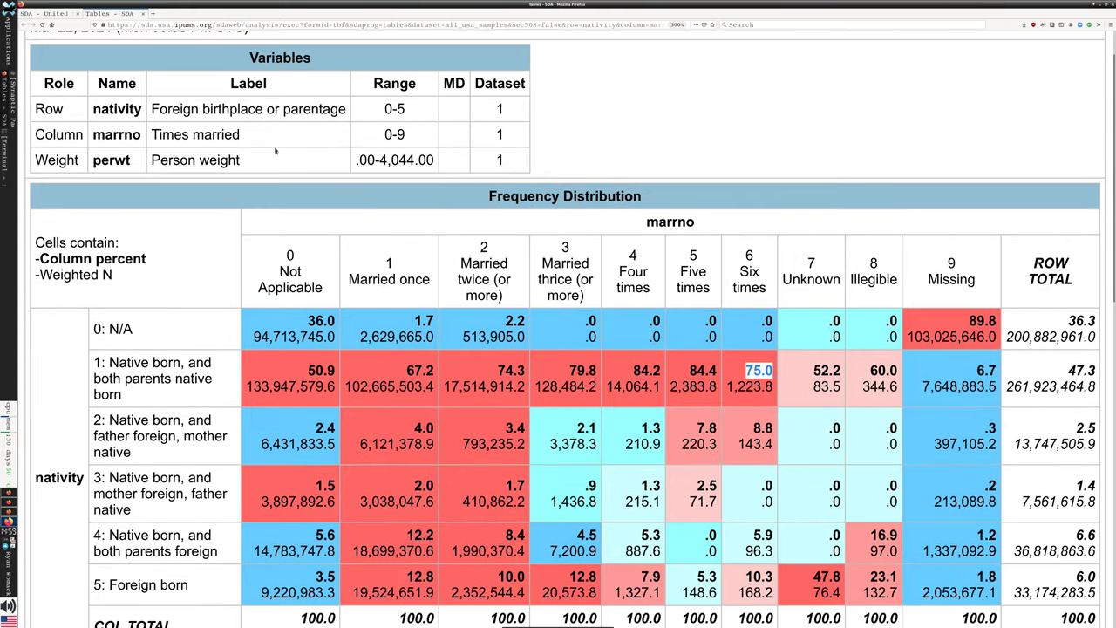
Switch Percentaging from Column to Row in Output Options and rerun the table.
click(140, 13)
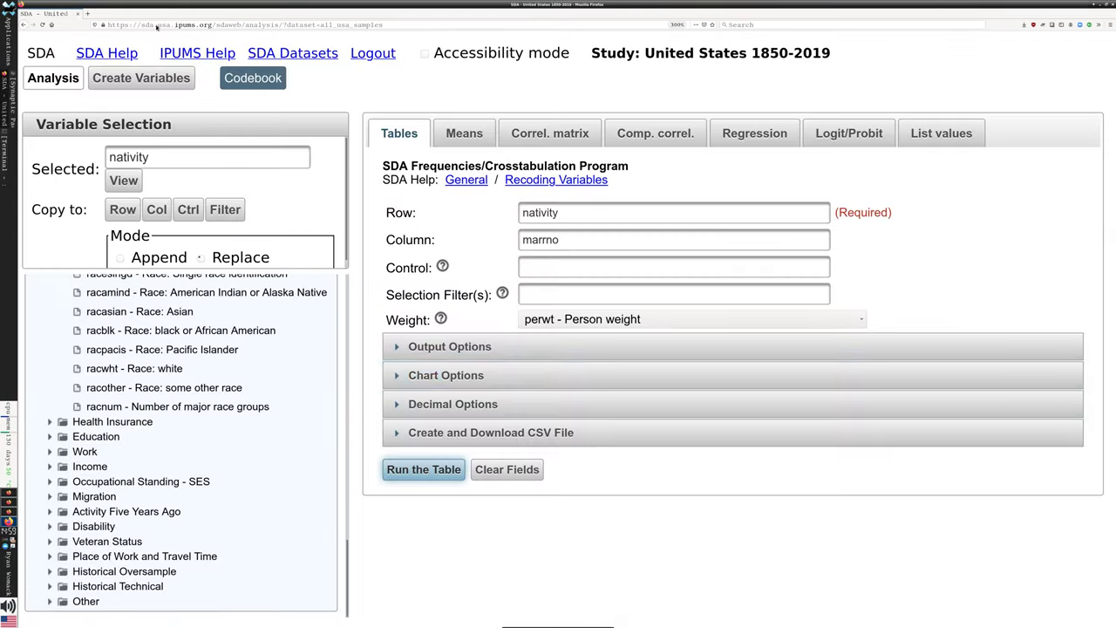
click(545, 347)
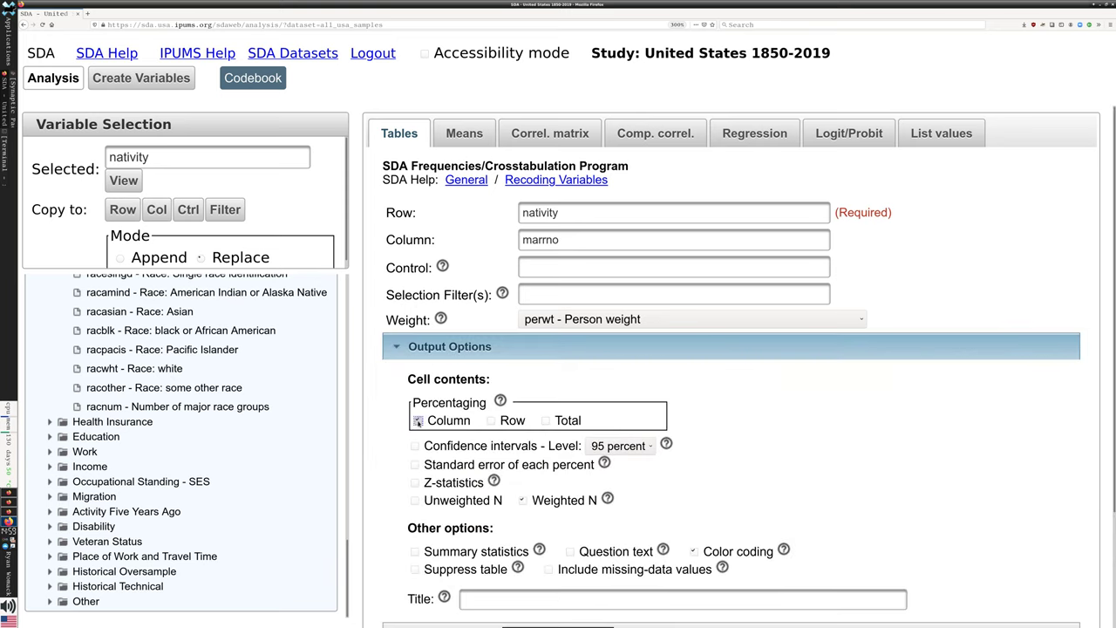
click(492, 420)
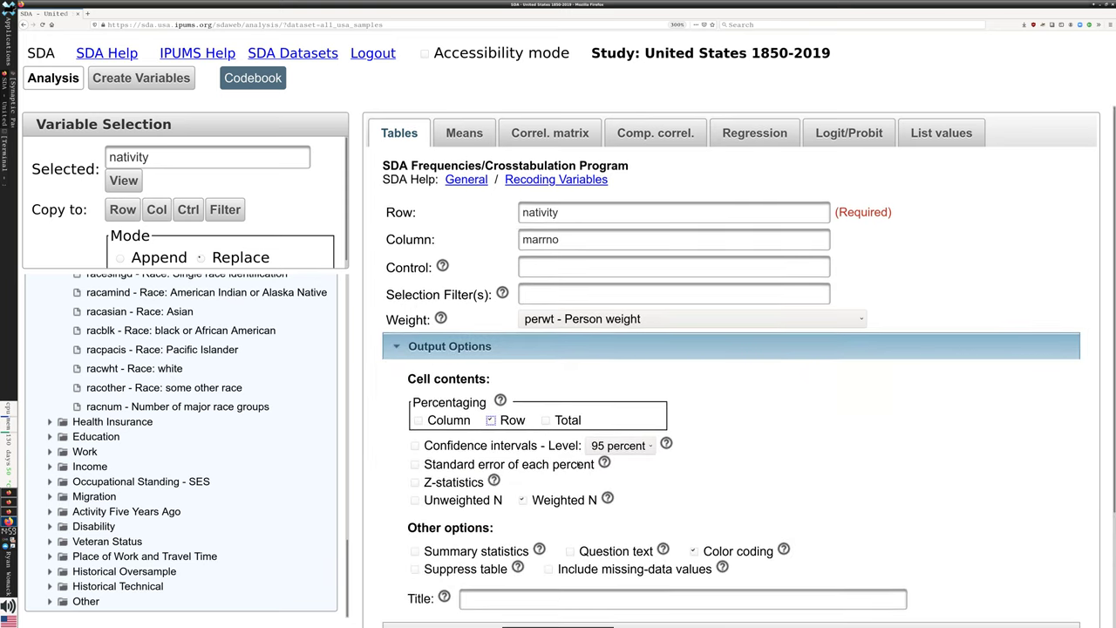
scroll(523, 523, down, 3)
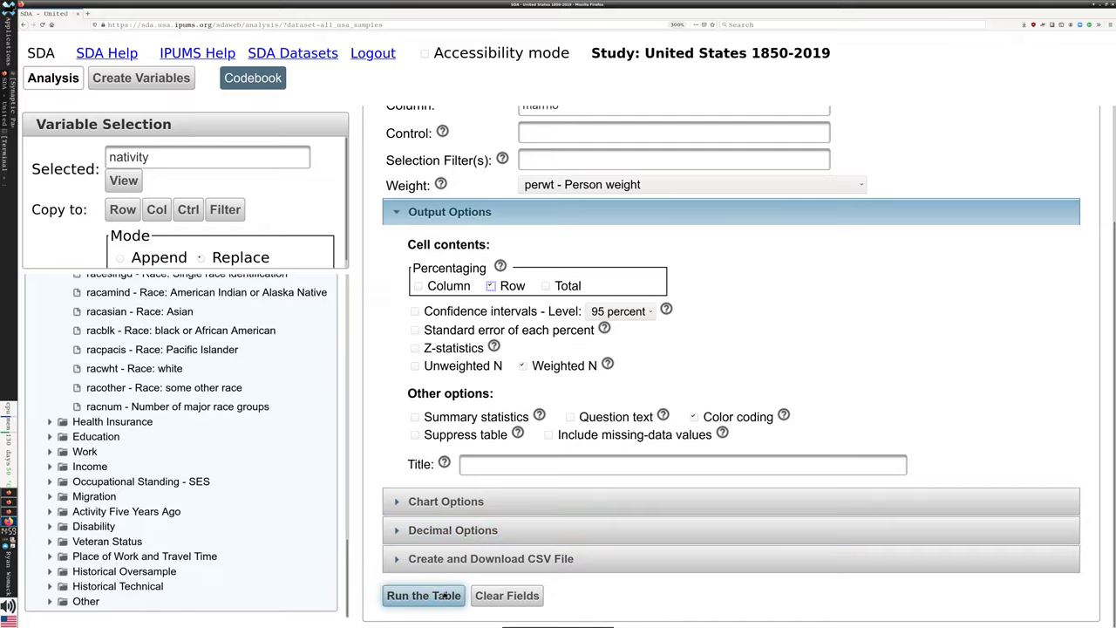
click(424, 595)
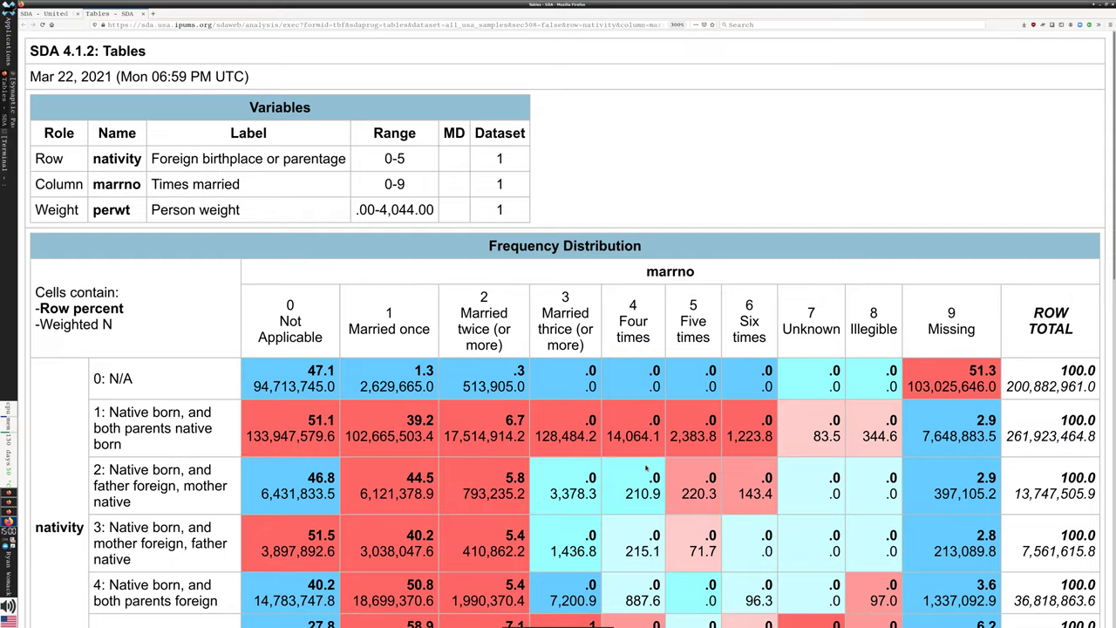
Scroll to the row-percent table showing foreign-born persons at 58.9% married once.
scroll(646, 471, down, 5)
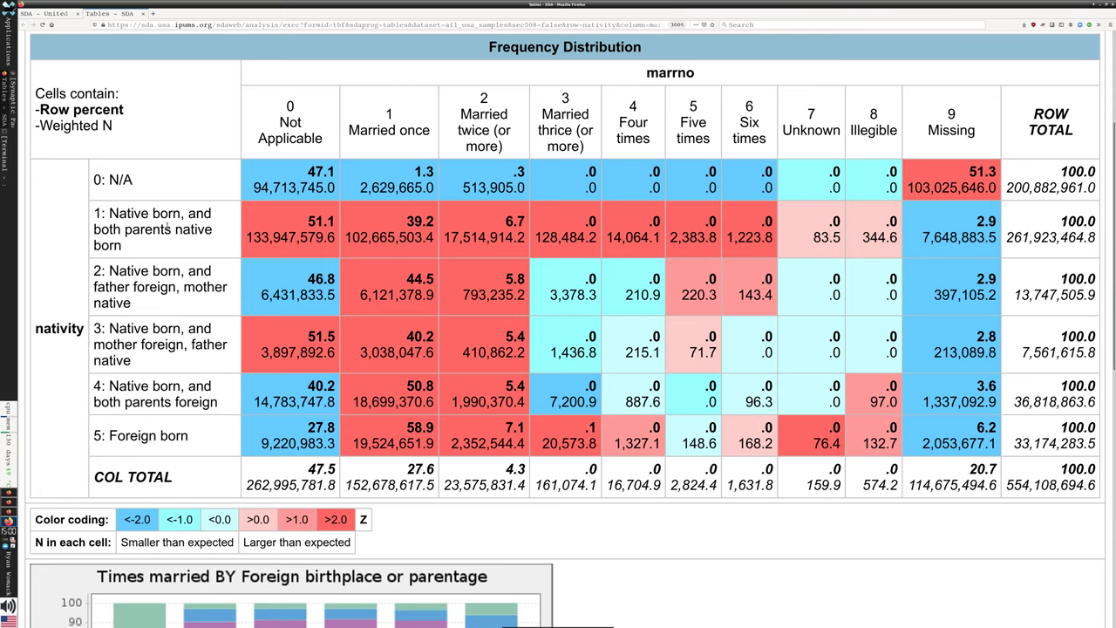
drag(309, 221, 335, 221)
click(291, 219)
drag(308, 220, 336, 222)
click(329, 221)
click(246, 237)
drag(246, 237, 811, 246)
click(804, 245)
drag(274, 237, 323, 237)
click(324, 237)
drag(304, 222, 335, 239)
triple_click(391, 218)
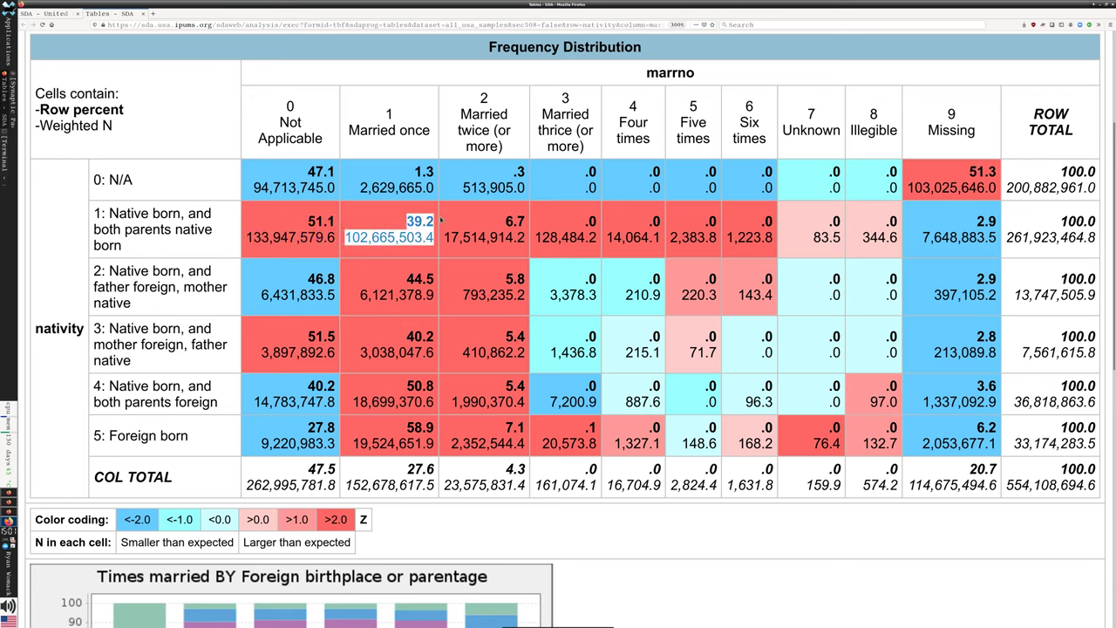
drag(504, 221, 525, 222)
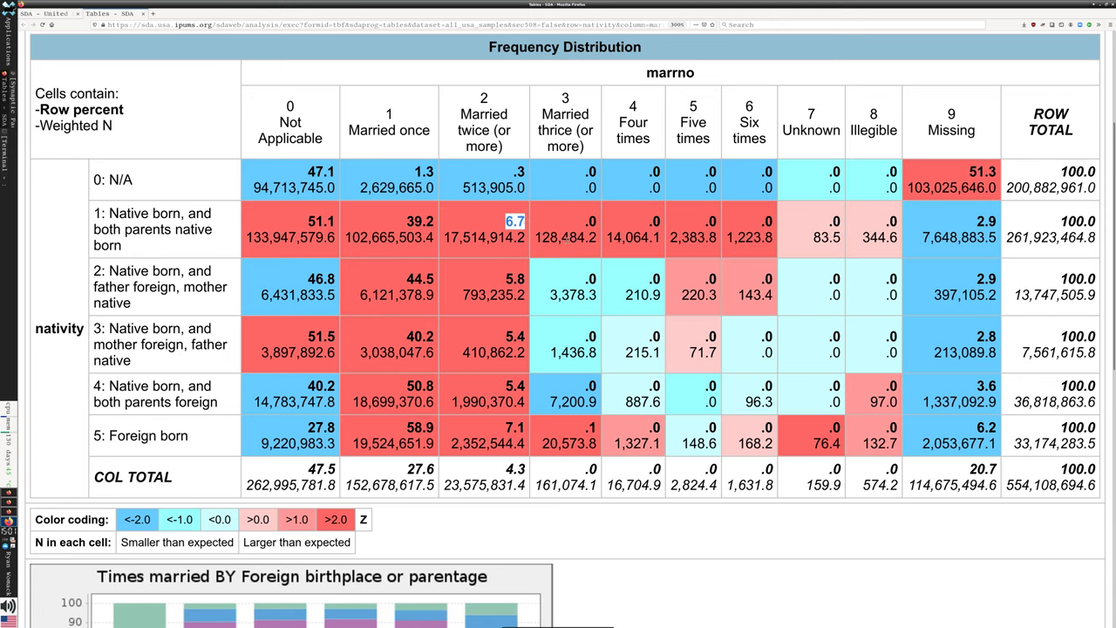
drag(525, 222, 762, 237)
click(721, 248)
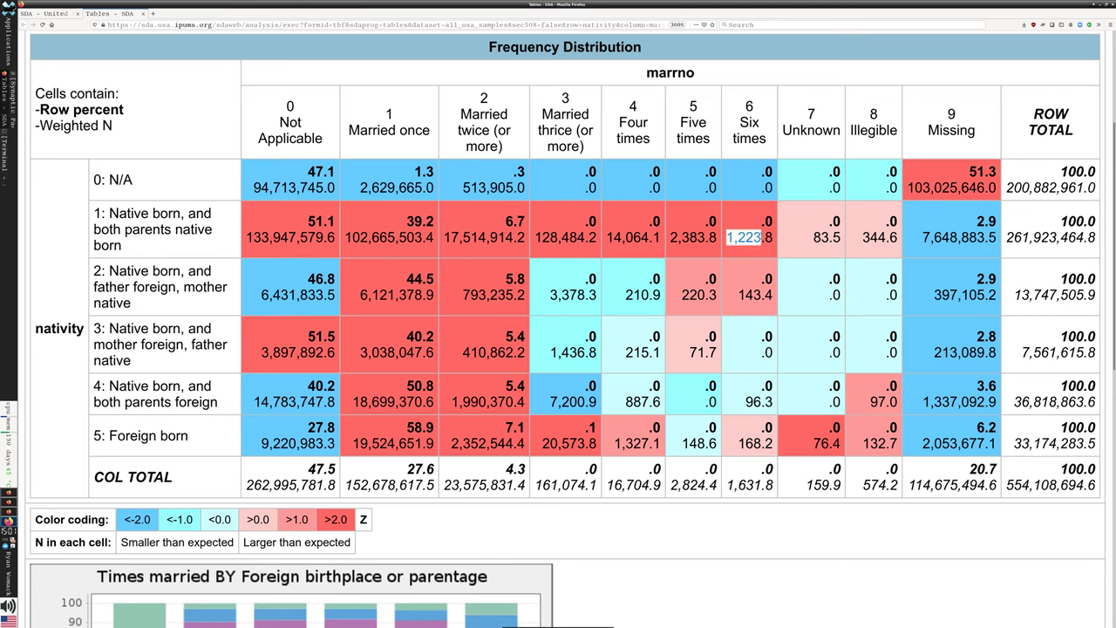
click(760, 218)
drag(253, 187, 335, 187)
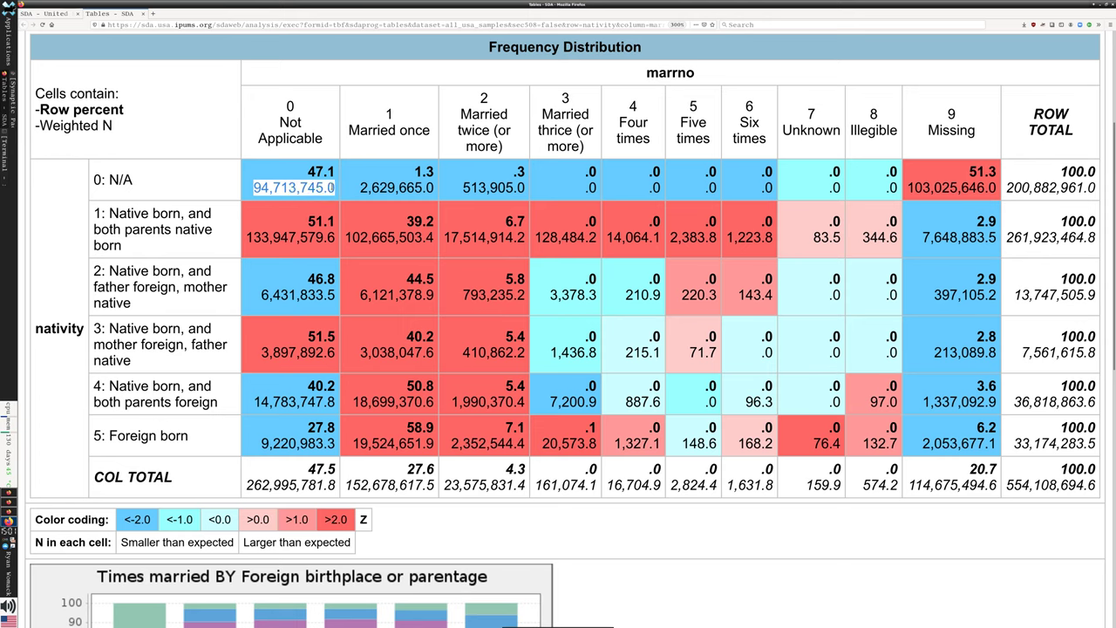
click(334, 187)
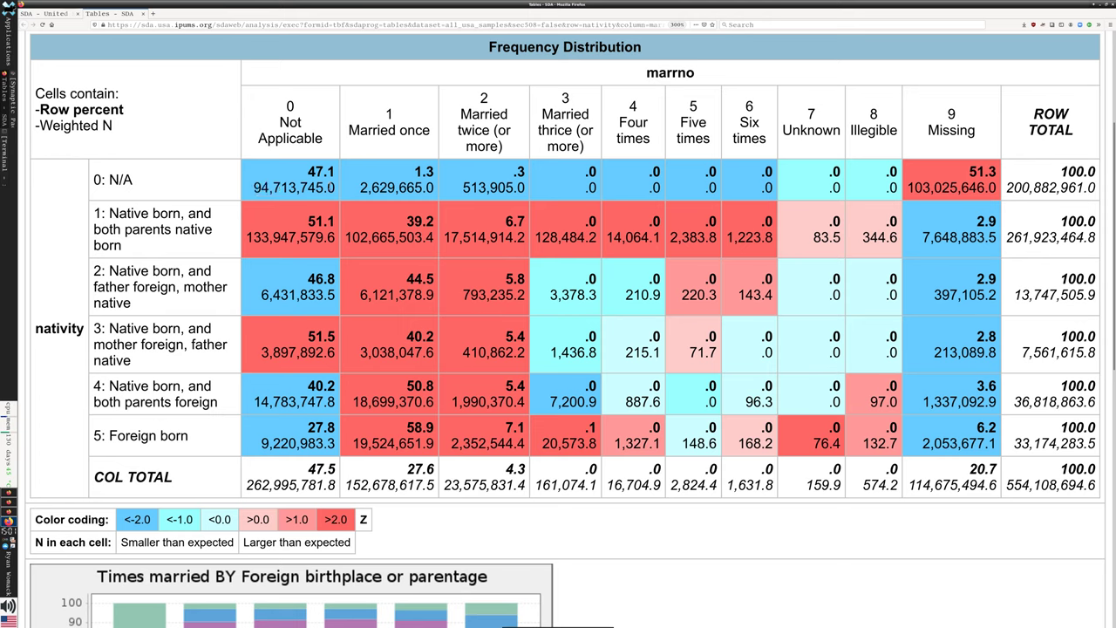
drag(253, 187, 341, 187)
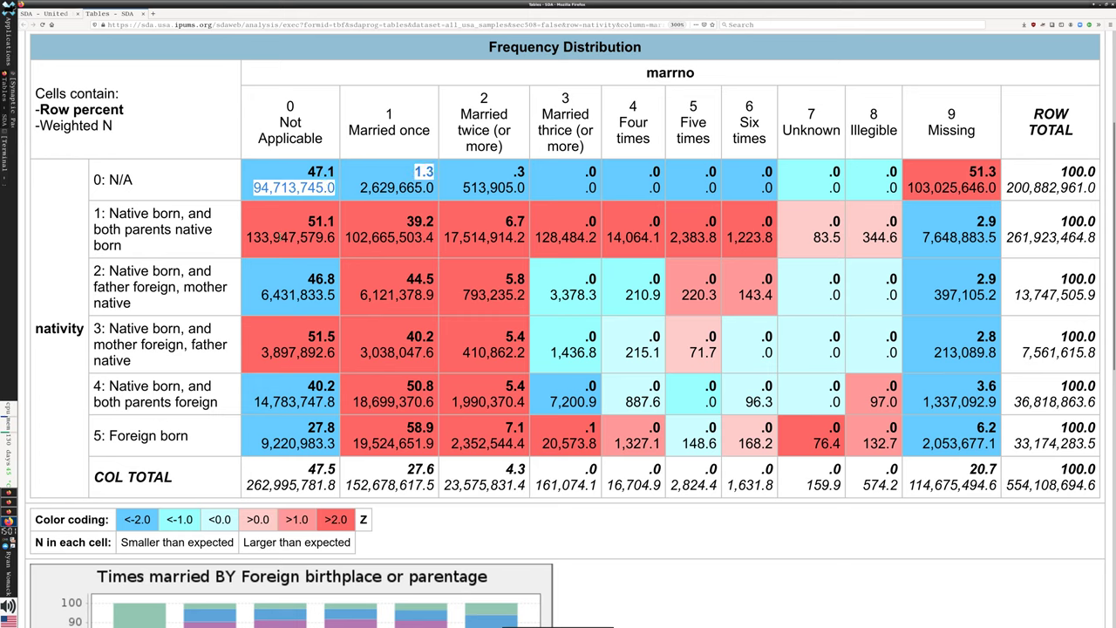
click(279, 197)
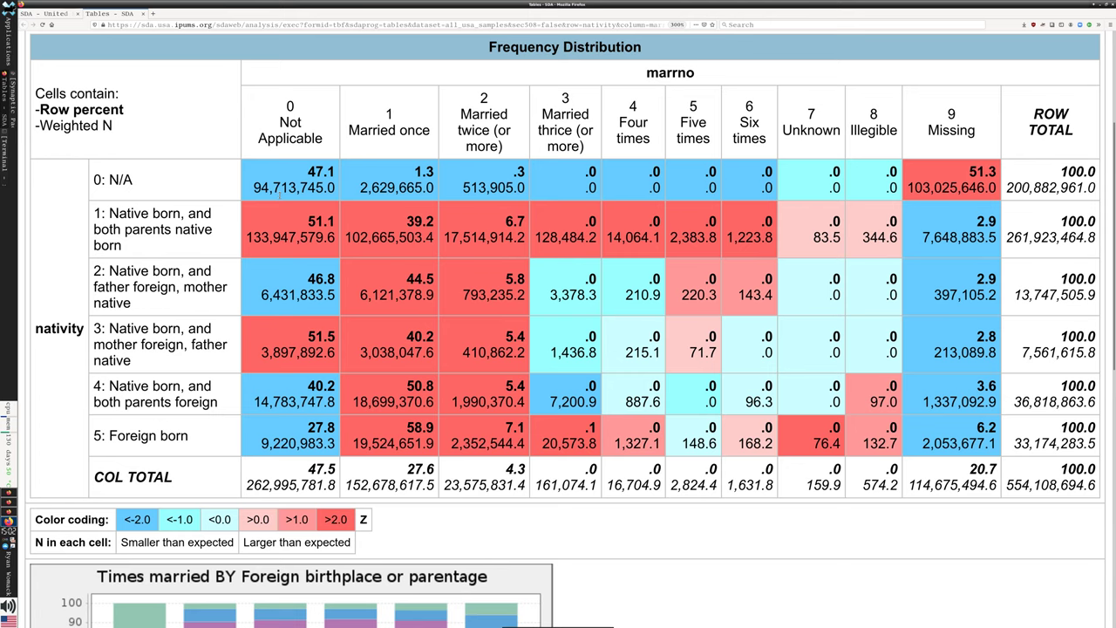
drag(254, 190, 346, 189)
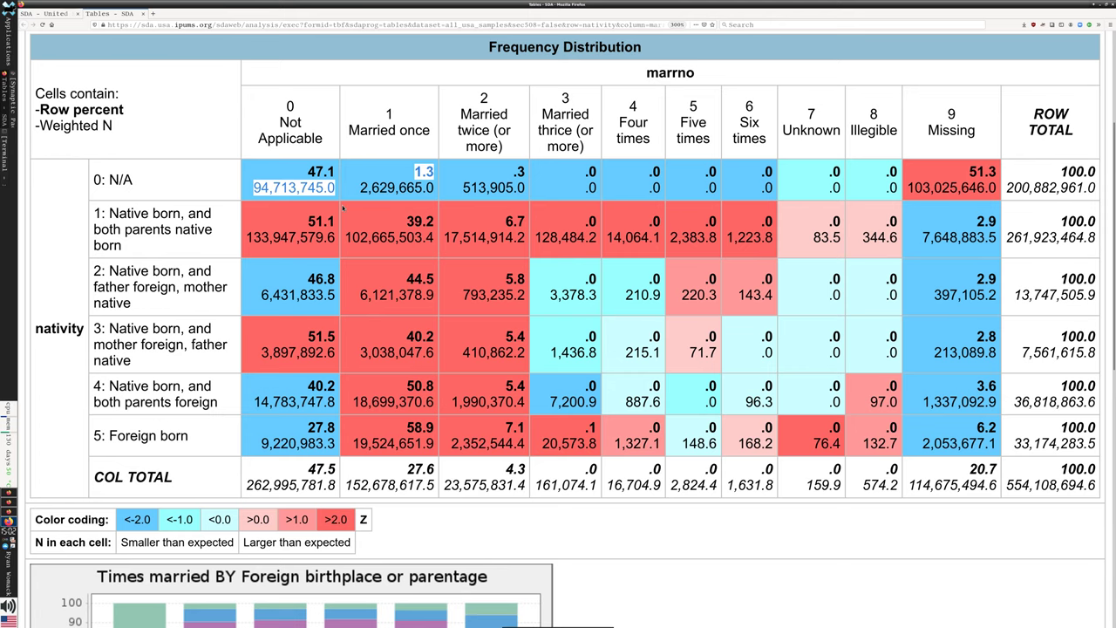
click(325, 200)
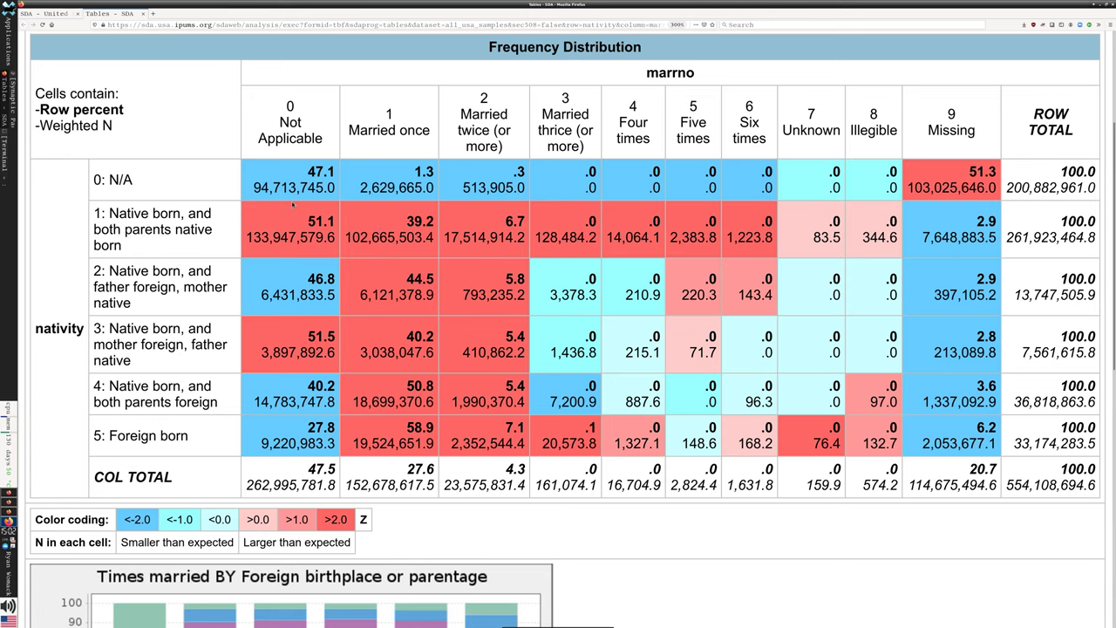
drag(255, 185, 337, 188)
click(335, 188)
drag(260, 443, 335, 427)
click(330, 443)
drag(402, 427, 435, 427)
drag(503, 427, 526, 428)
click(576, 428)
drag(405, 428, 436, 426)
scroll(378, 319, down, 4)
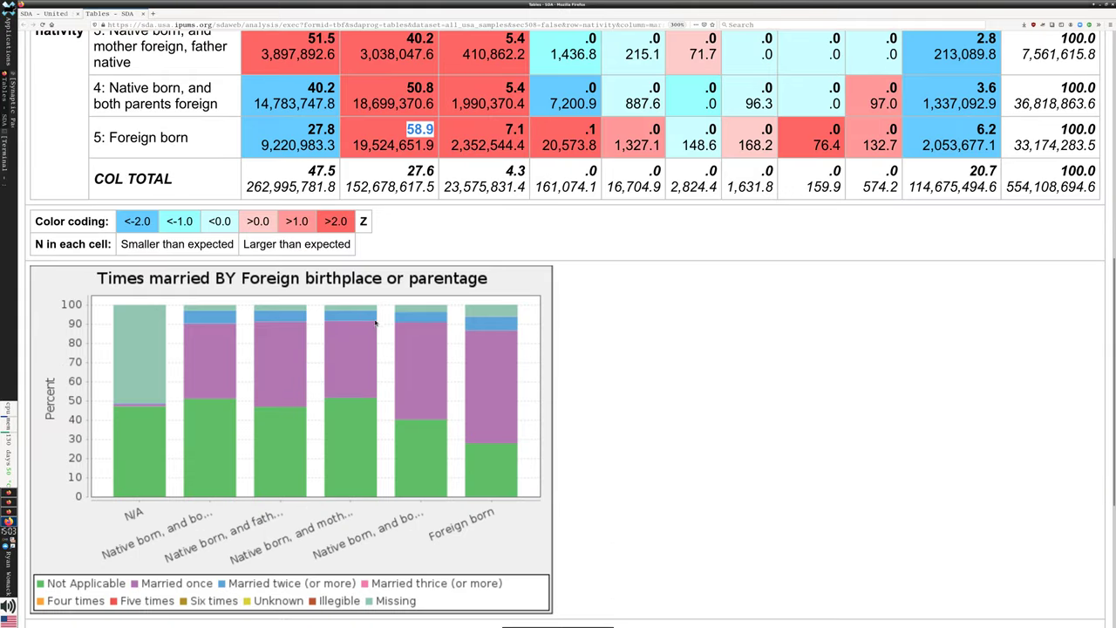
scroll(379, 321, up, 5)
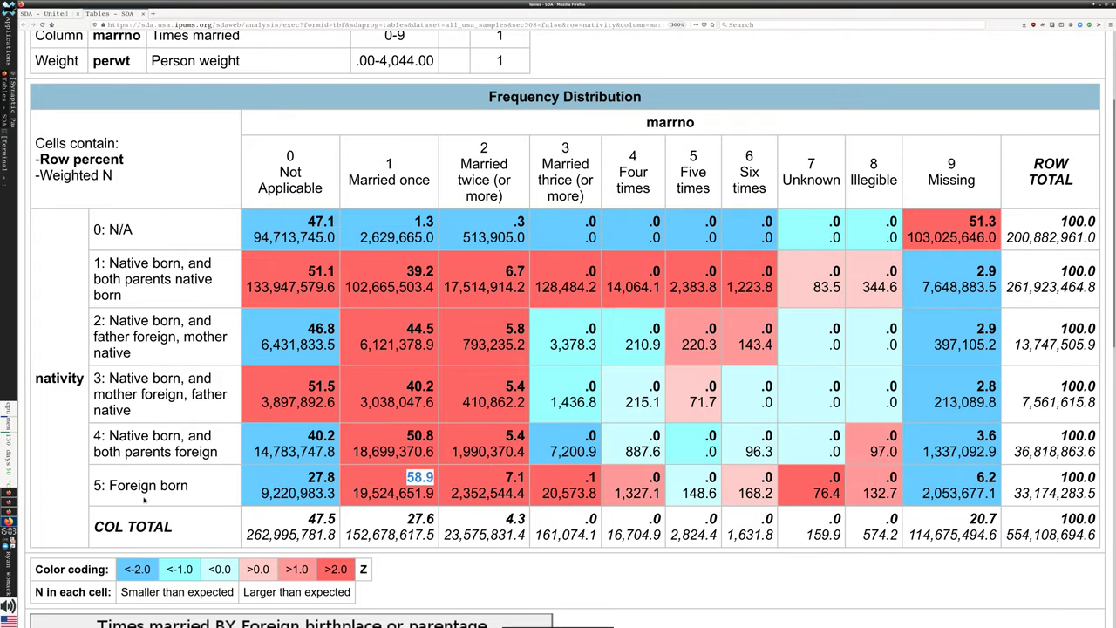
scroll(410, 340, up, 3)
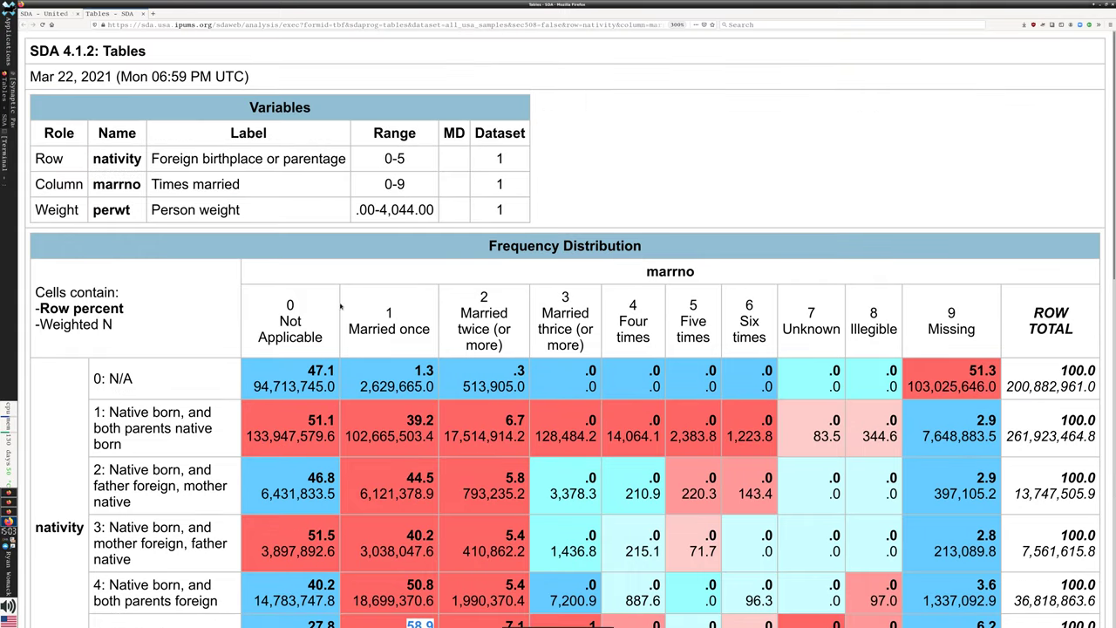
Close the crosstab results and switch the analysis form to Comparison of Means.
click(144, 14)
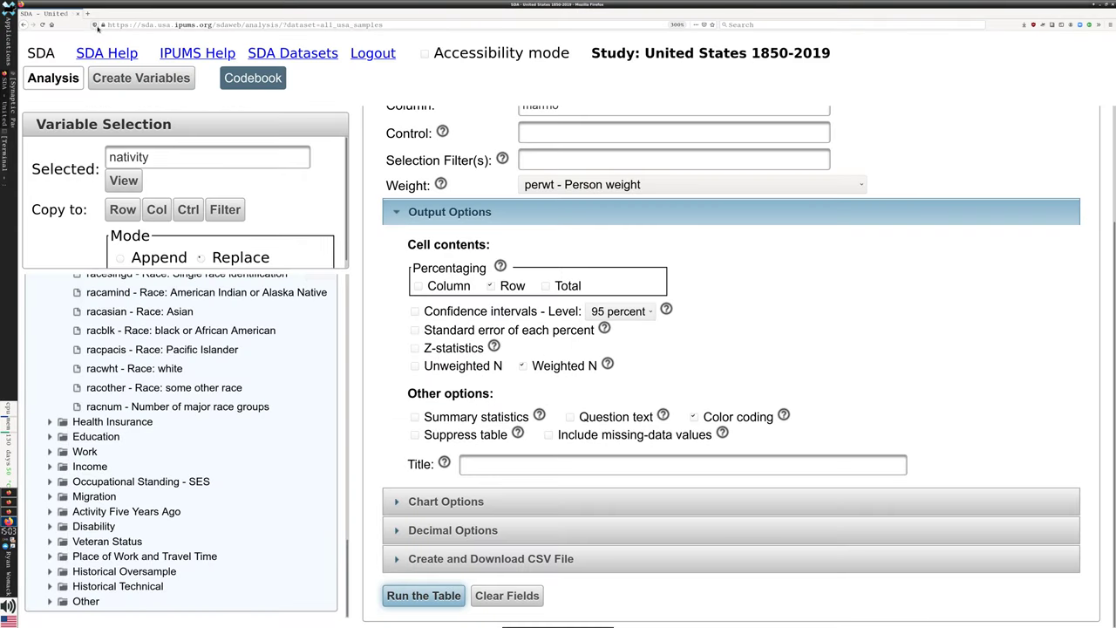
scroll(339, 283, up, 3)
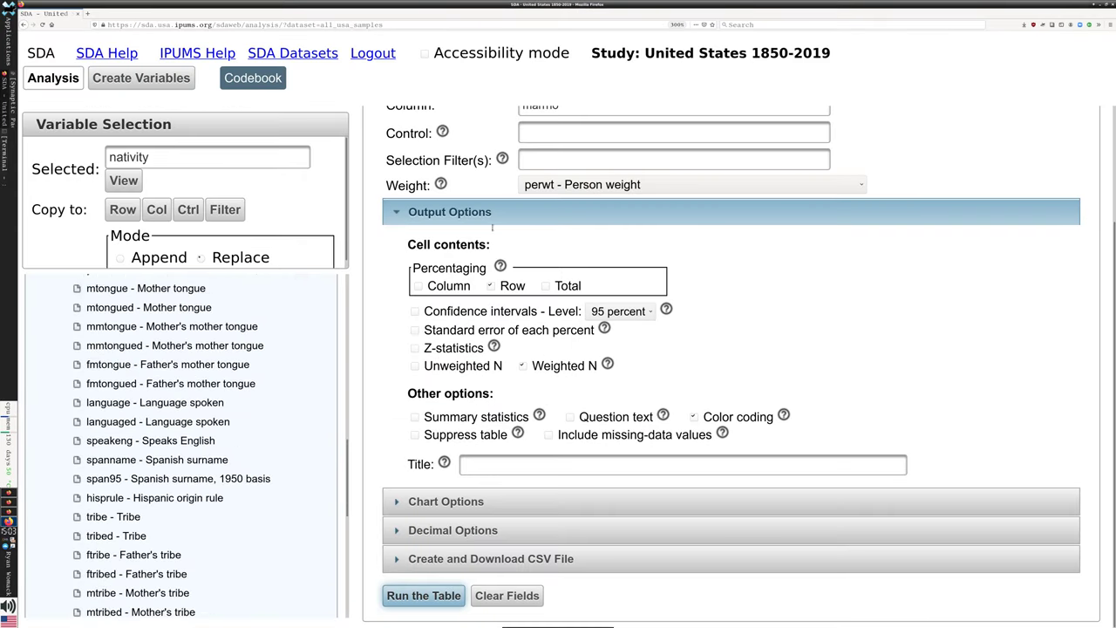
scroll(810, 212, up, 2)
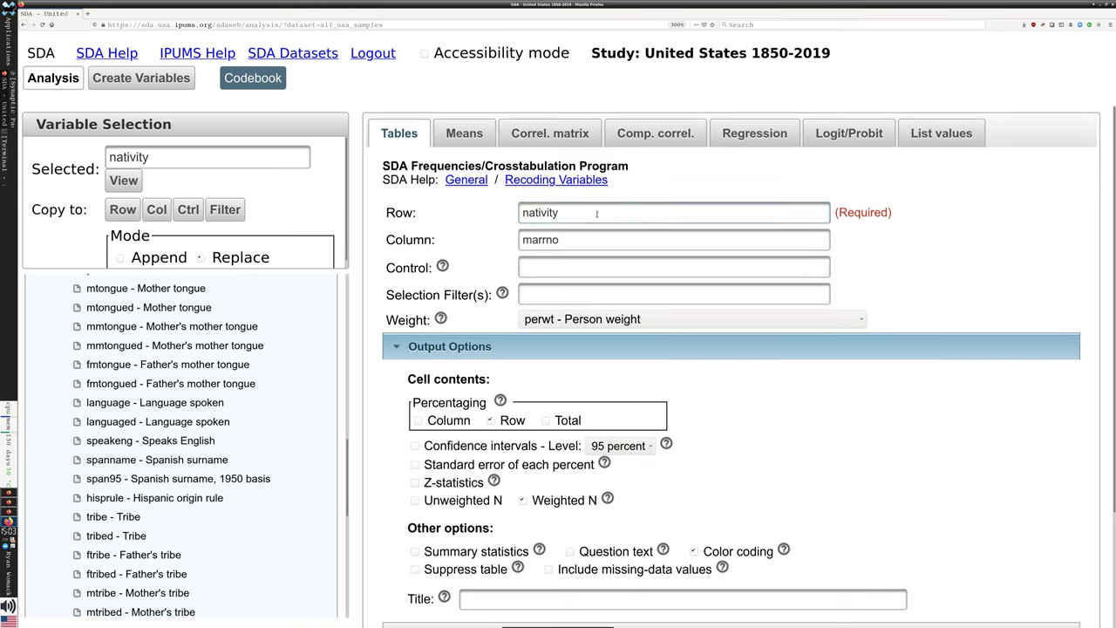
click(464, 132)
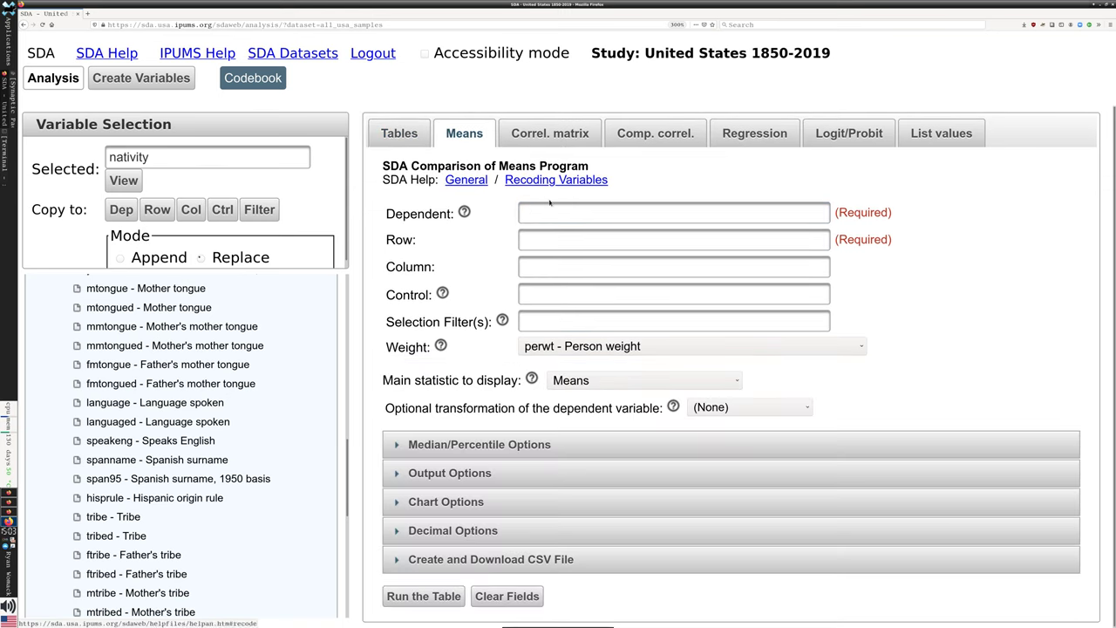
Run a comparison of means with age as the dependent variable and nativity as the row variable.
click(628, 214)
text(age)
key(Tab)
text(nativity)
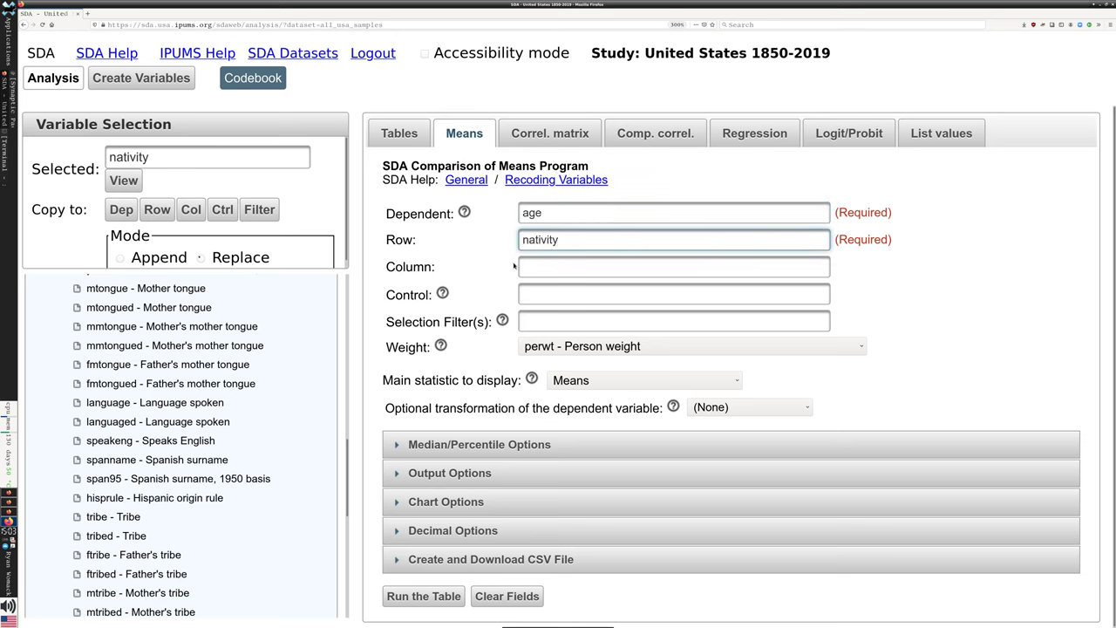
scroll(276, 395, down, 2)
scroll(276, 395, up, 2)
scroll(269, 392, up, 4)
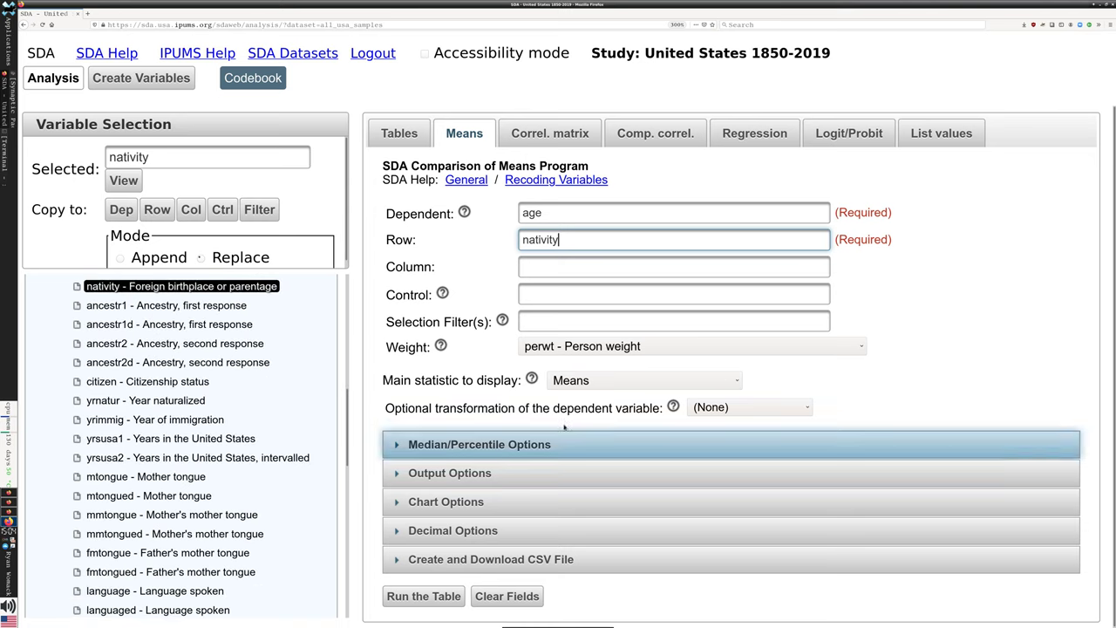
click(427, 597)
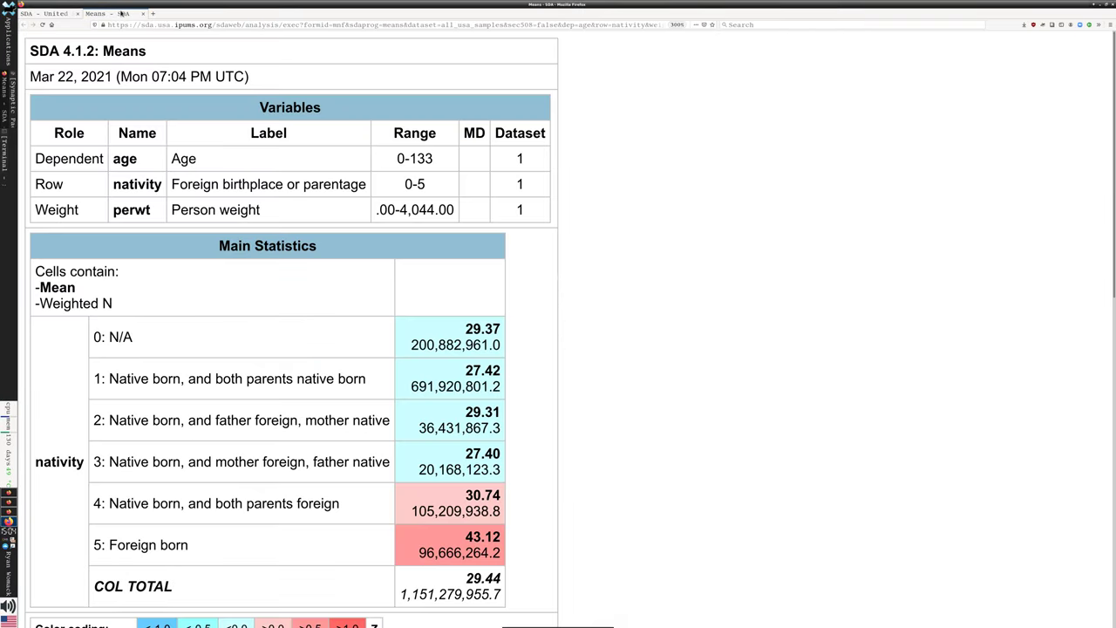
Highlight the foreign-born mean age 43.12 and the native-born-with-native-parents mean 27.42.
scroll(558, 276, down, 3)
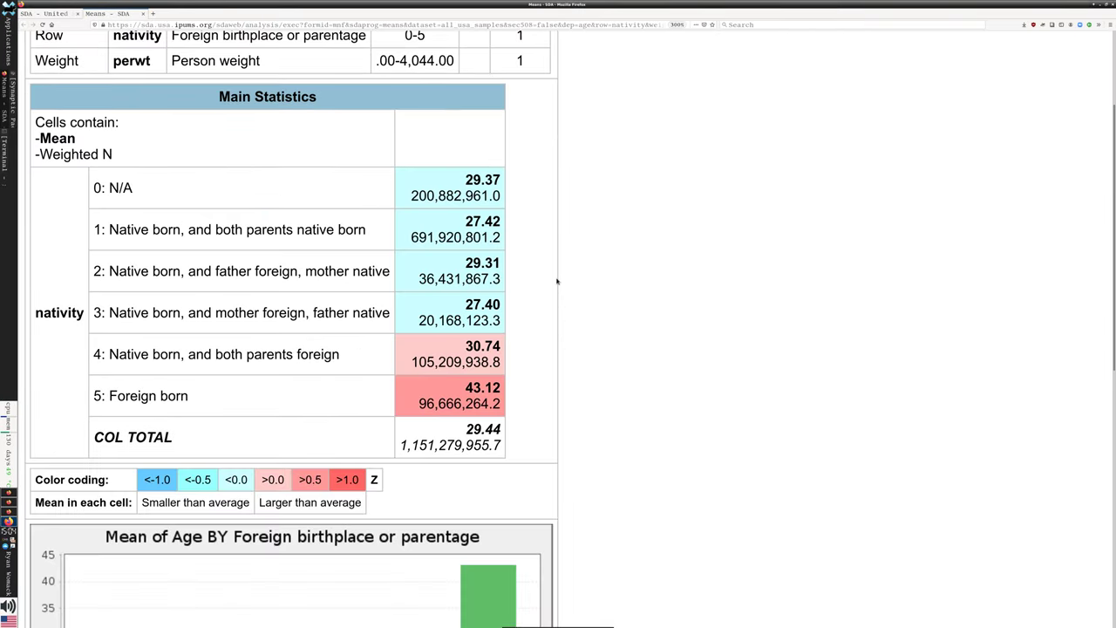
scroll(556, 281, down, 3)
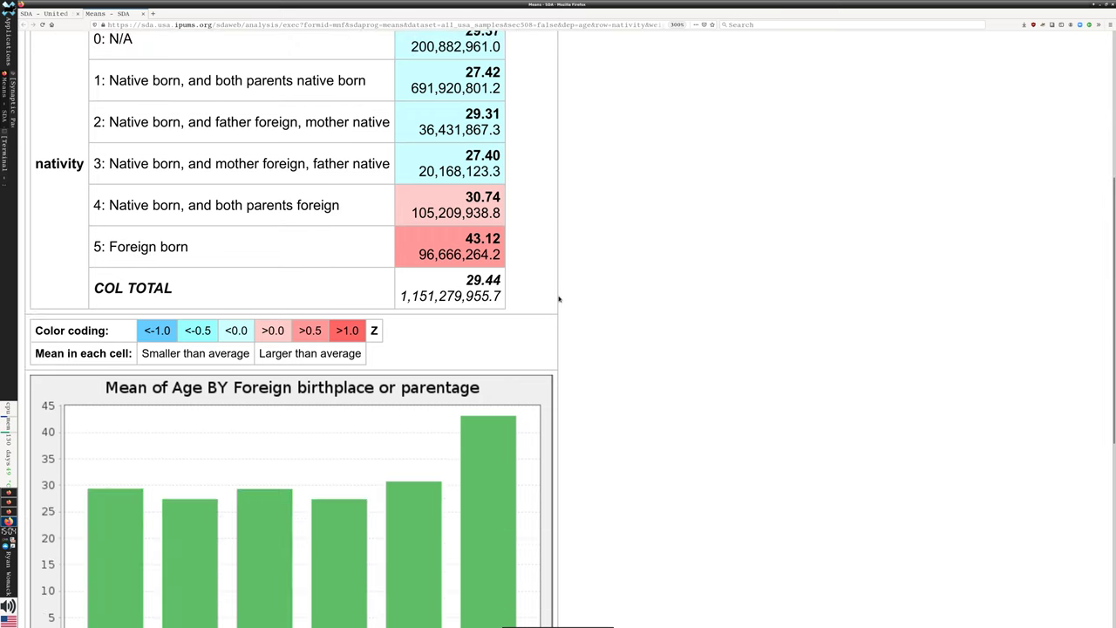
drag(463, 238, 514, 240)
scroll(553, 251, up, 3)
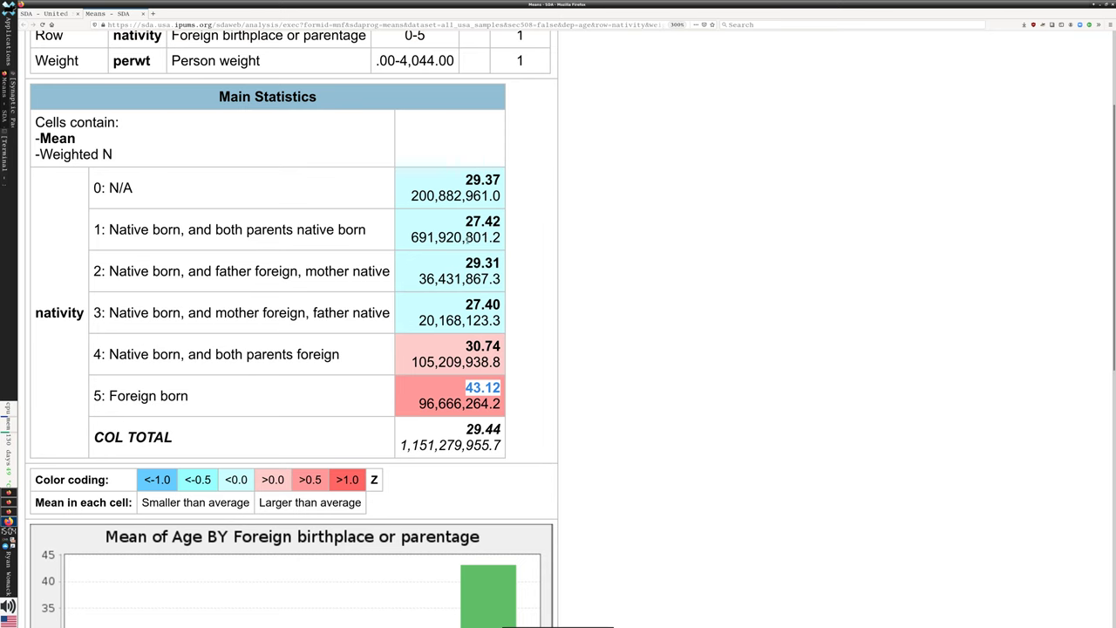
drag(464, 224, 503, 223)
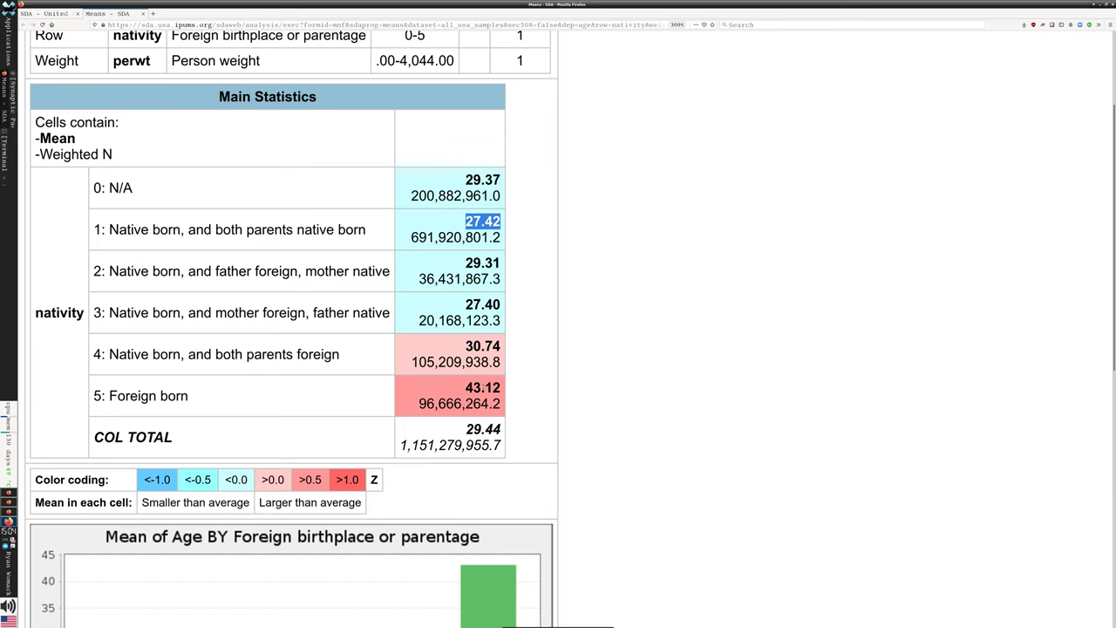
Clear the highlights, review the rest of the means results, and return to the page top.
click(476, 386)
double_click(476, 386)
click(476, 387)
scroll(546, 377, down, 3)
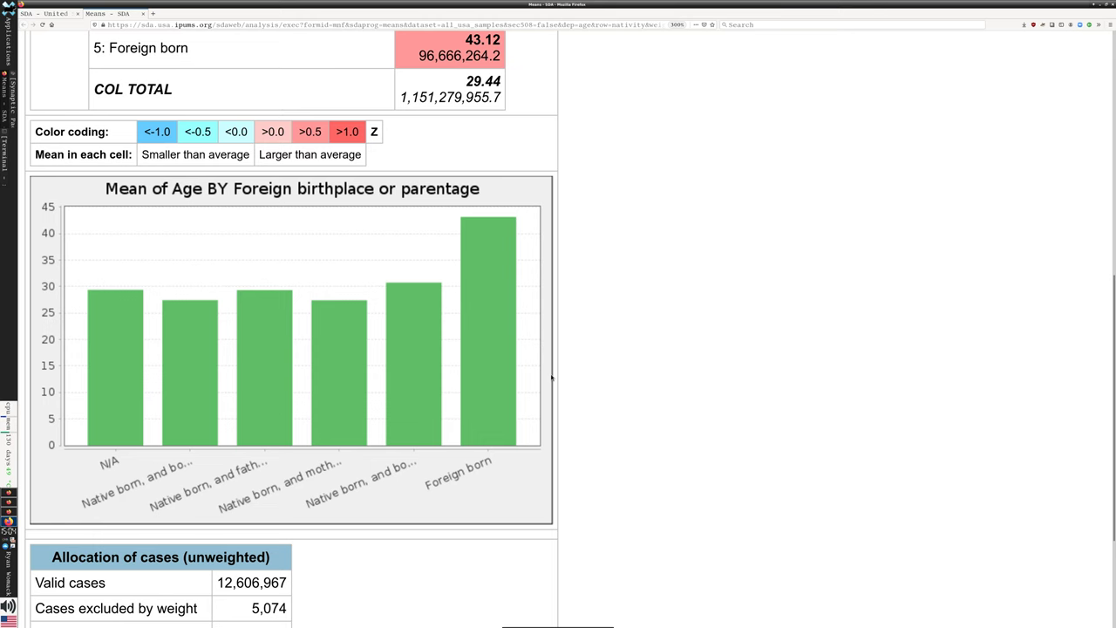
scroll(551, 378, down, 2)
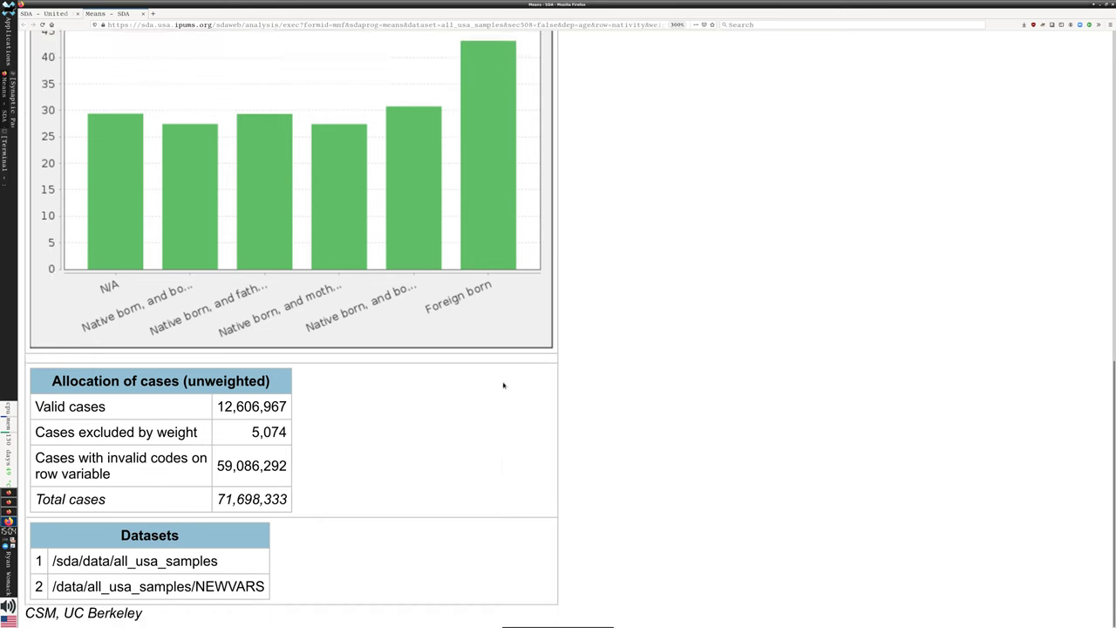
key(Home)
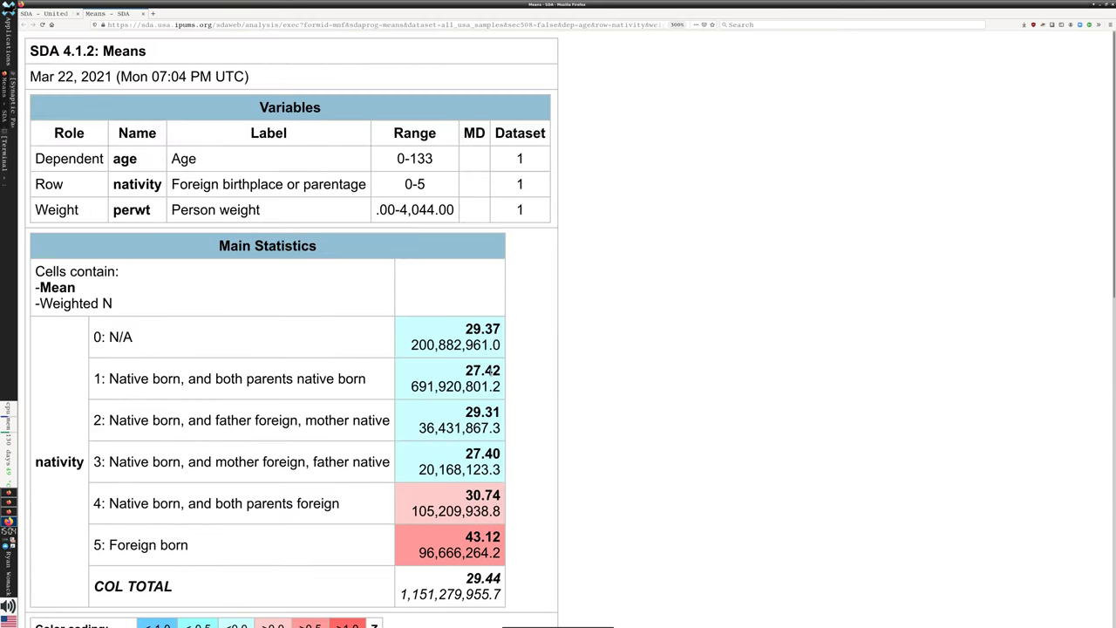
Close the means results, add nativity as a selection filter, and expand the Other variable folder.
click(143, 13)
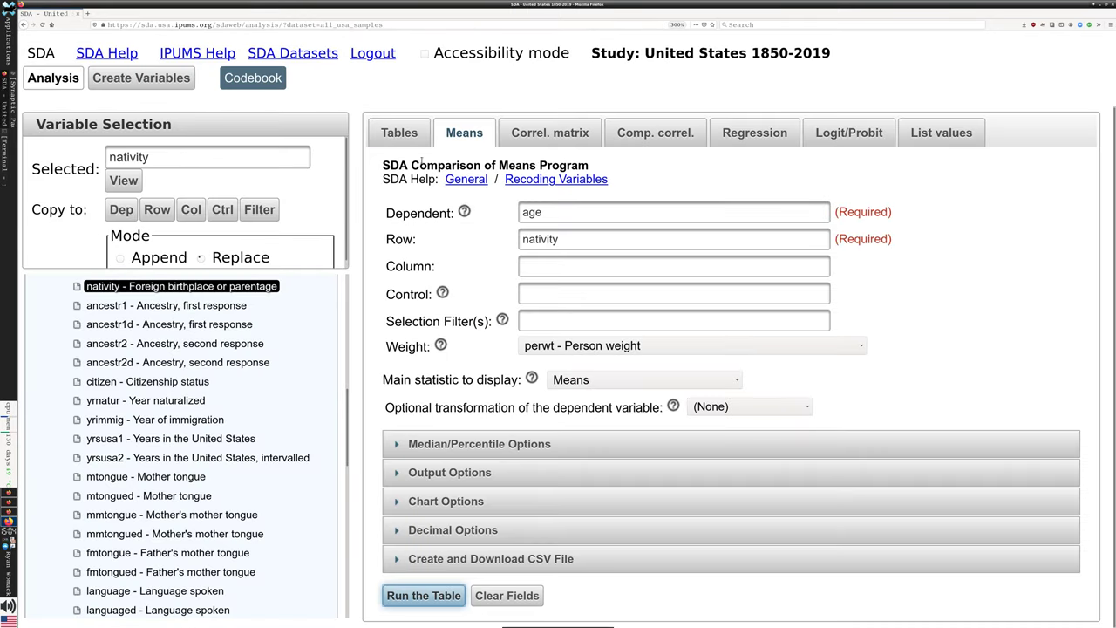
click(260, 210)
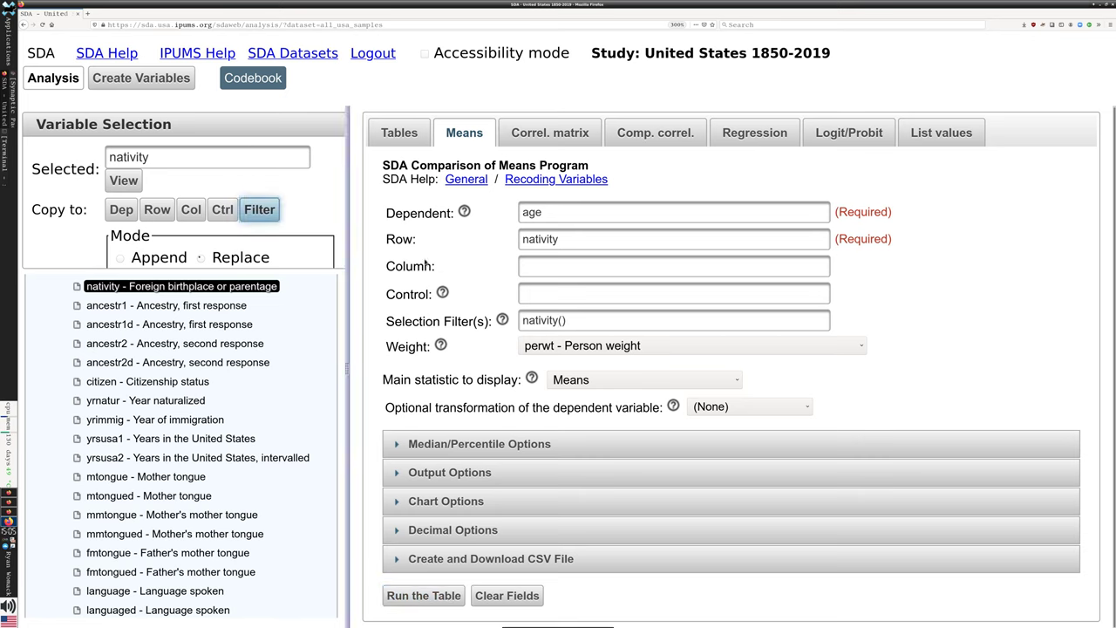
scroll(288, 452, down, 10)
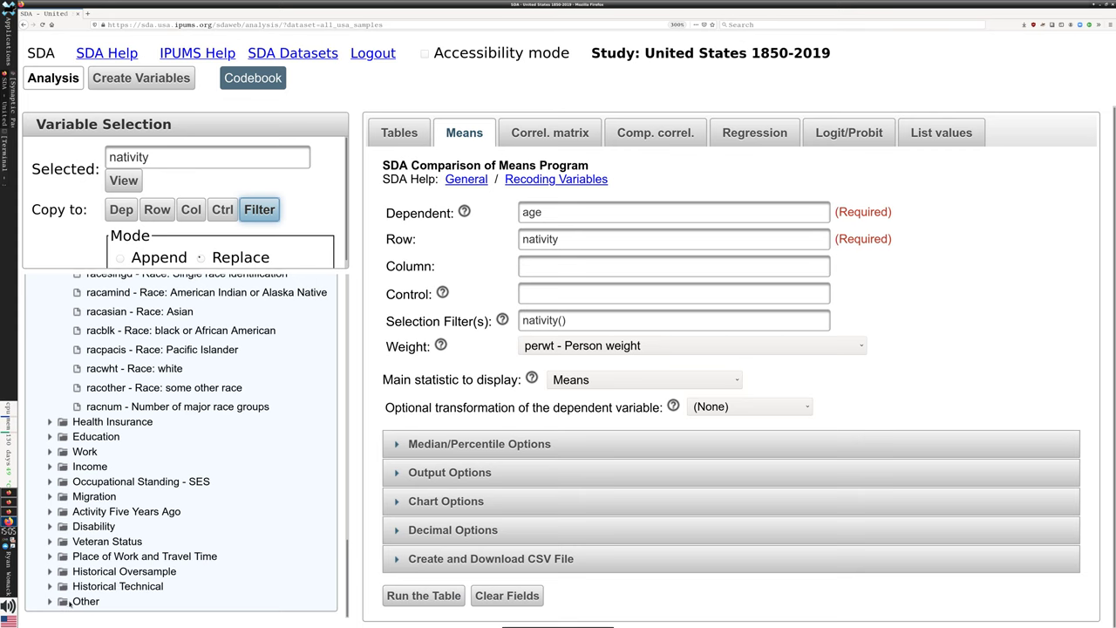
click(50, 601)
scroll(122, 566, down, 5)
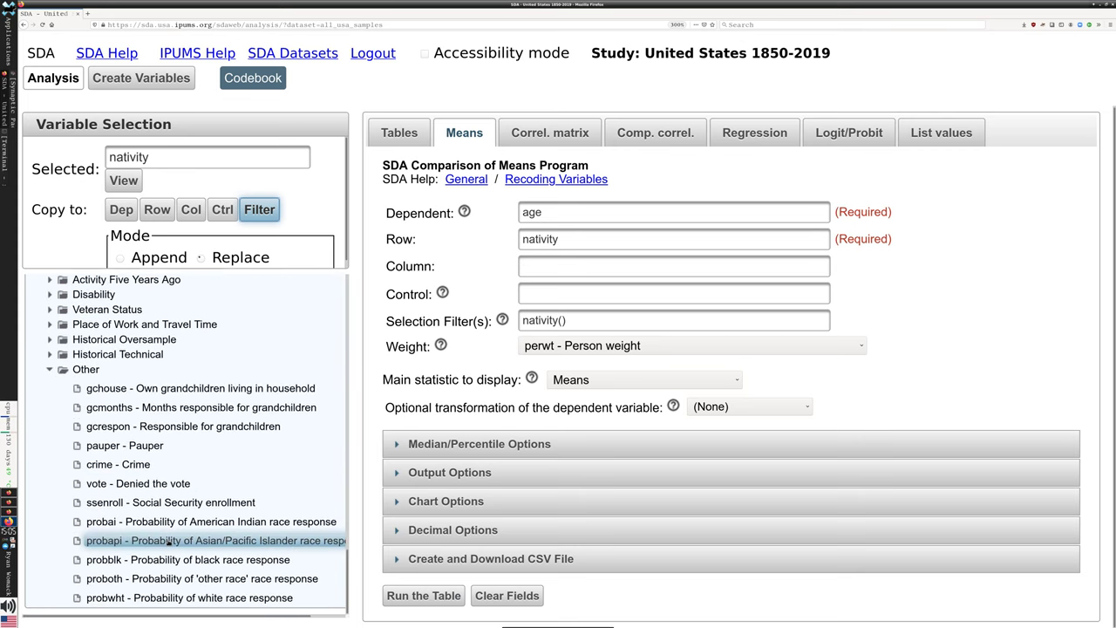
scroll(205, 478, up, 10)
scroll(211, 477, up, 10)
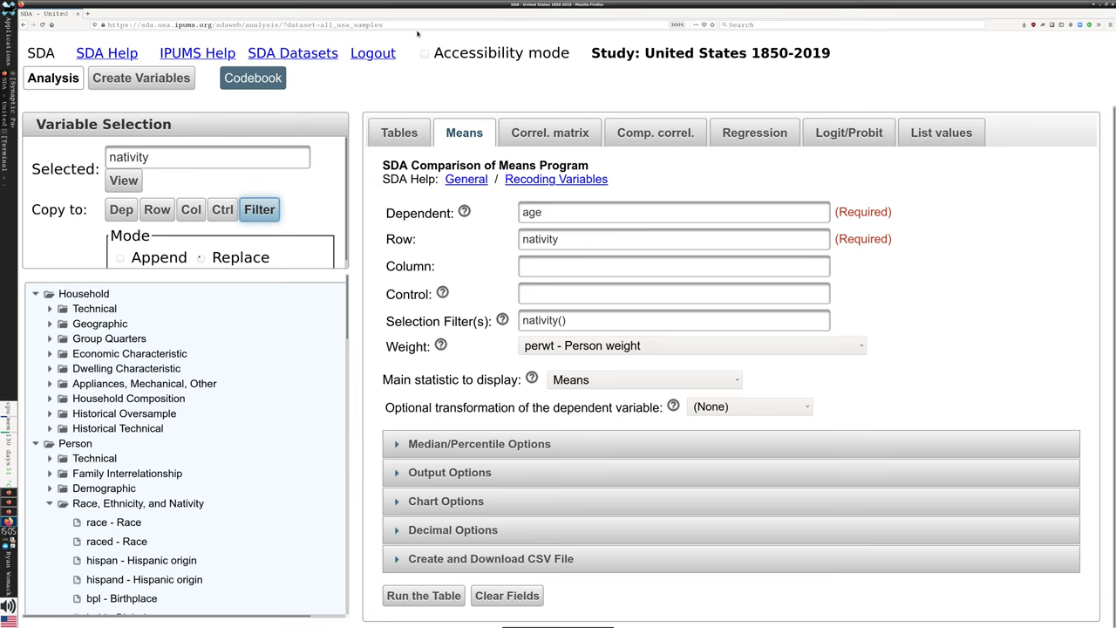
click(157, 25)
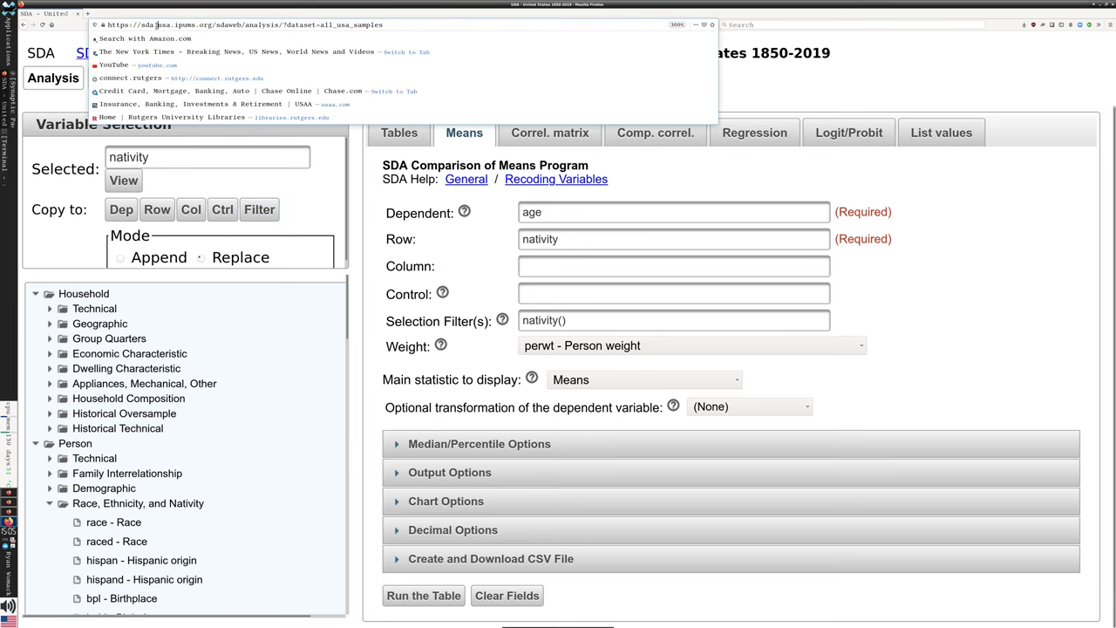
drag(157, 24, 140, 25)
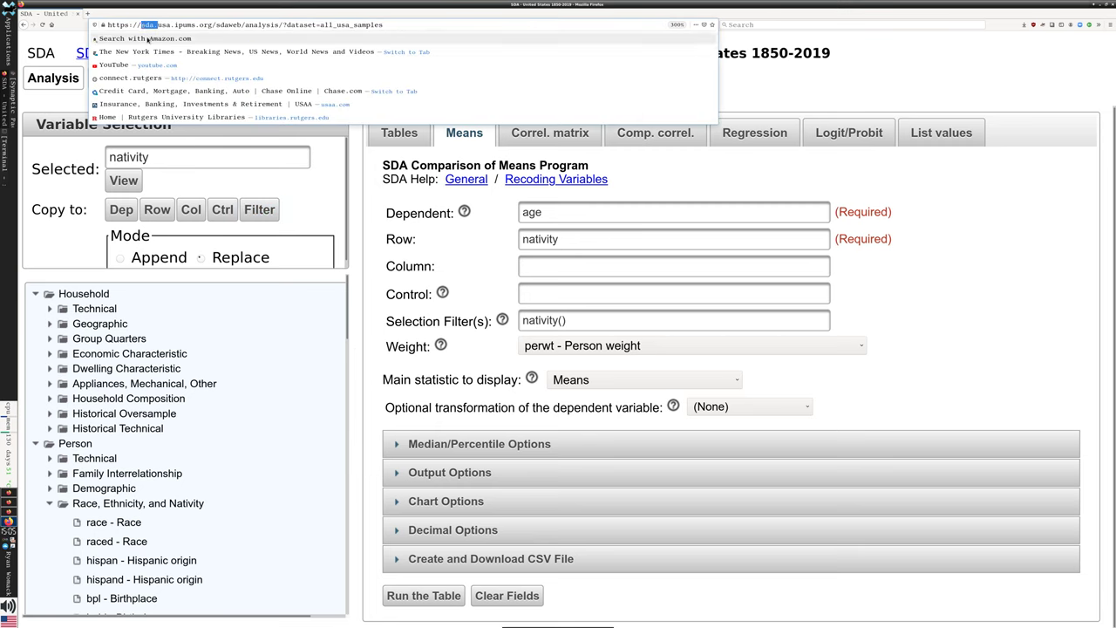
key(BackSpace)
drag(192, 26, 359, 26)
key(BackSpace)
click(443, 32)
key(Return)
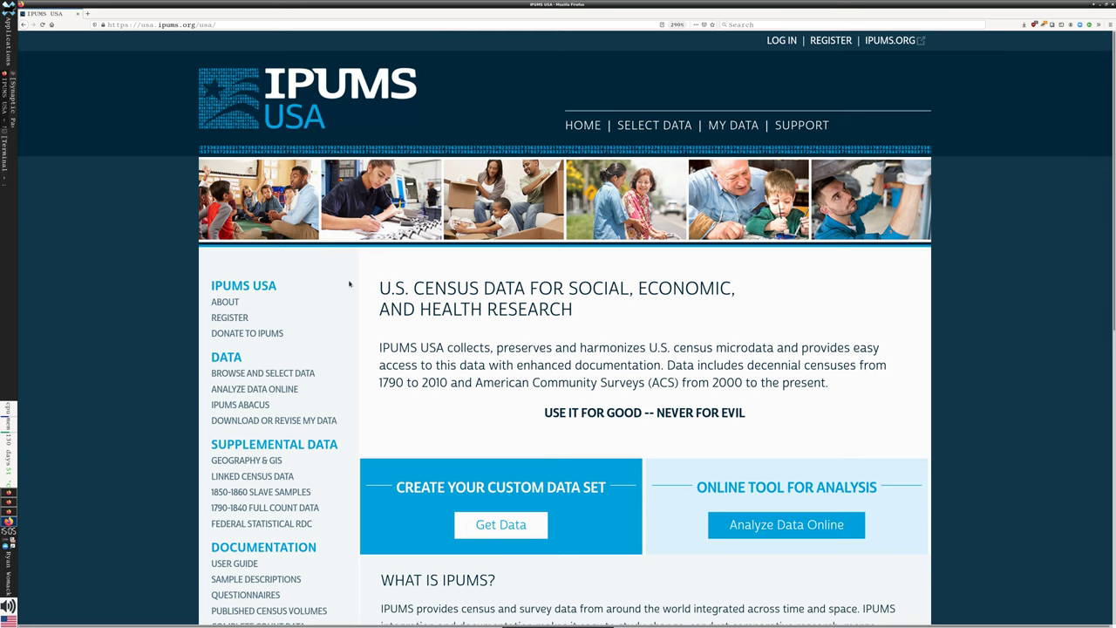
click(246, 375)
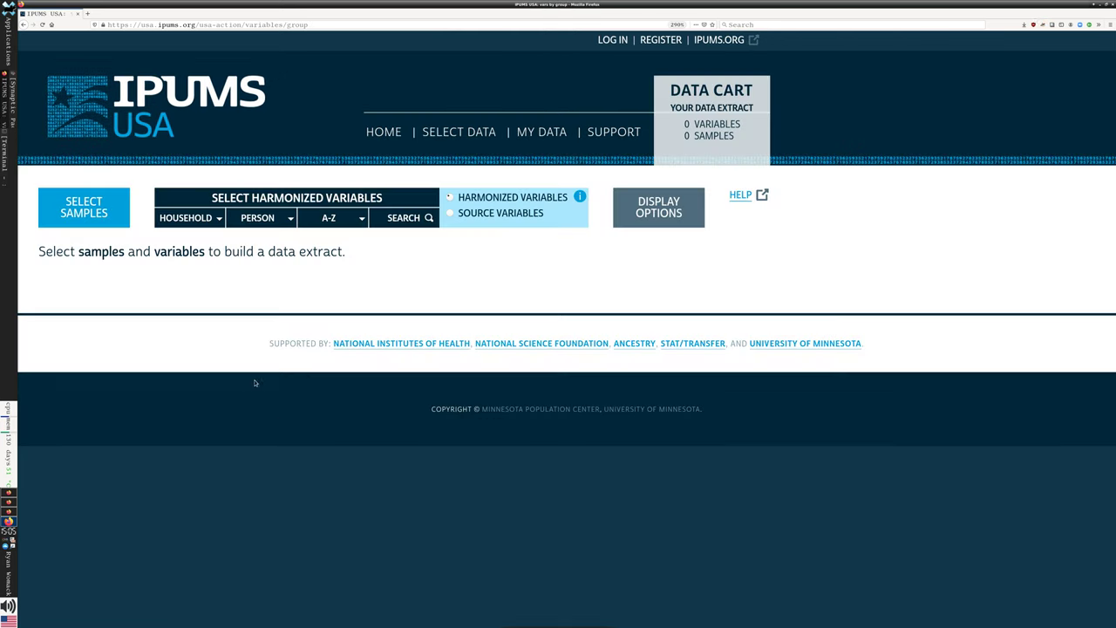